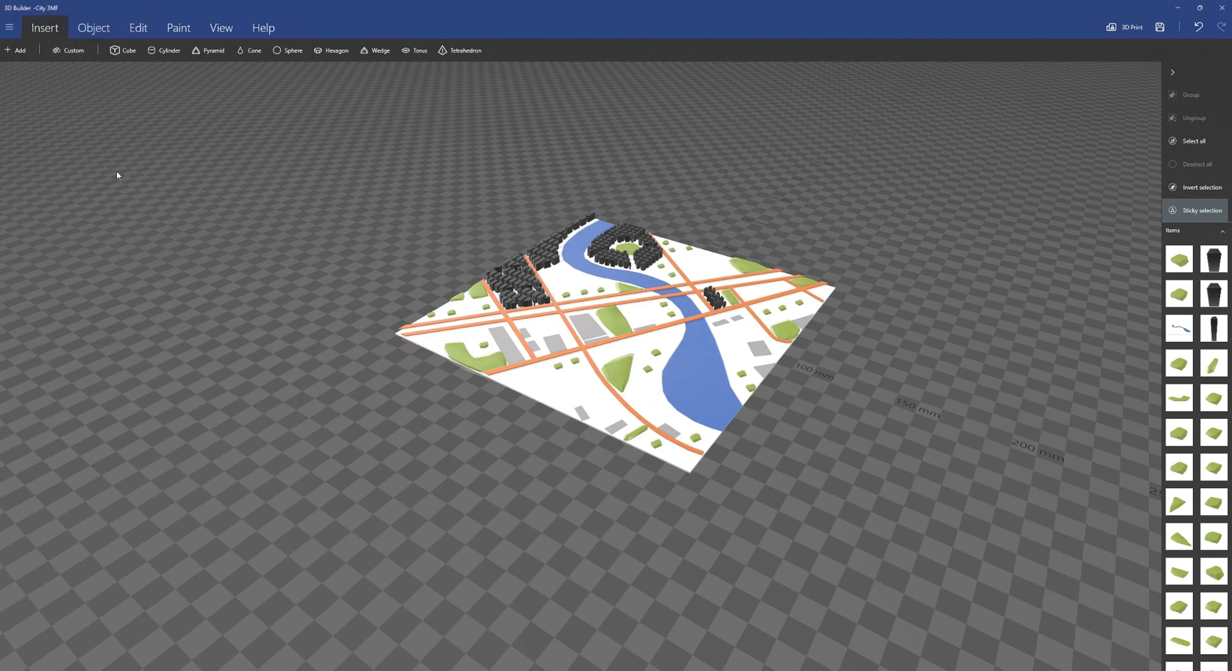
Step: Search the online model library for "mark"
click(18, 49)
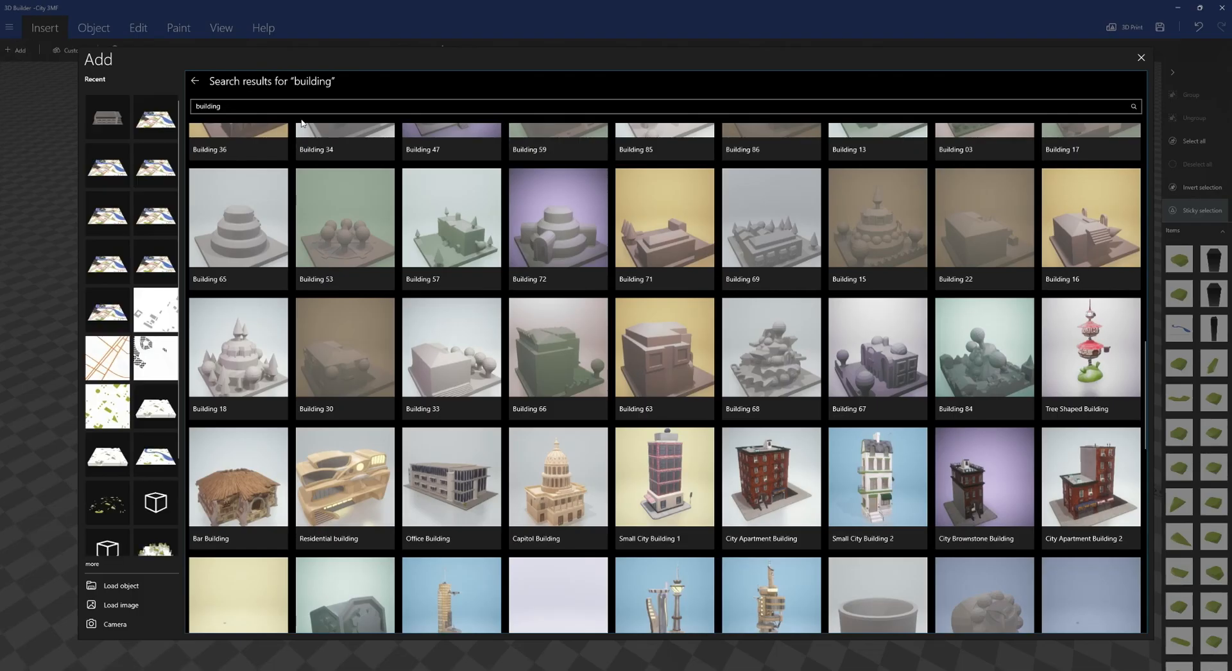
double_click(212, 106)
text(mark)
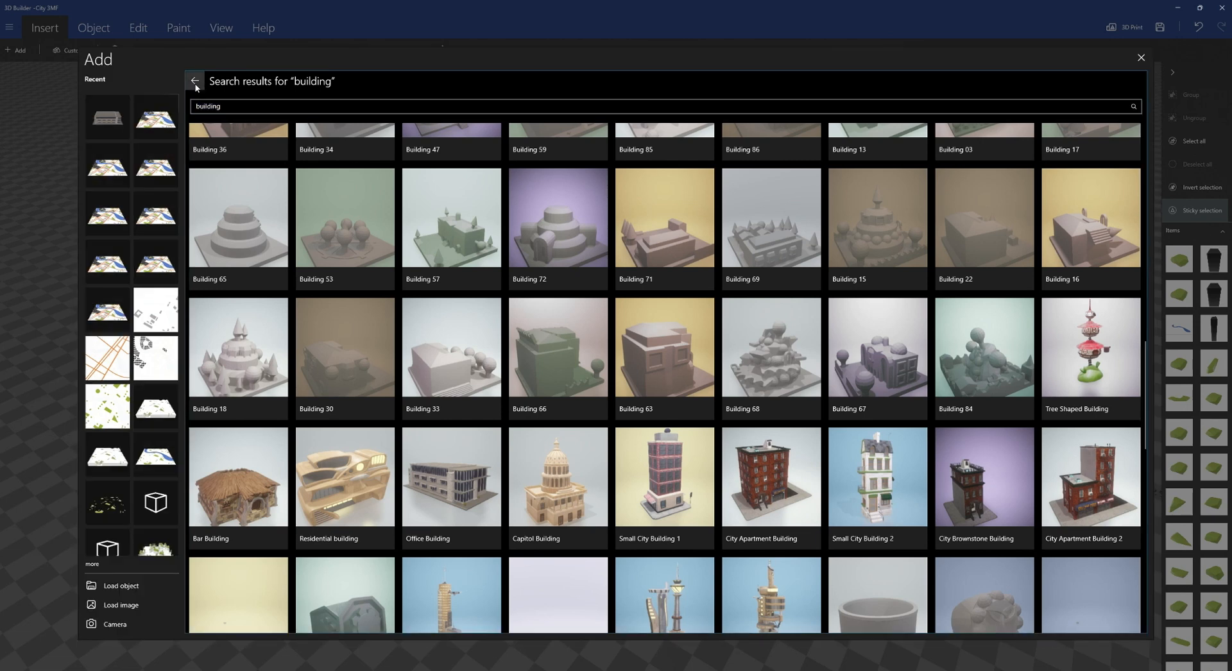
key(Return)
Step: Search the model library for "building" and insert the Office Building model into the scene
drag(227, 108, 196, 106)
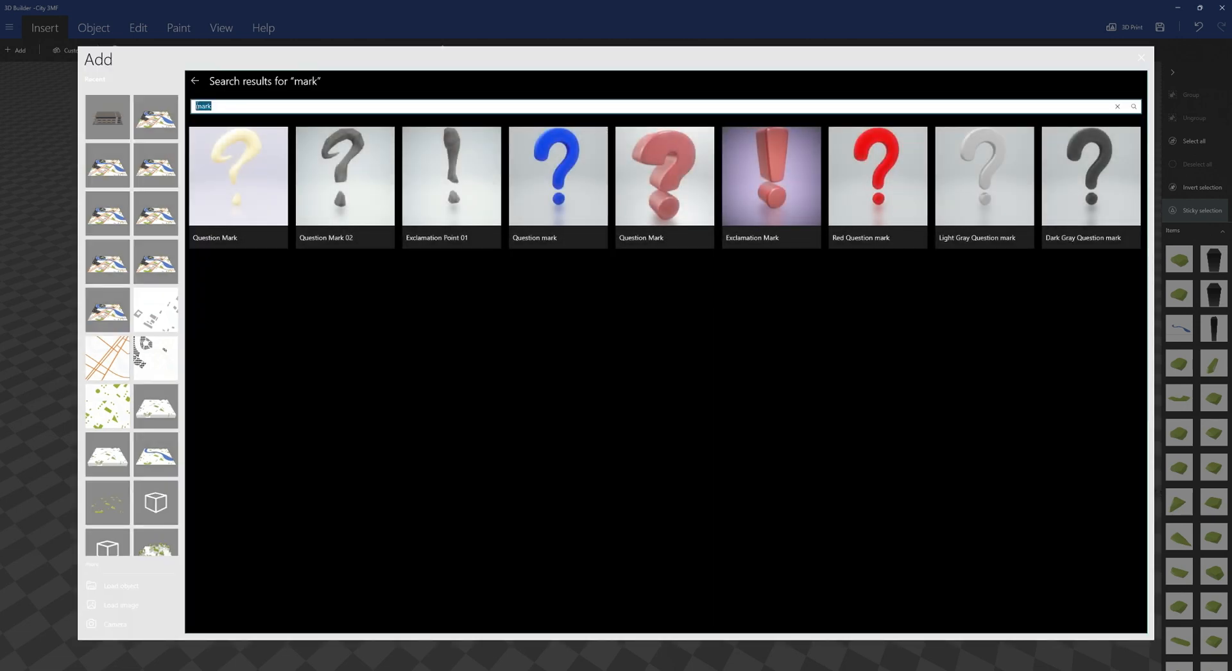
text(building)
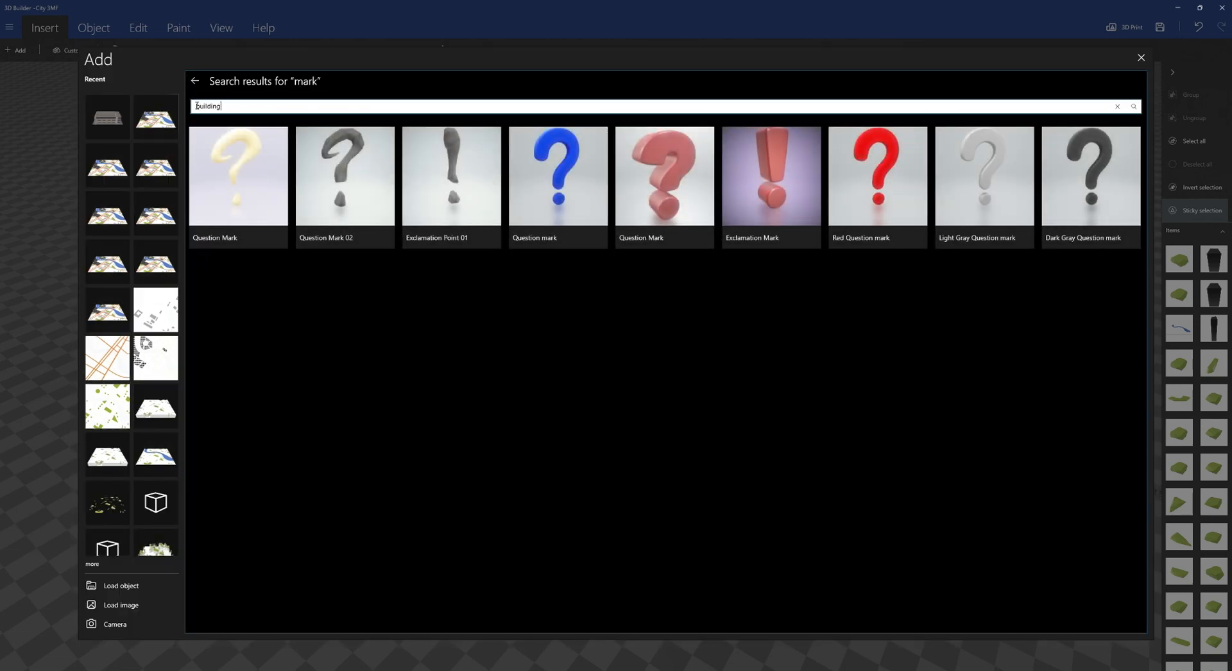
key(Return)
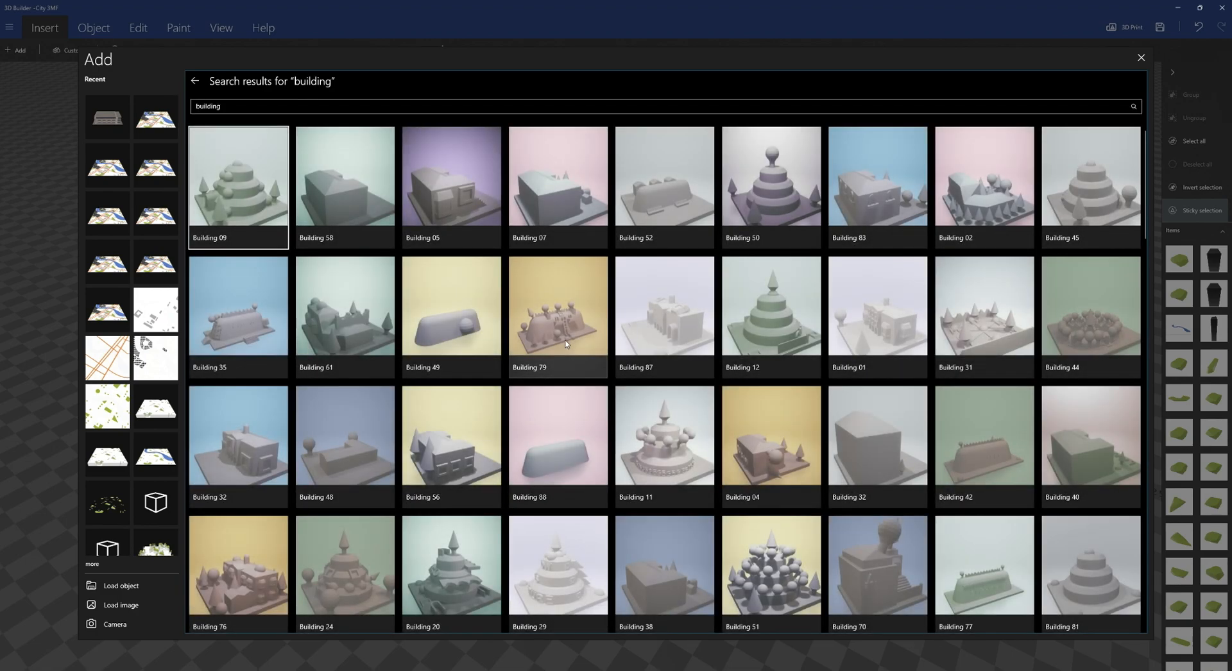
scroll(564, 340, down, 2)
scroll(564, 343, down, 10)
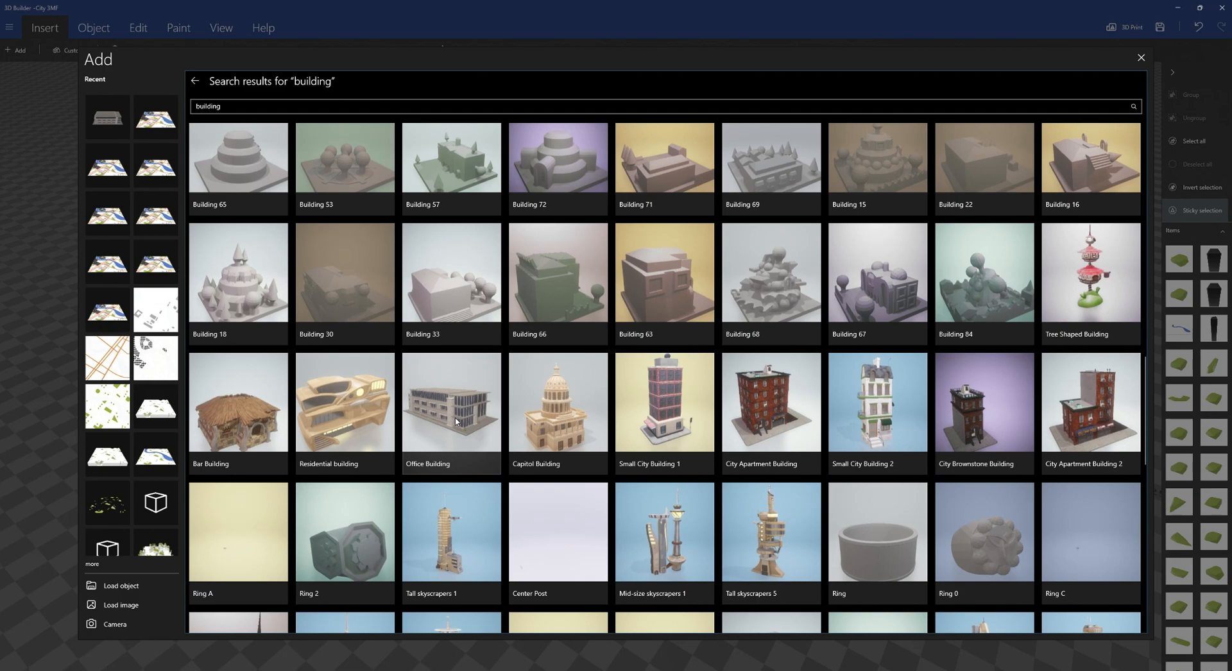
click(456, 422)
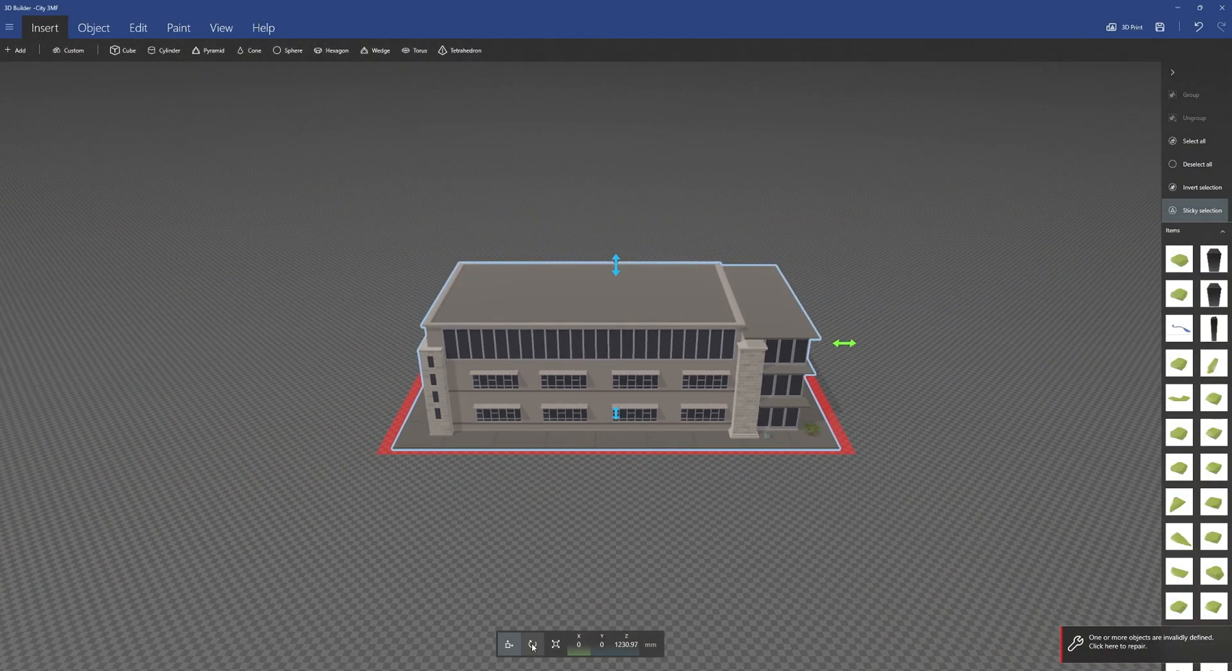
Step: Scale the inserted office building proportionally to 20 mm along X
click(553, 645)
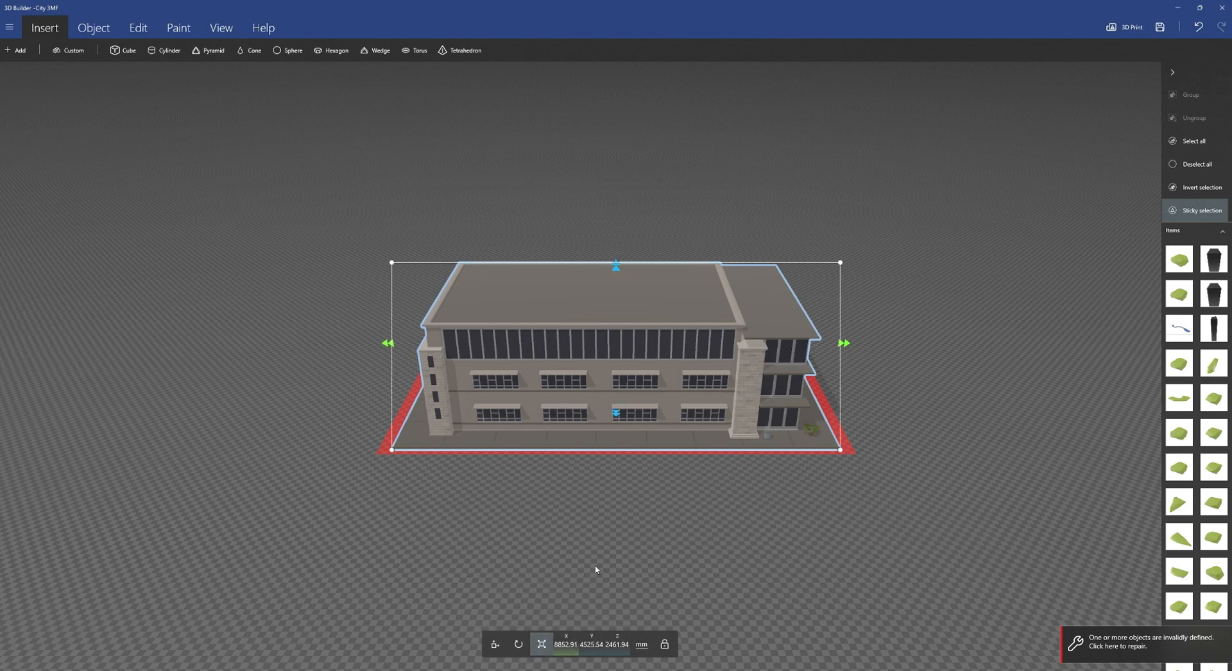
click(566, 650)
text(20)
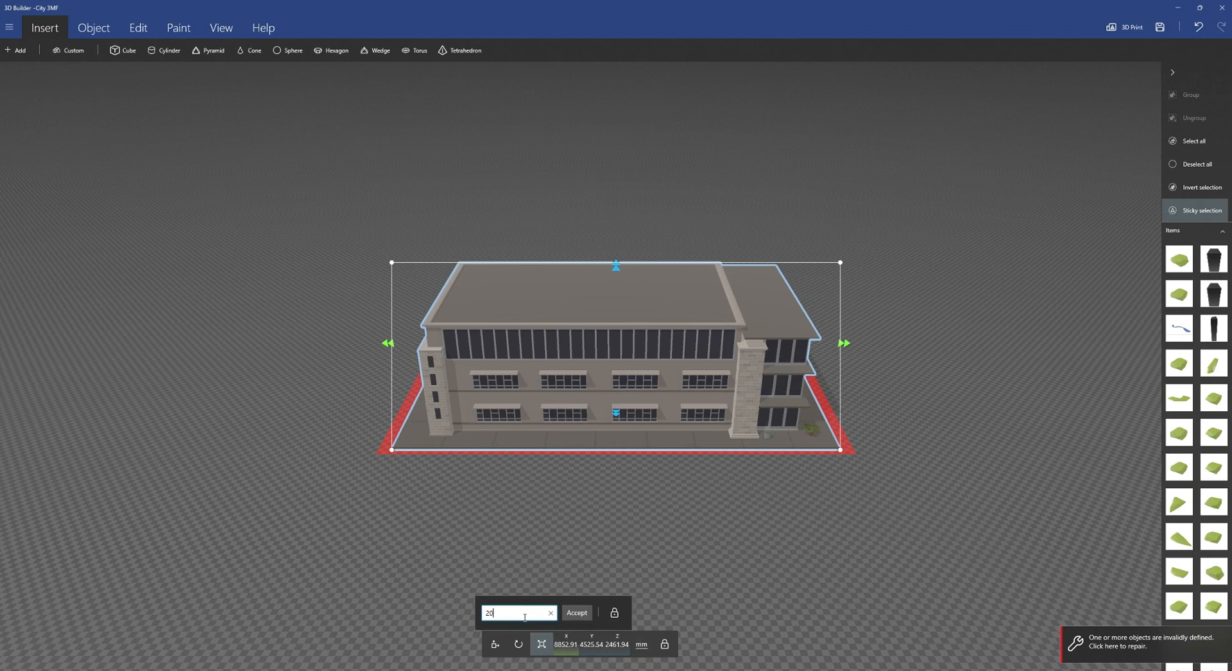
key(Return)
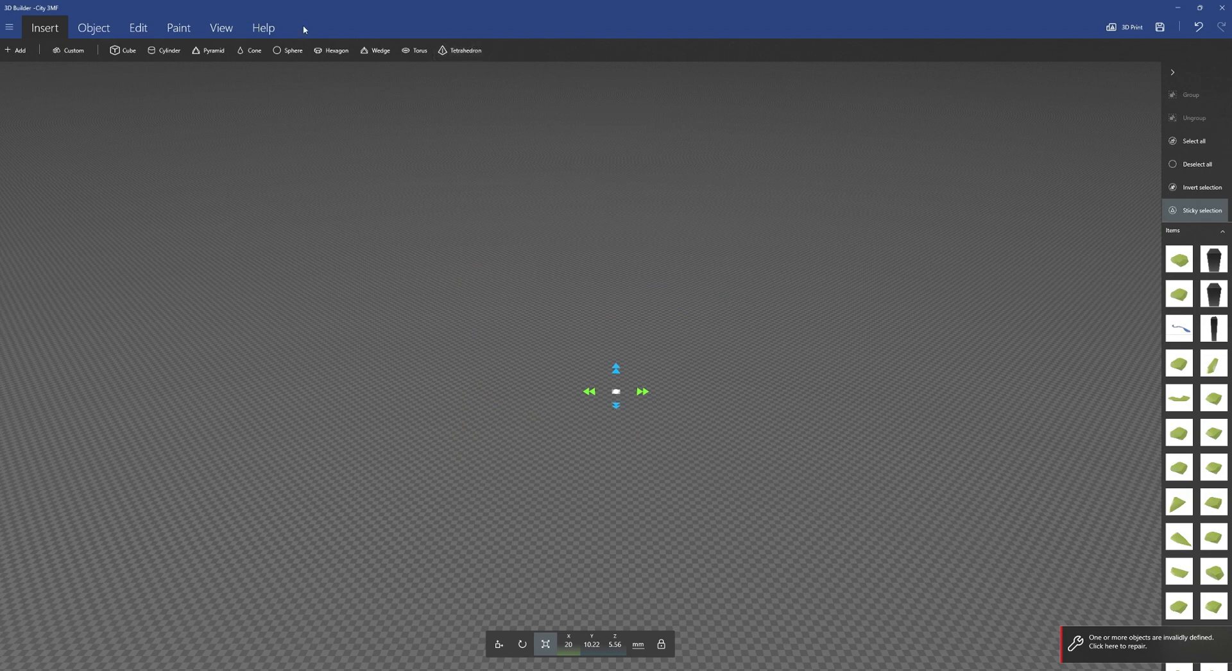
Step: Center the view on the scene and repair the invalidly defined objects
click(221, 27)
click(29, 49)
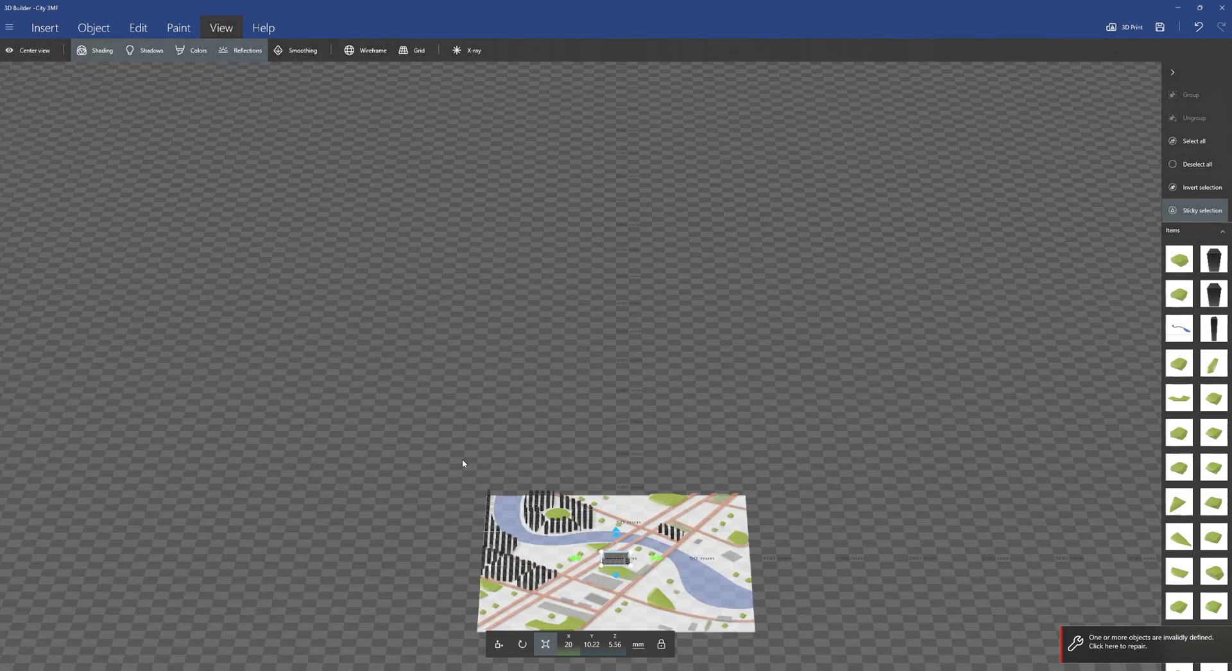
scroll(691, 478, down, 8)
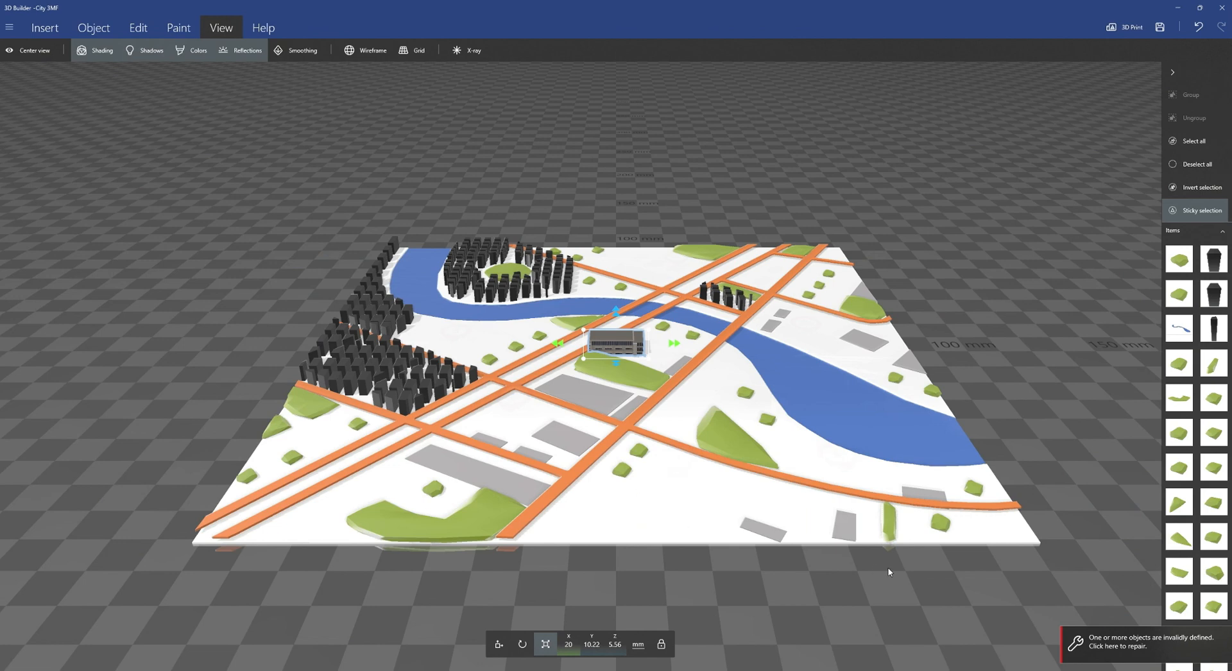
drag(874, 593, 744, 592)
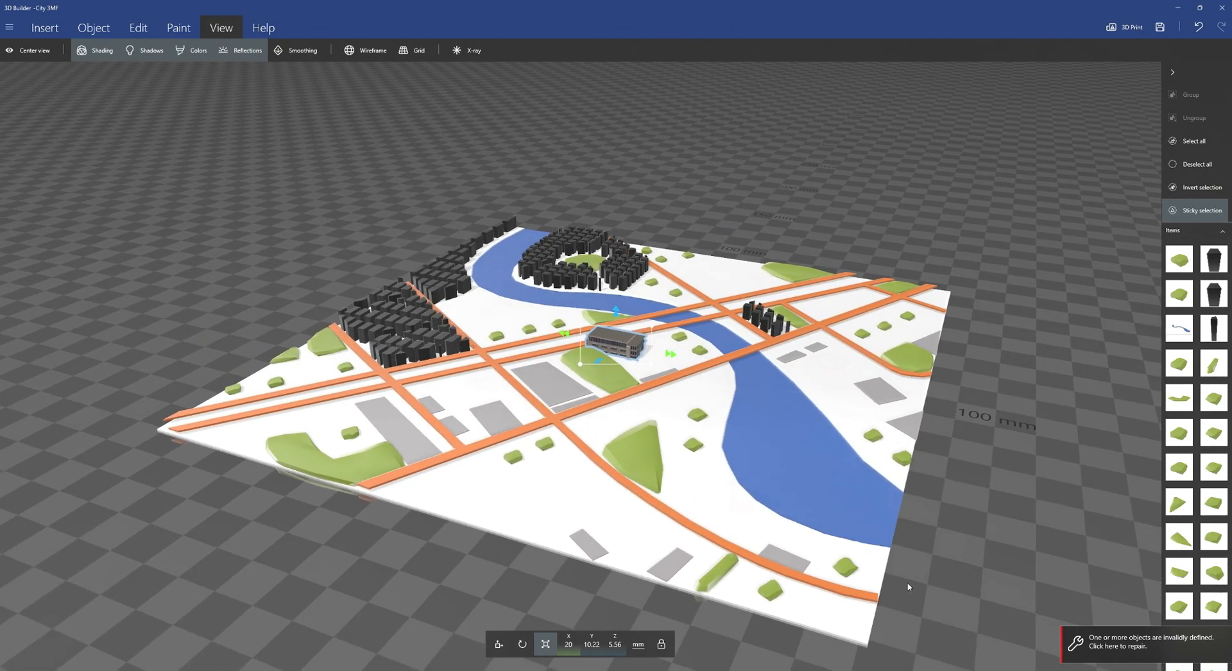
click(1107, 642)
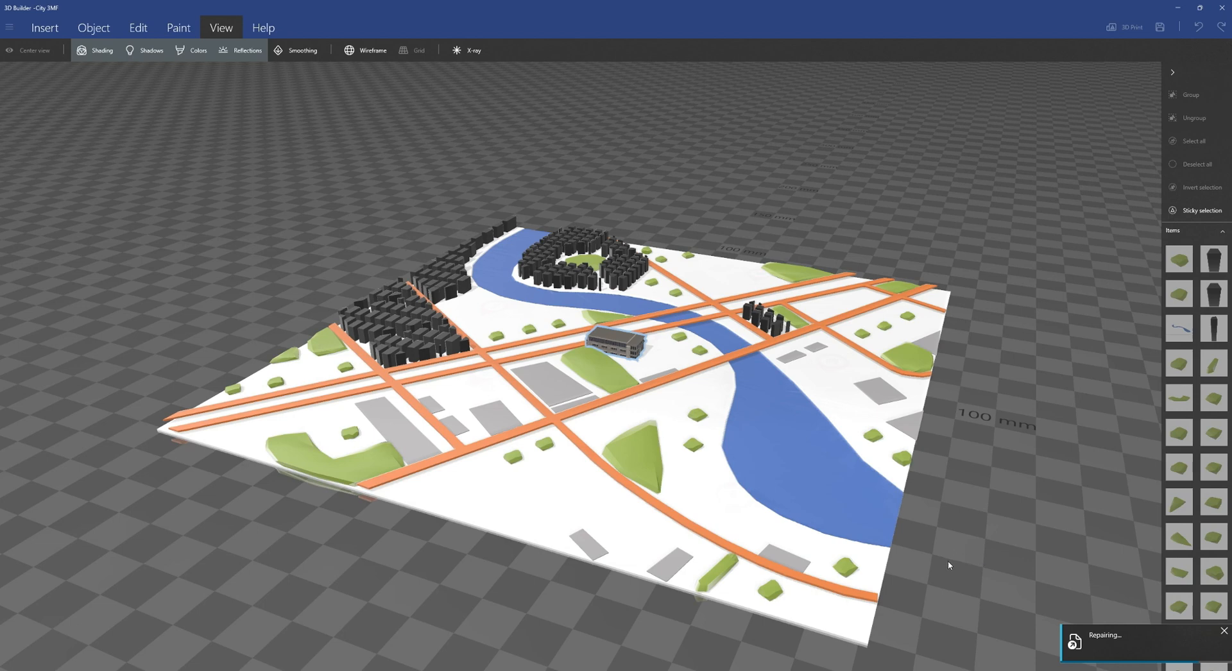
Step: Move the office building along Y to about -66.84 mm, beyond the diagonal main road, and bring up the reference map
right_drag(949, 563, 917, 507)
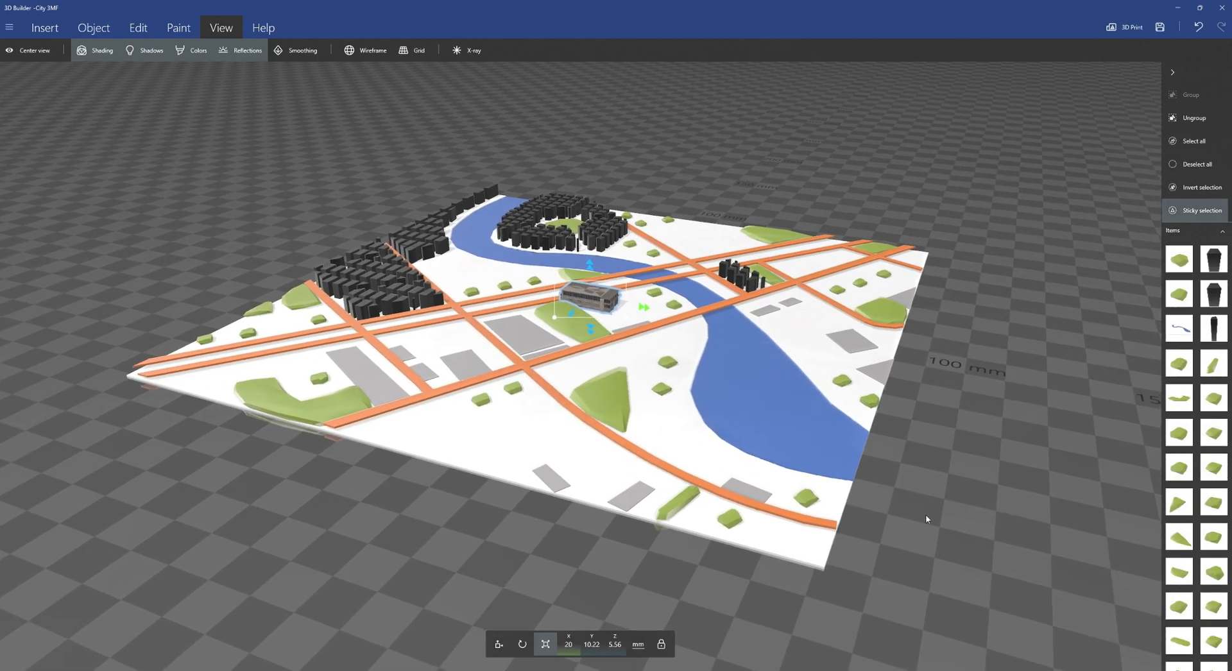
scroll(621, 555, up, 5)
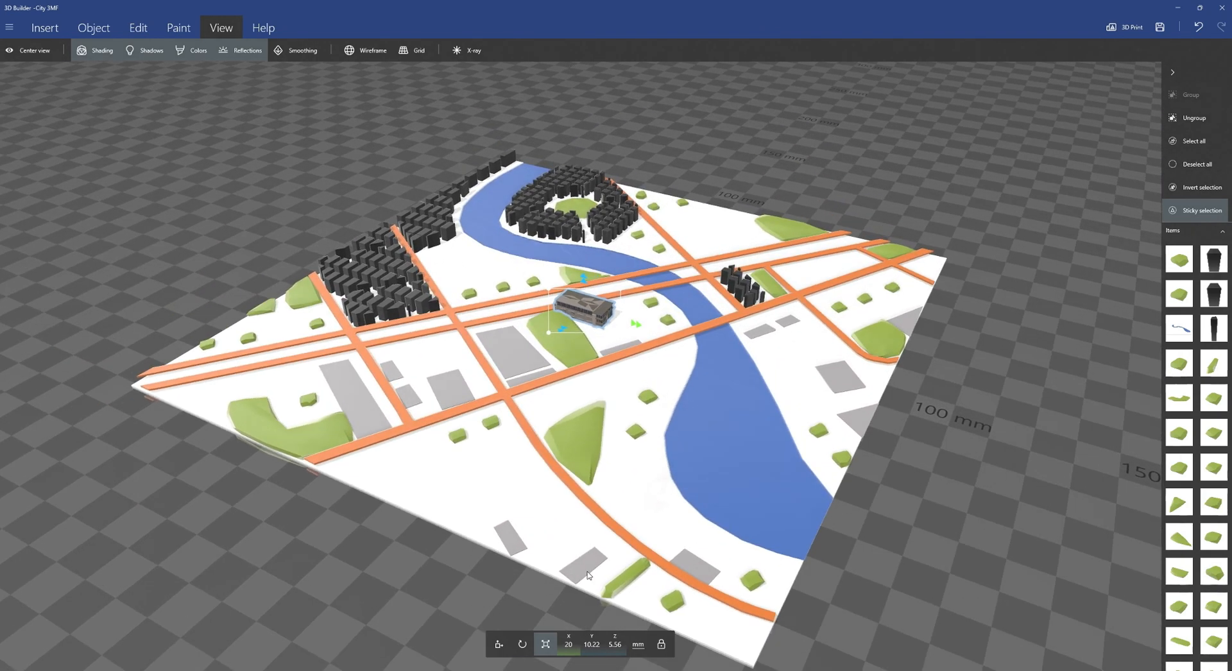
click(498, 644)
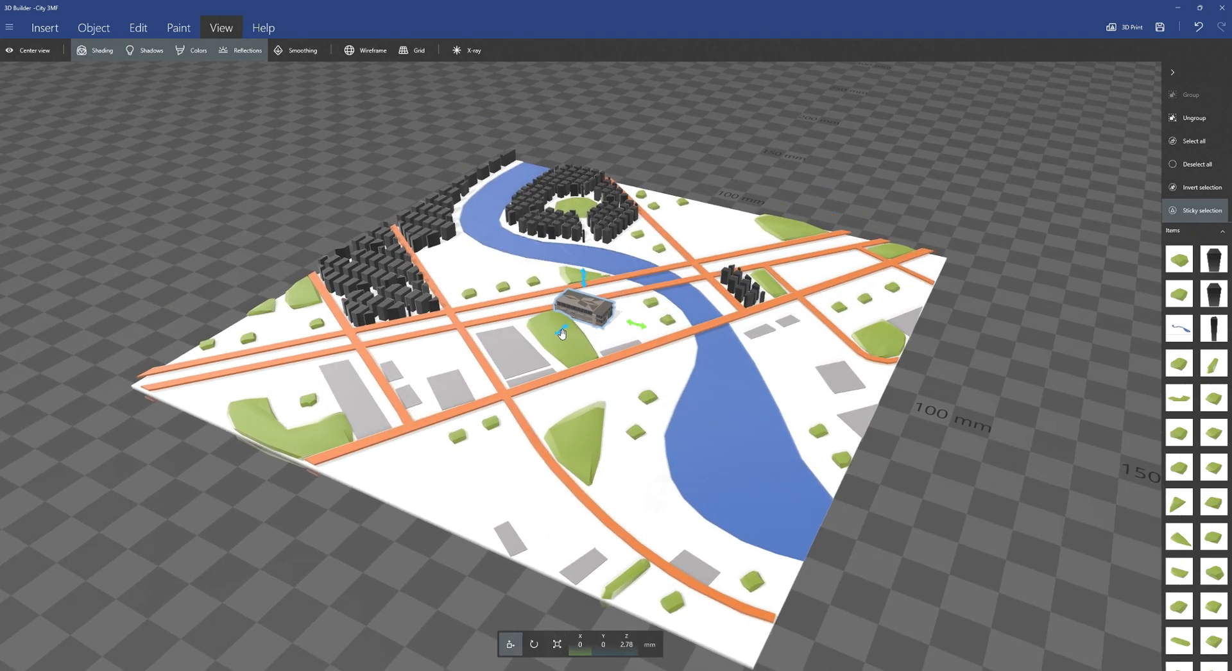
drag(561, 331, 424, 471)
key(alt+Tab)
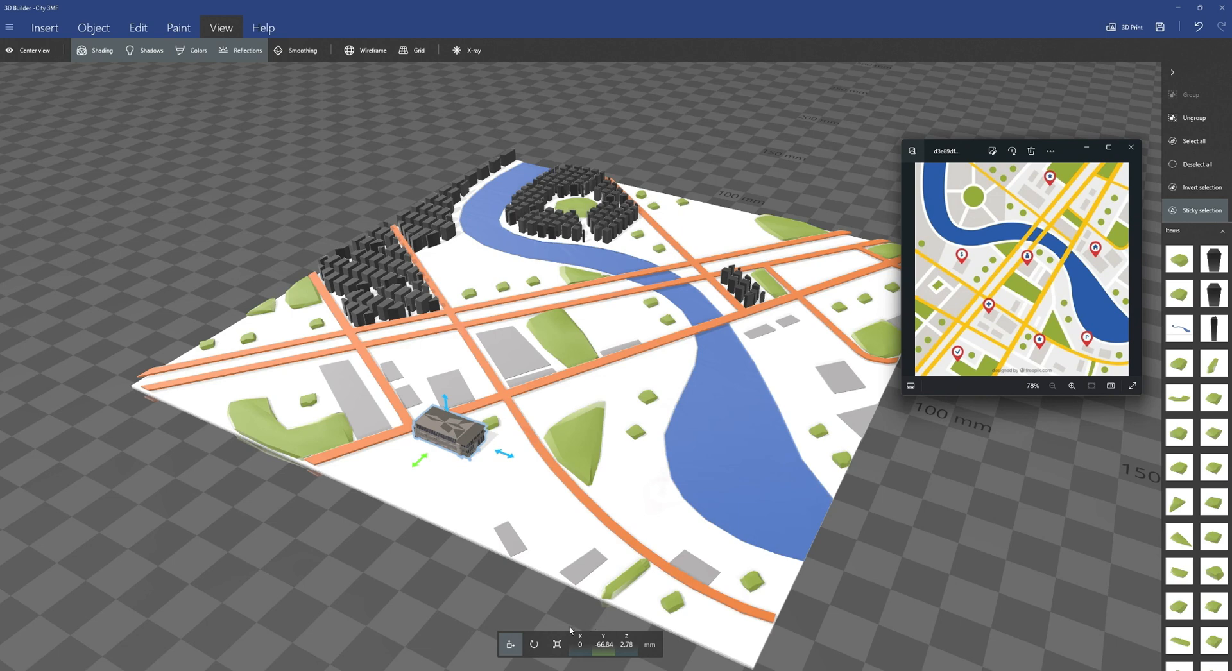
Step: Rotate the office building to a yaw of about 59° and move it away from the road to about X 12.74, Y -67.02 mm
click(533, 644)
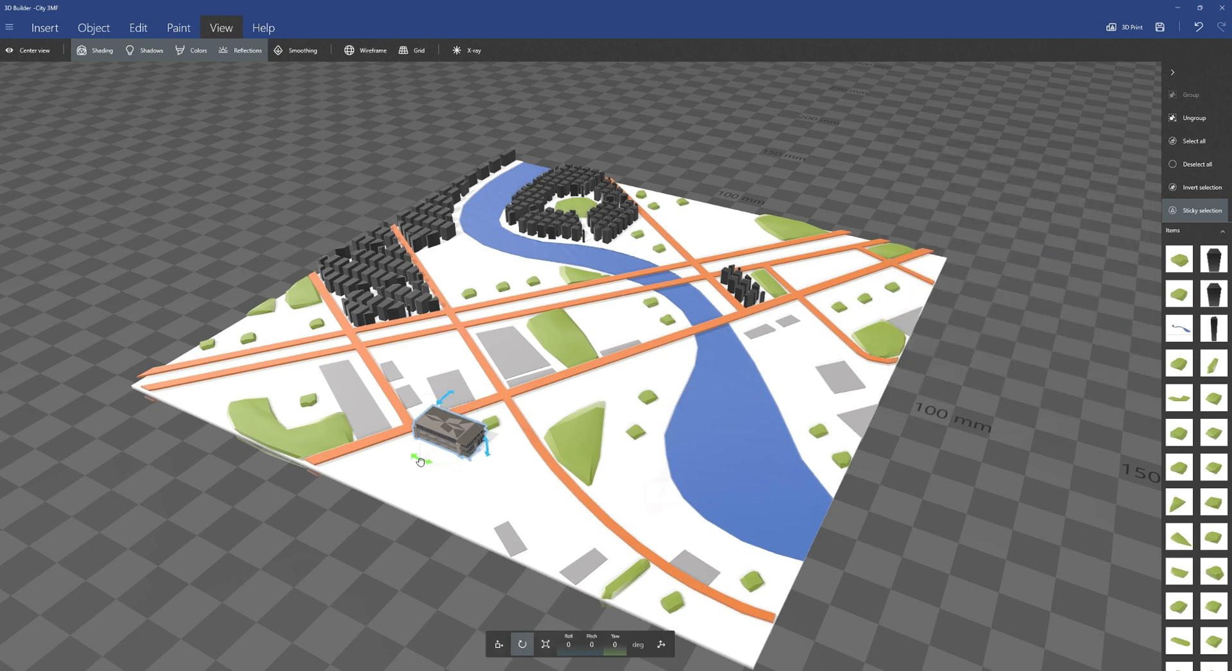
drag(421, 461, 462, 471)
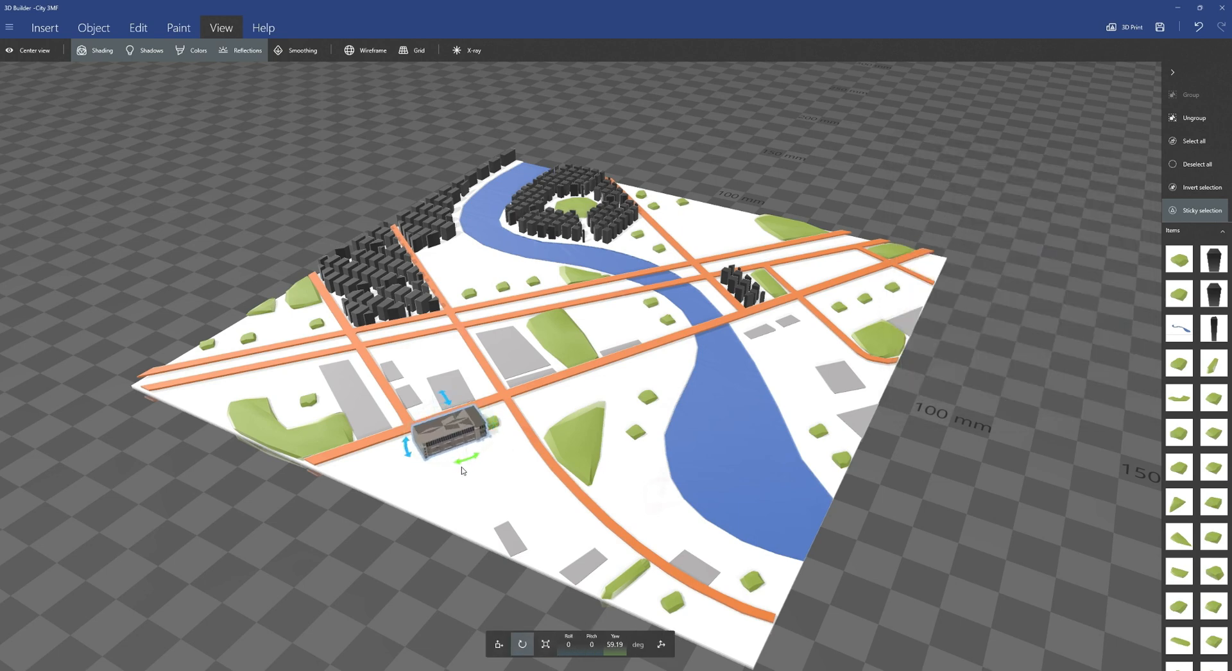
drag(387, 560, 540, 588)
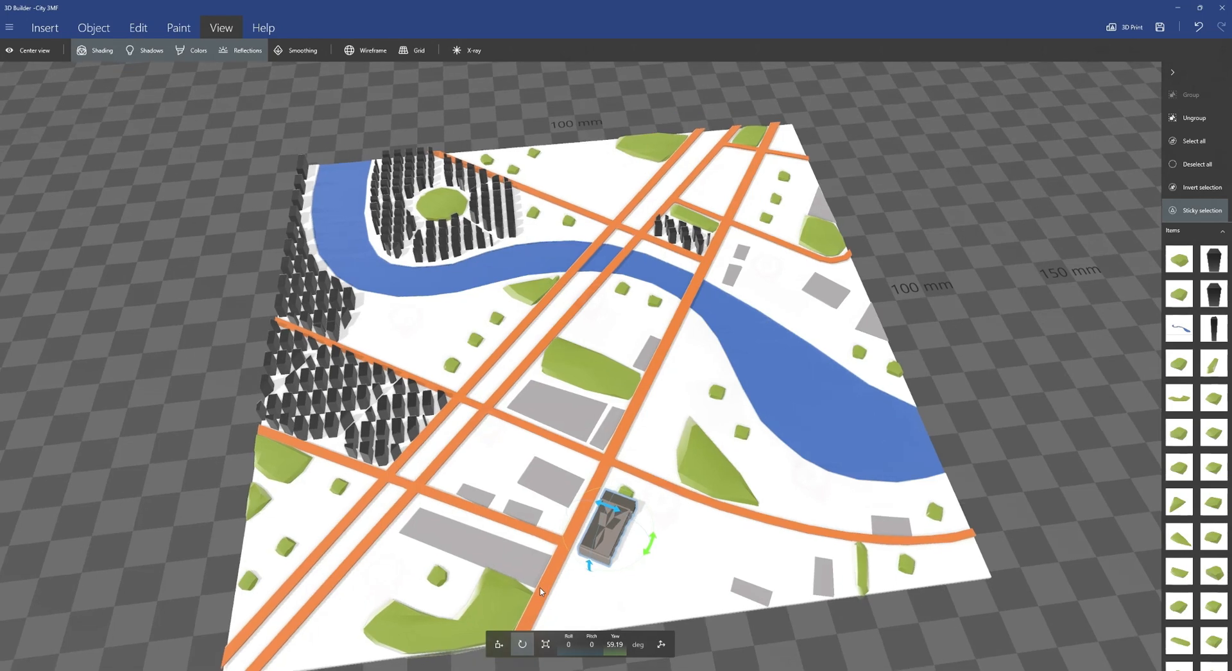
click(506, 640)
drag(604, 527, 658, 525)
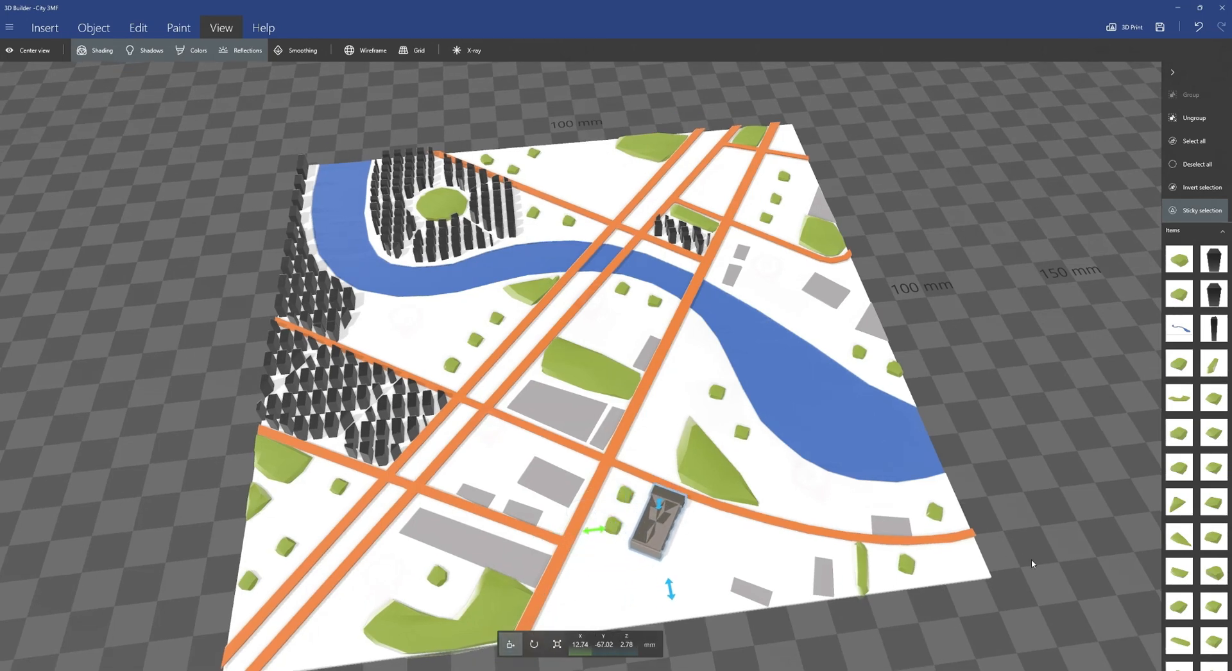
Step: Compare the office building's placement on the city model with the reference map image
drag(1032, 564, 772, 555)
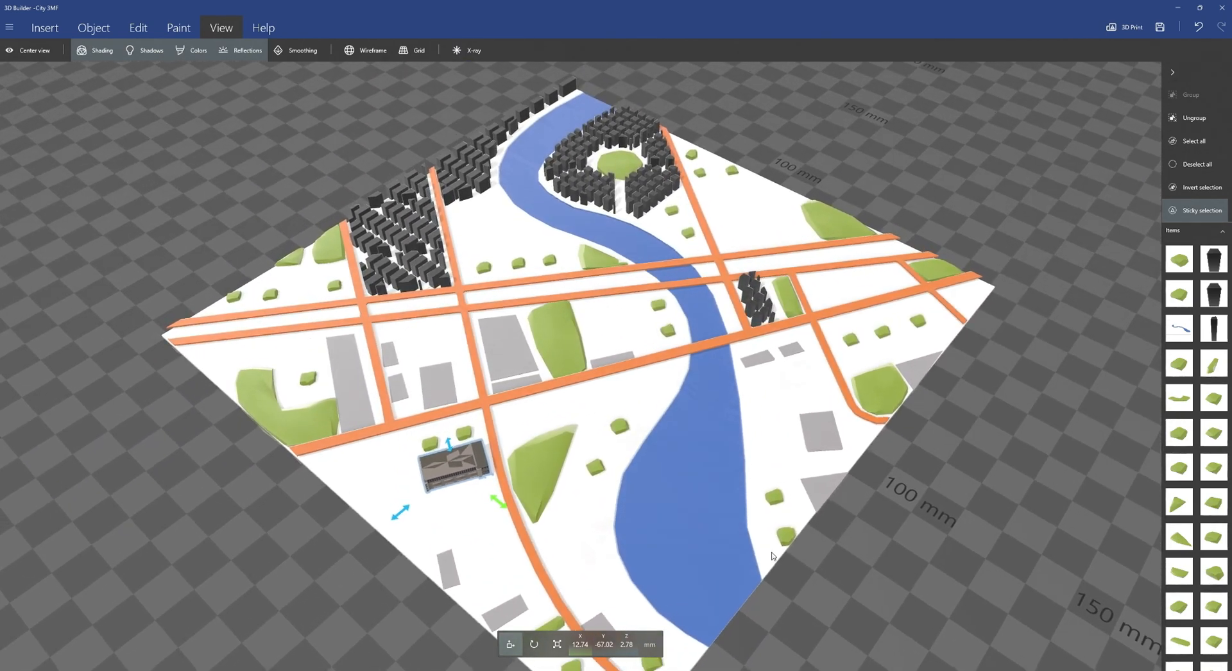
key(alt+Tab)
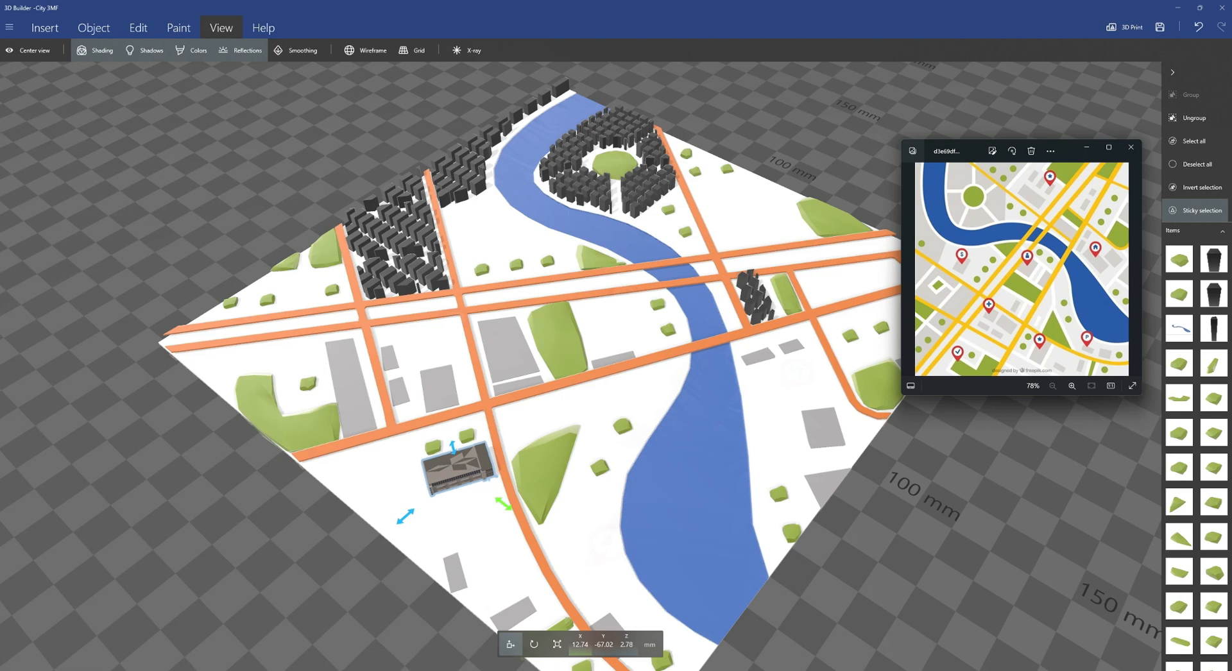
key(super+Down)
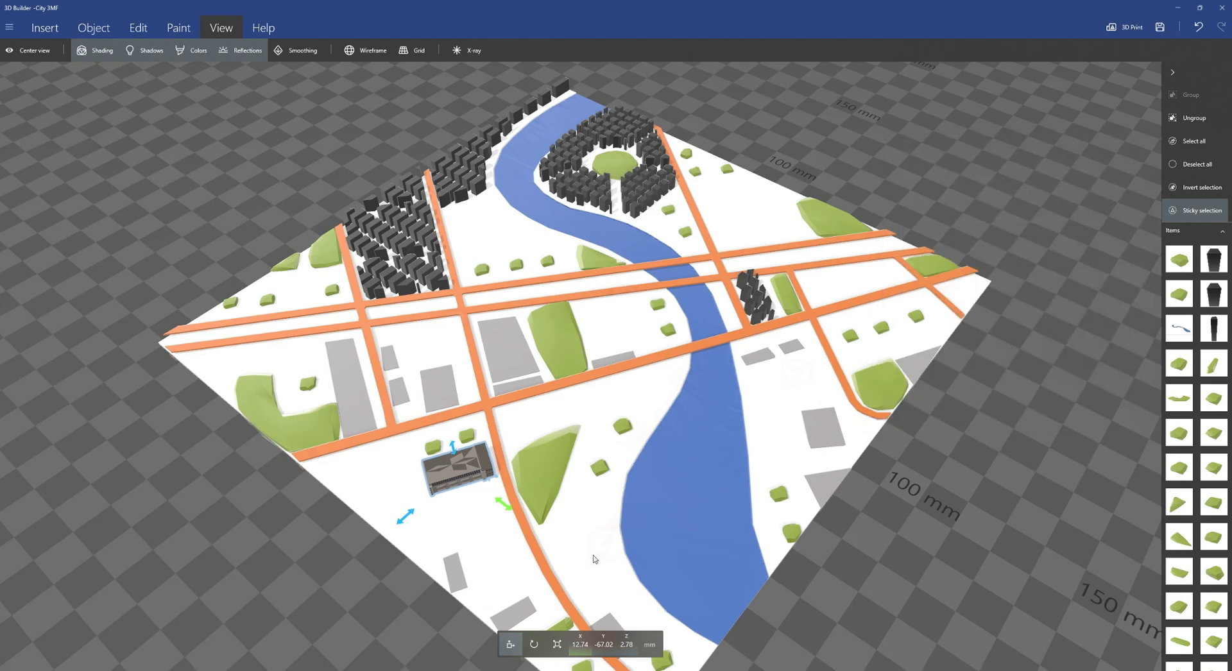
mouse_move(404, 584)
mouse_down()
mouse_move(456, 559)
mouse_move(602, 544)
mouse_move(660, 553)
mouse_move(344, 572)
mouse_move(405, 579)
mouse_up()
right_drag(602, 596, 637, 543)
key(alt+Tab)
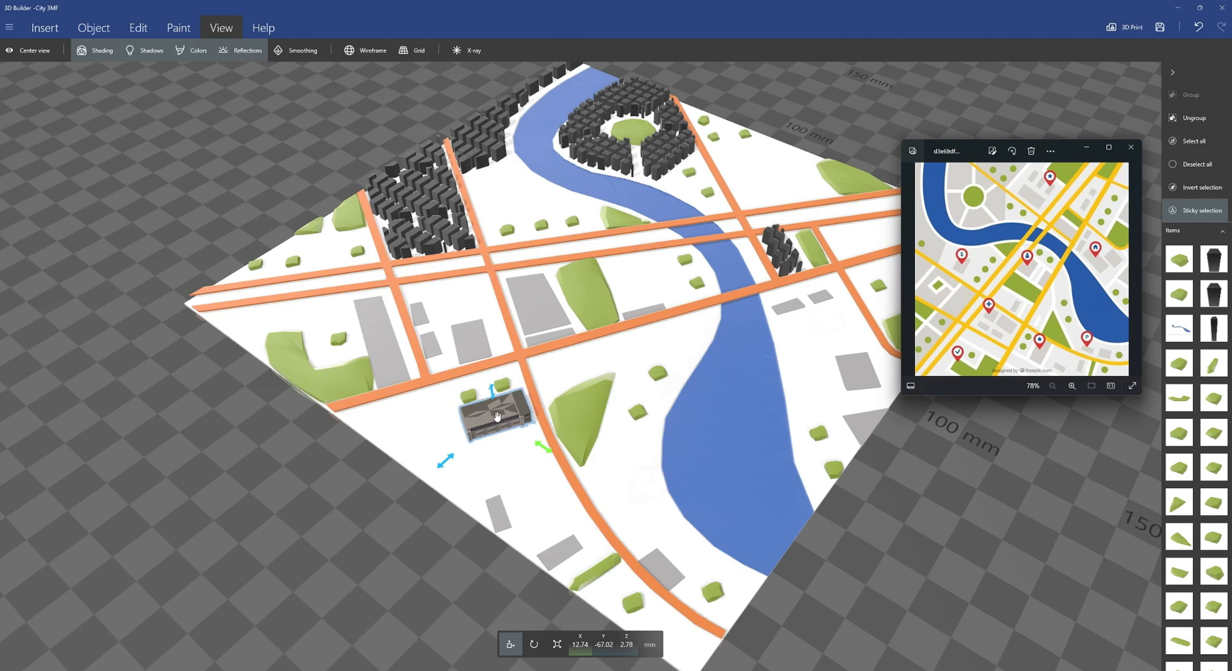
Step: Reselect the office building and nudge it to about X 10.93, Y -66.24 mm, next to the road junction
click(351, 514)
click(467, 429)
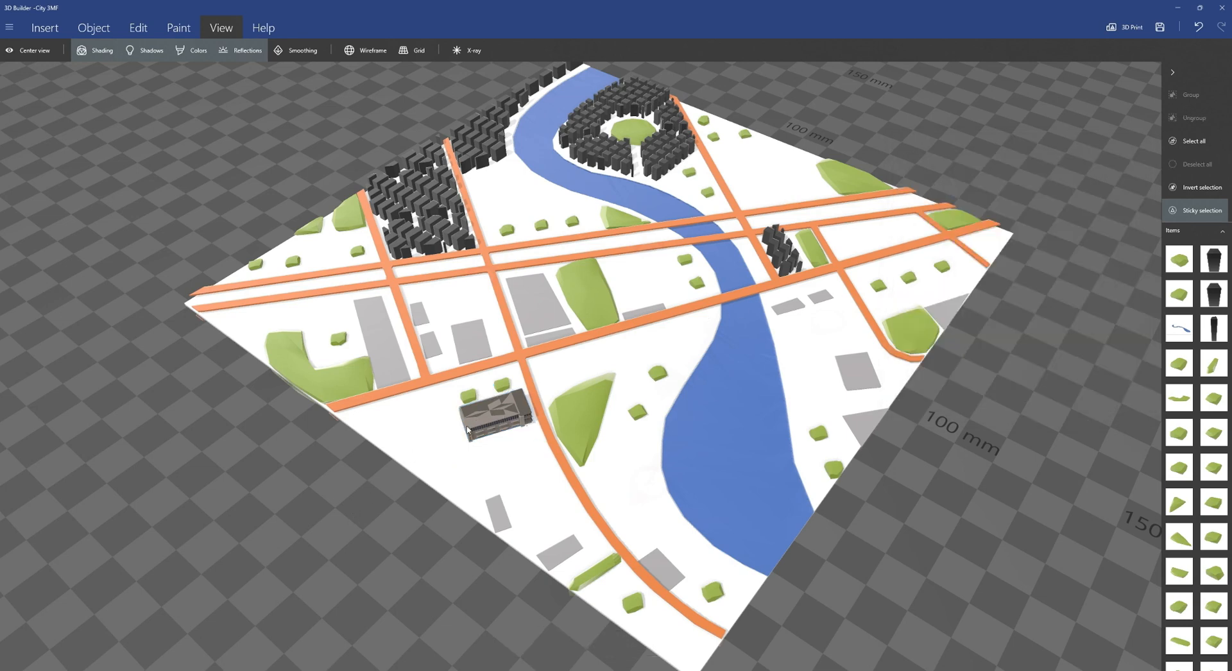
click(474, 428)
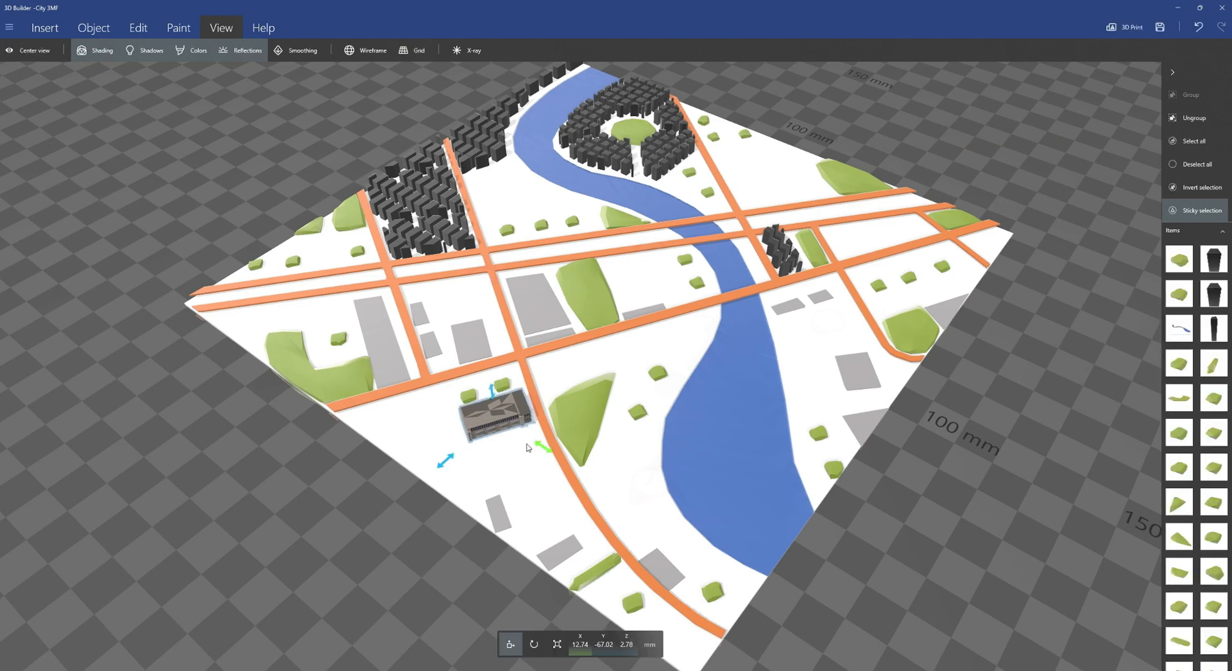
mouse_move(542, 448)
mouse_down()
mouse_move(578, 468)
mouse_move(539, 443)
mouse_up()
drag(432, 503, 403, 538)
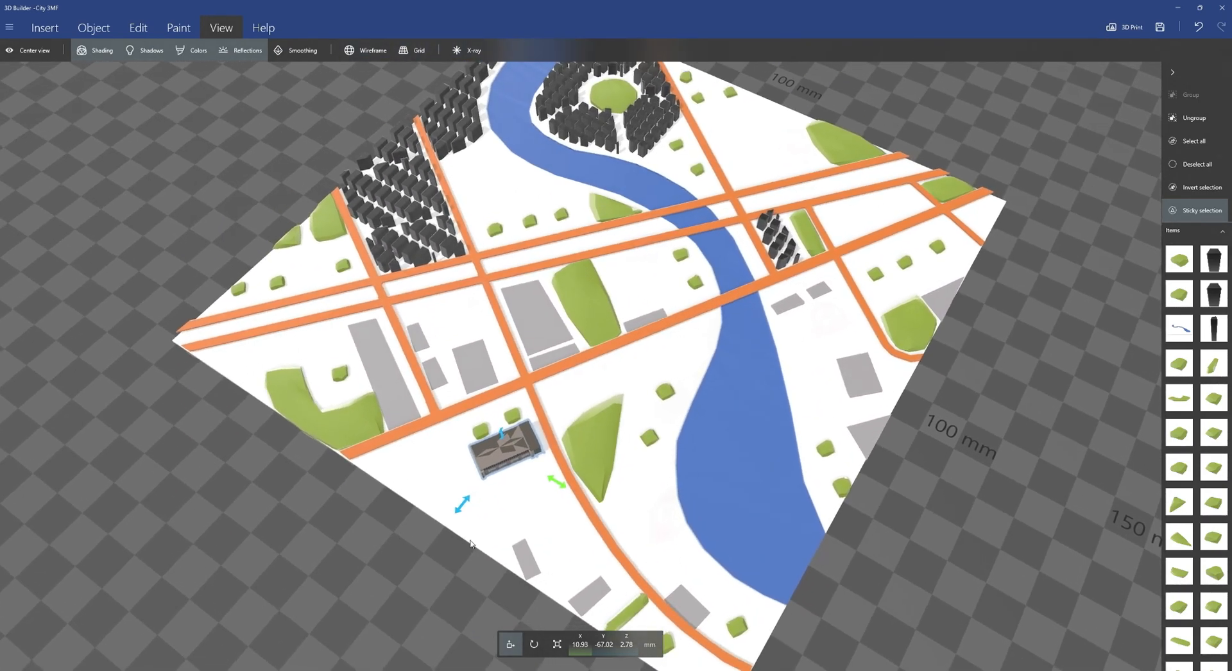
click(44, 27)
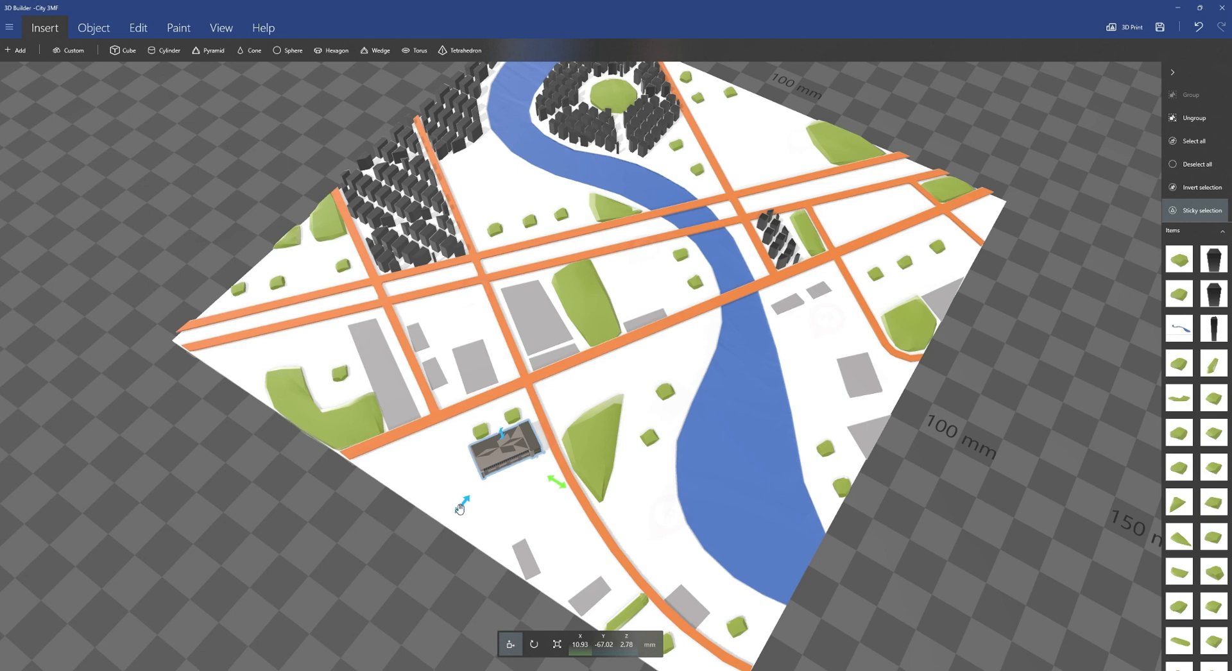
mouse_move(461, 506)
mouse_down()
mouse_move(486, 484)
mouse_move(464, 502)
mouse_up()
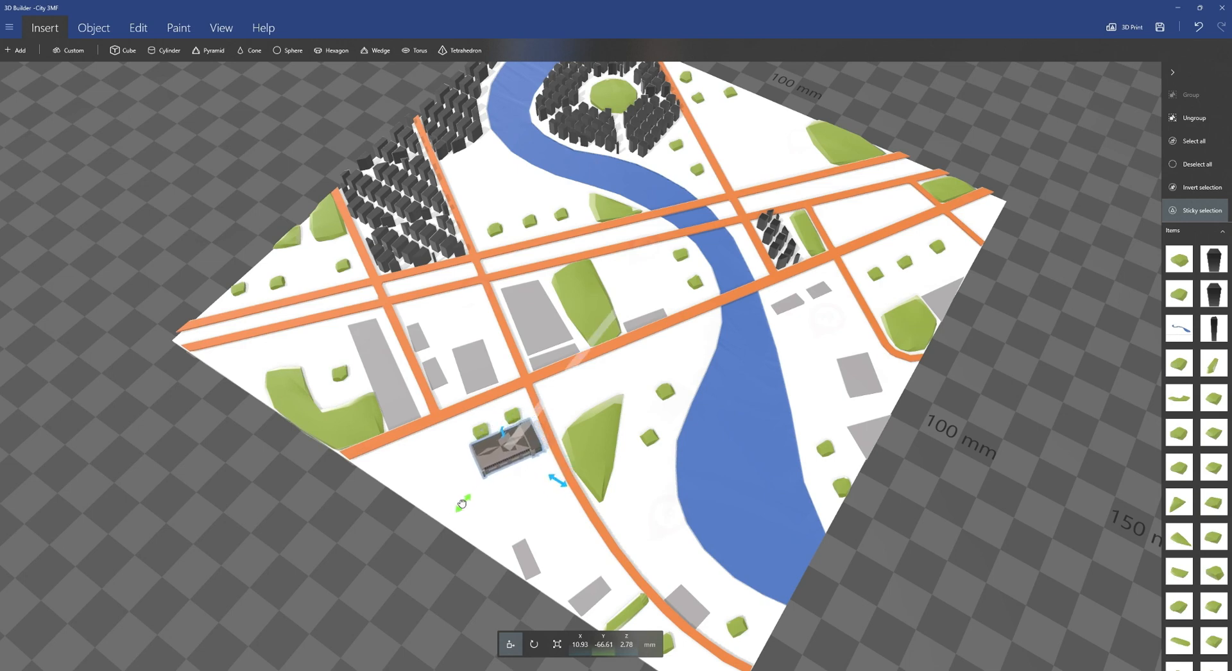
drag(463, 504, 465, 502)
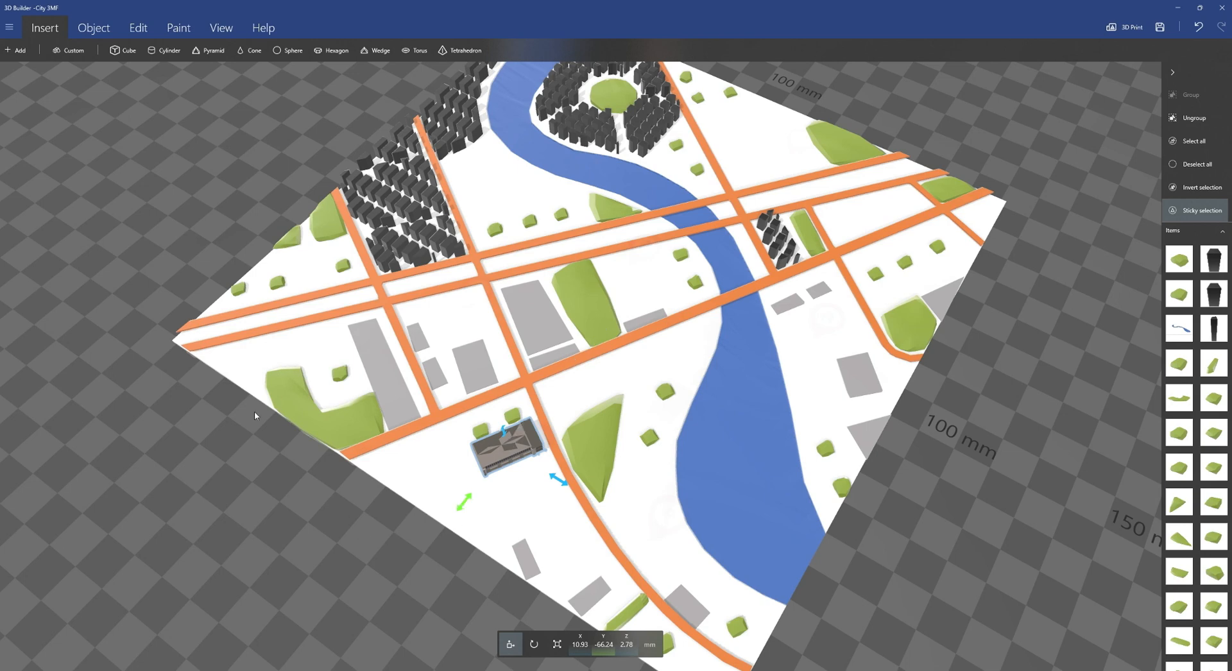
Step: Insert another Office Building model from the building search results and scale it proportionally to an X size of 20 mm
click(16, 50)
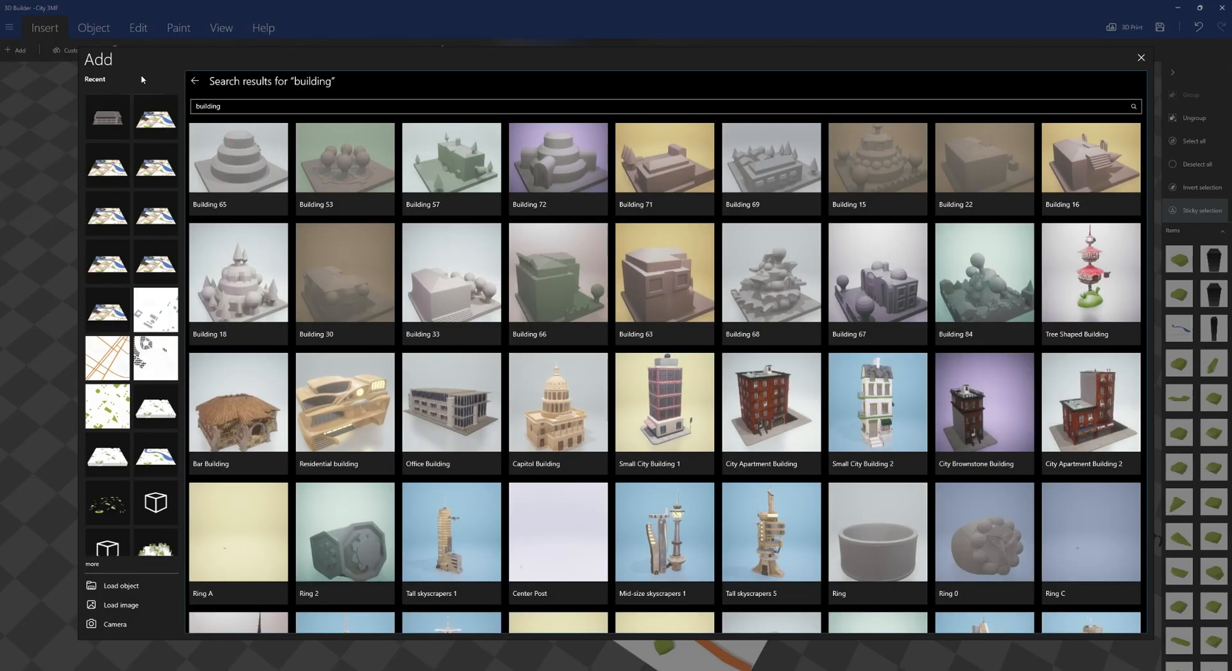
click(454, 404)
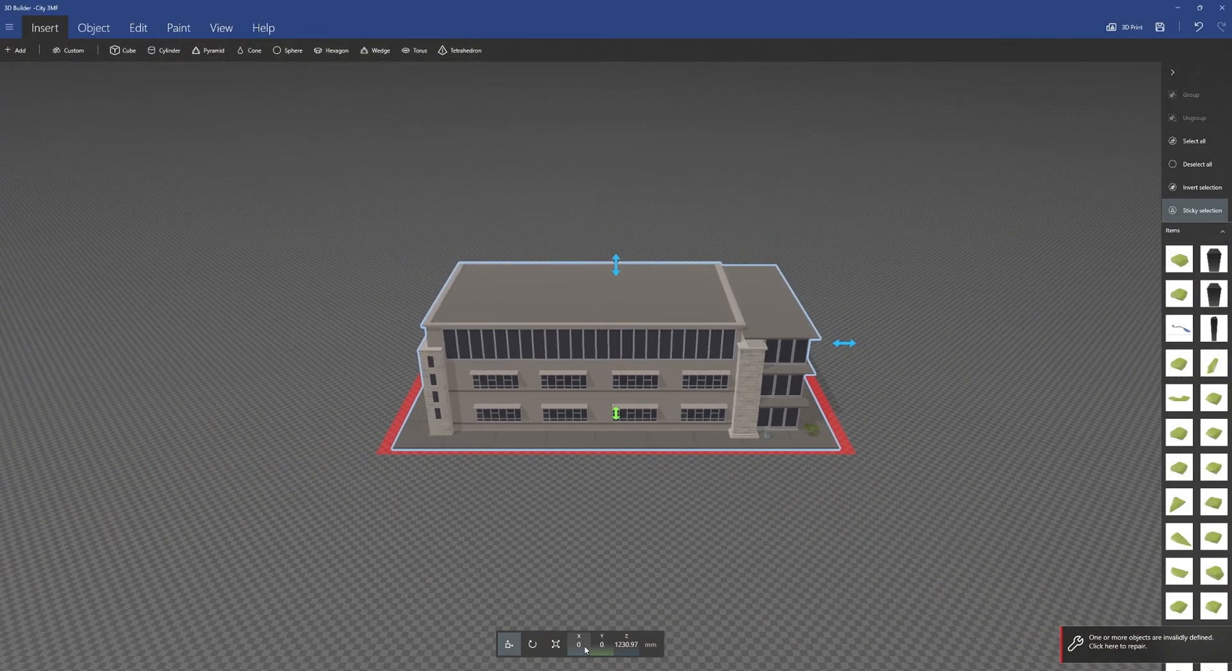
click(556, 645)
click(570, 644)
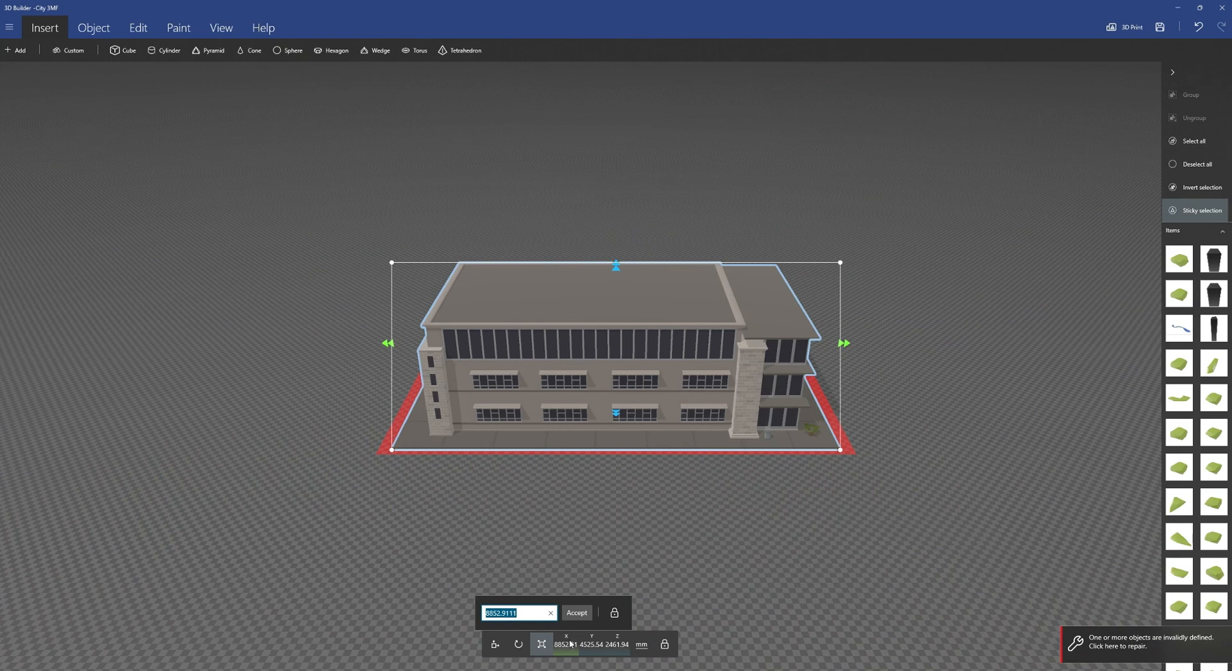
text(20)
key(Return)
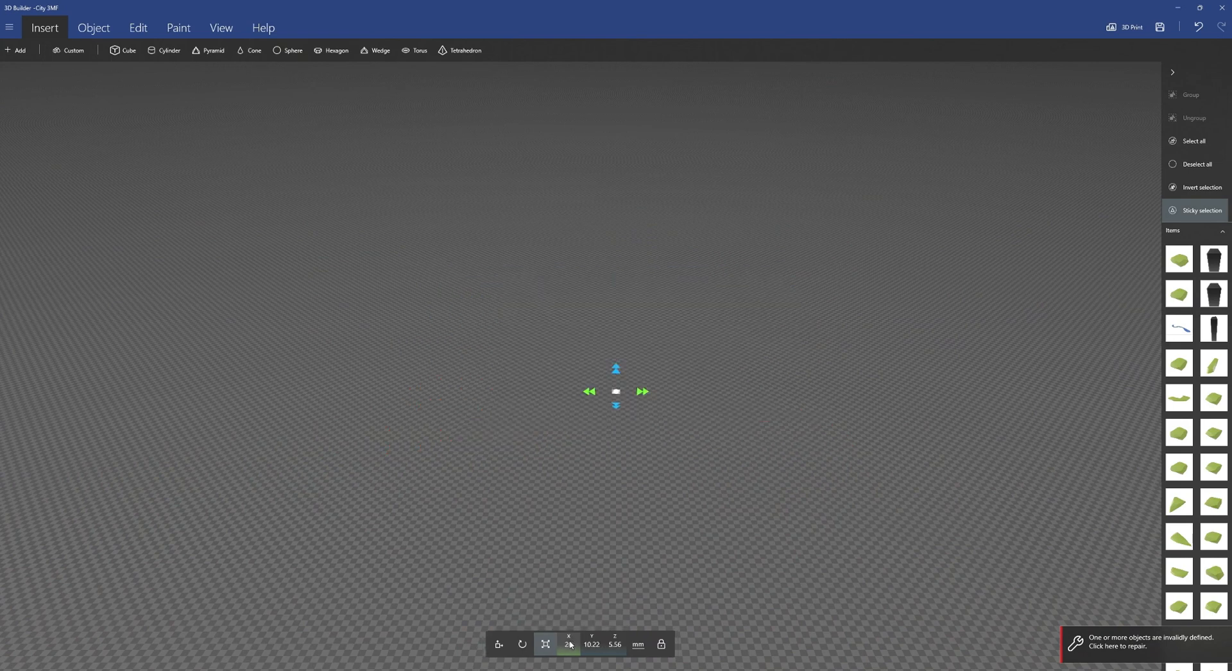
Step: Rotate the new office building about the vertical axis to line up with the parallel main roads, using the reference map as guide
click(262, 27)
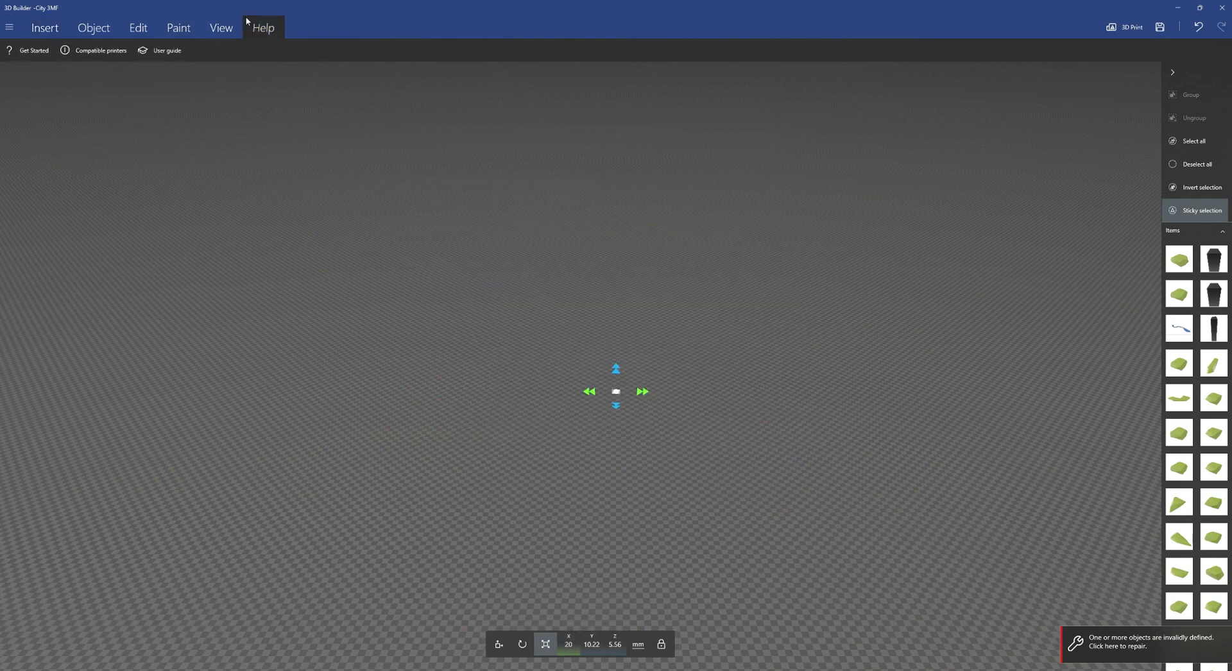
click(220, 28)
click(29, 50)
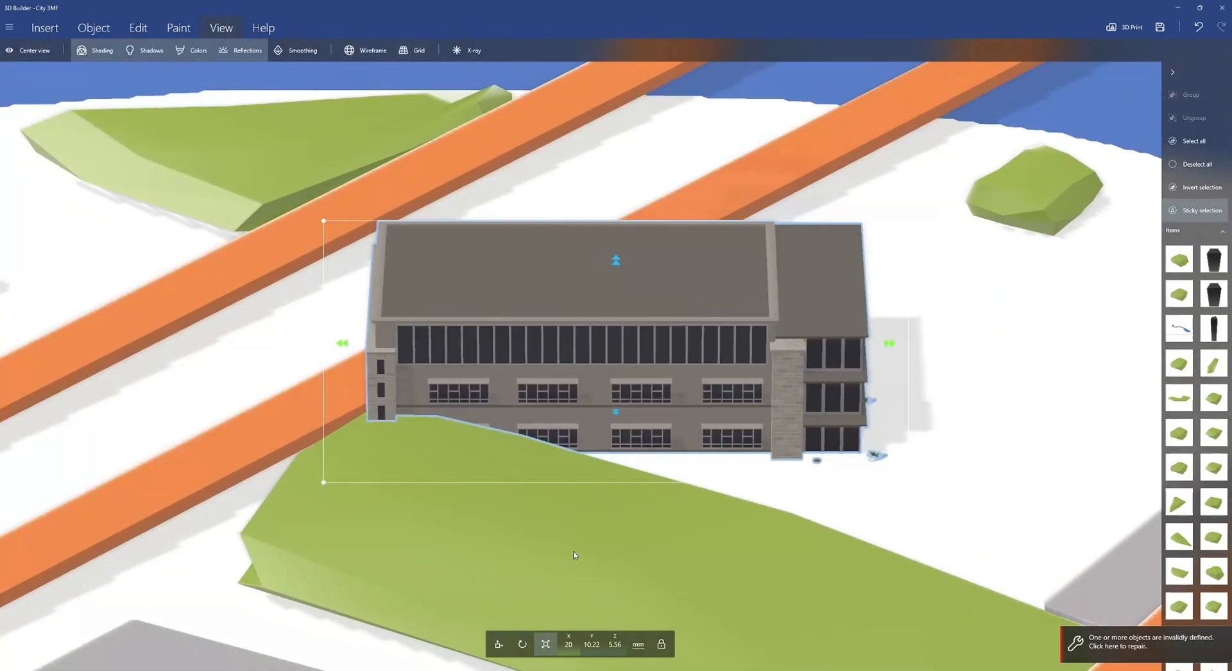
scroll(575, 556, down, 5)
scroll(571, 552, down, 1)
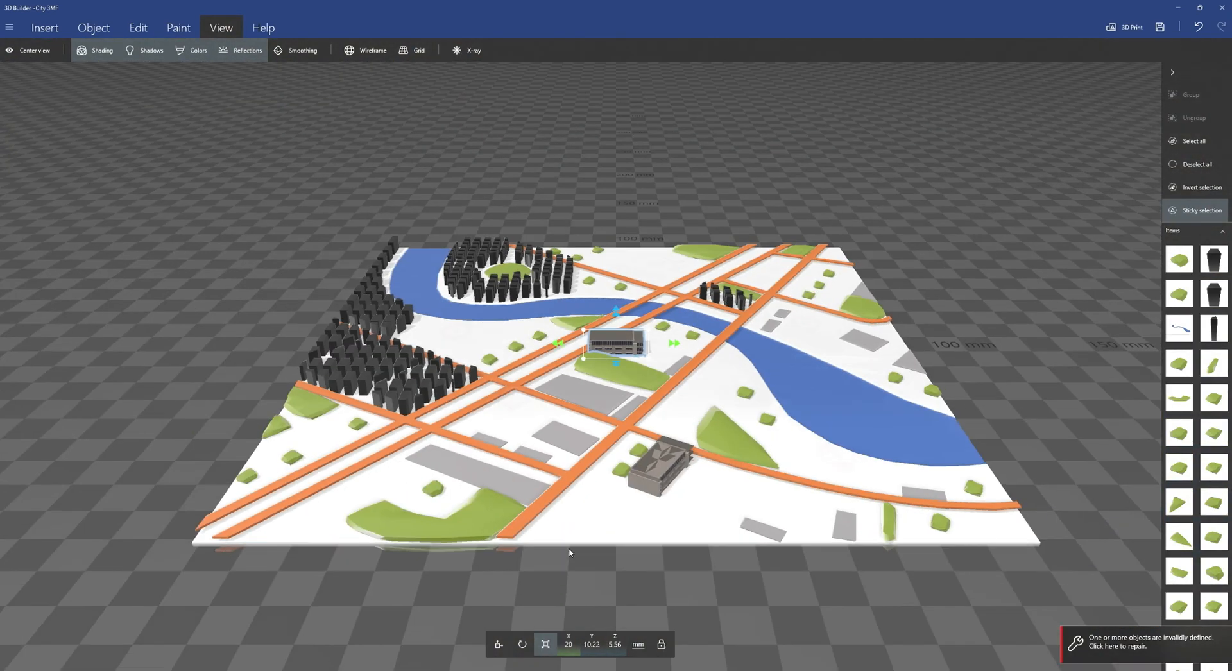
drag(694, 575, 449, 600)
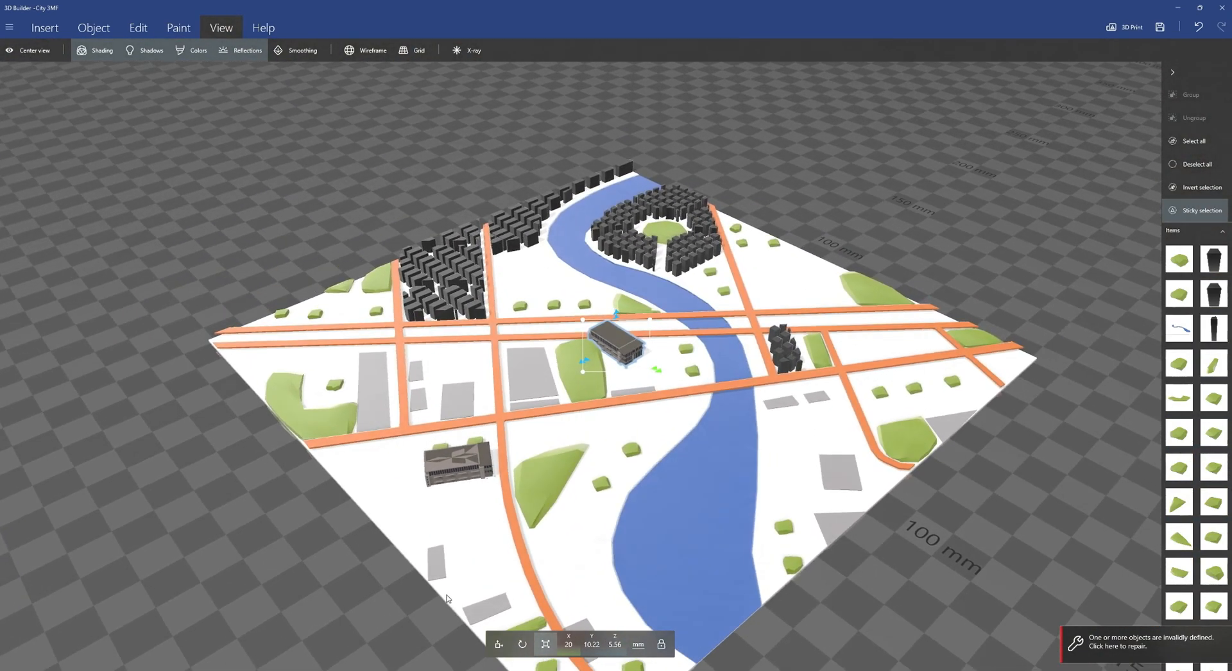
key(alt+Tab)
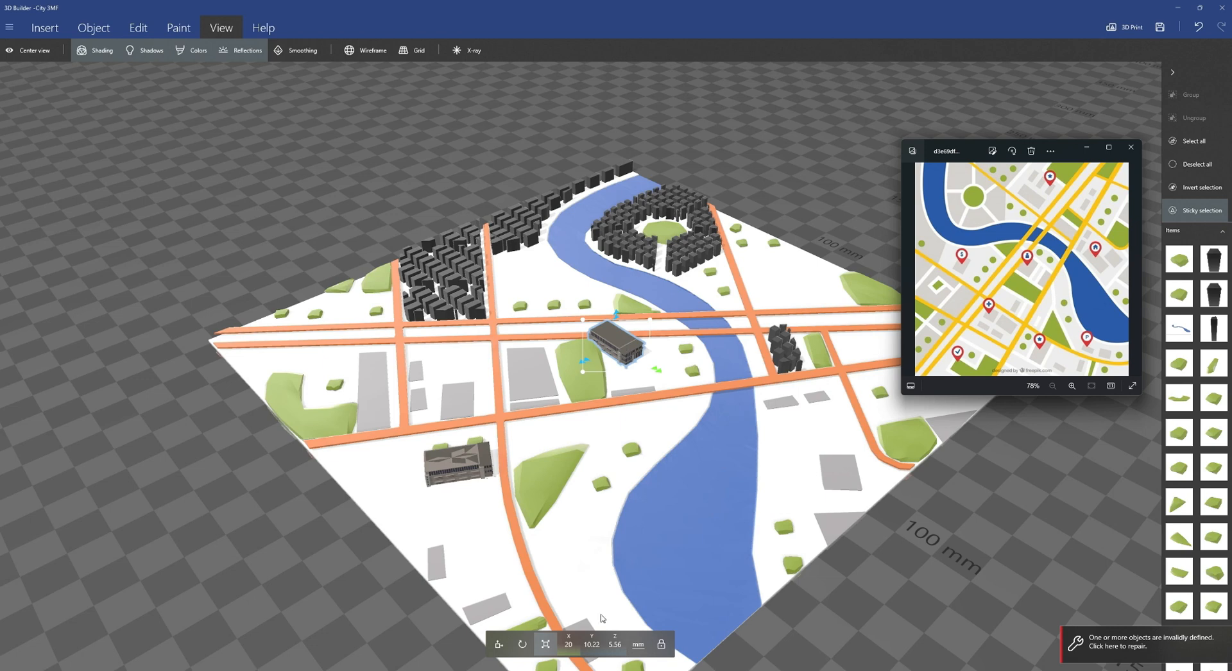
click(521, 643)
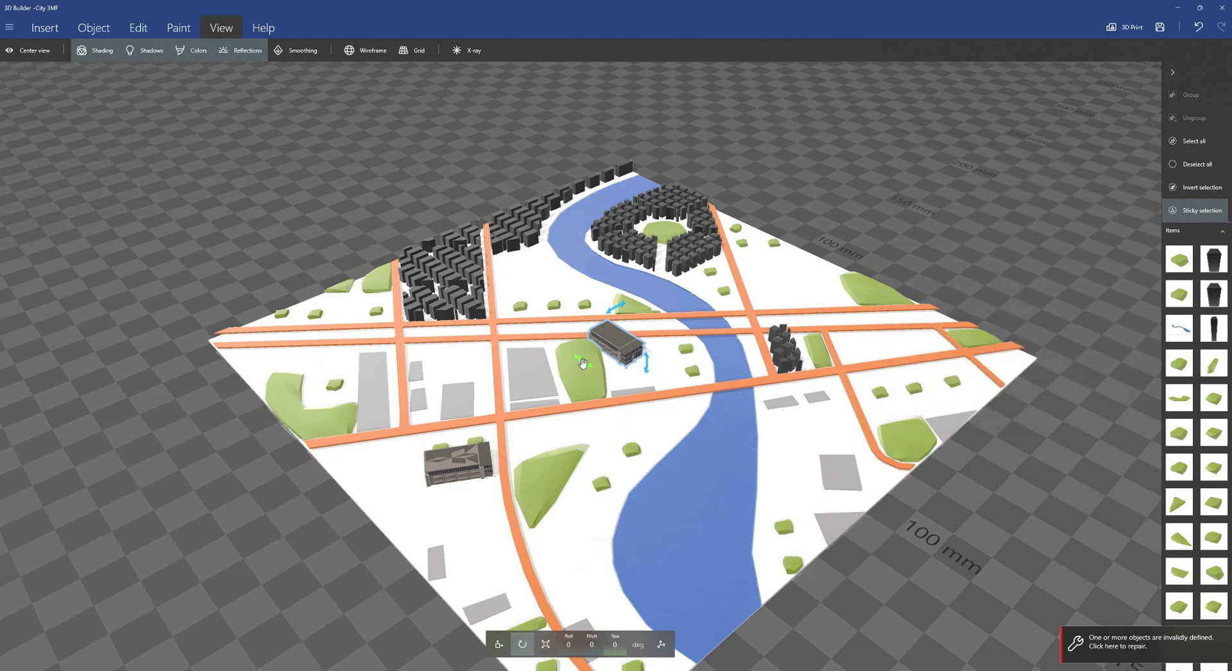
drag(586, 368, 684, 379)
Step: Move the new office building to about X 5.74, Y 2.65 mm, between the elongated green area and the river
click(499, 644)
key(ctrl+z)
drag(609, 385, 638, 581)
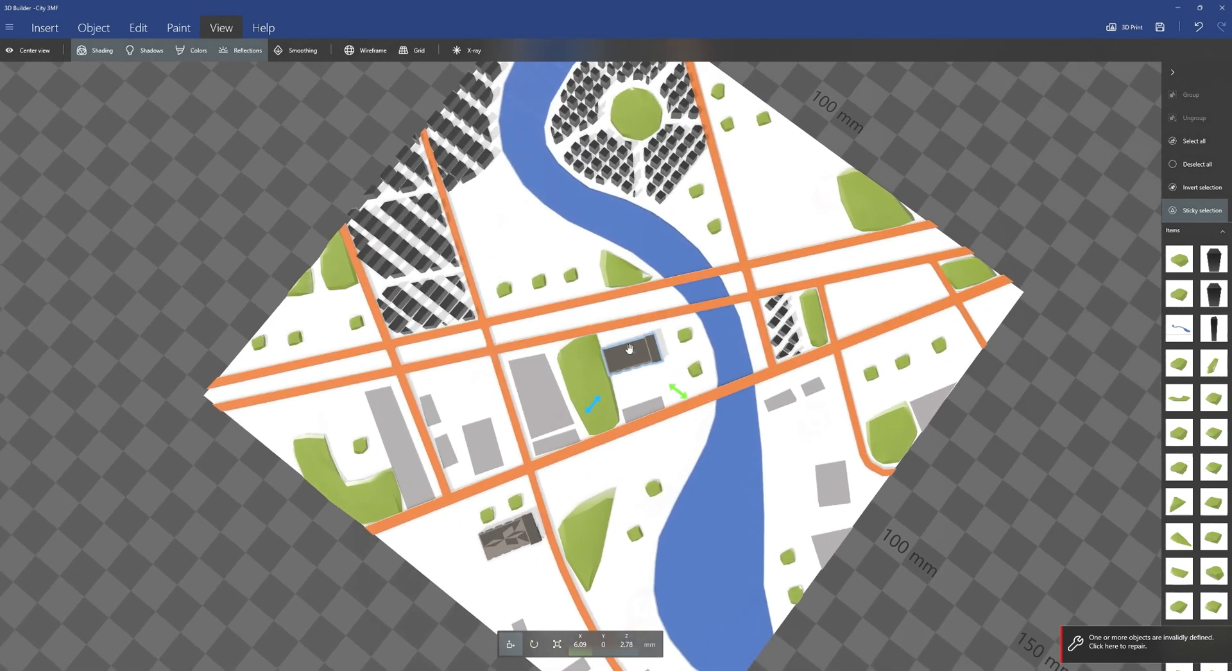
drag(623, 356, 628, 348)
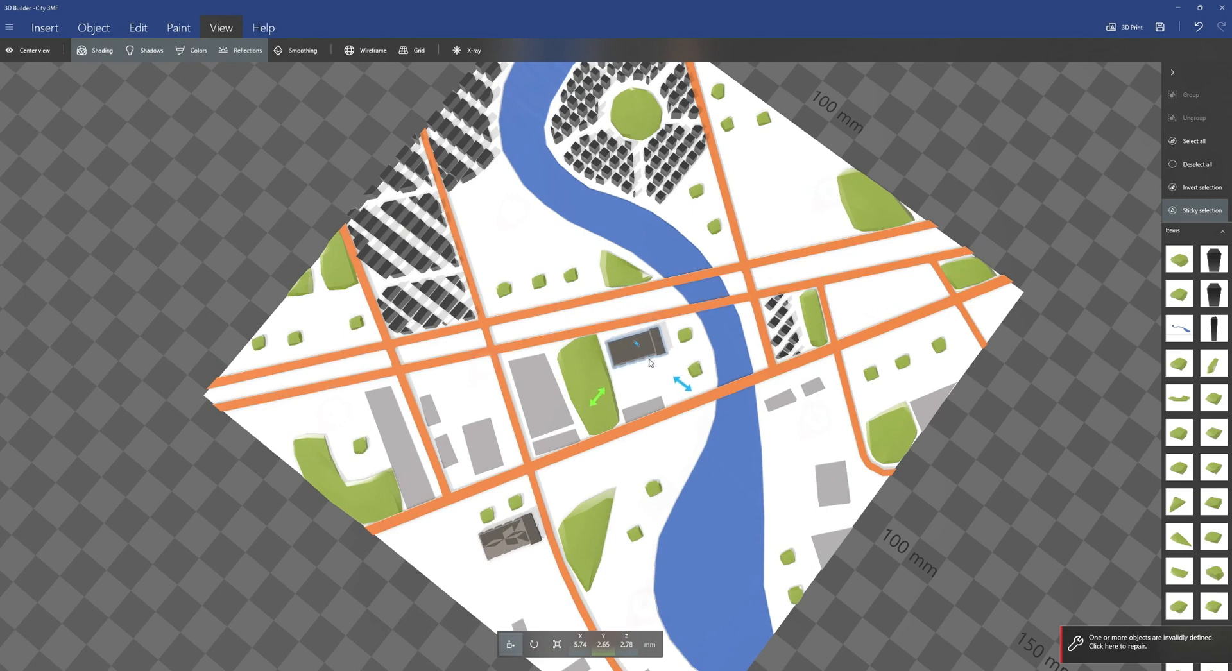
Step: Try yaw angles of 45° and 43° for the new office building
click(534, 644)
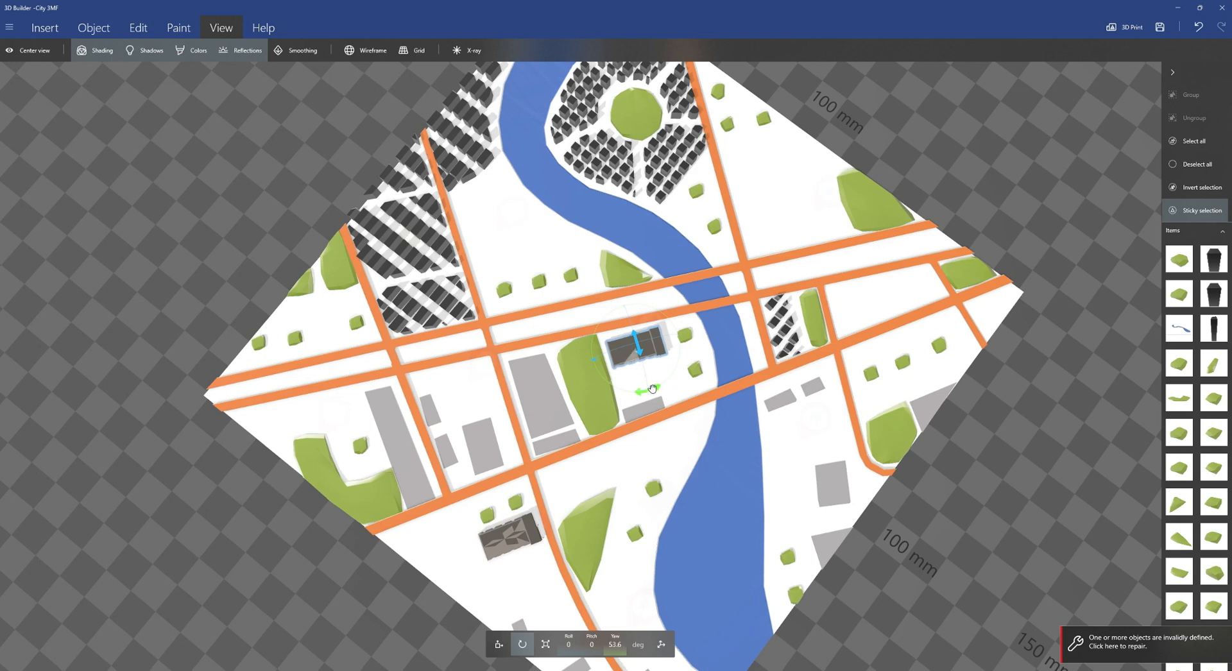
click(651, 390)
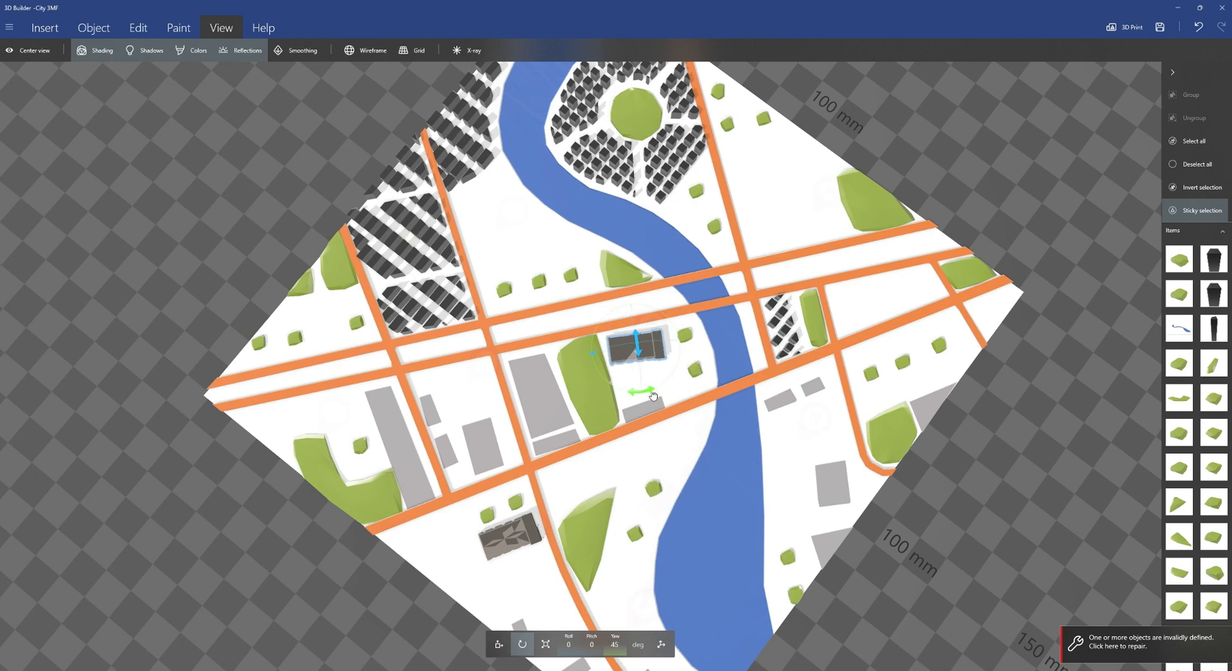
click(615, 646)
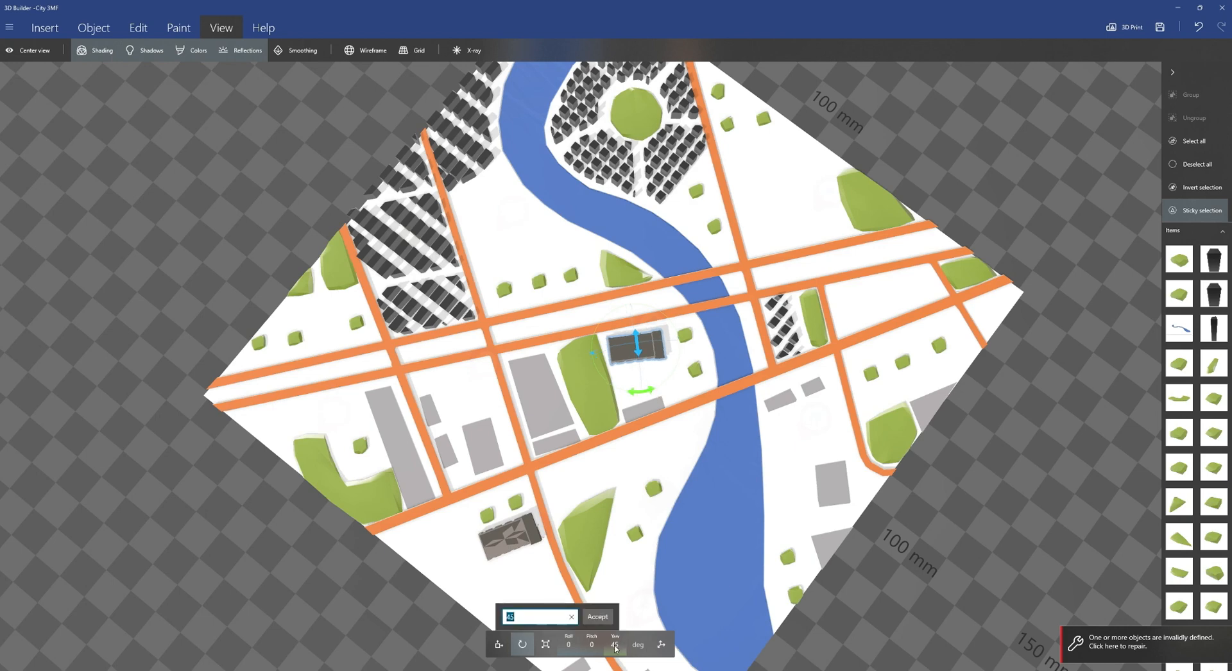
text(43)
key(Return)
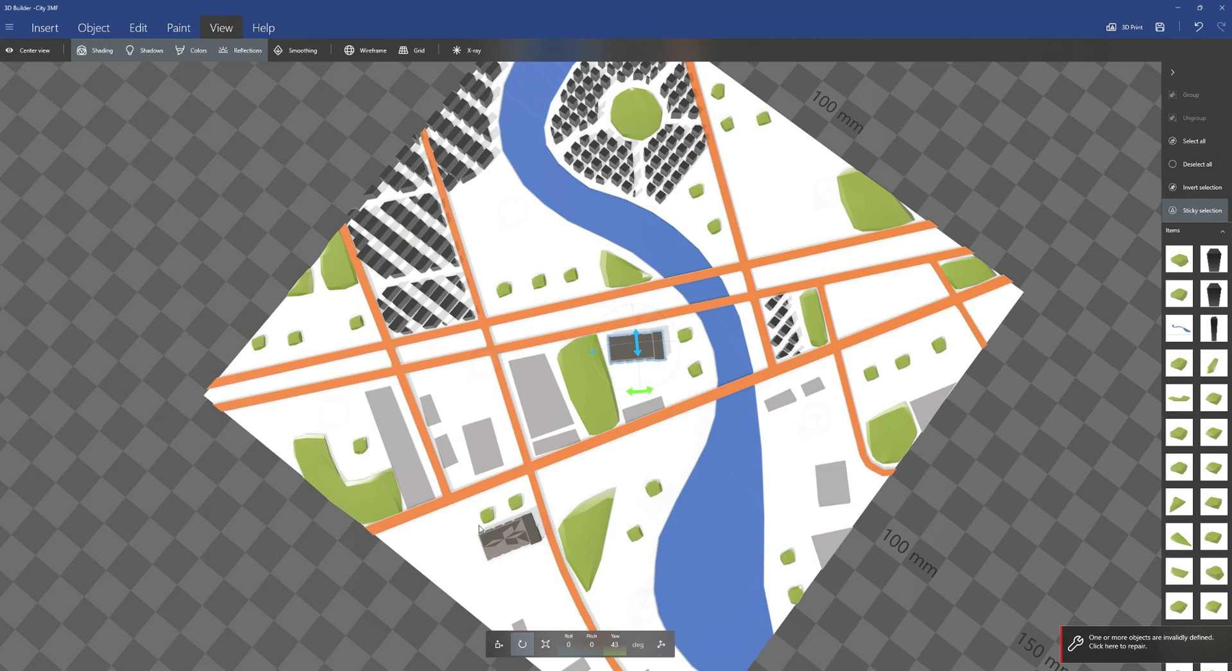
Step: Adjust the new office building's yaw through 47° and 48° and set it to 50°
click(618, 649)
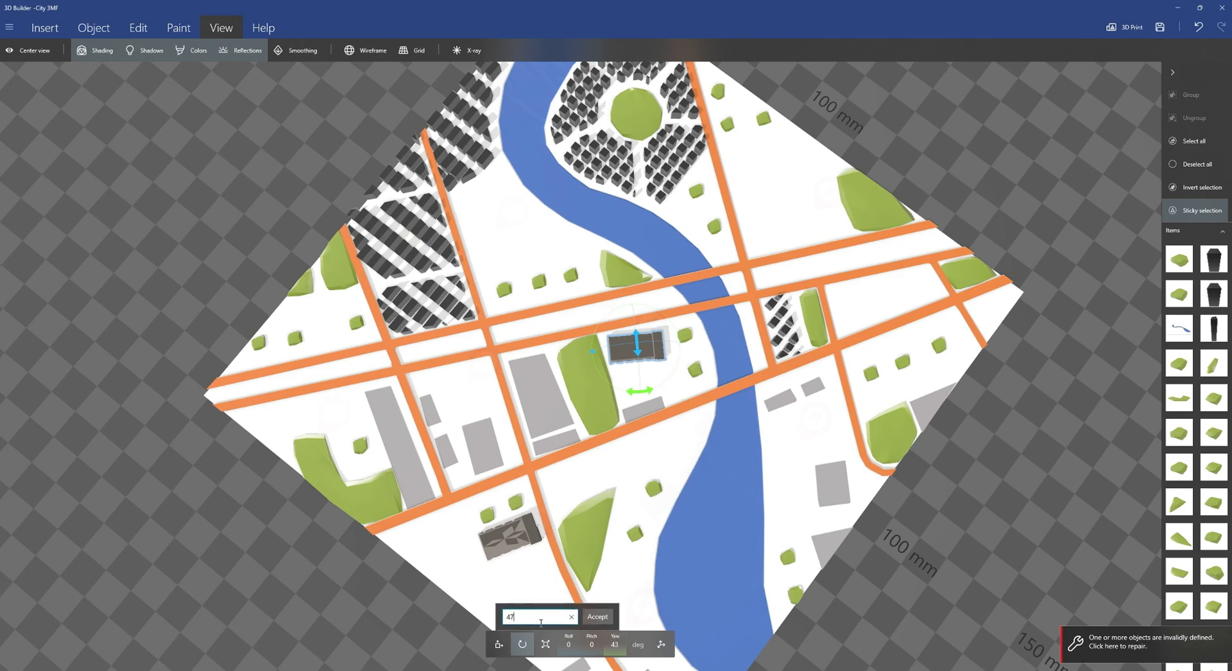
click(587, 617)
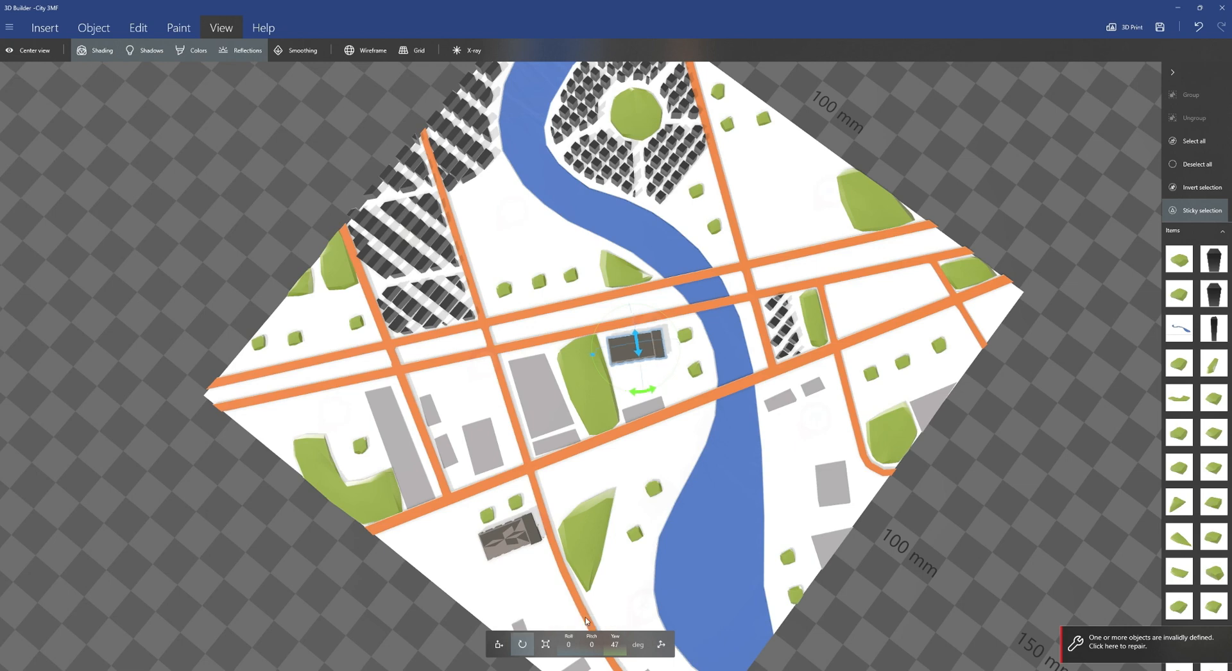
click(614, 643)
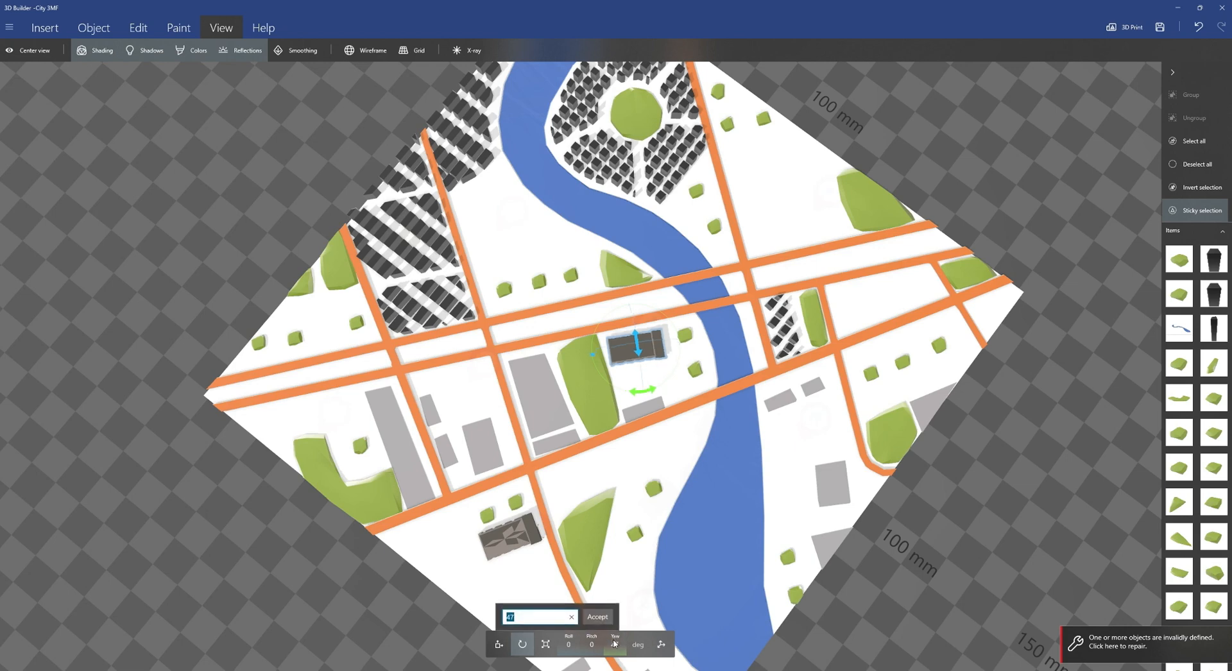
text(47)
key(Return)
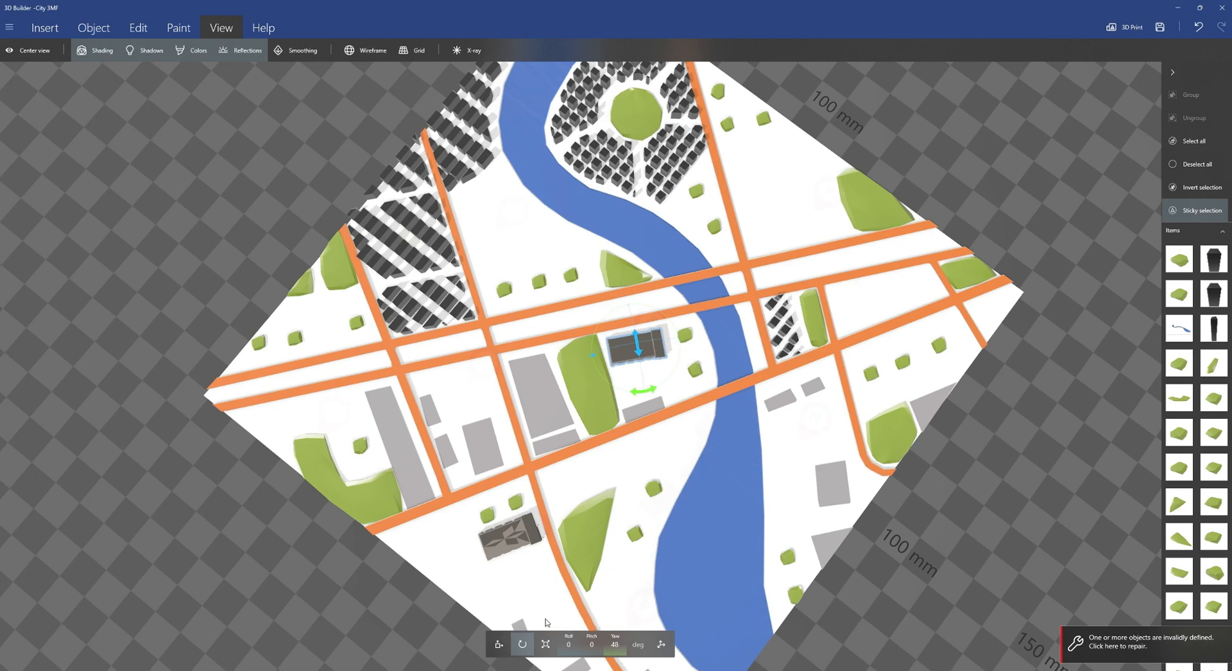
click(614, 645)
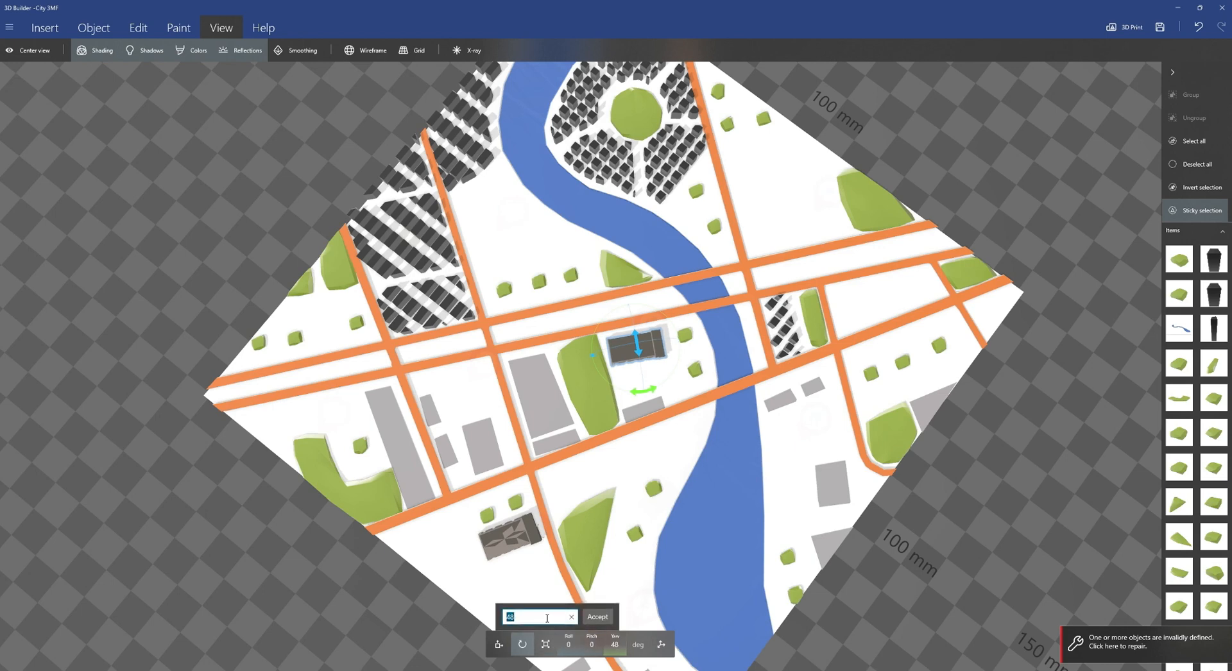
text(50)
key(Return)
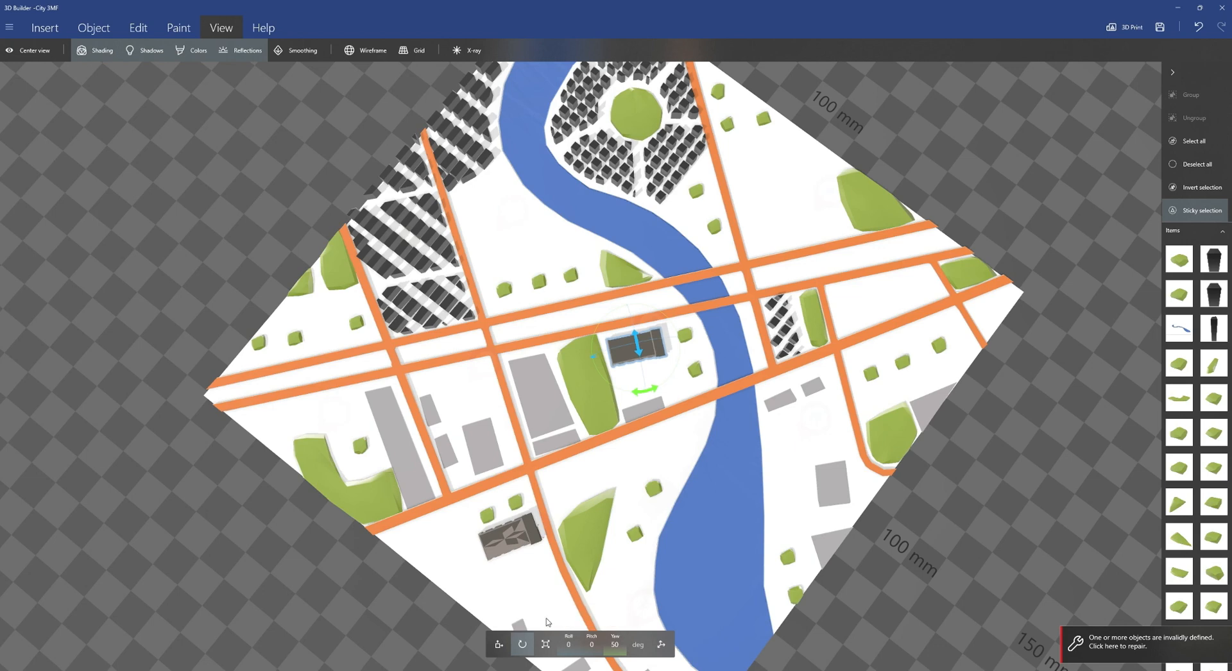
Step: Repair the invalidly defined office building and nudge it to about X 5.12, Y 3.88 mm, closer to the main road
click(1106, 641)
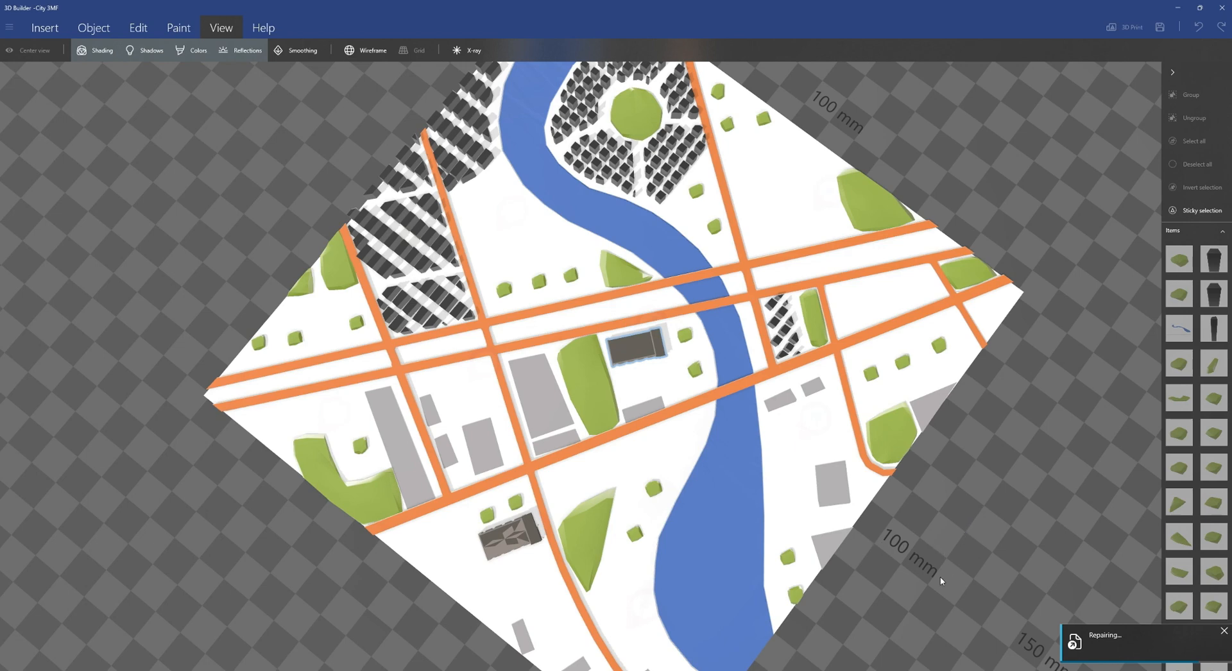
click(847, 669)
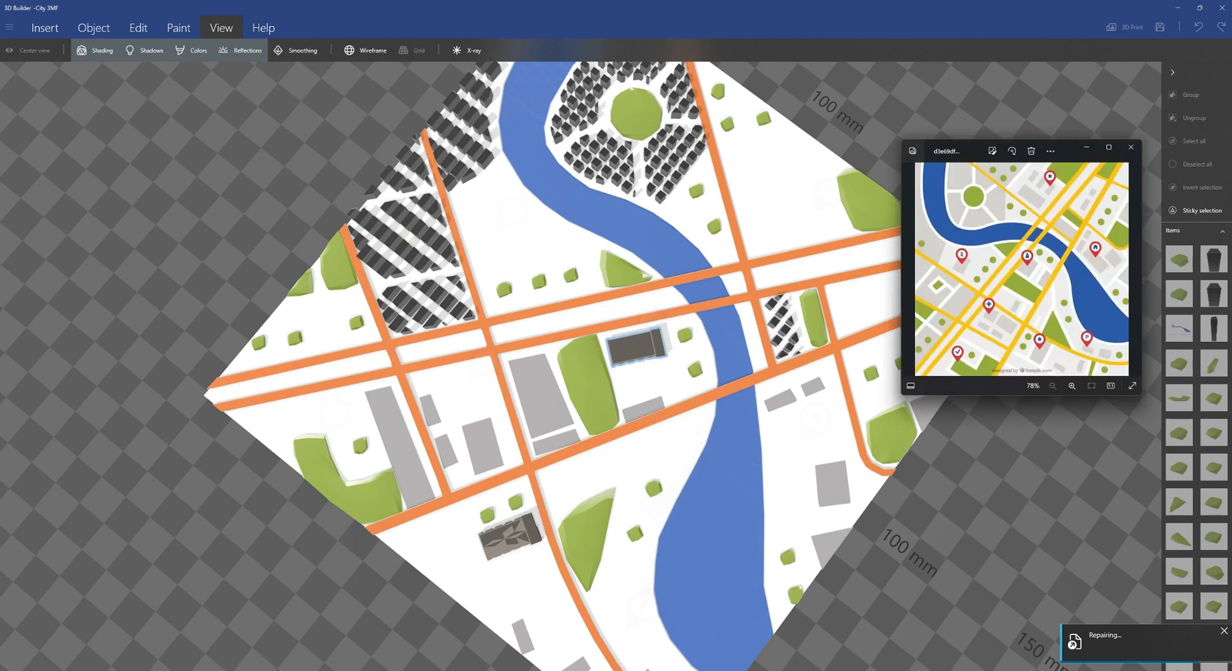
click(847, 669)
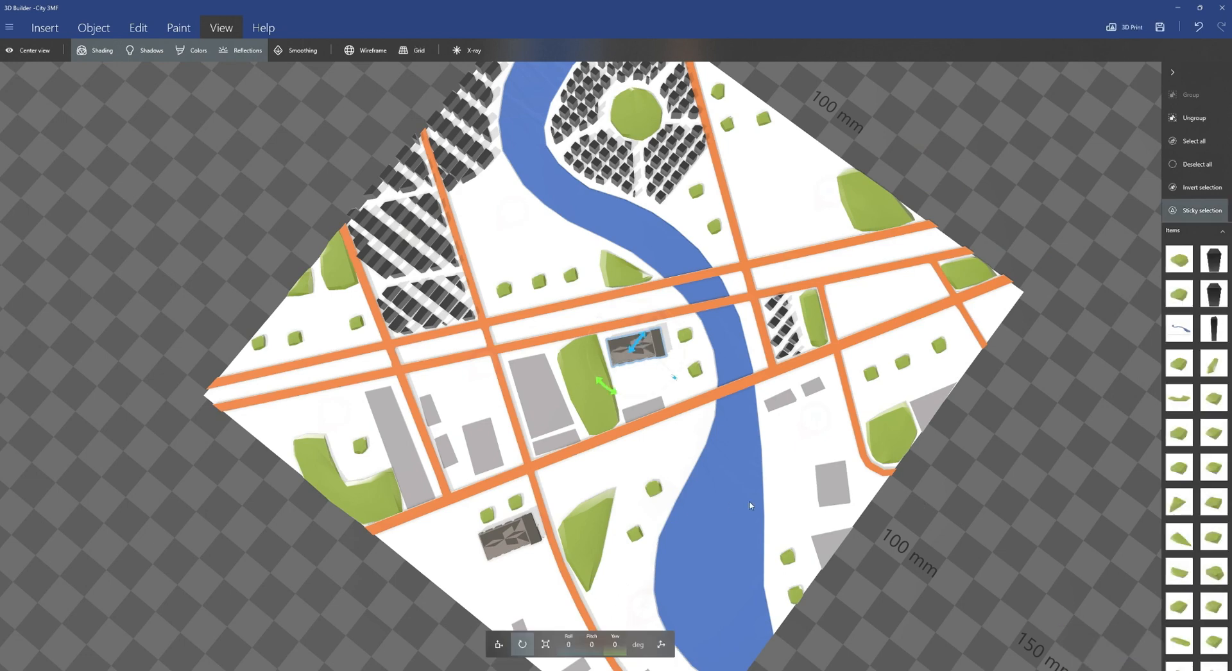
click(498, 645)
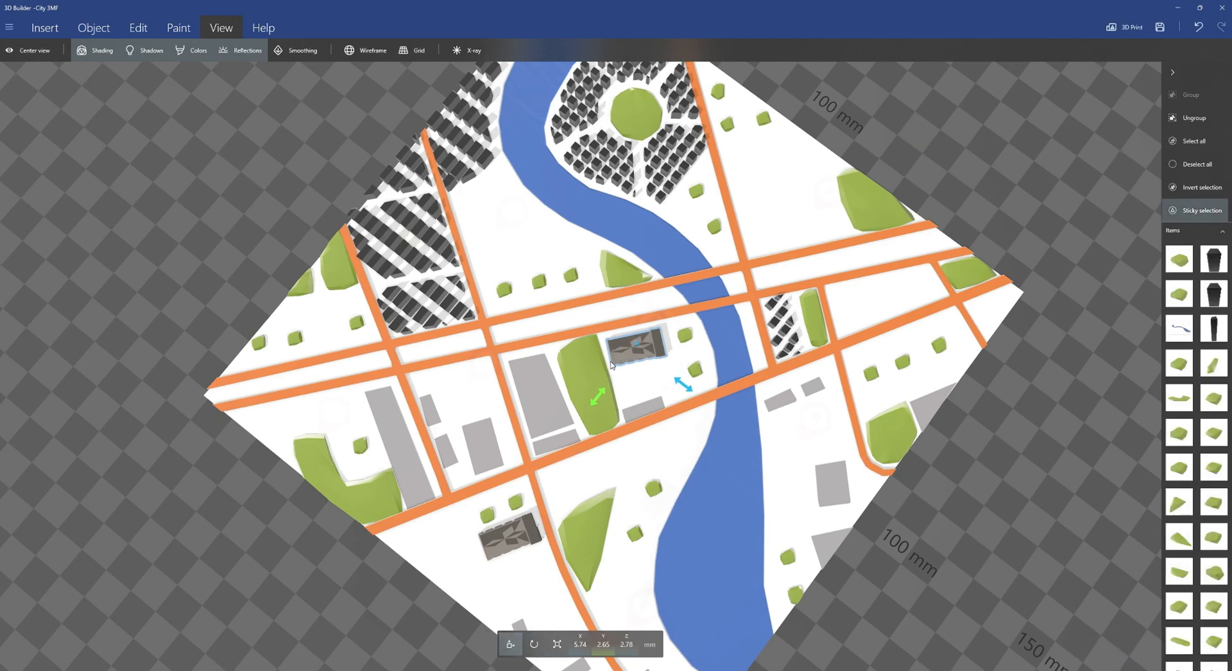
drag(626, 355, 627, 351)
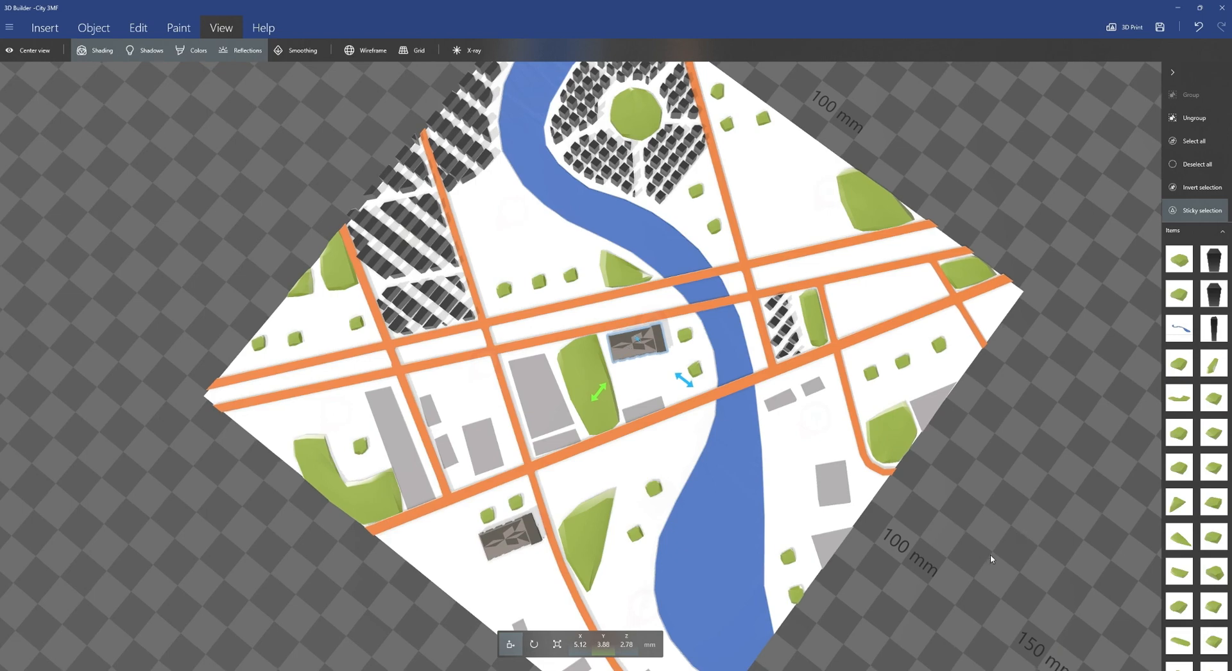
Step: Raise the first office building near the road junction slightly above the map base, and switch the selection to the other office building
drag(993, 561, 926, 404)
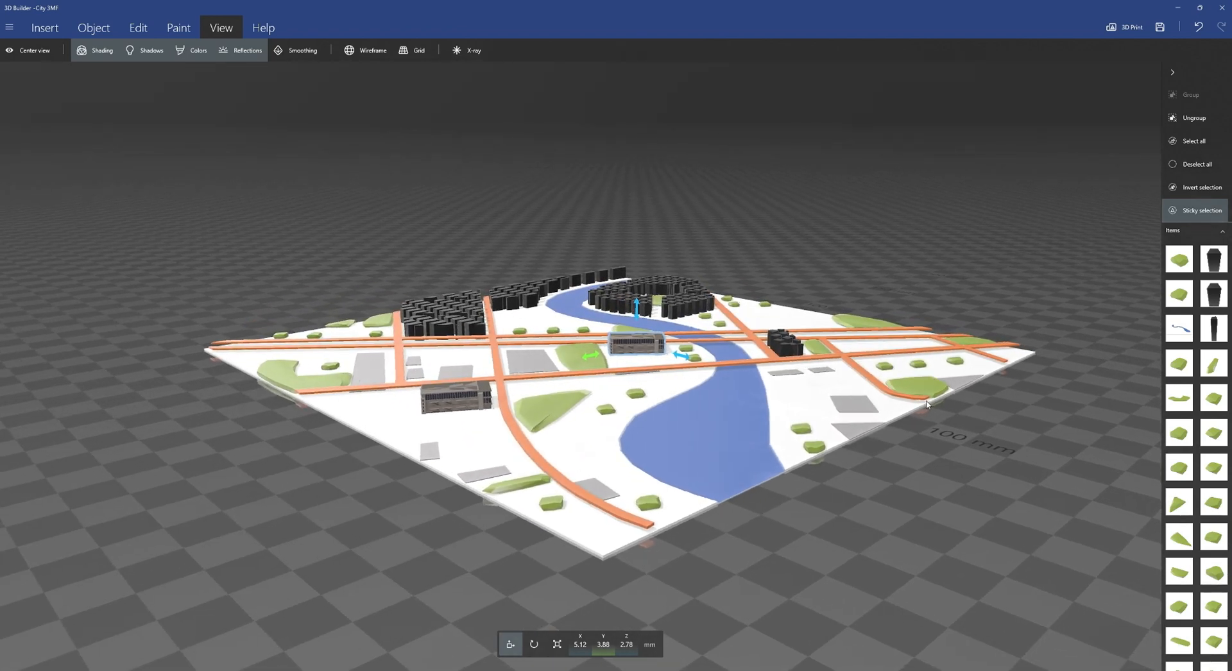
drag(815, 529, 841, 503)
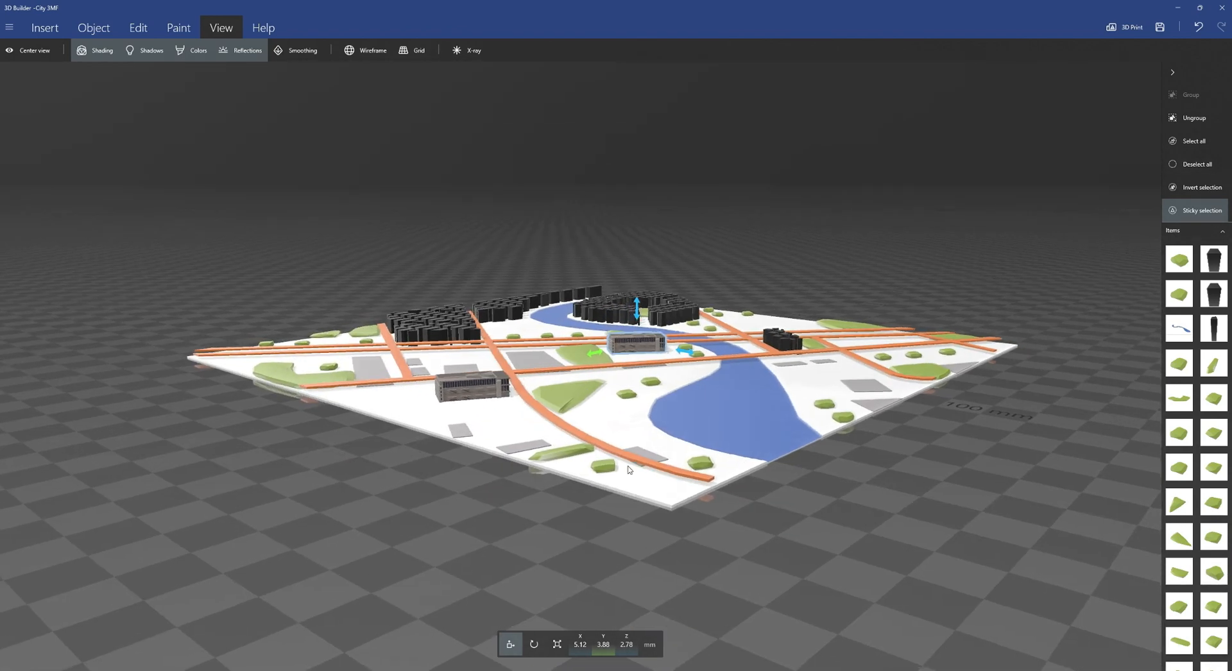
click(492, 395)
scroll(453, 477, up, 3)
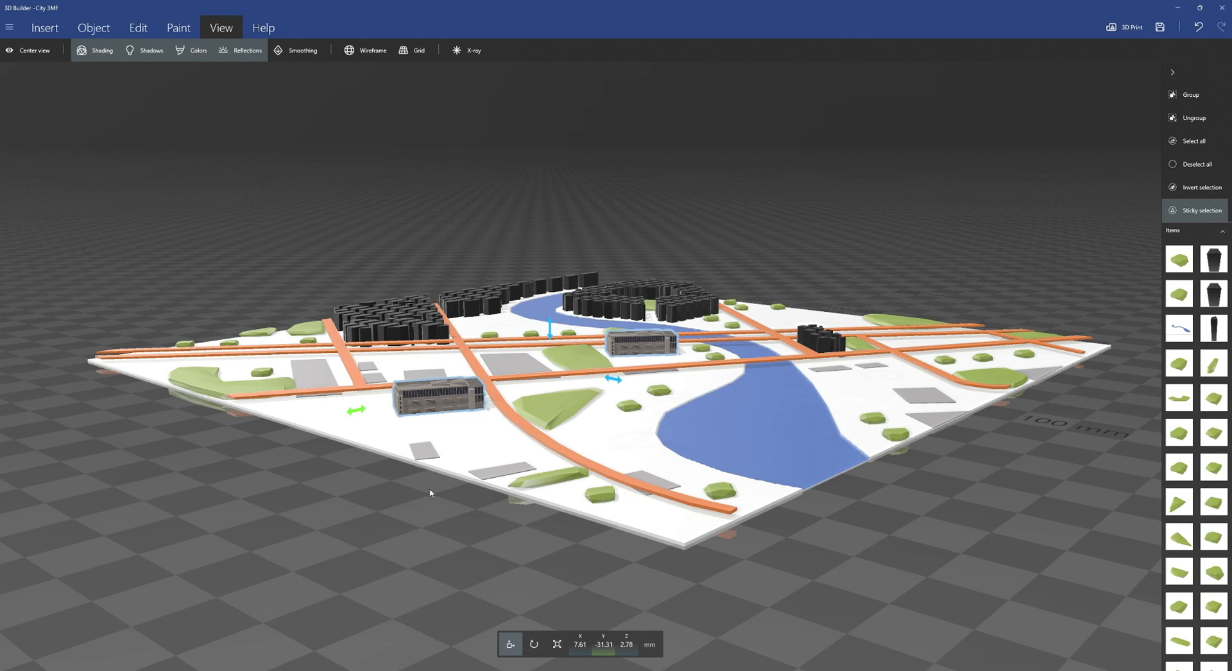
drag(437, 495, 544, 509)
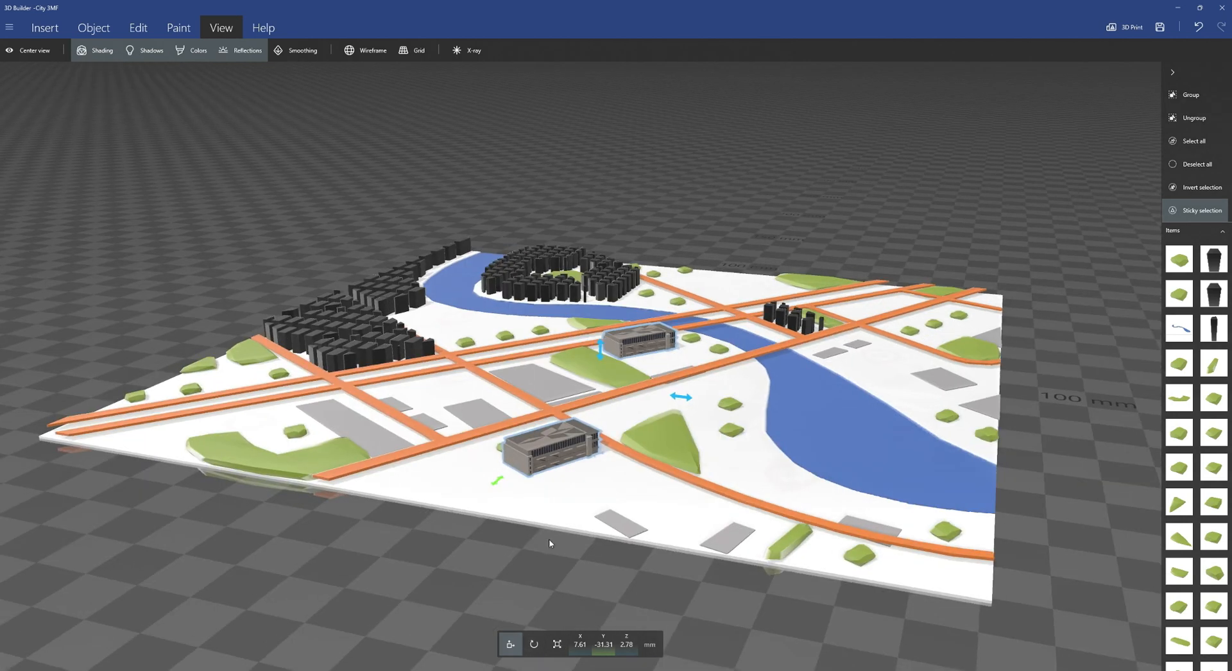
click(650, 340)
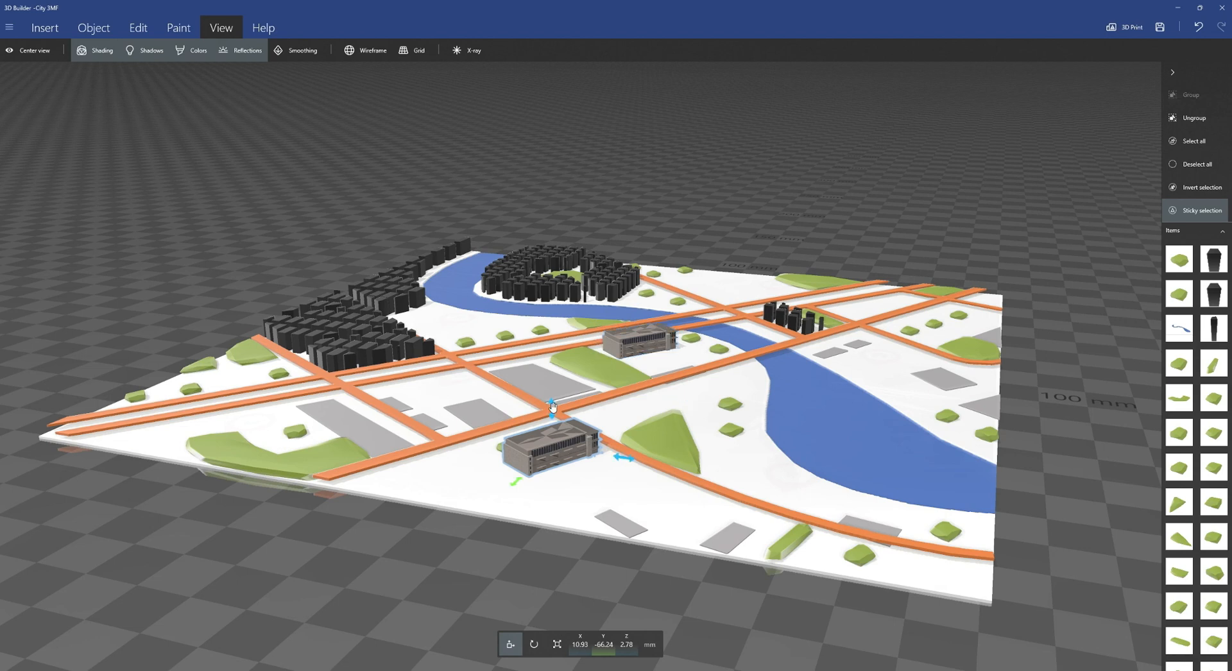
drag(552, 406, 551, 400)
click(650, 351)
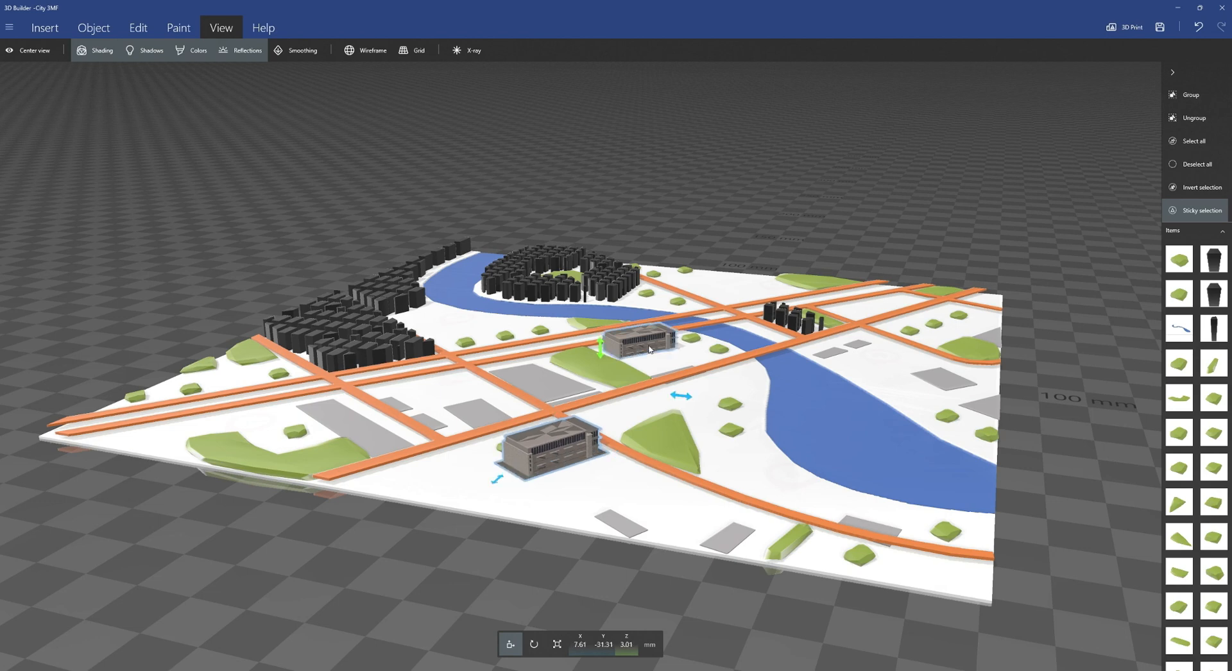
click(571, 429)
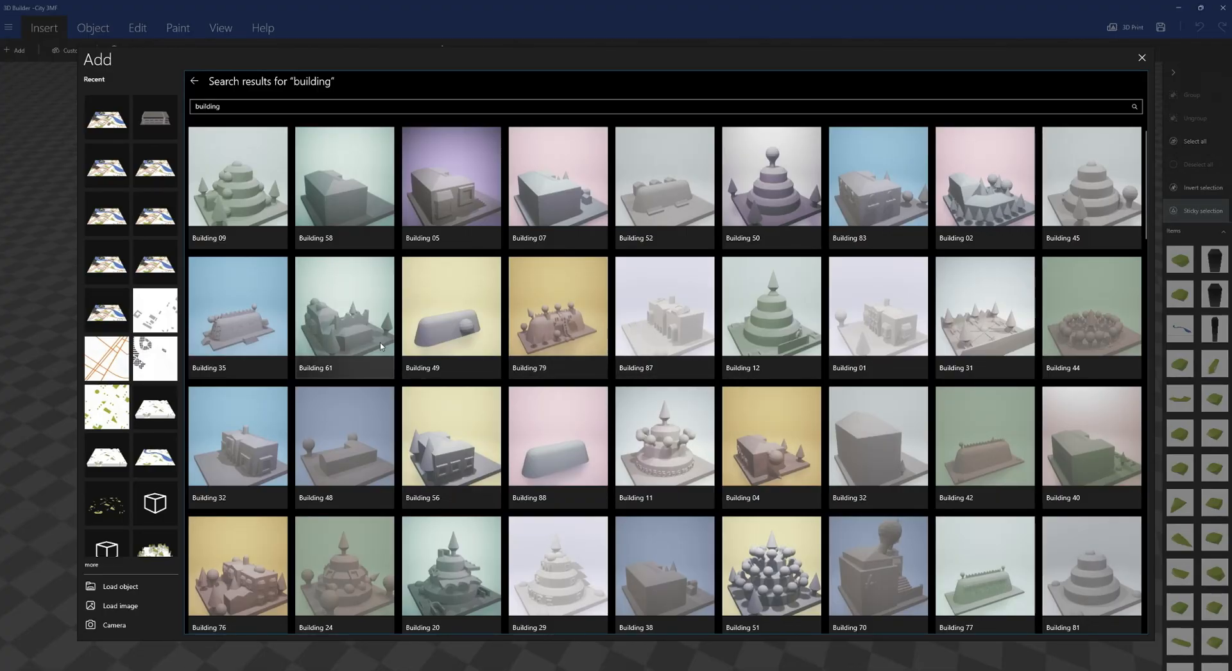
Step: Browse the building search results and insert the Building 25 model
scroll(395, 385, down, 1)
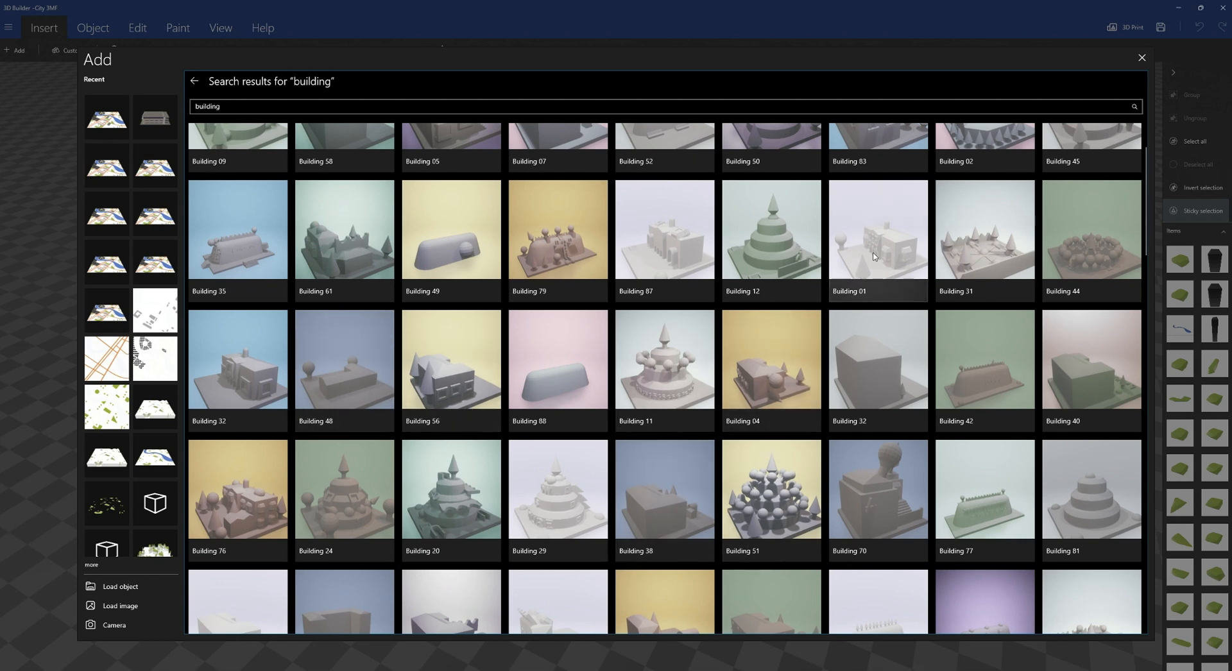
scroll(699, 296, down, 3)
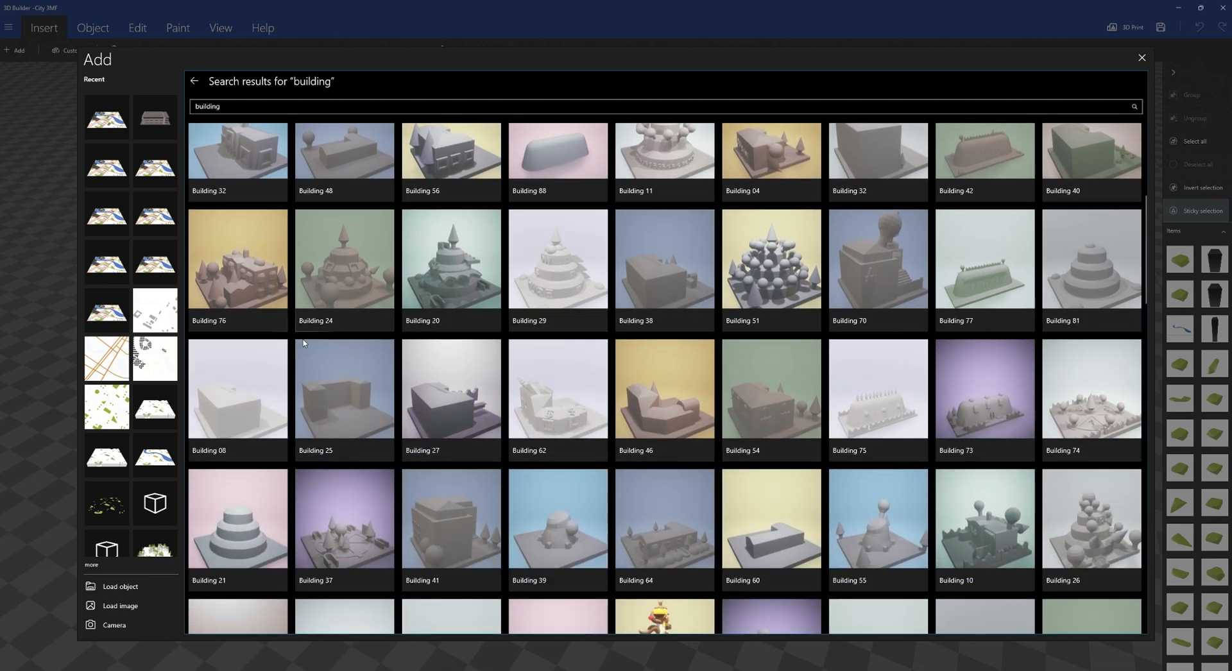
click(321, 417)
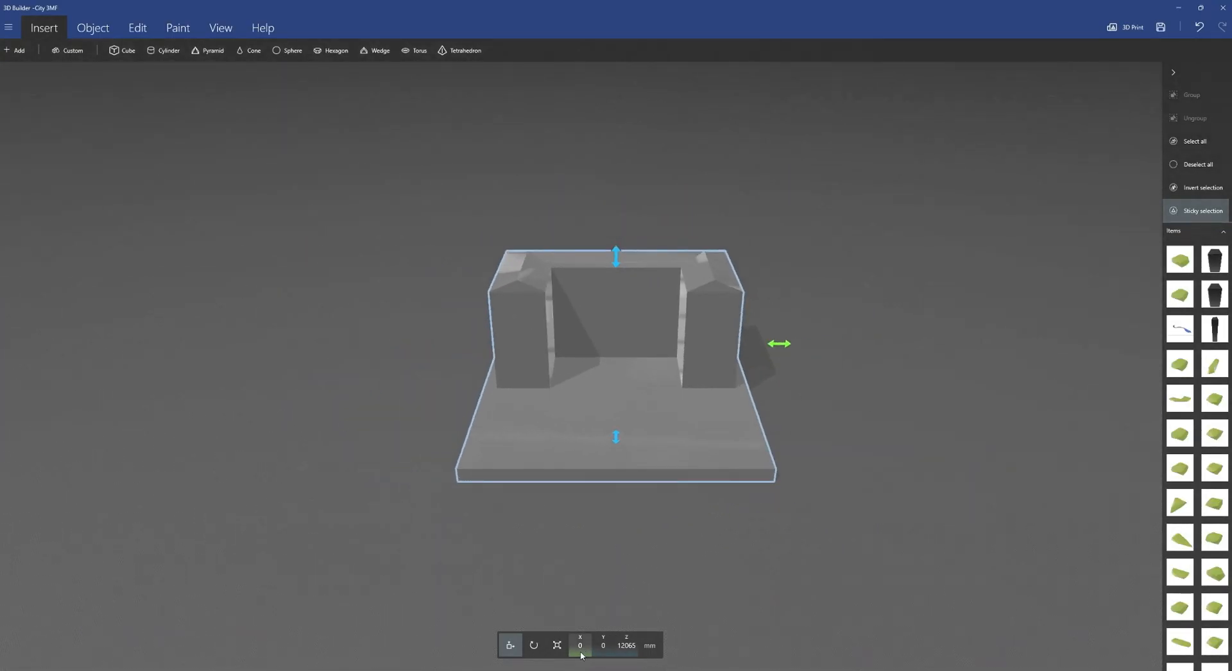
Step: Scale the inserted courtyard building proportionally to 20 mm in X
click(557, 645)
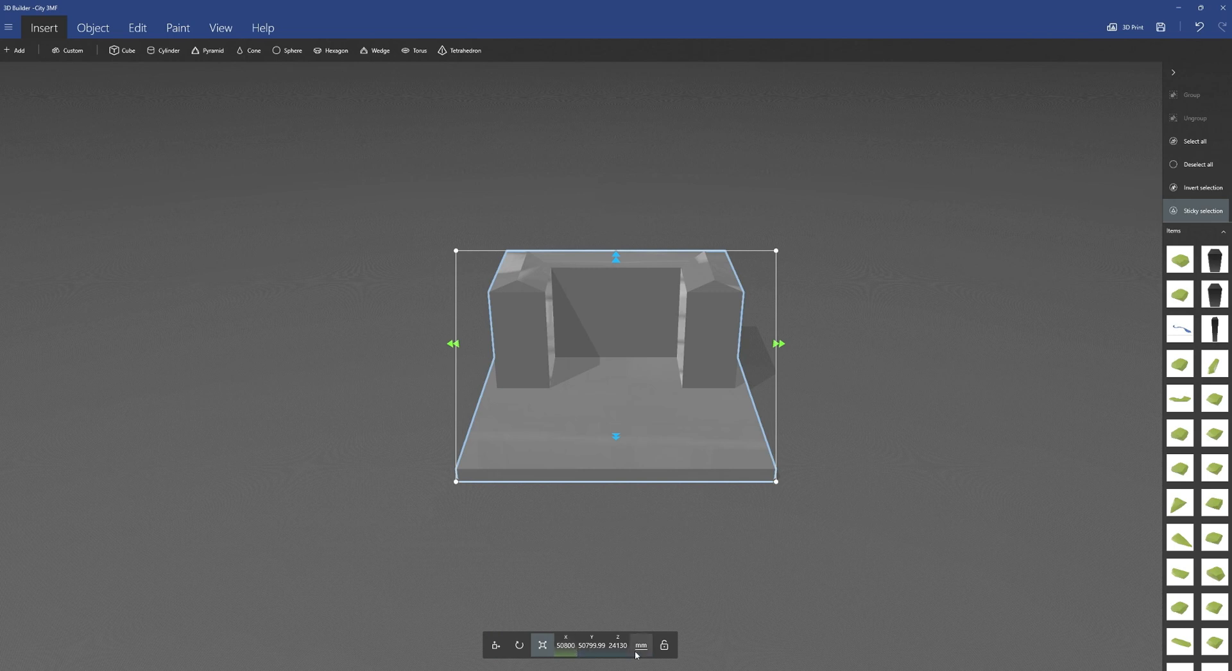
click(561, 653)
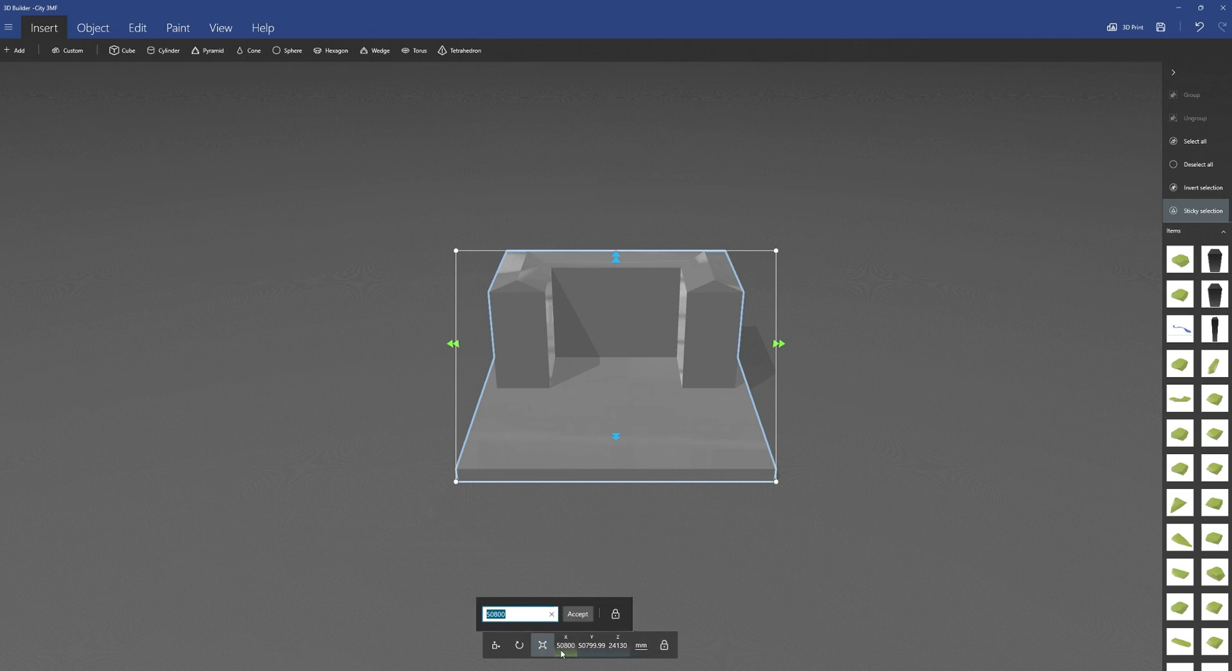
text(20)
key(Return)
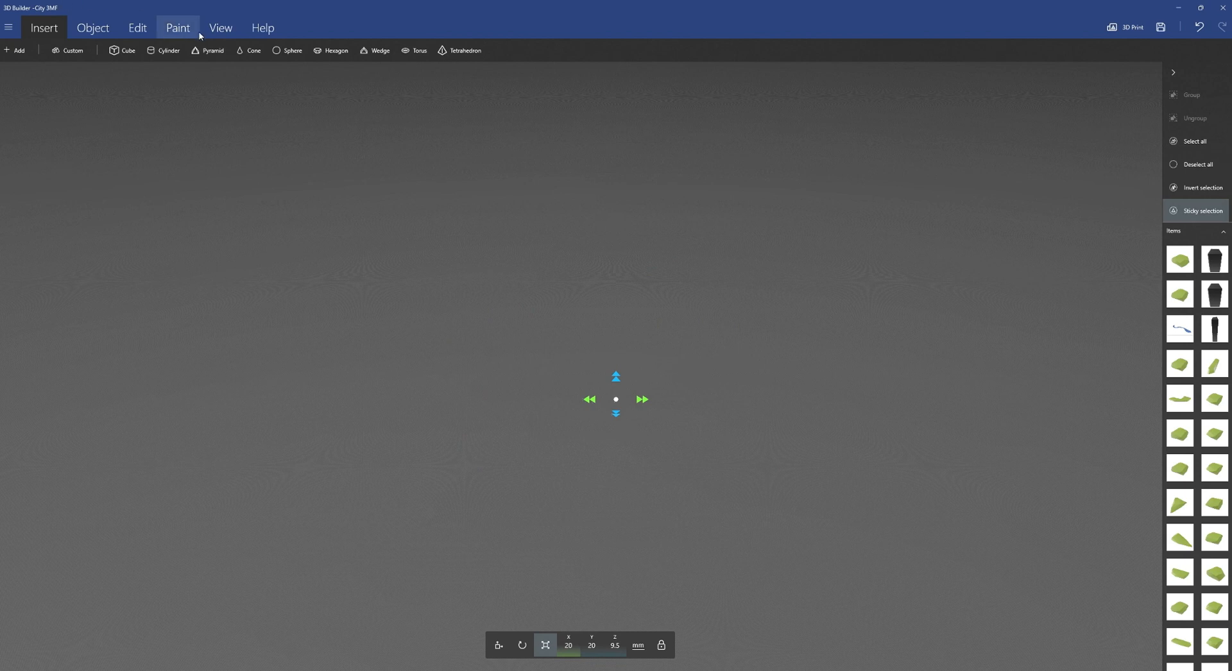
Step: Centre the view and move the courtyard building to about X 50.12, Y -51.89 mm, east of the triangular park
click(220, 28)
click(48, 52)
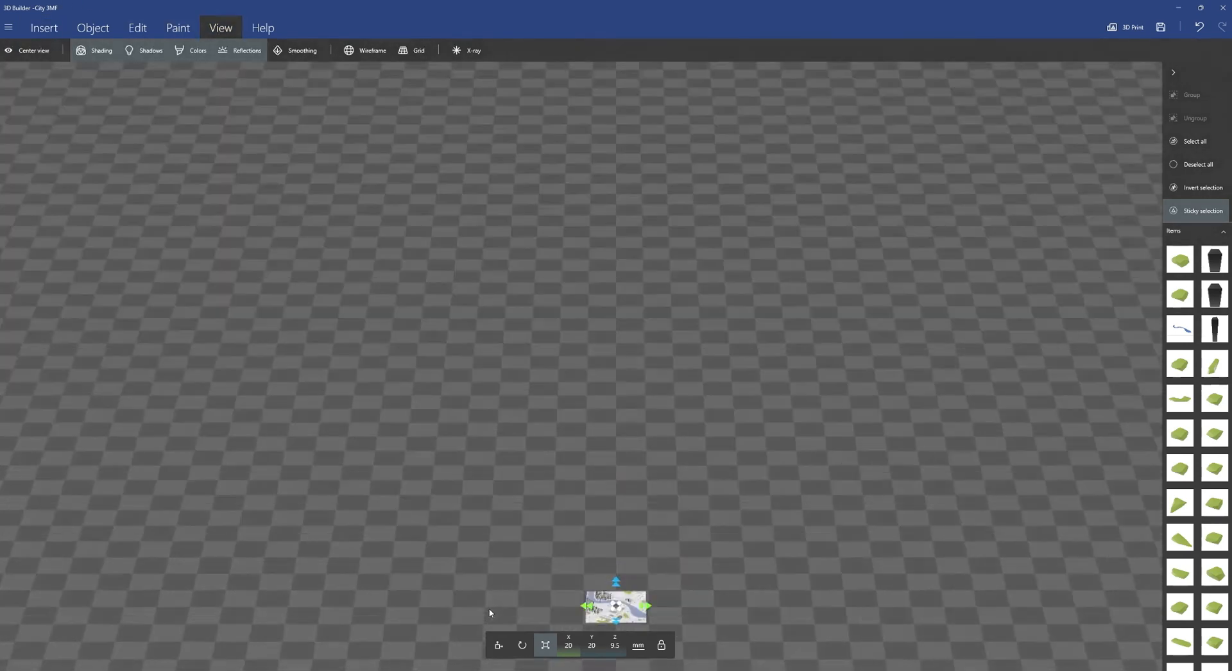
scroll(586, 553, down, 8)
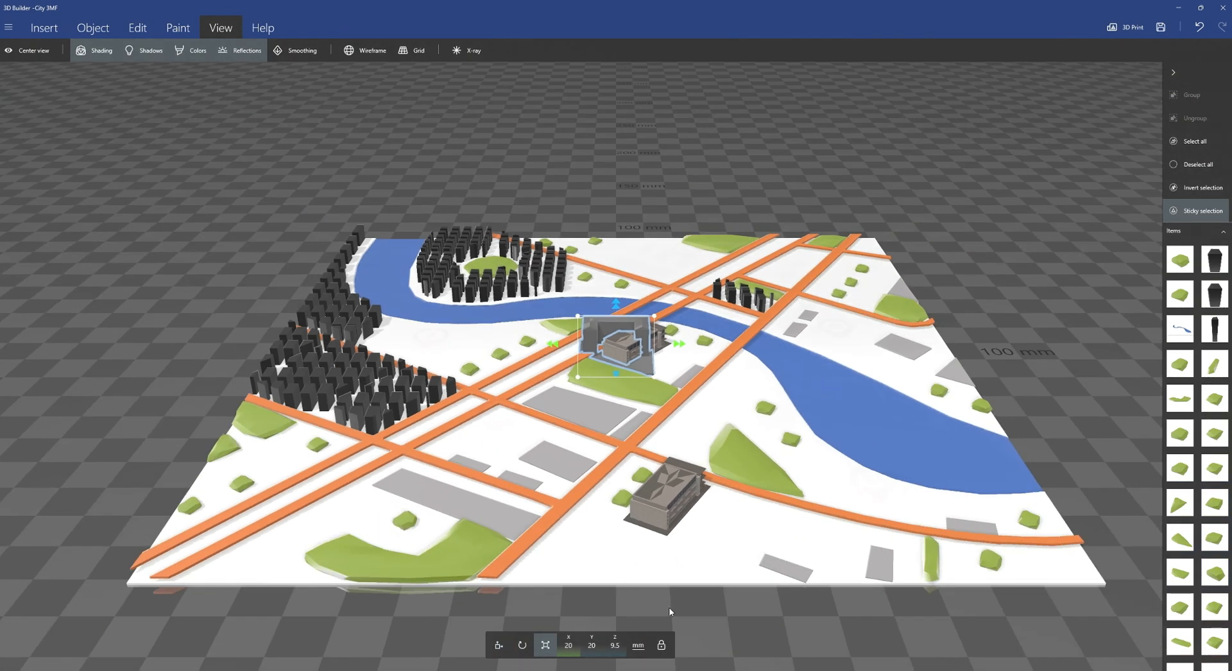
drag(670, 609, 632, 610)
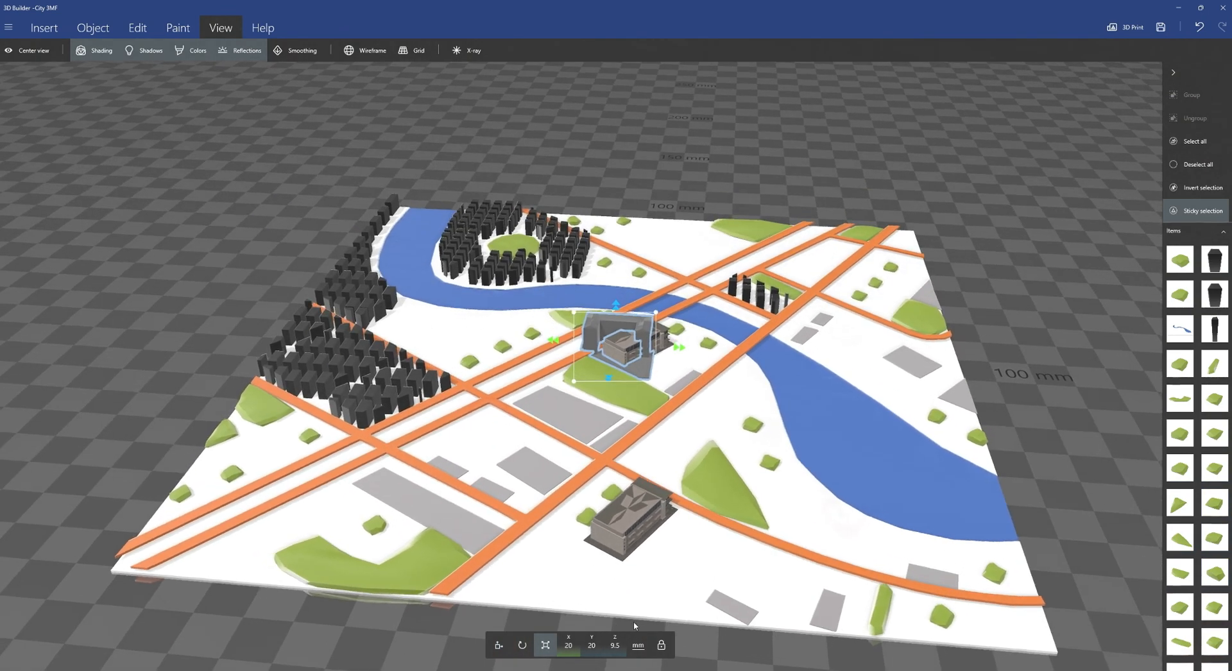
click(498, 645)
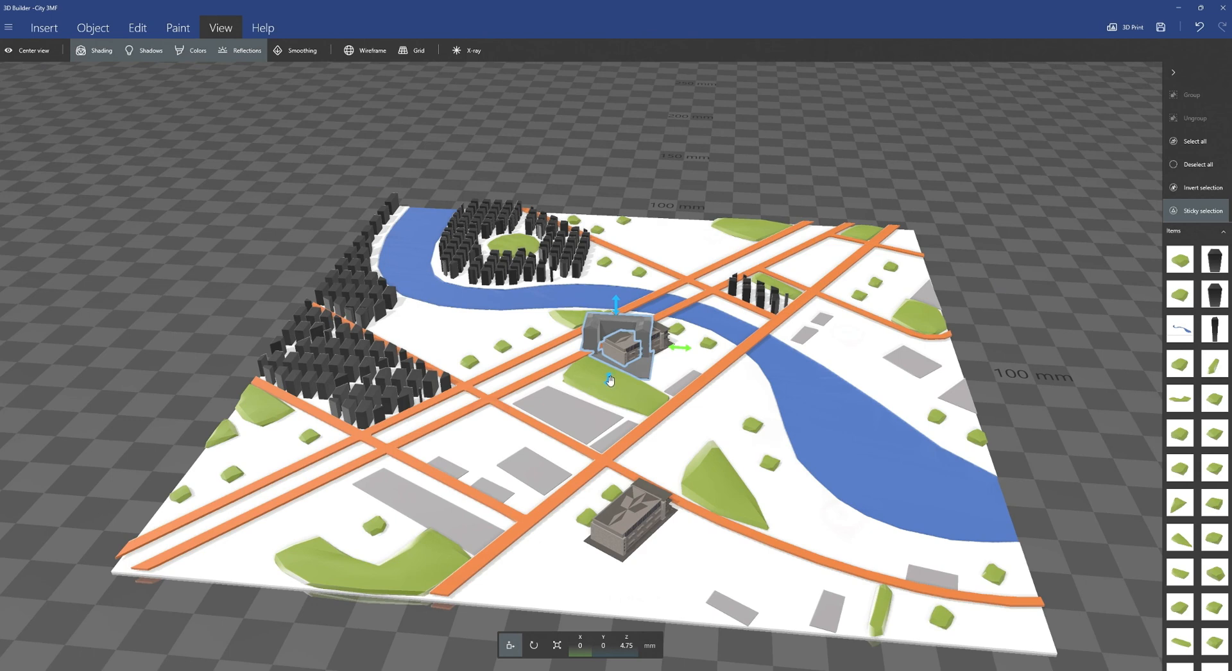
drag(612, 376, 639, 516)
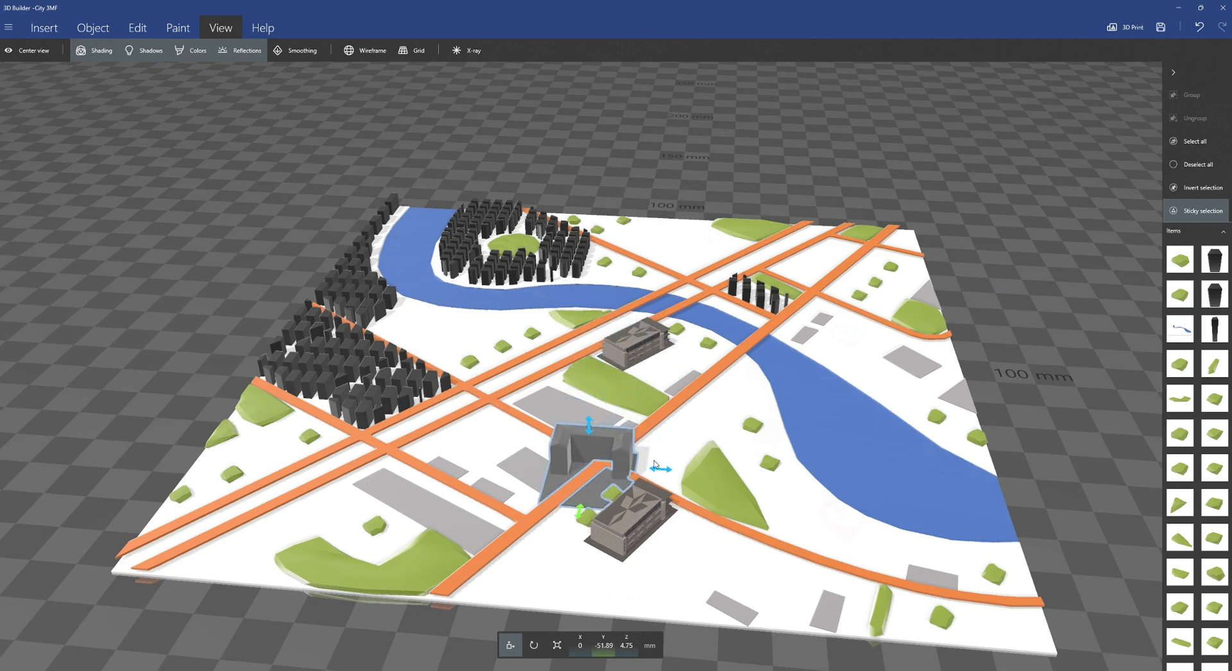
drag(660, 463, 890, 504)
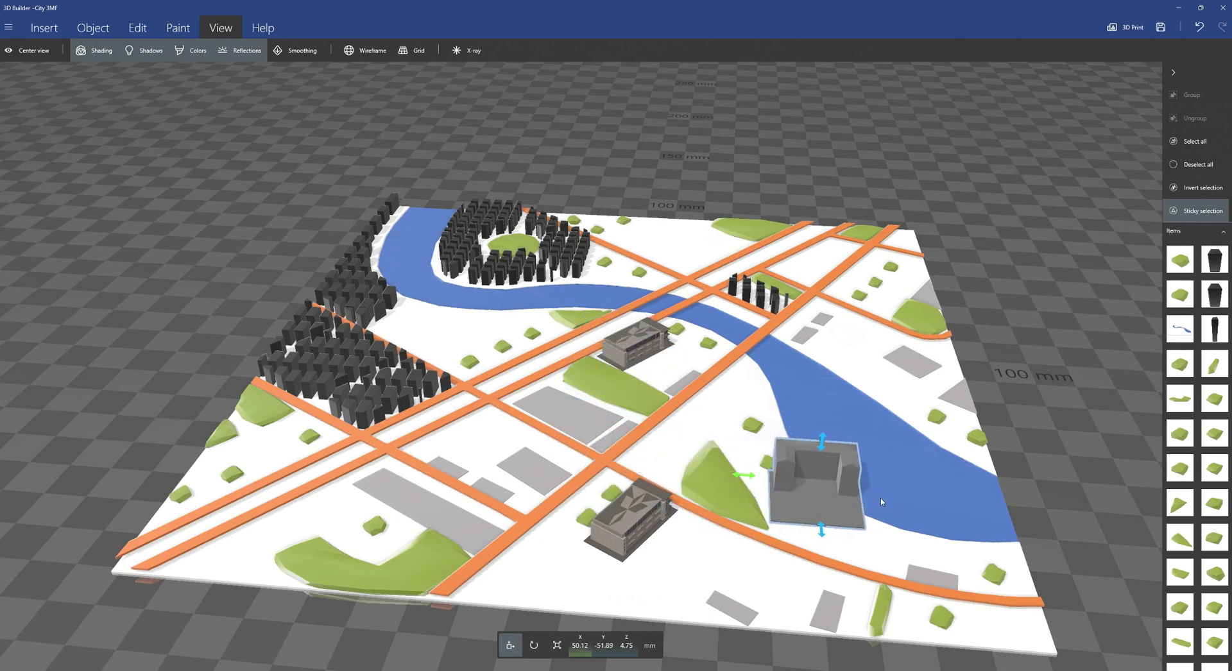
Step: Consult the reference map image and rotate the courtyard building to a yaw of about -34.79°
click(830, 670)
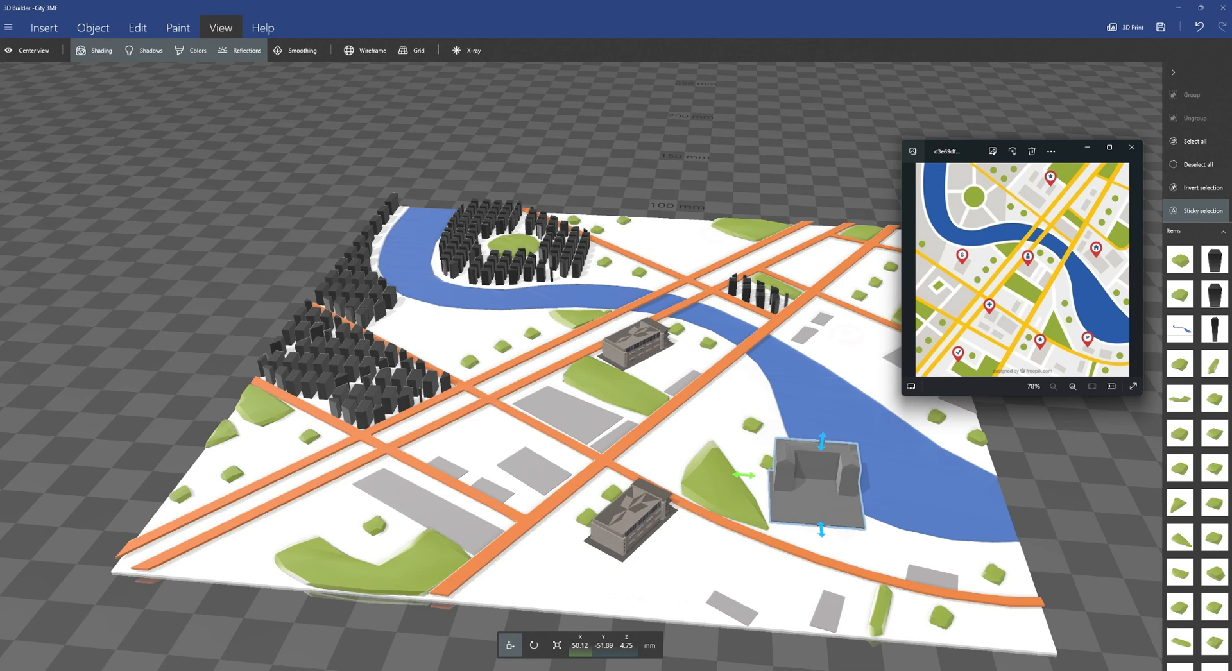
click(528, 645)
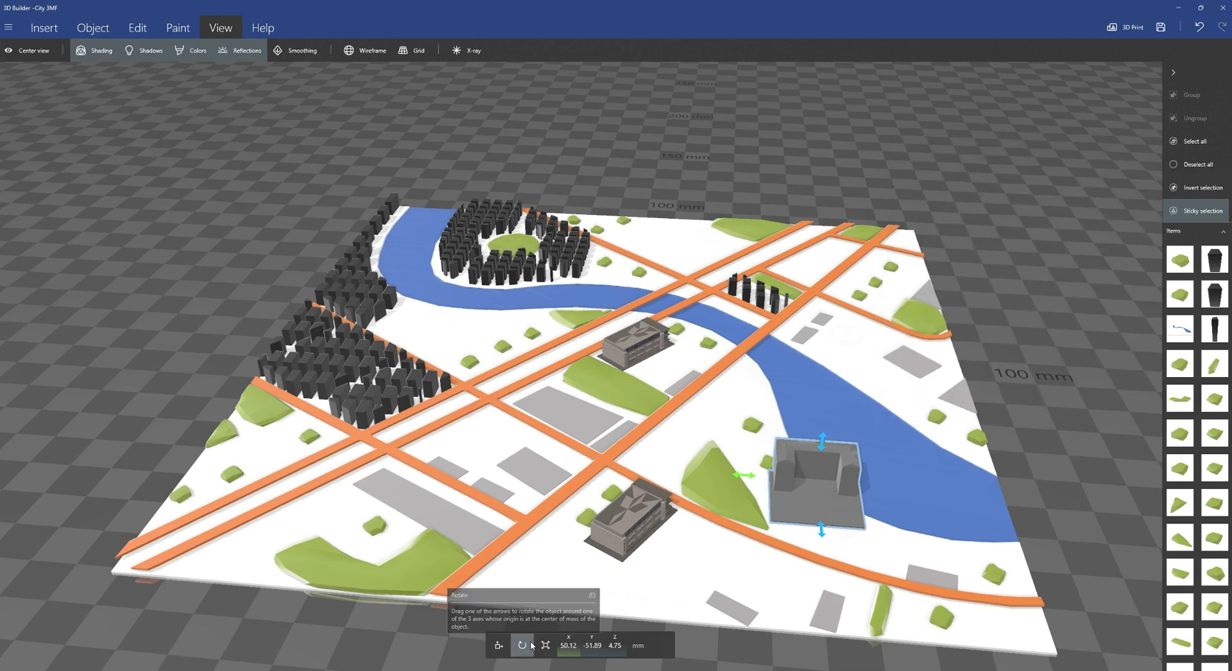
drag(819, 527, 767, 532)
click(499, 646)
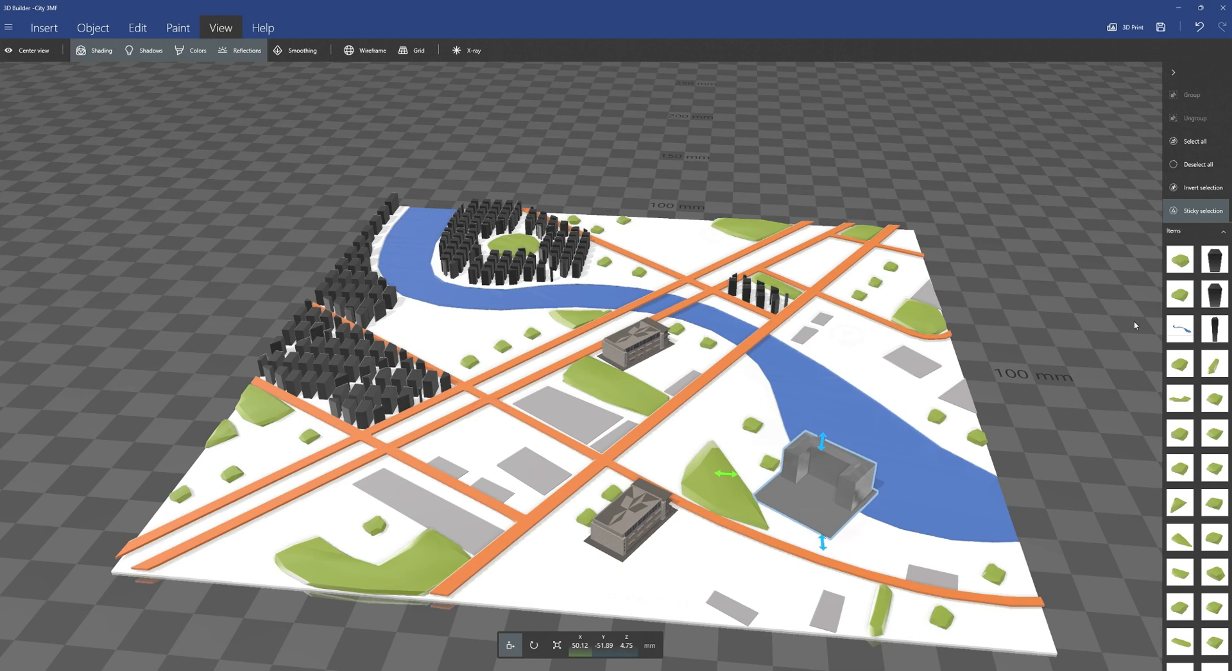
Step: Move the courtyard building to about X 64.8, Y 7.93 mm, east of the river, and shrink it to about 13.47 × 13.47 × 6.4 mm
drag(1055, 400, 1059, 513)
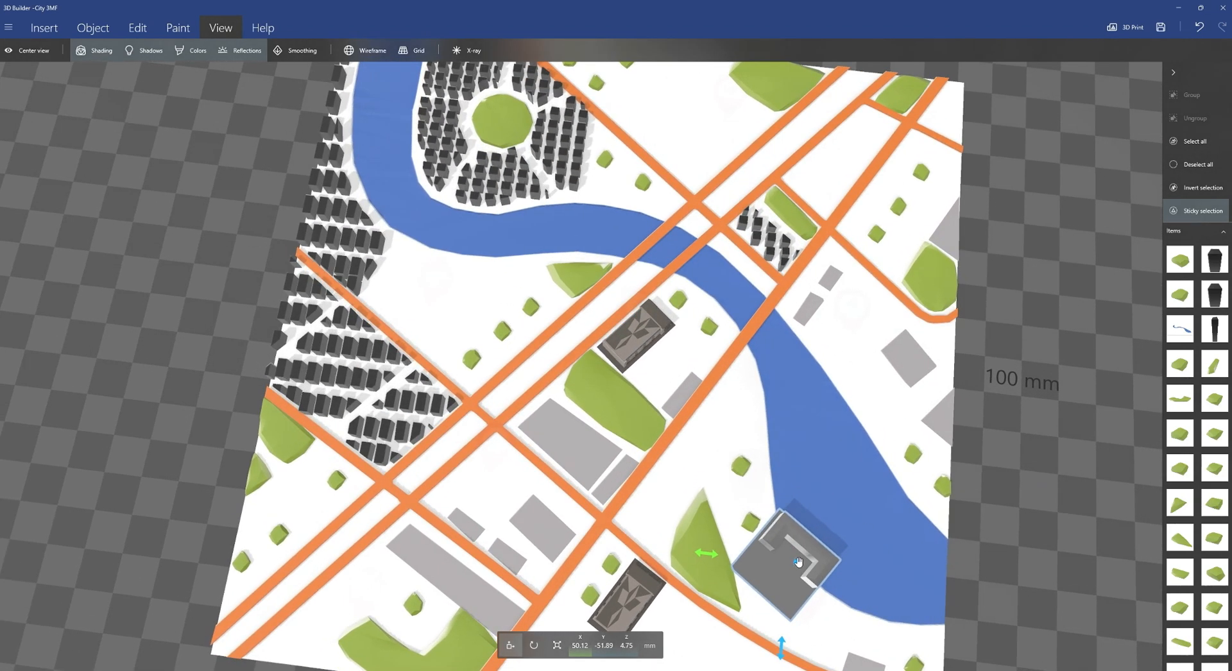
drag(784, 560, 839, 364)
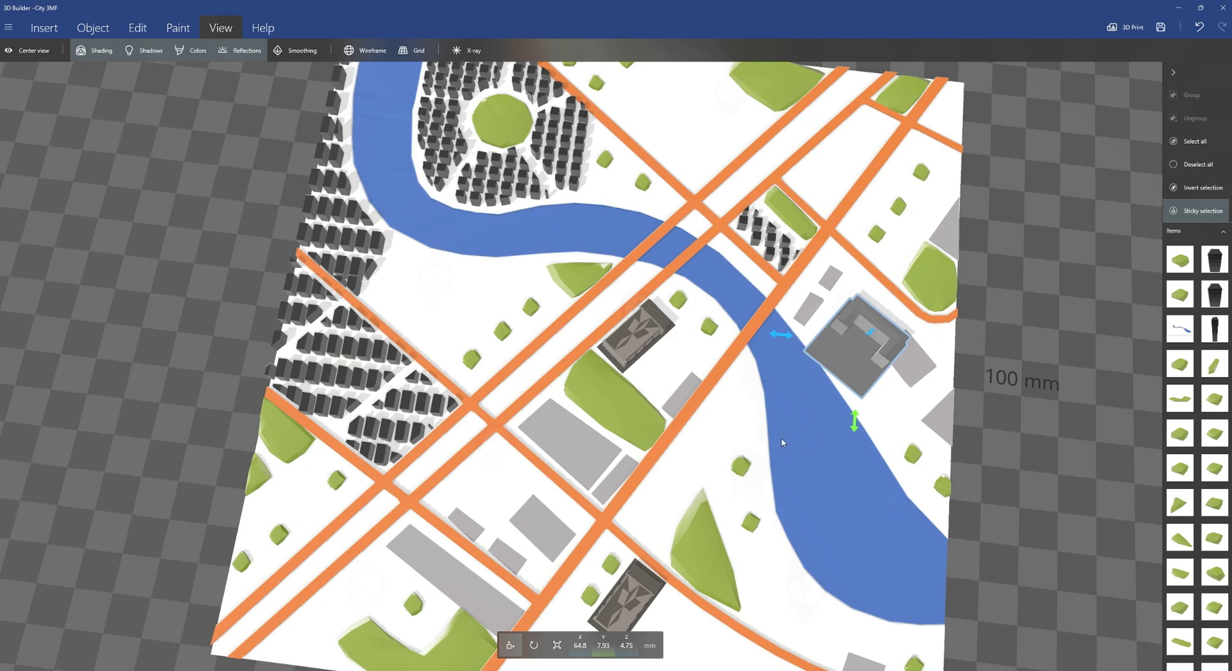
click(557, 645)
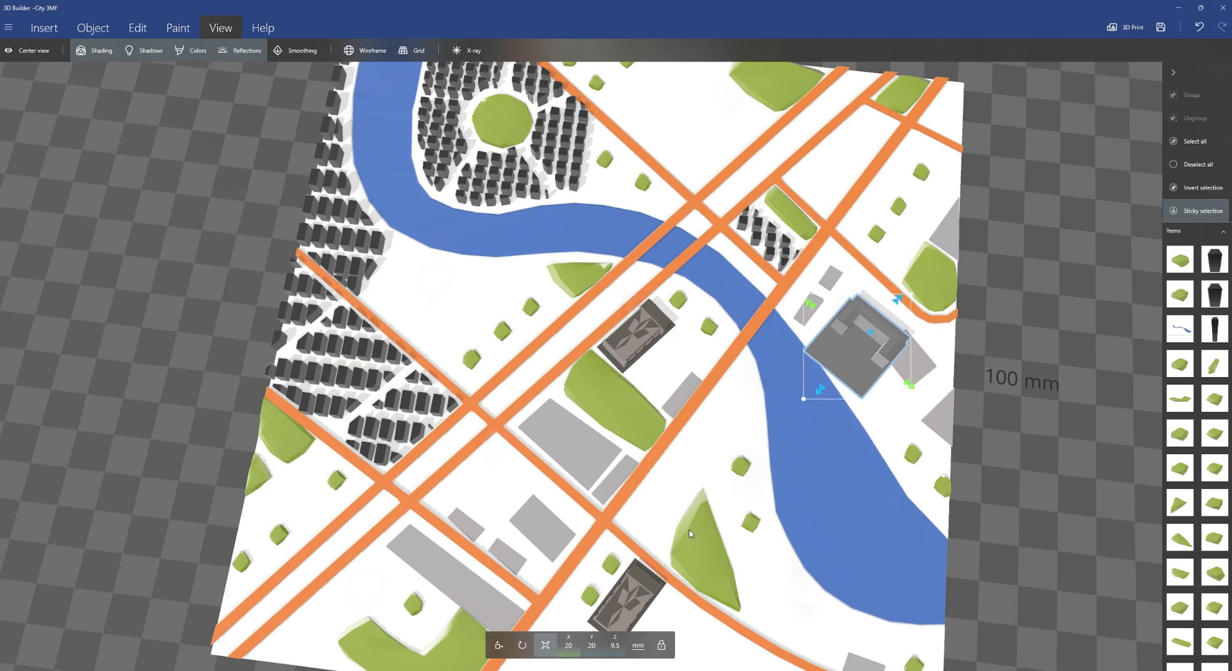
drag(907, 299, 885, 307)
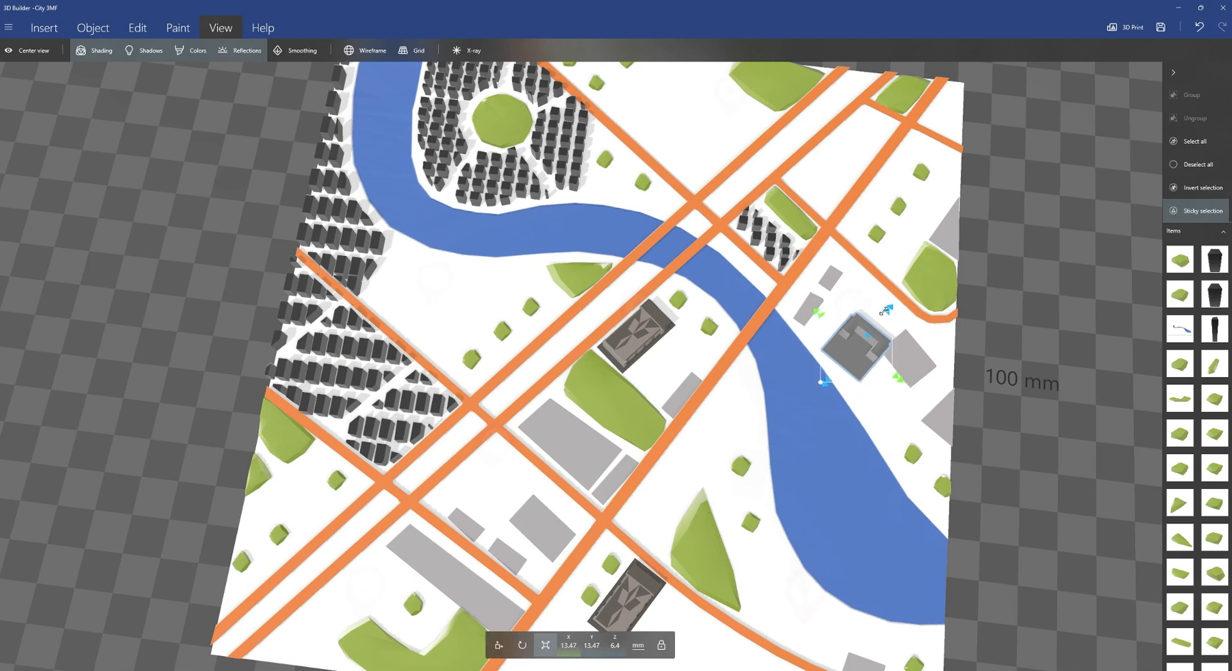
Step: Nudge the courtyard building clear of the neighbouring grey block and rotate it to a yaw of about -49.39°
drag(846, 352, 835, 358)
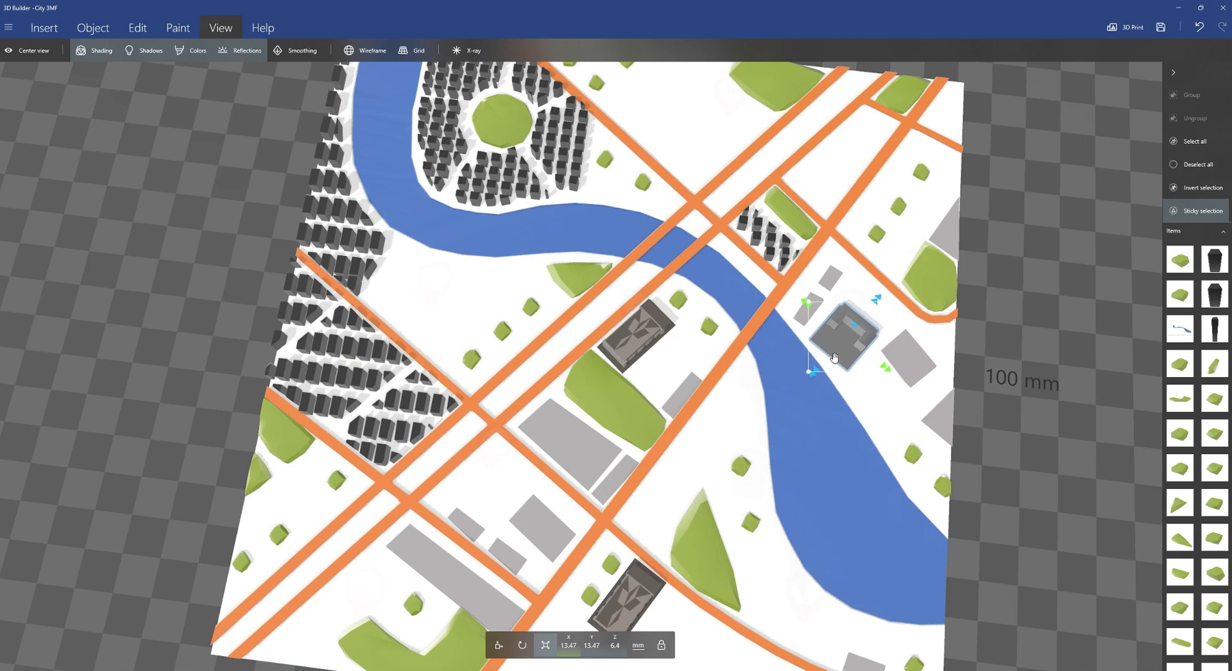
click(523, 645)
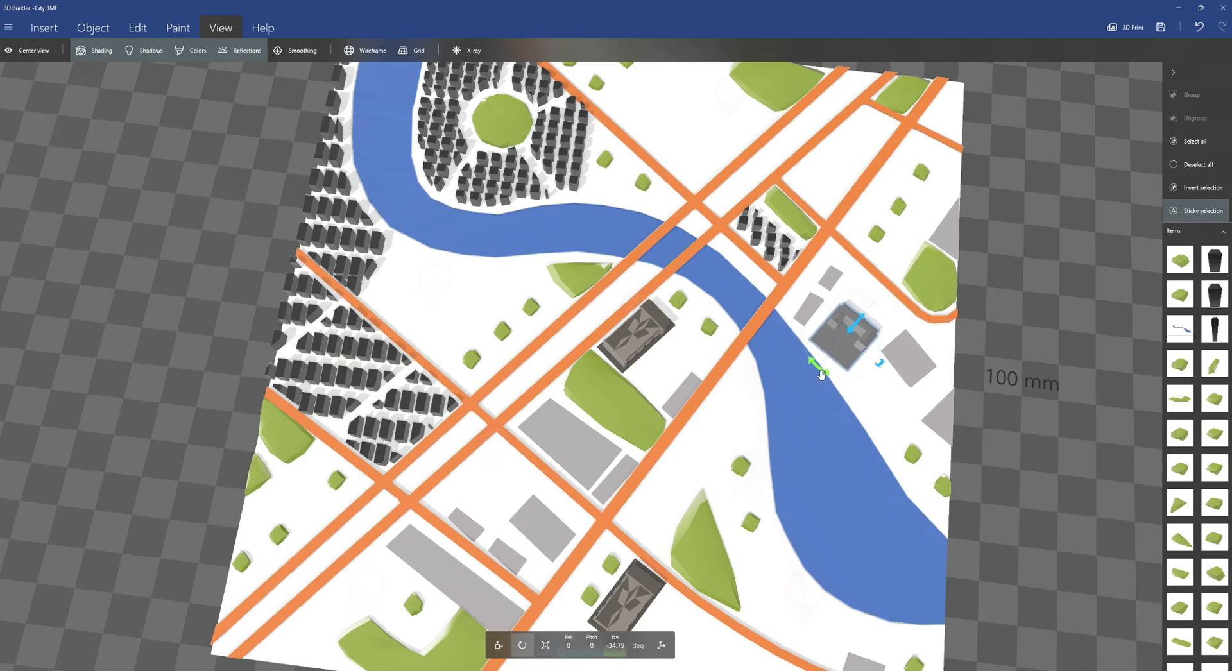
drag(819, 374, 812, 367)
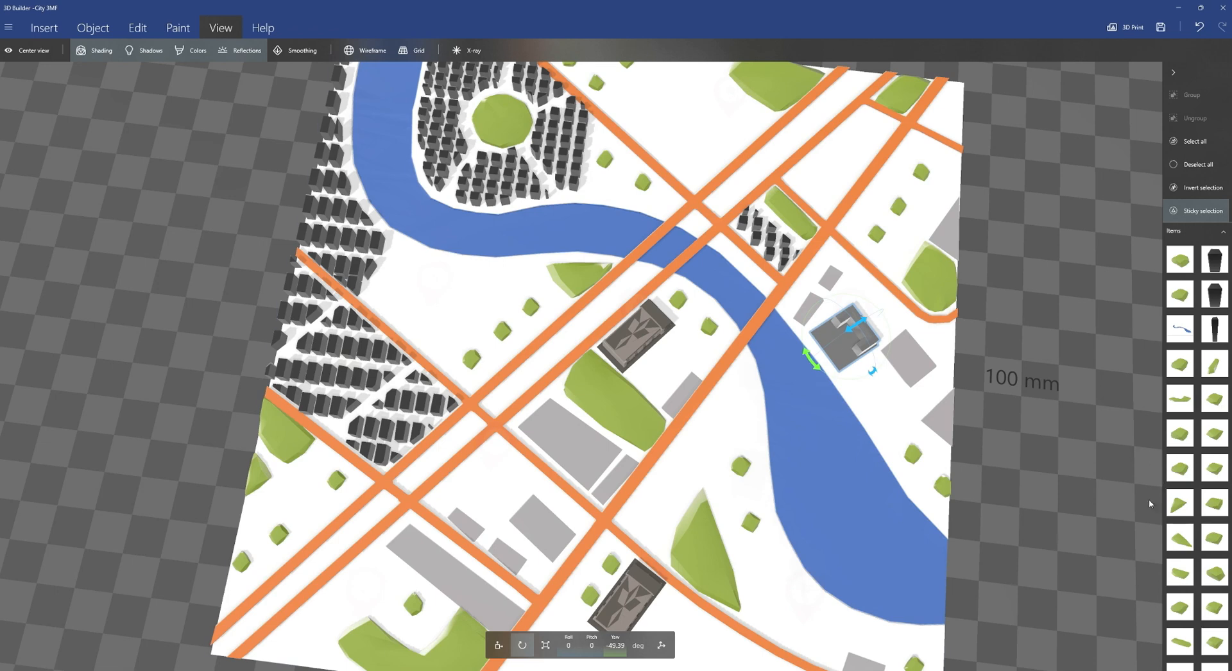
Step: Start colour painting on the selected courtyard building
right_drag(1025, 426, 1044, 349)
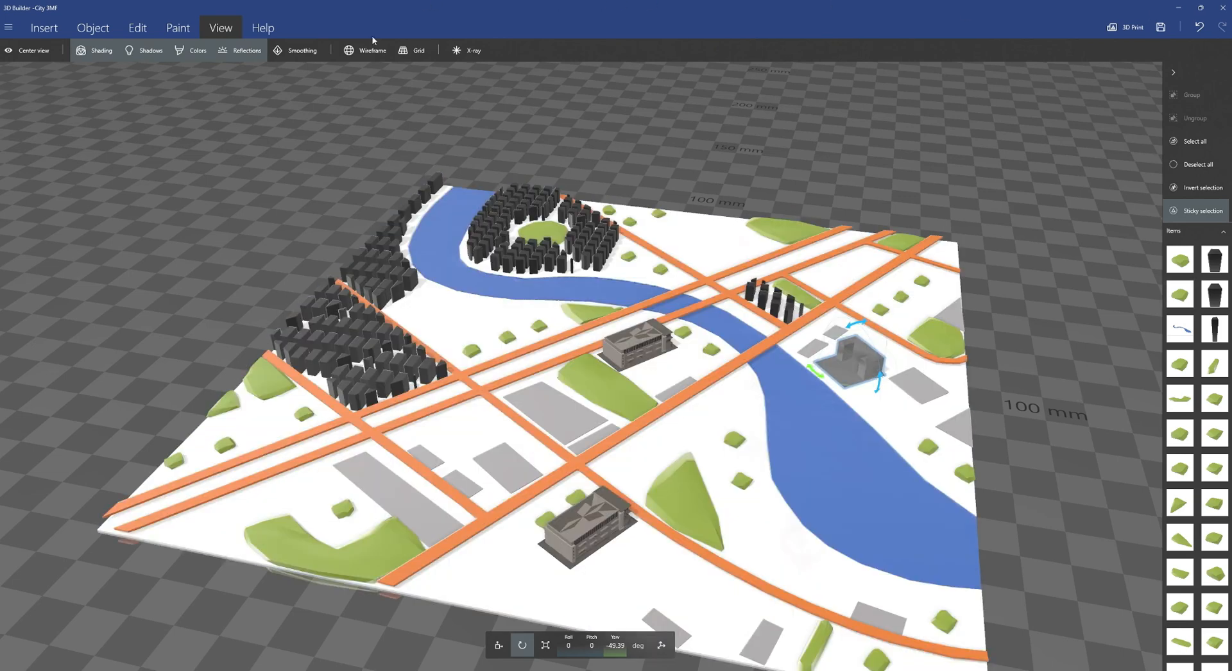
click(177, 27)
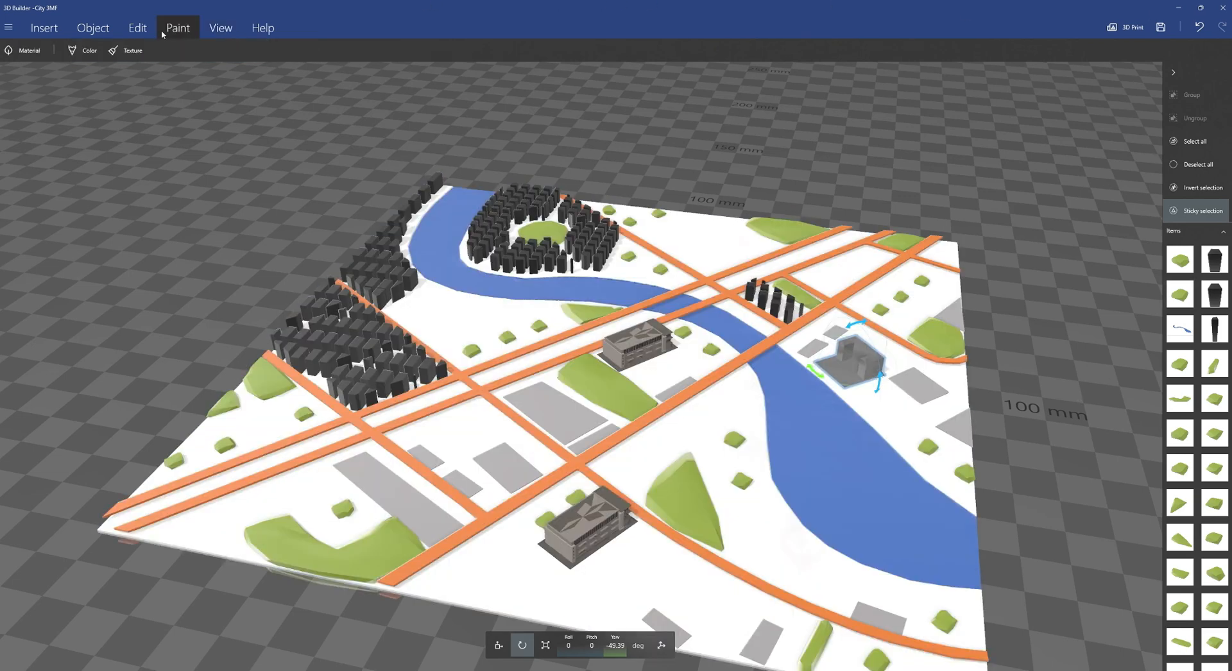
click(88, 51)
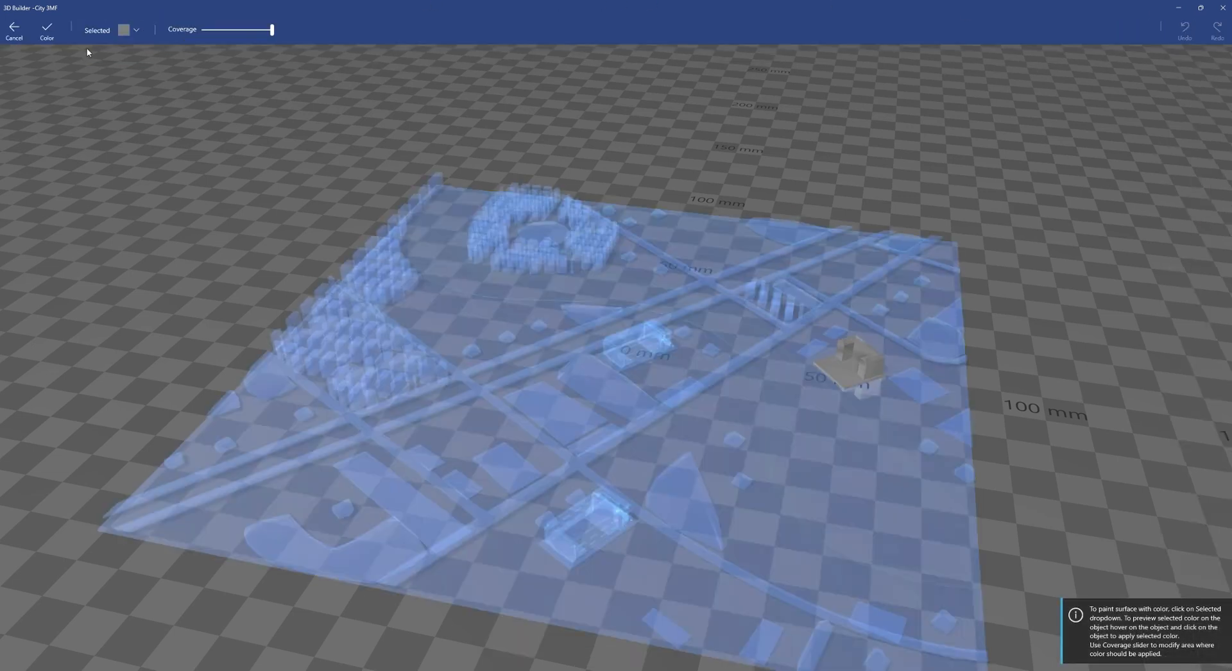
Step: Try light blue as the paint colour and open the custom colour settings for it
click(118, 33)
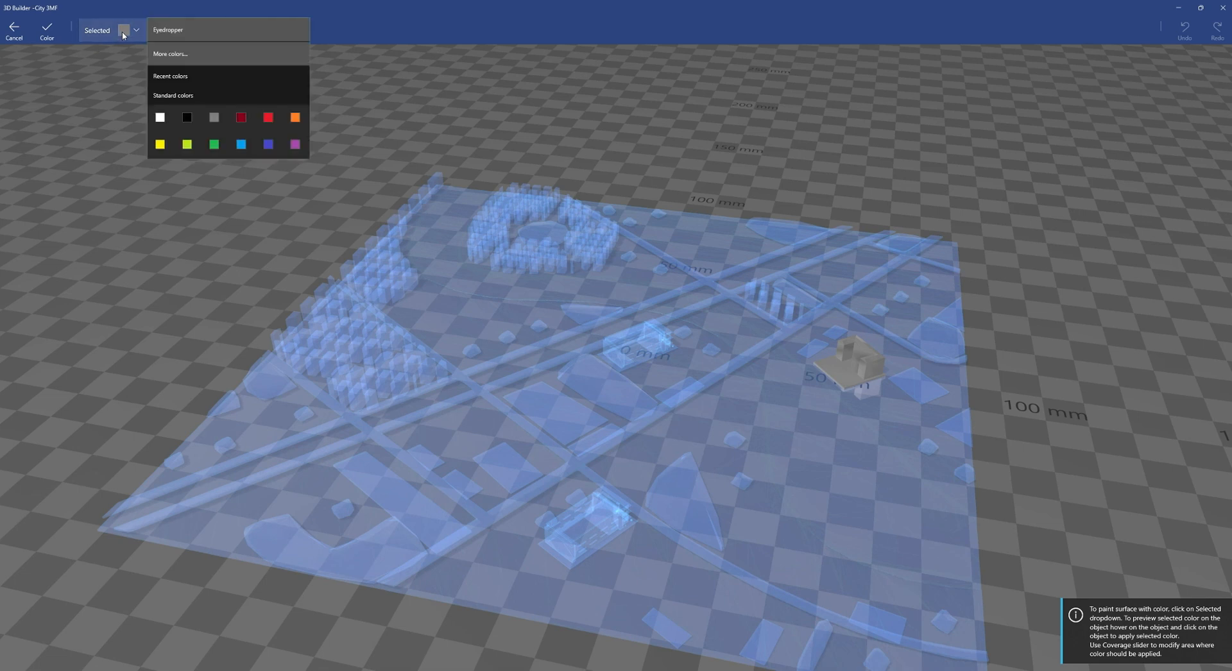
click(238, 145)
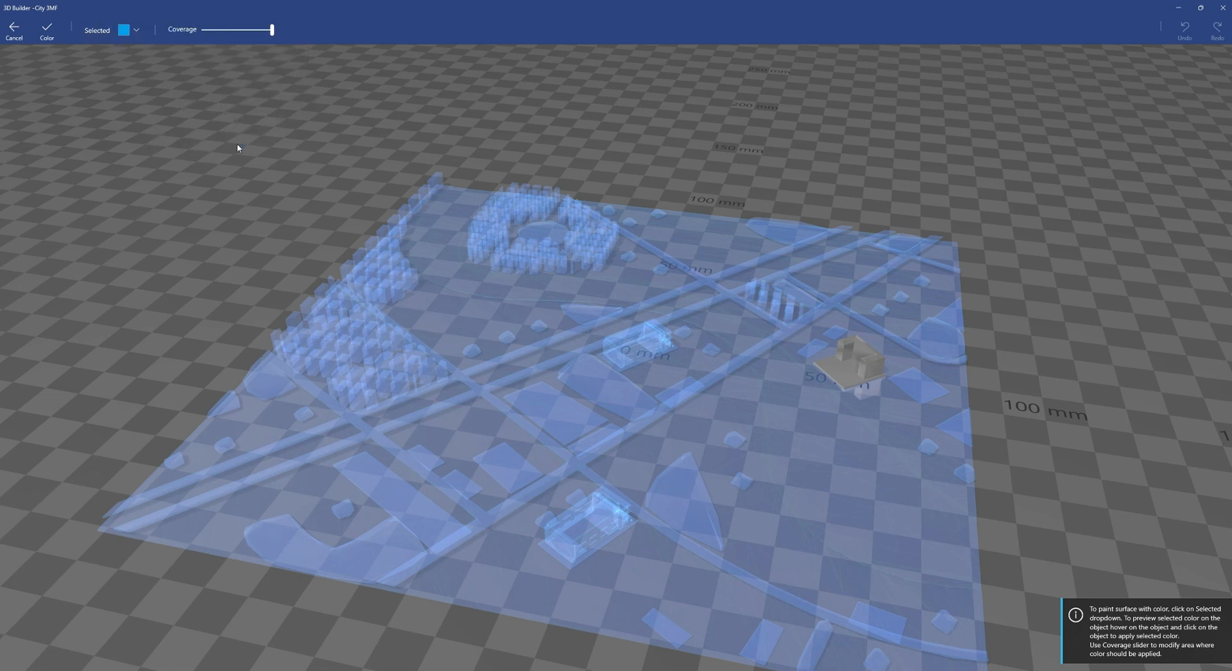
click(129, 30)
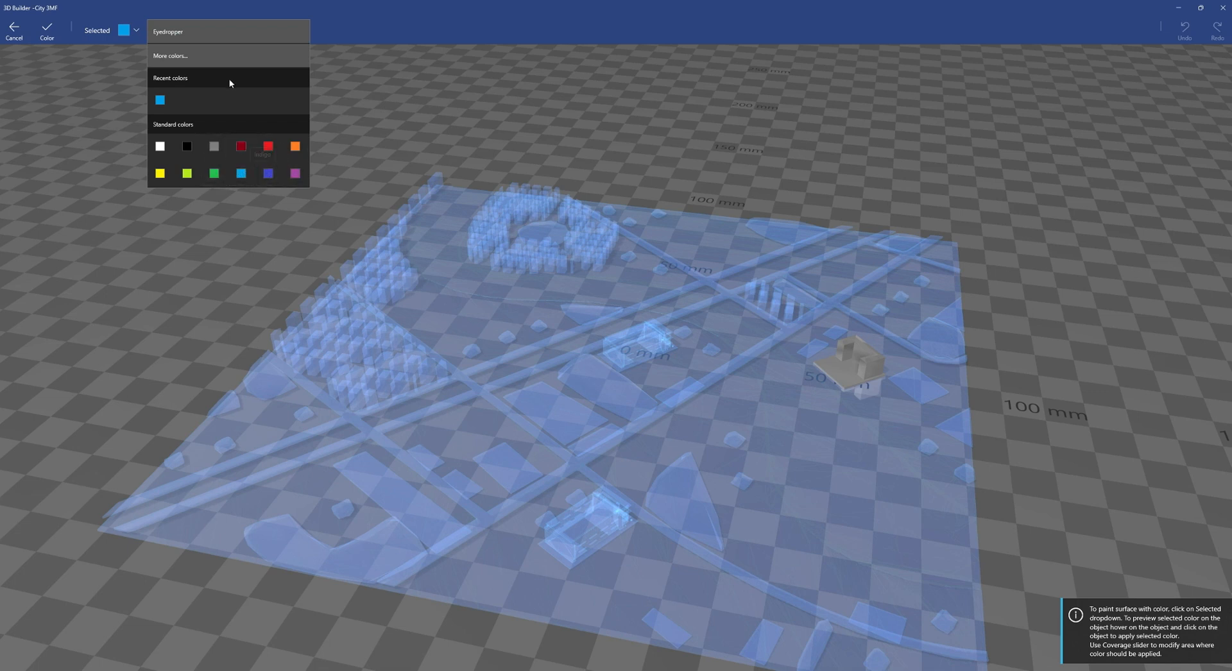
click(228, 56)
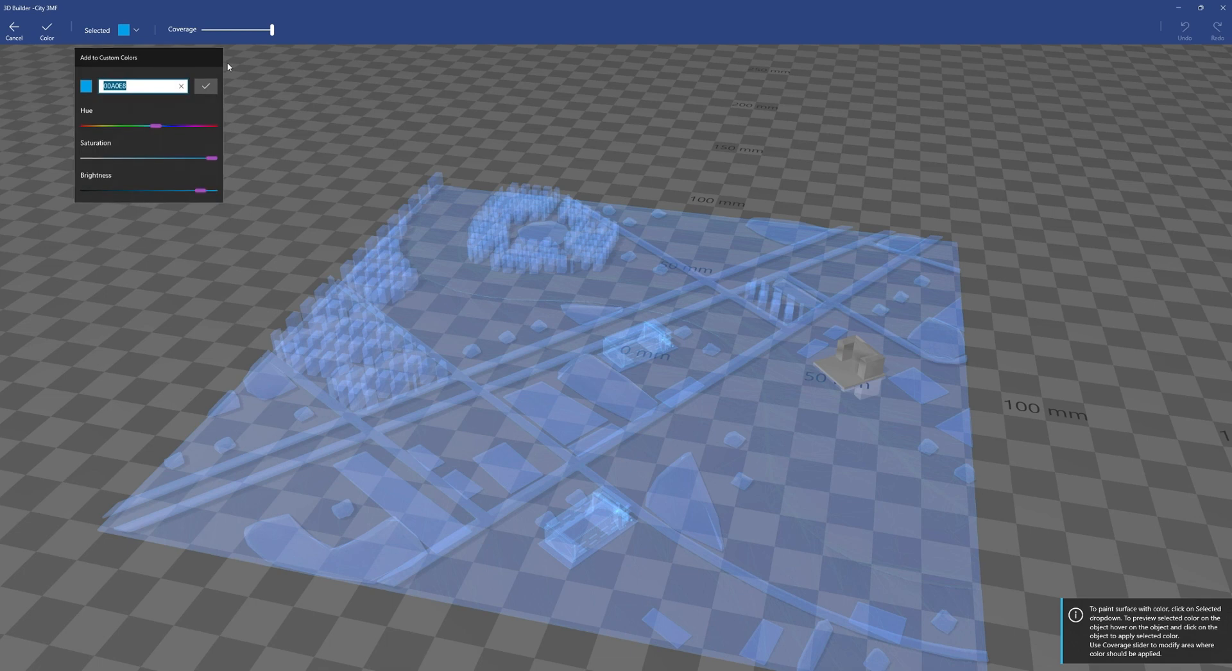
click(90, 91)
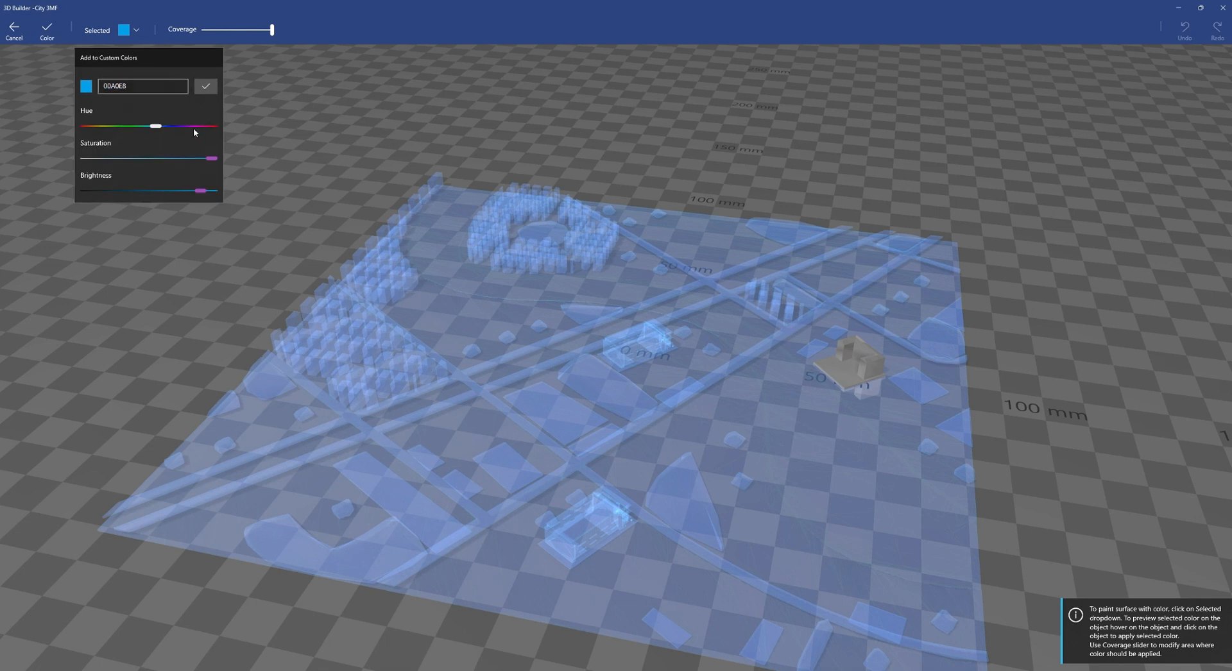
click(256, 102)
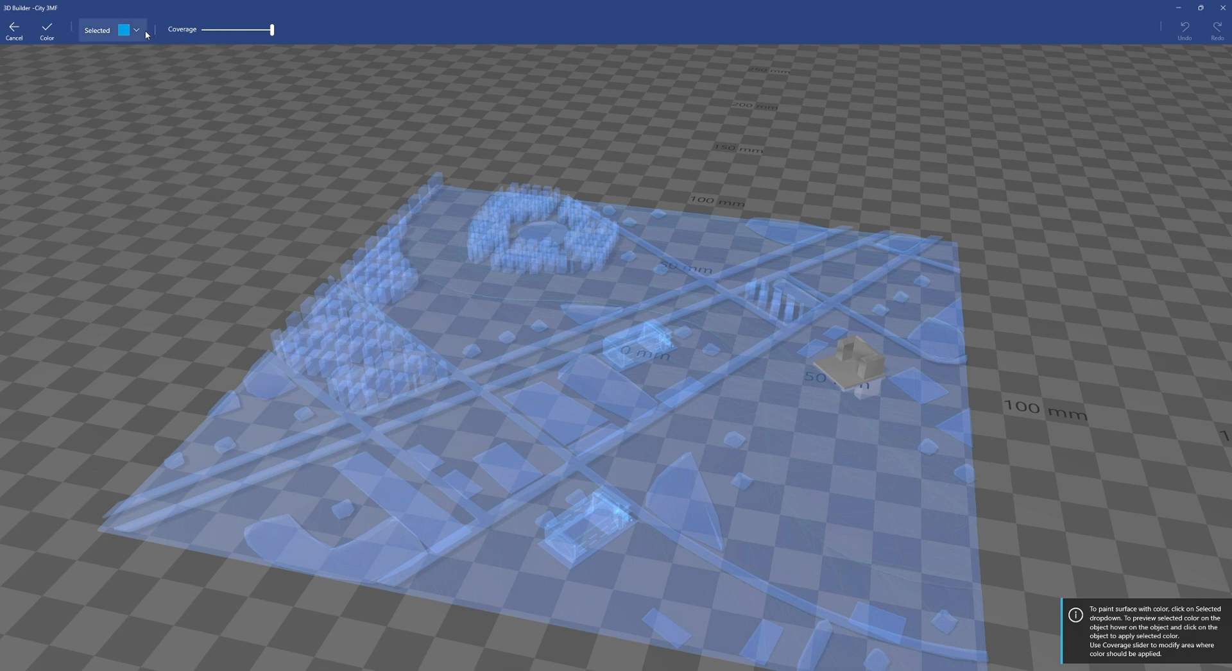
Step: Paint the courtyard building with the standard green colour and apply the result
click(129, 30)
click(214, 177)
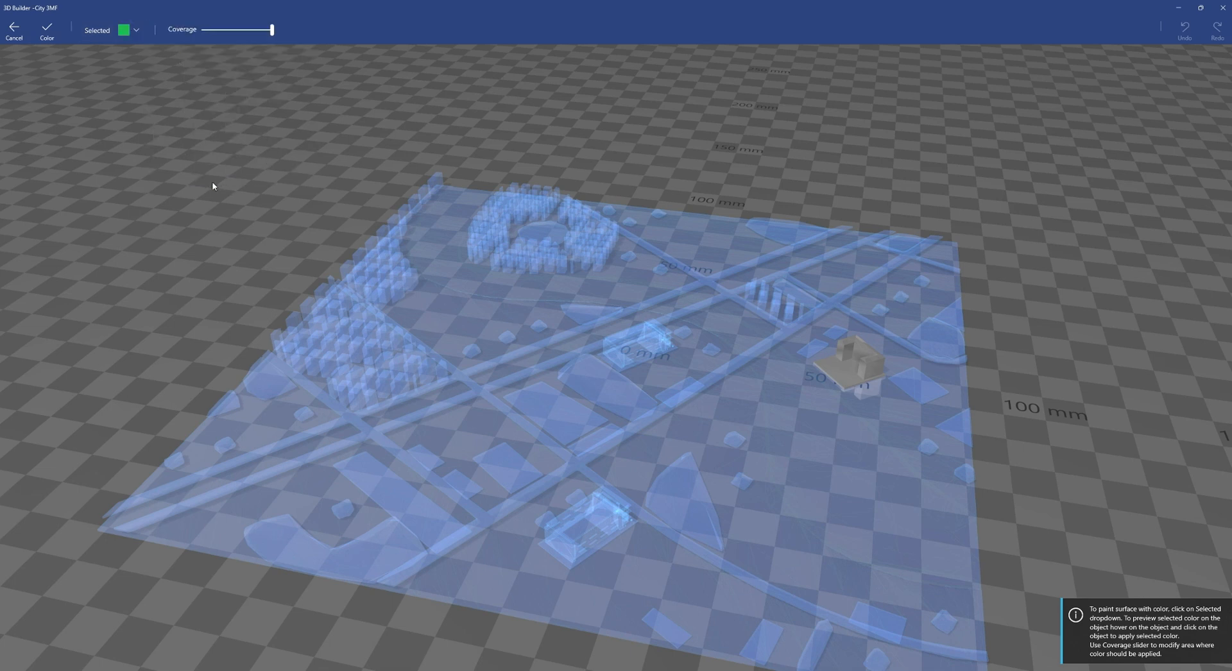
click(840, 353)
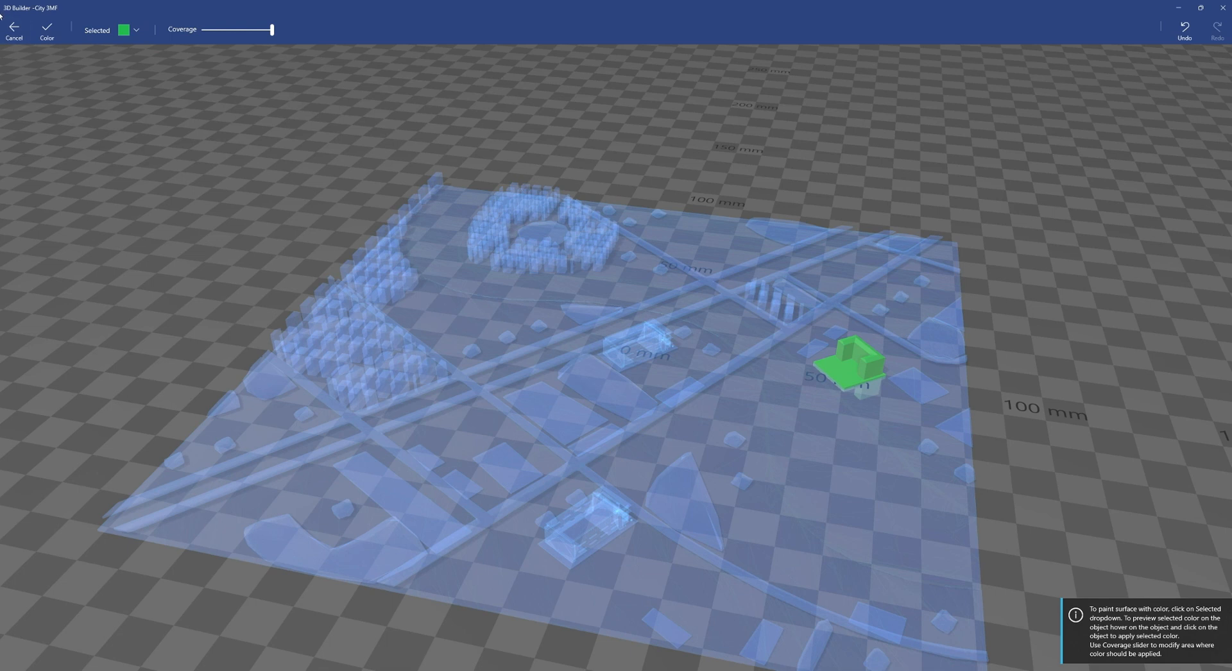
click(47, 29)
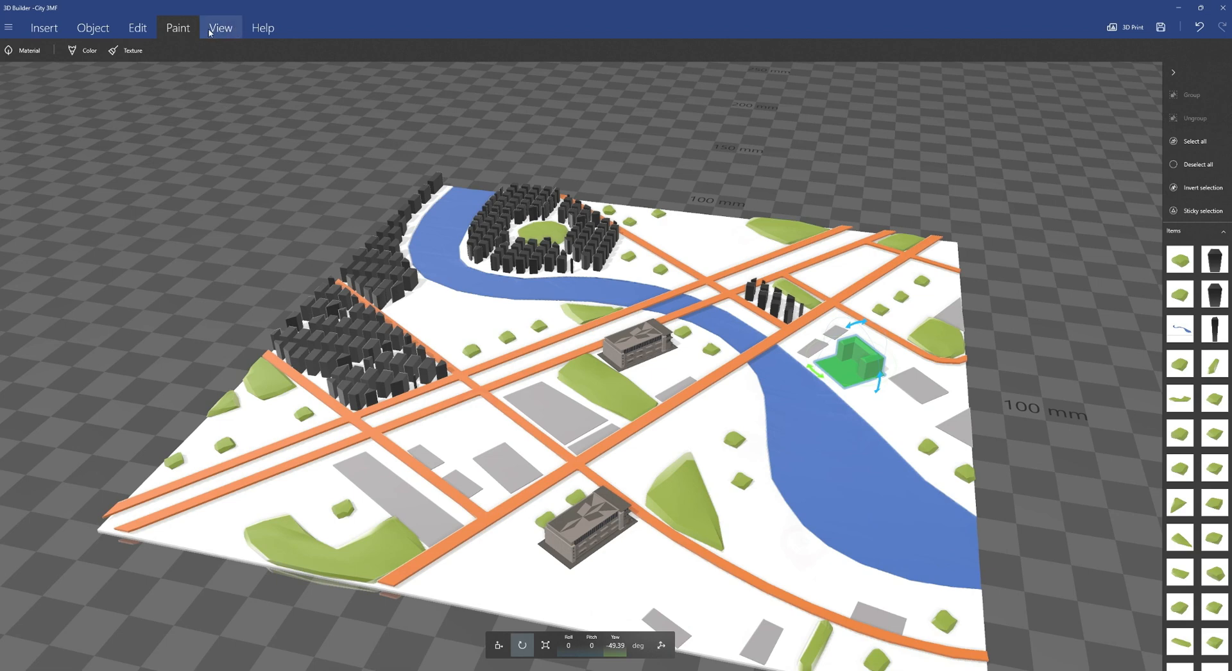
Step: Try to recolour the courtyard building with the standard indigo blue
click(82, 50)
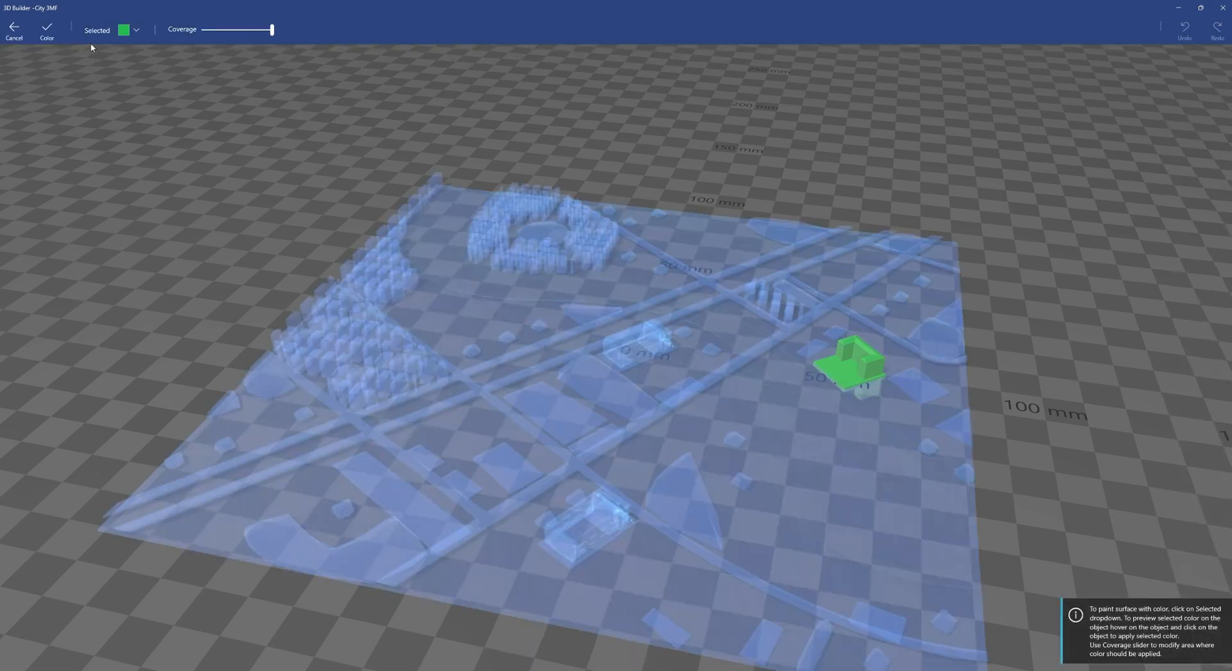
click(119, 30)
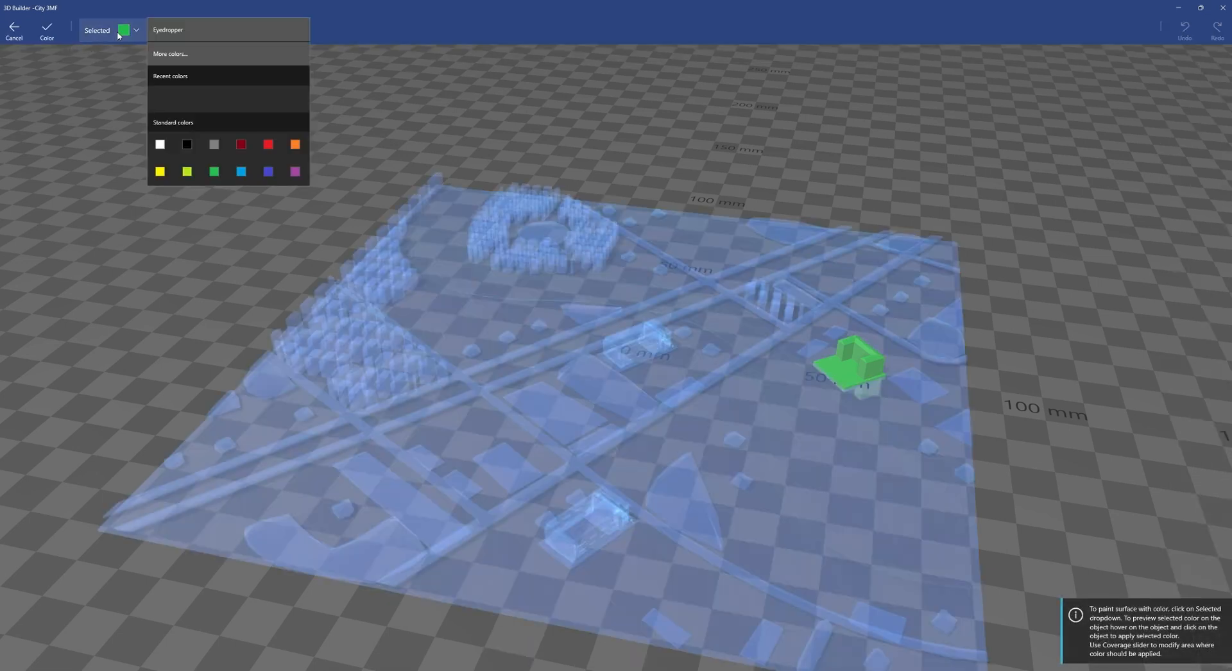
click(268, 171)
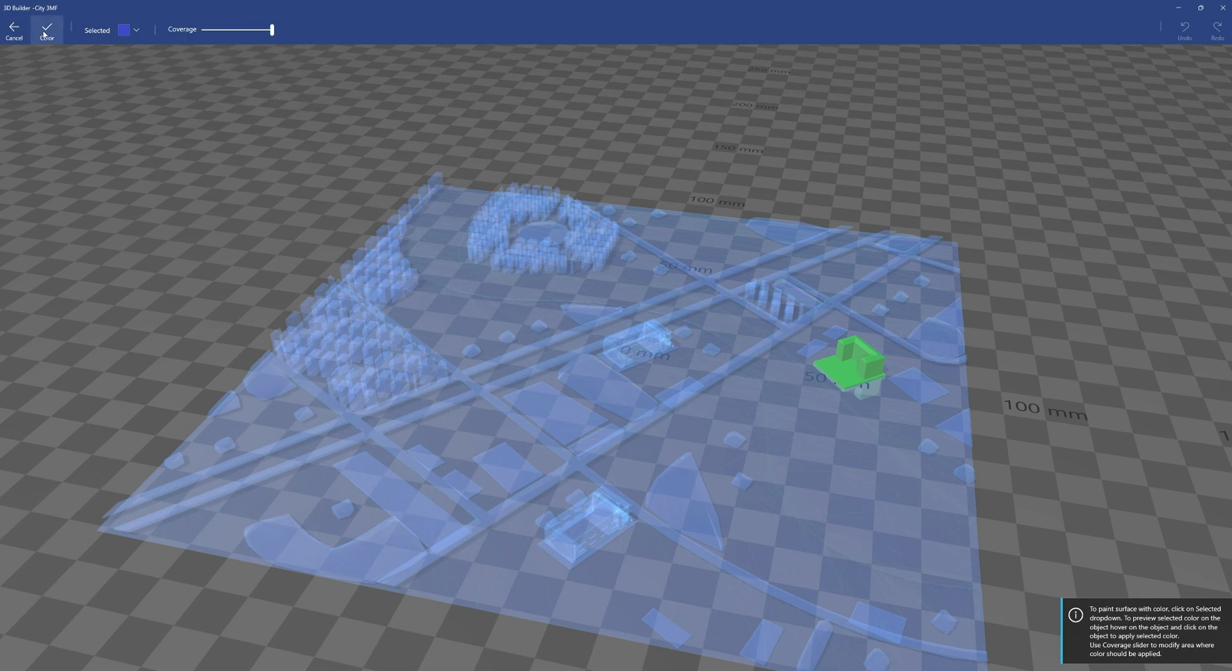
click(45, 31)
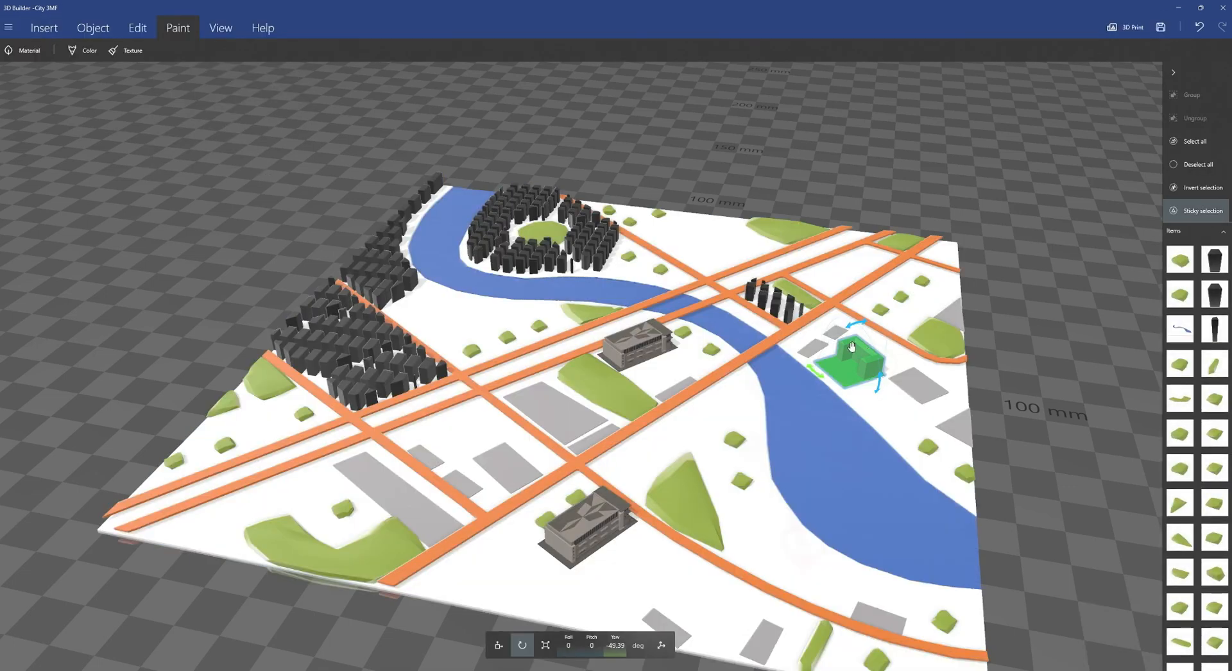
Step: Paint the courtyard building indigo, replace that with the standard dark red, and apply the result
click(85, 50)
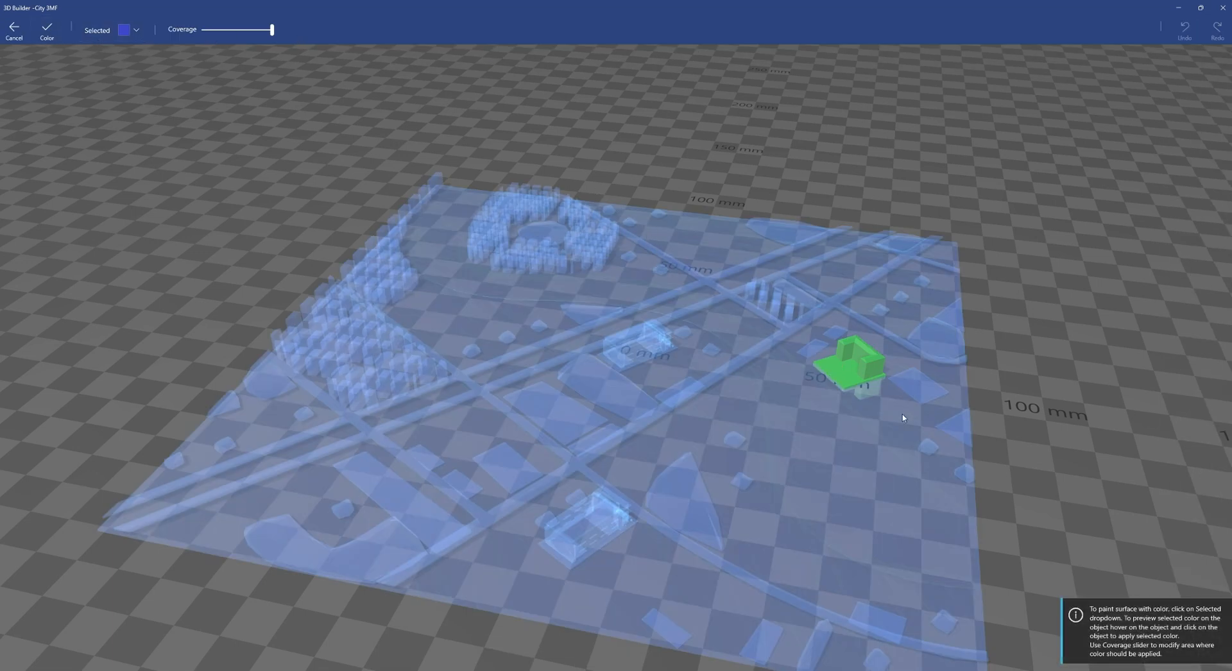
click(861, 350)
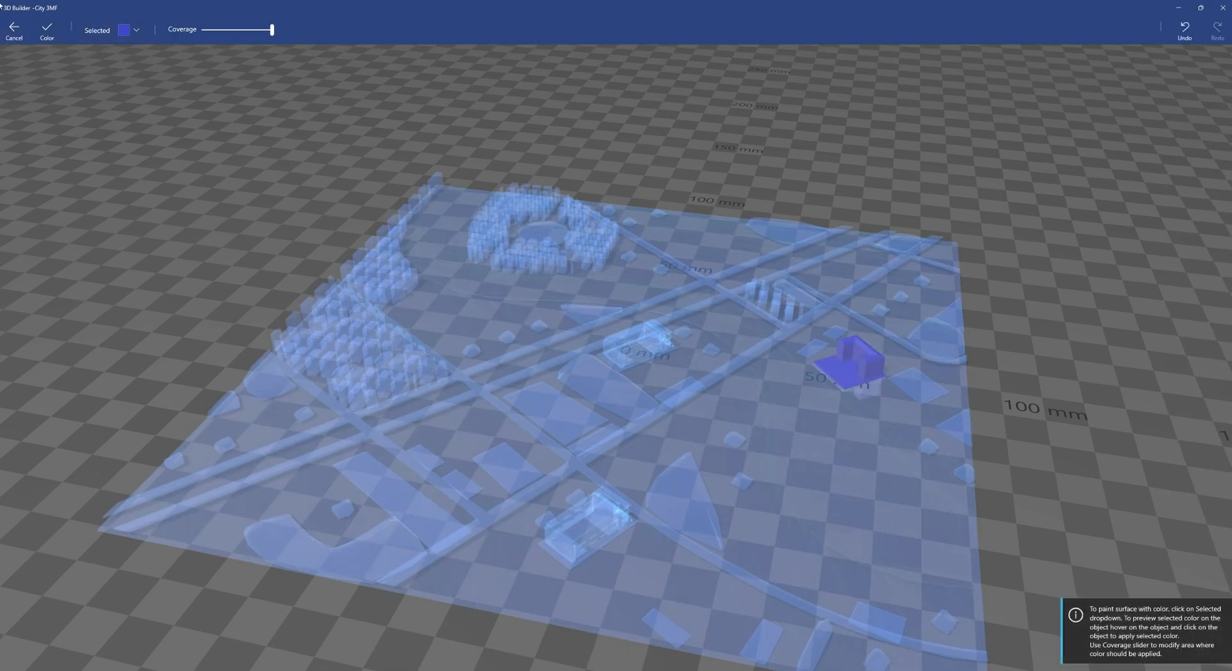
click(131, 30)
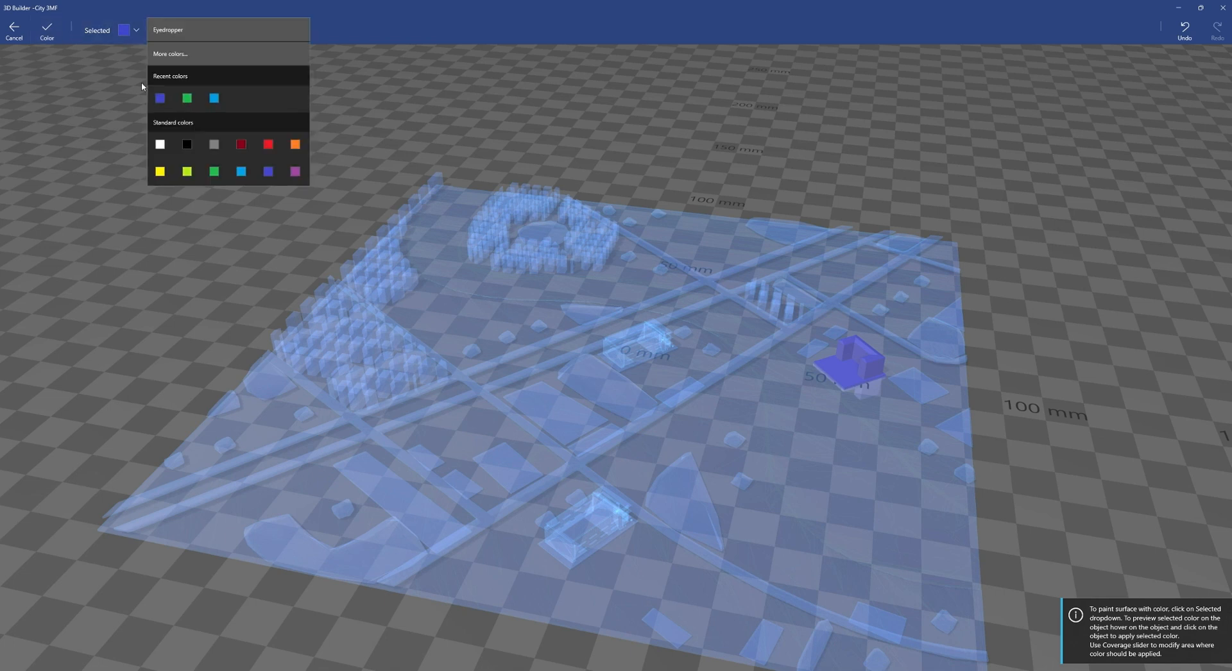
click(241, 145)
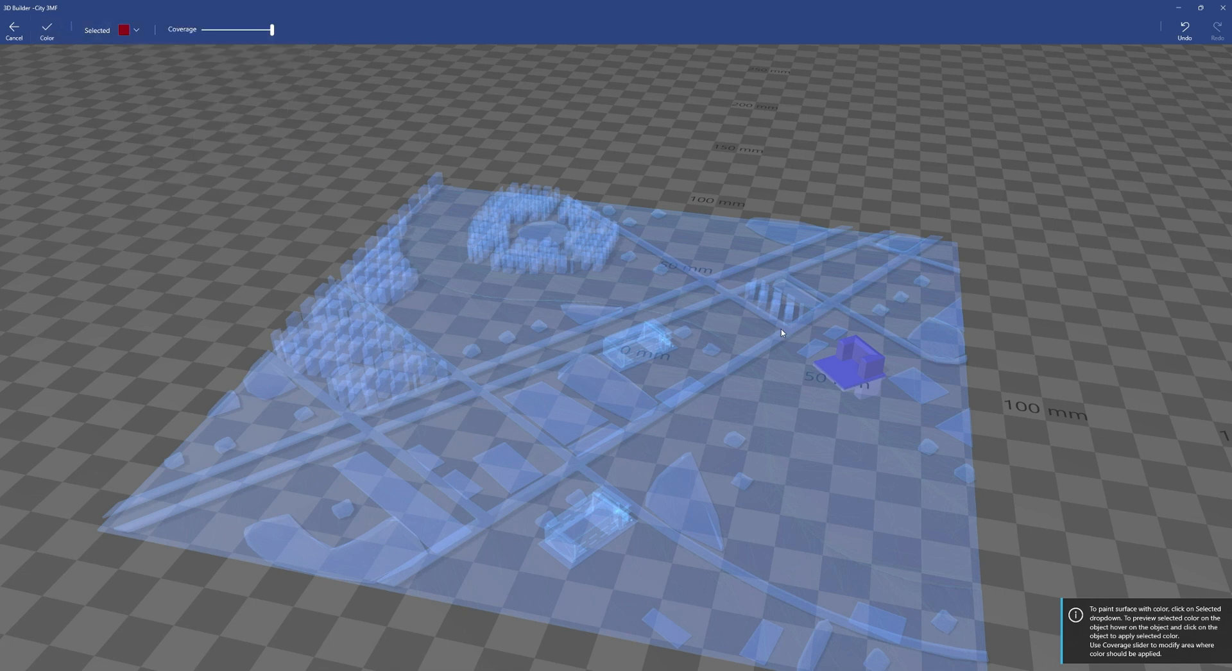
click(860, 349)
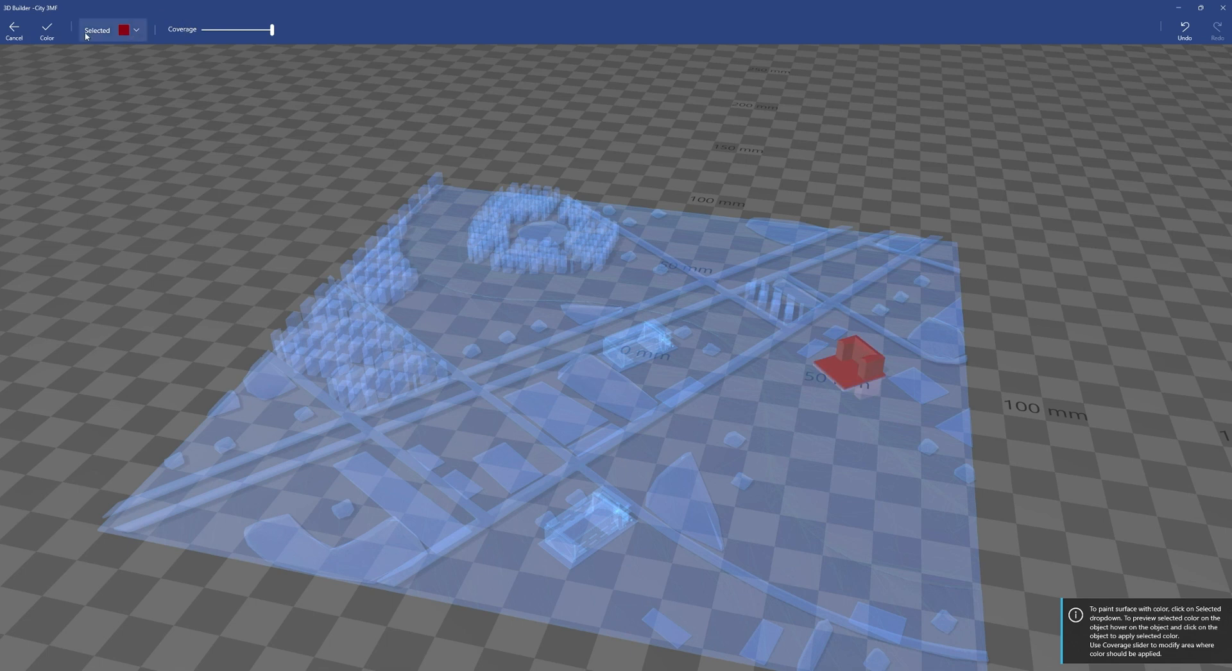
click(46, 29)
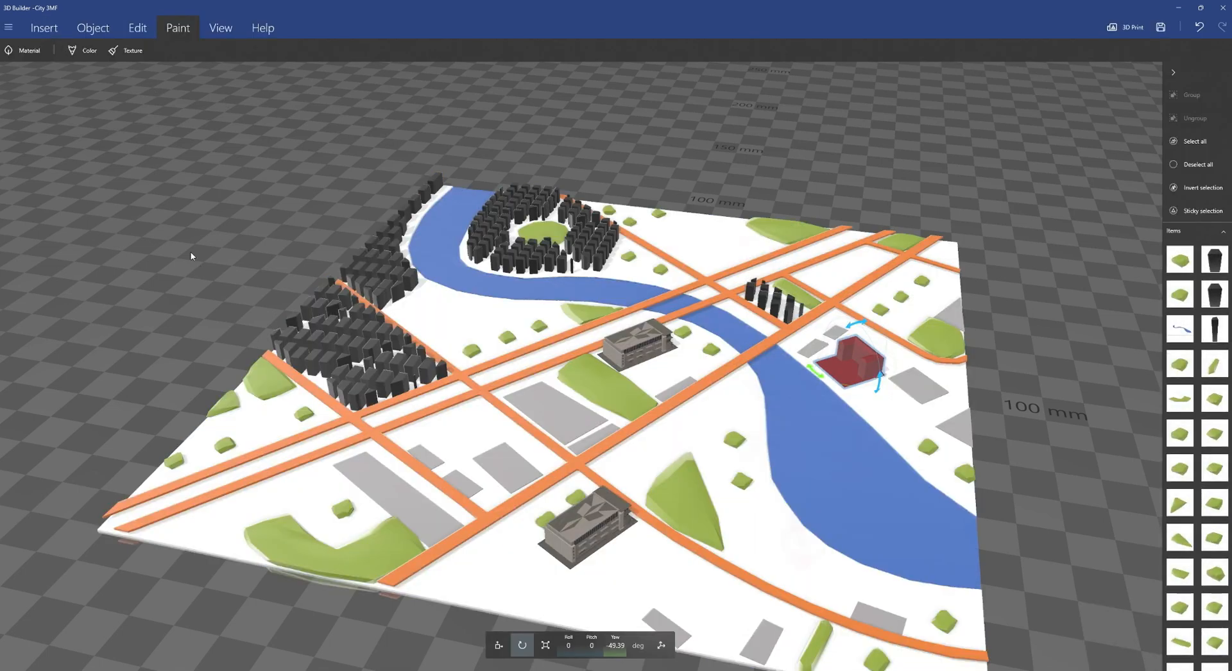
Step: Consult the reference map image and insert the Capitol Building model from the library's "building" search results
drag(997, 377, 973, 394)
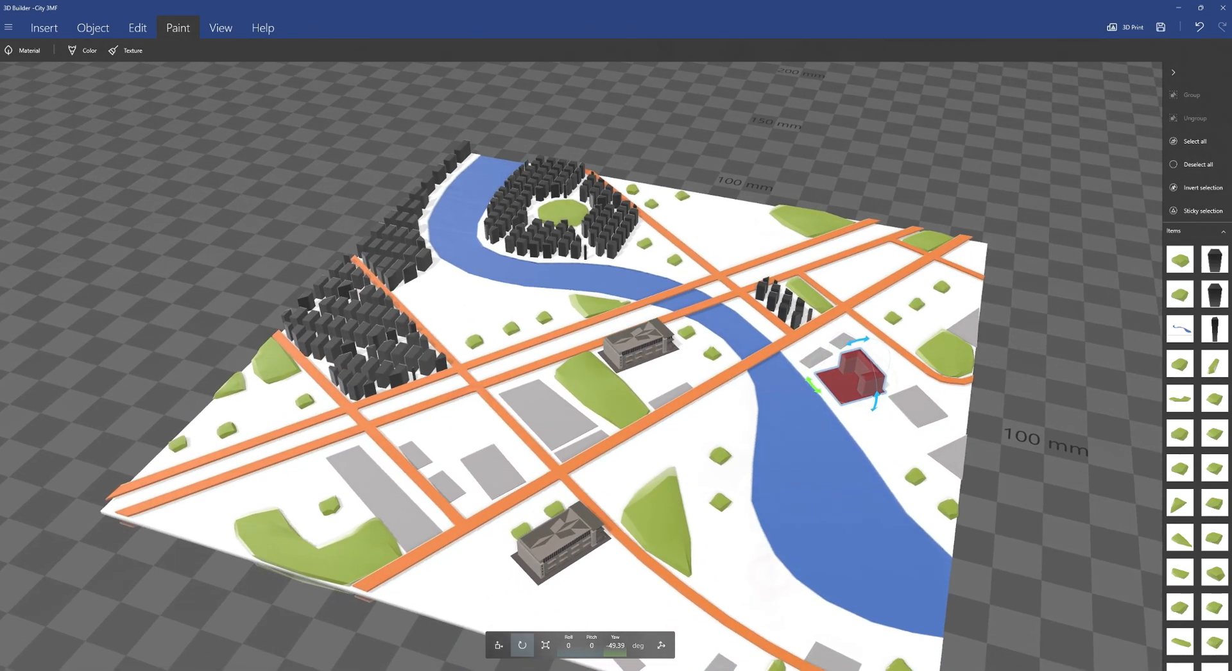
click(811, 669)
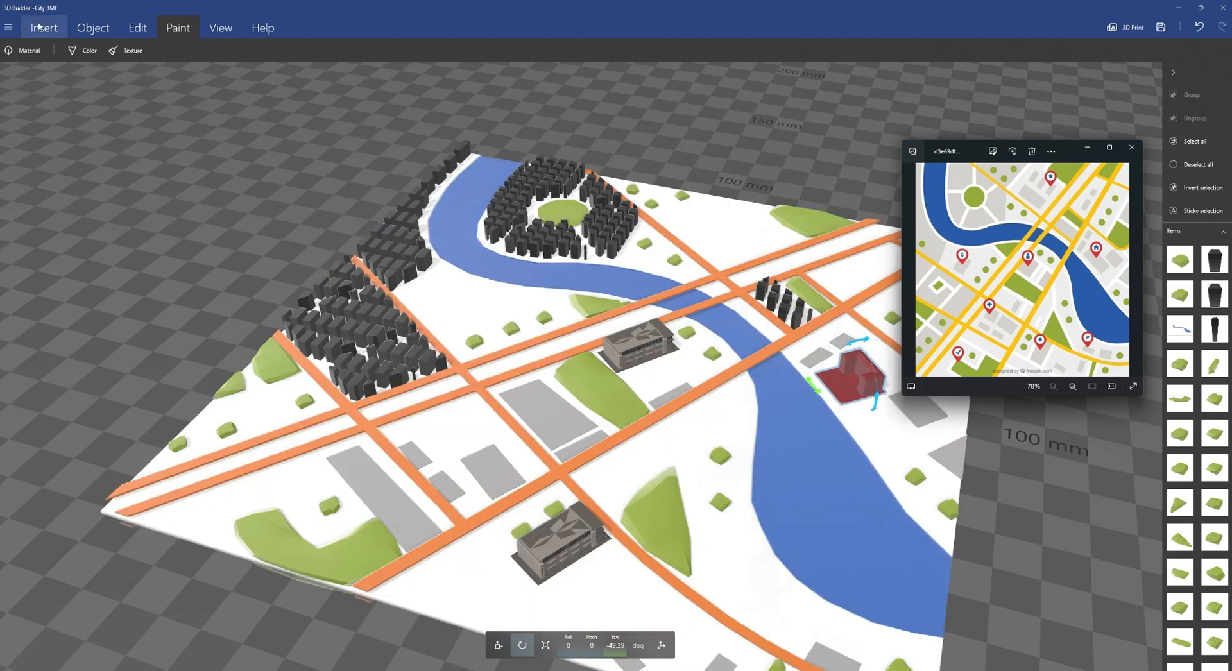
click(93, 28)
click(44, 27)
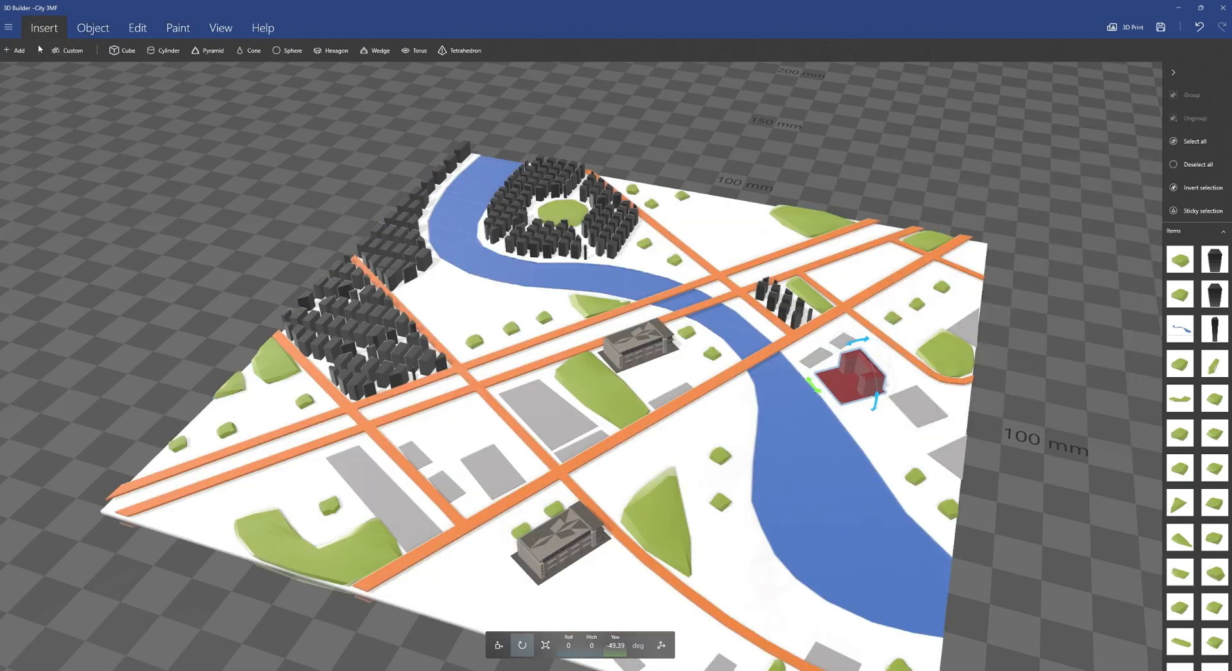
click(15, 50)
scroll(684, 513, down, 4)
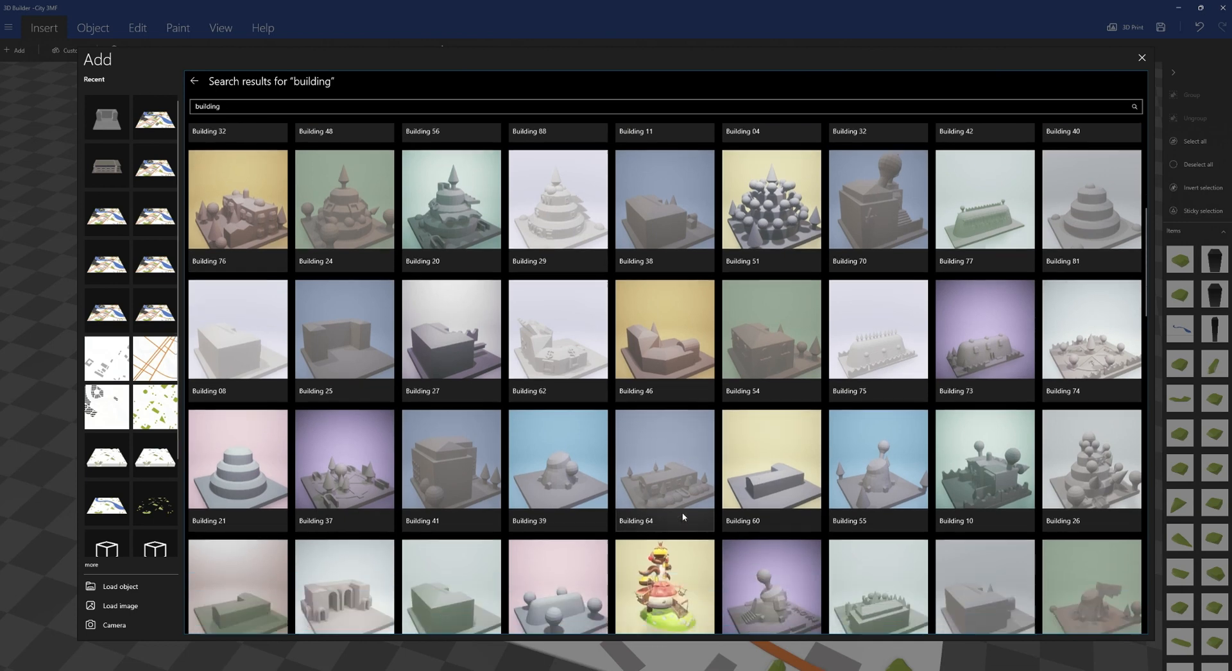
scroll(681, 507, down, 6)
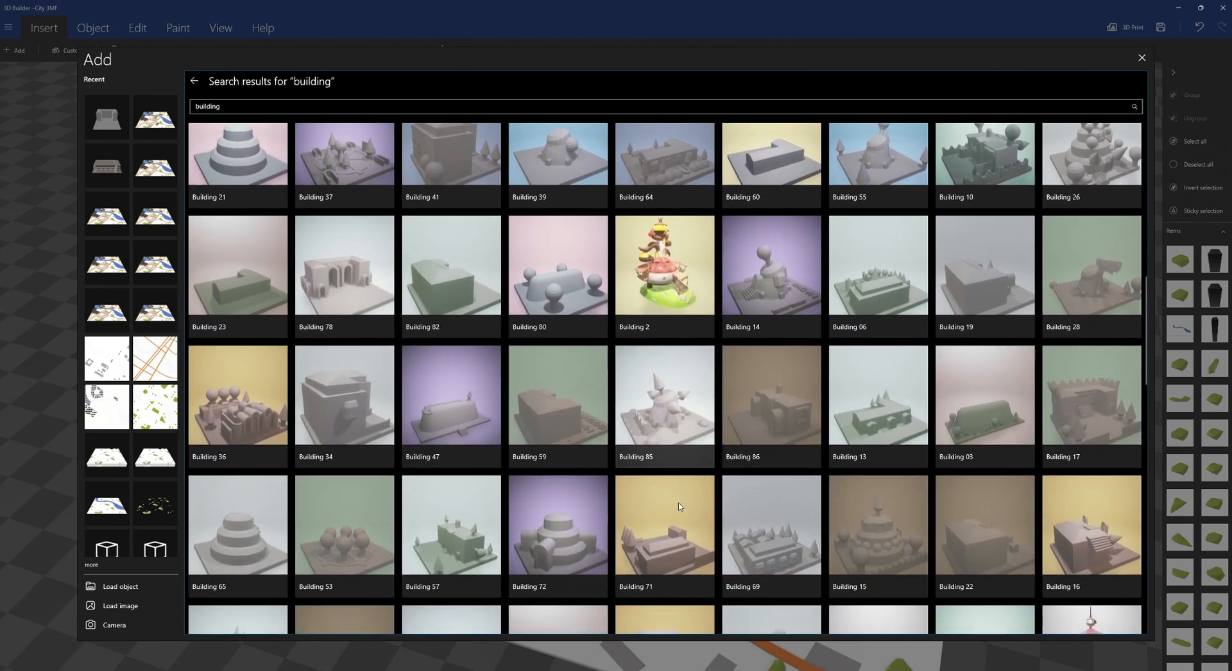
scroll(680, 506, down, 1)
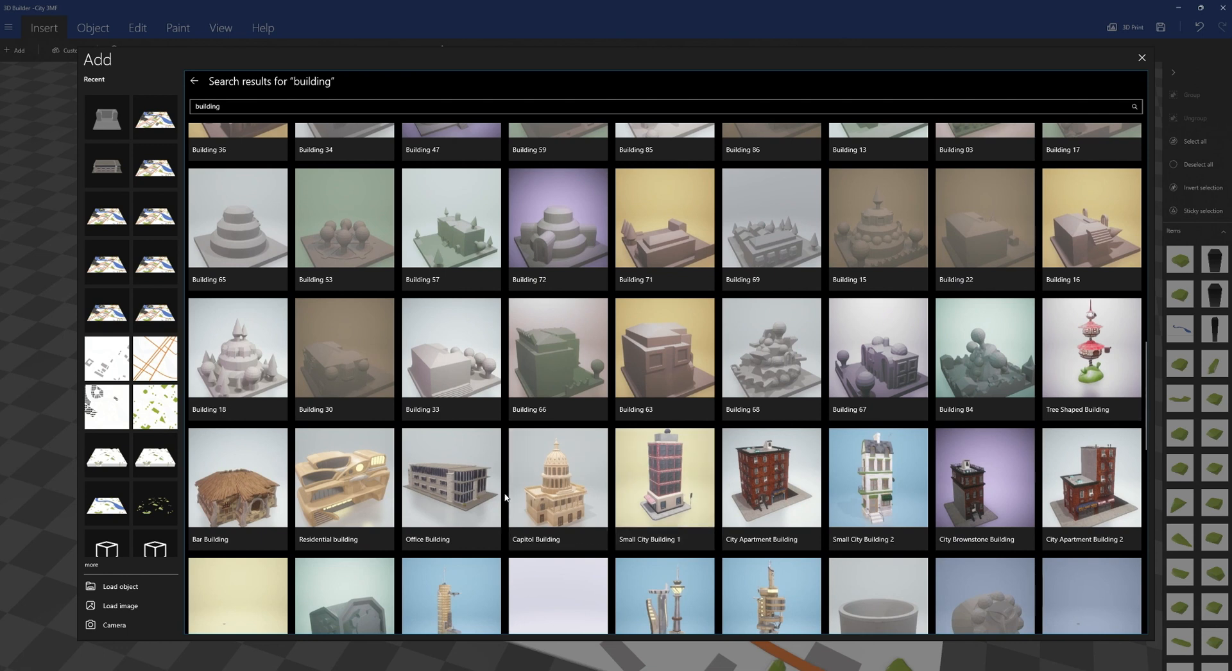
click(544, 487)
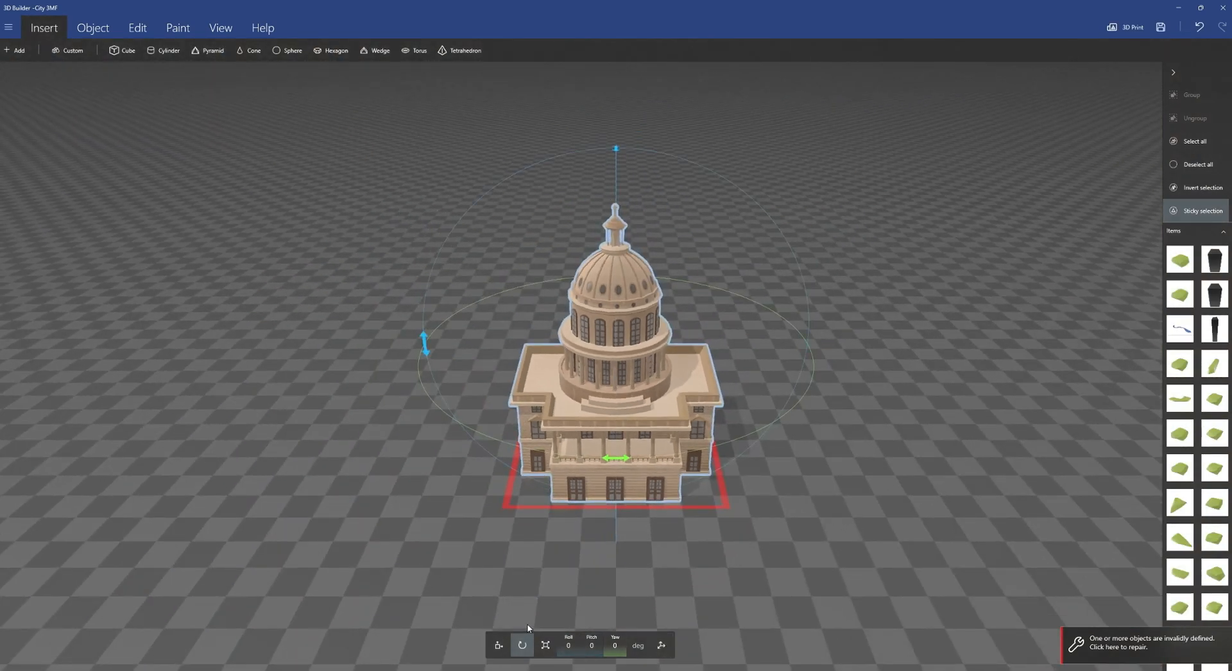
Step: Scale the Capitol building proportionally to 20 mm along X
click(498, 645)
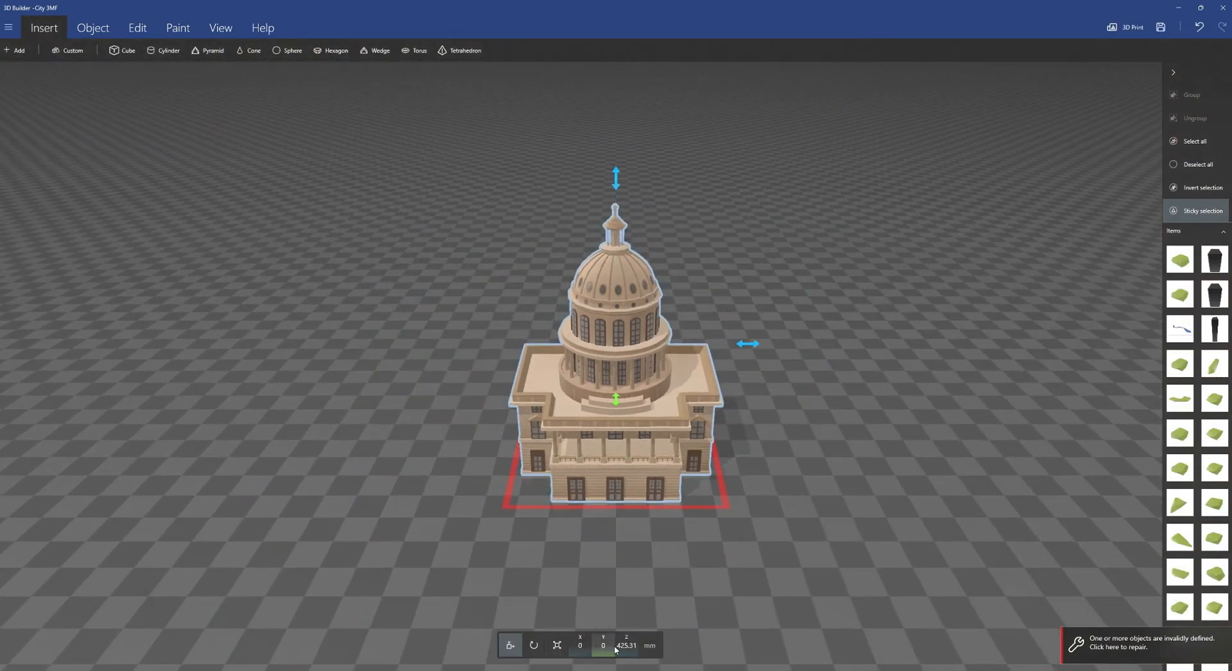
click(557, 647)
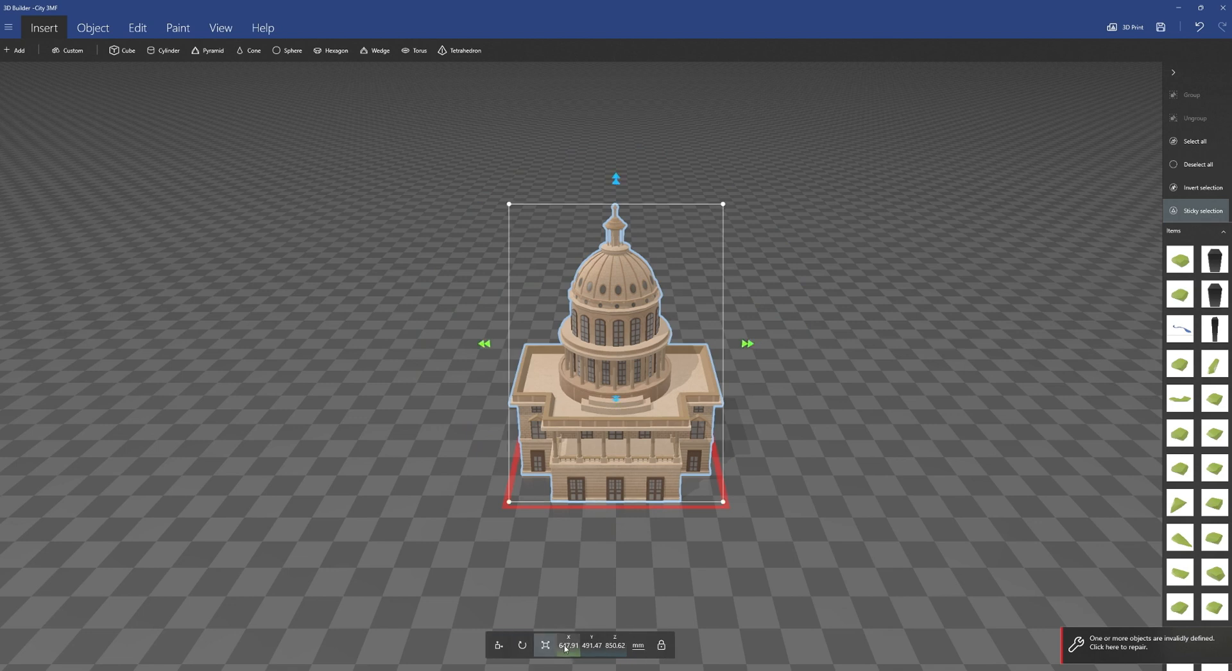
click(570, 645)
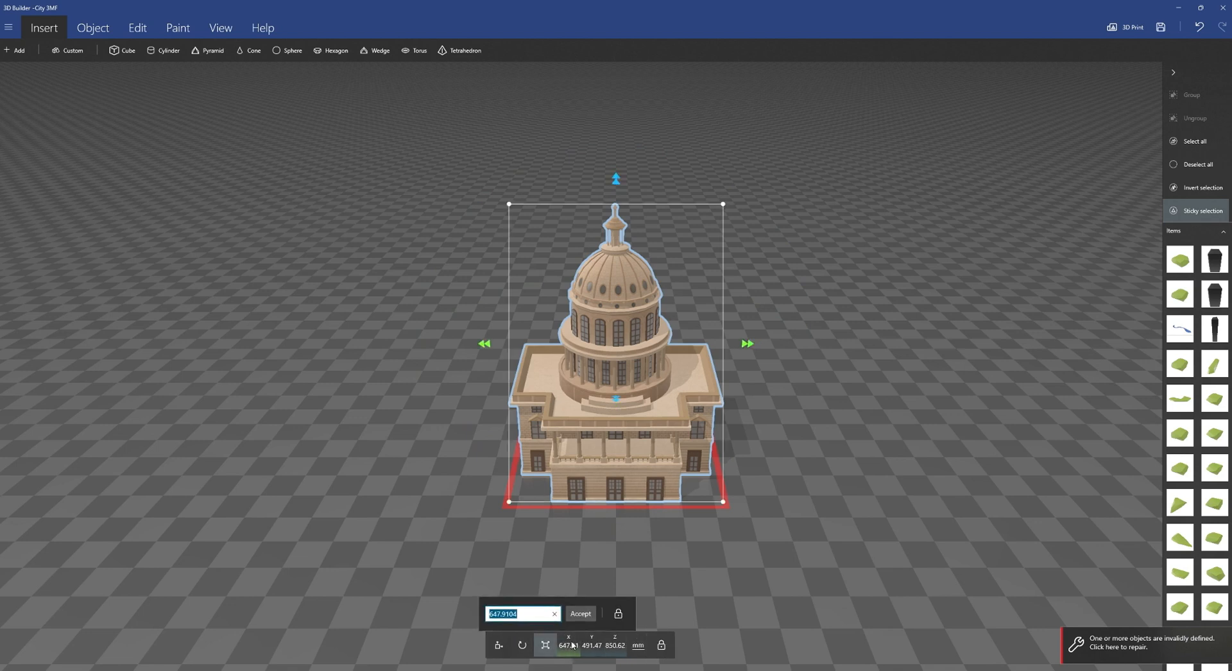
text(20)
key(Return)
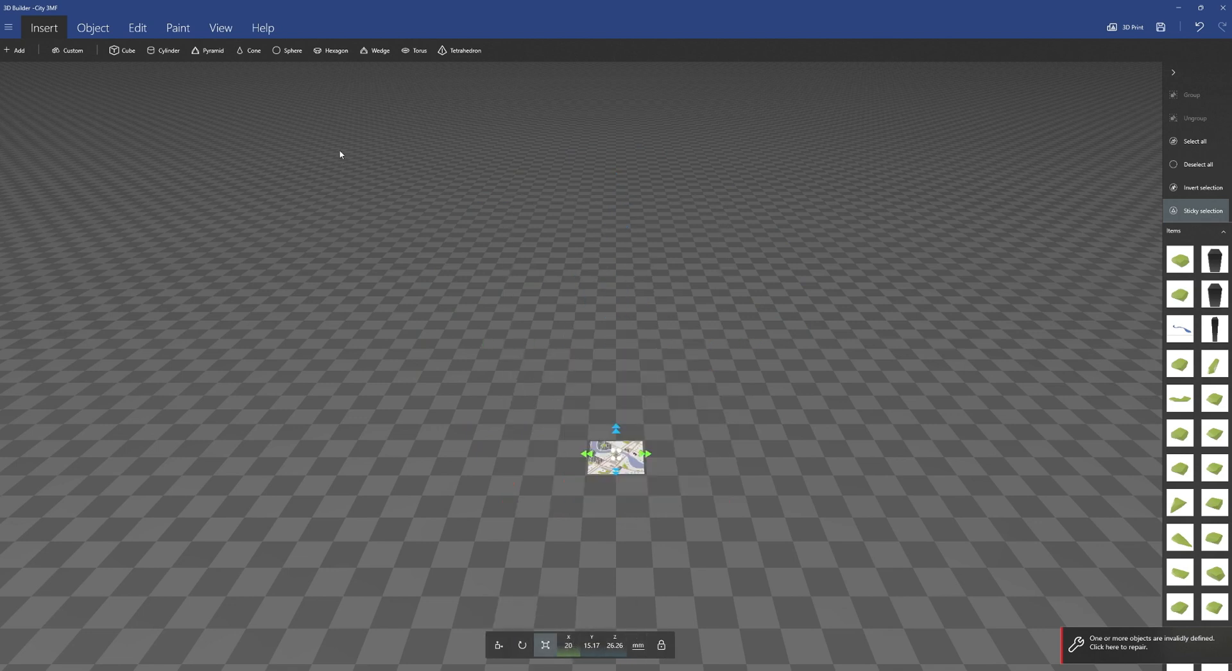
Step: Move the Capitol building off the grey office building to the white area between the river and the dark housing blocks, at X about -48.94 mm
click(220, 27)
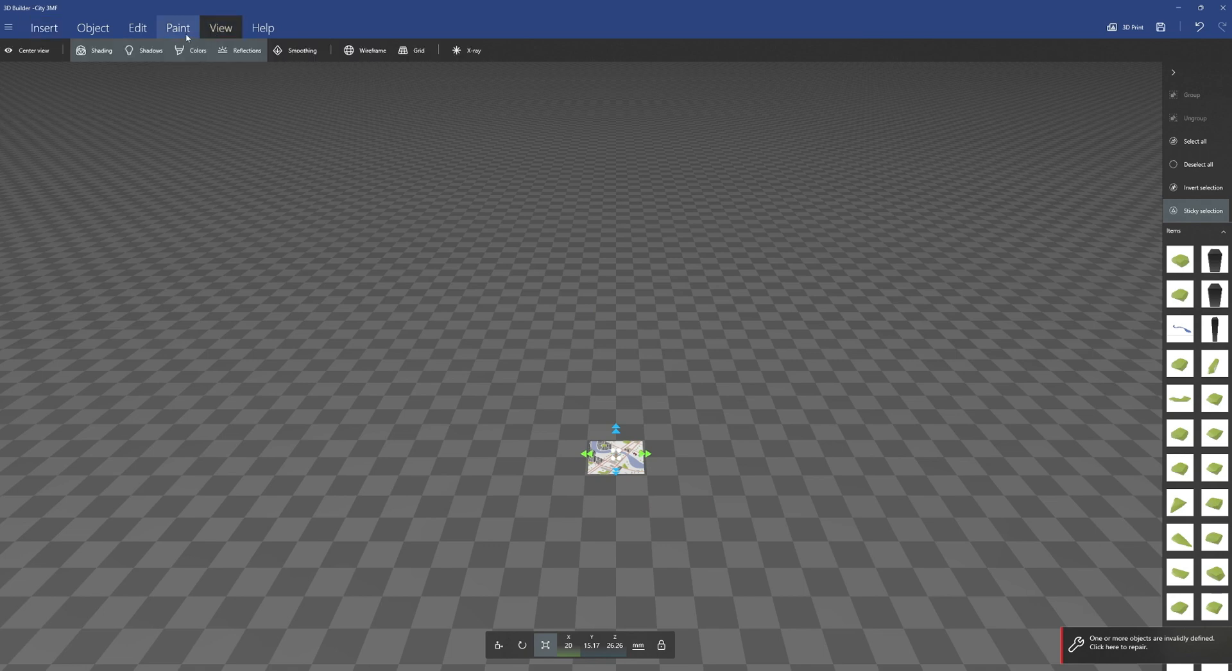
click(27, 50)
scroll(594, 325, down, 2)
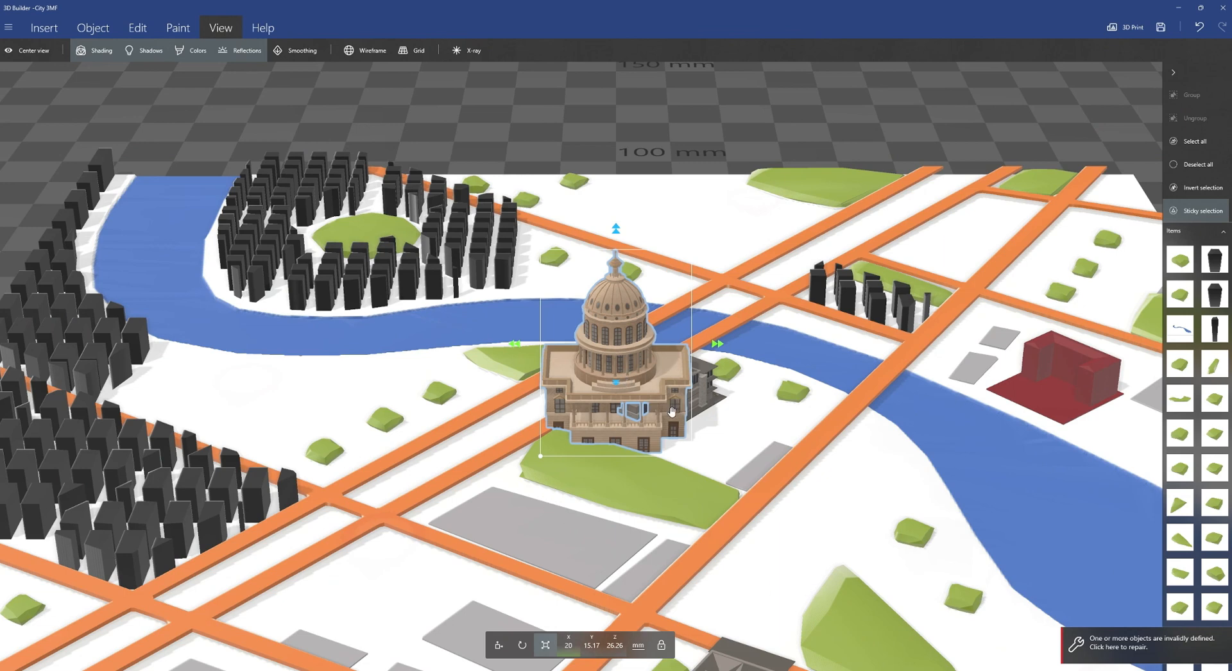
click(498, 645)
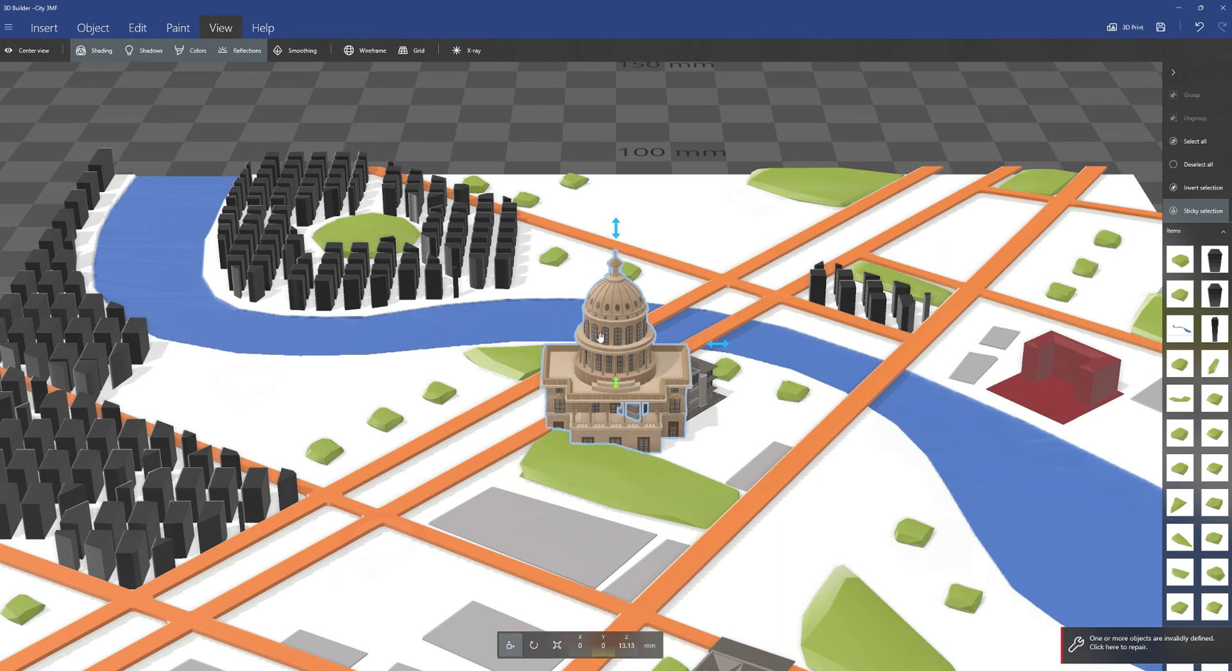
drag(546, 191, 565, 469)
drag(619, 355, 255, 343)
key(ctrl+z)
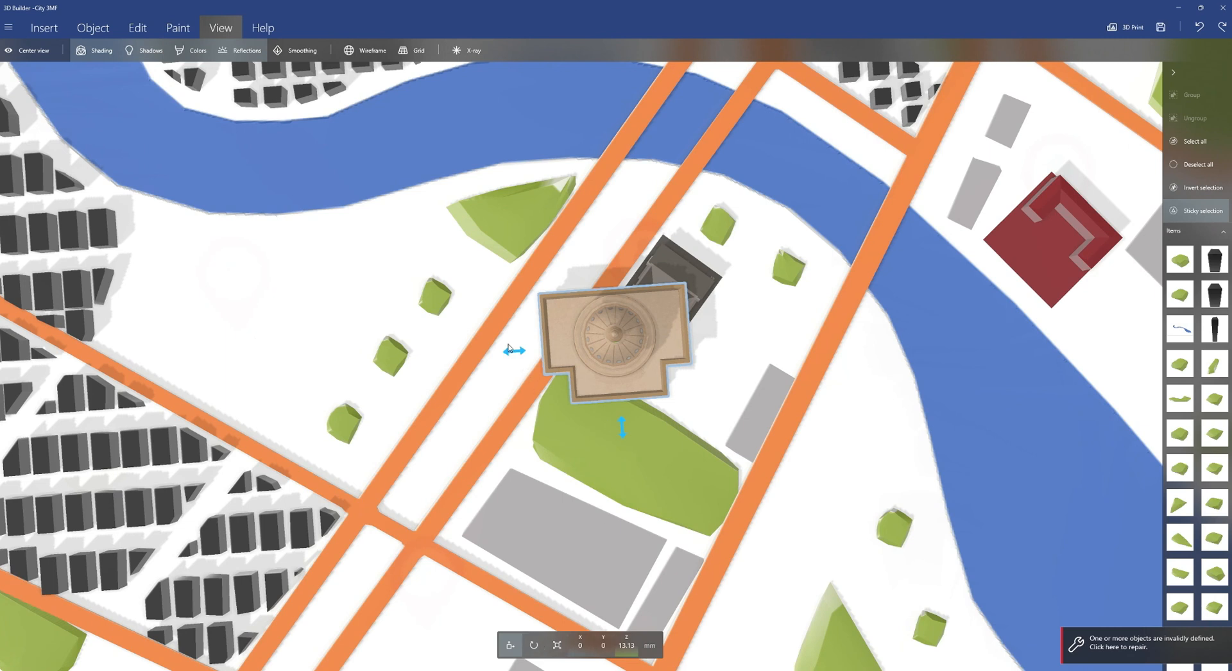
drag(510, 350, 144, 351)
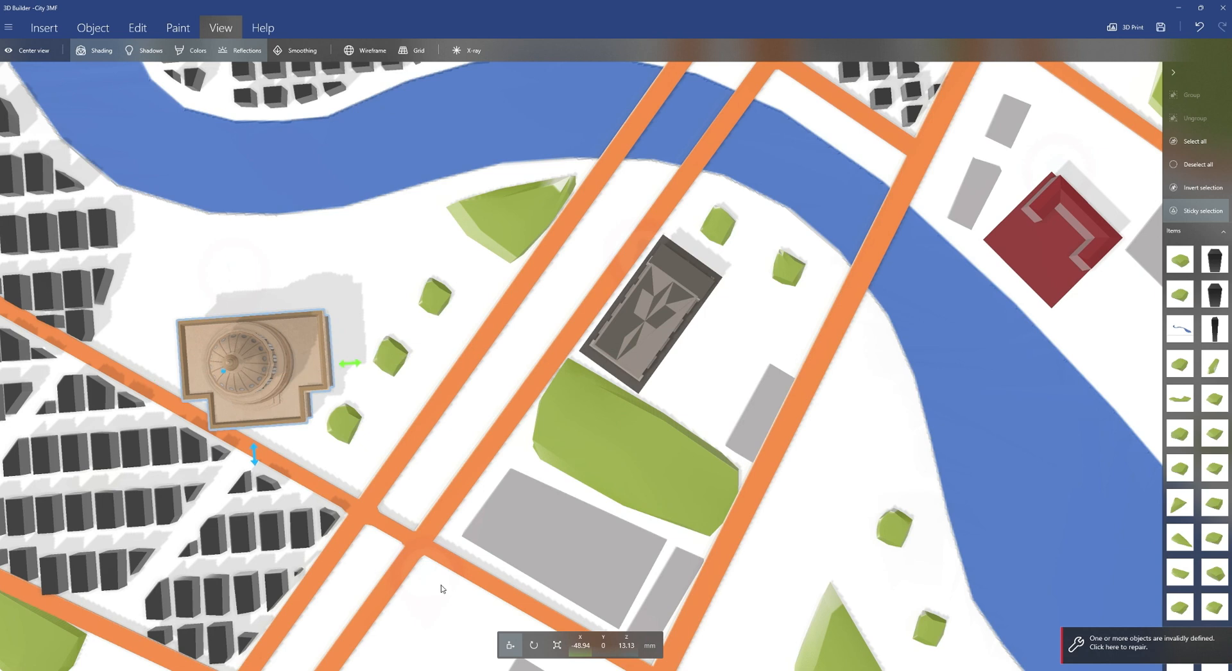
Step: Rotate the Capitol building to a yaw of about 145.76° and shift it away from the road to about X -51.74, Y 5.36 mm
click(533, 645)
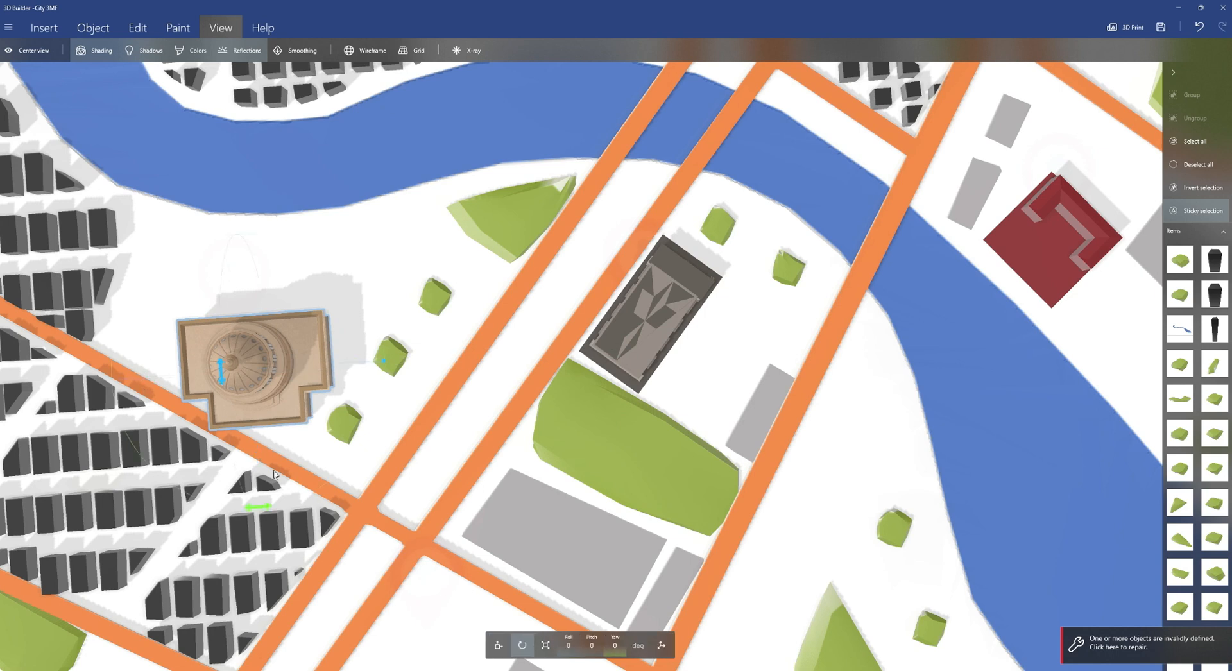
drag(256, 508, 322, 260)
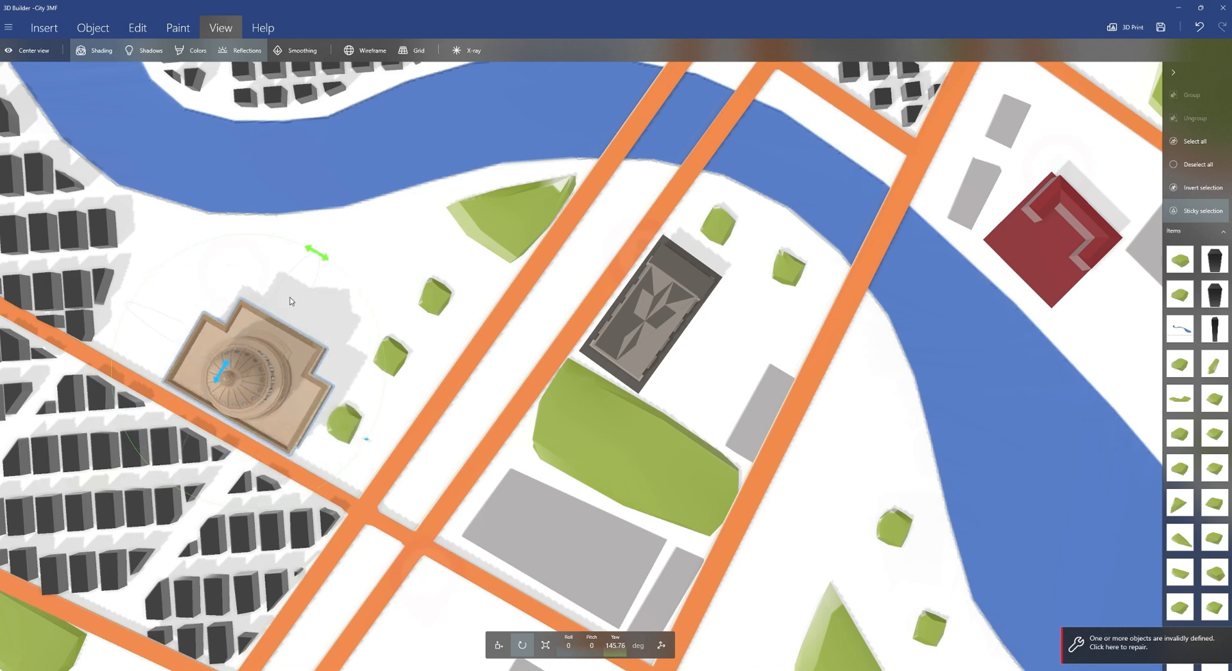
scroll(167, 425, down, 1)
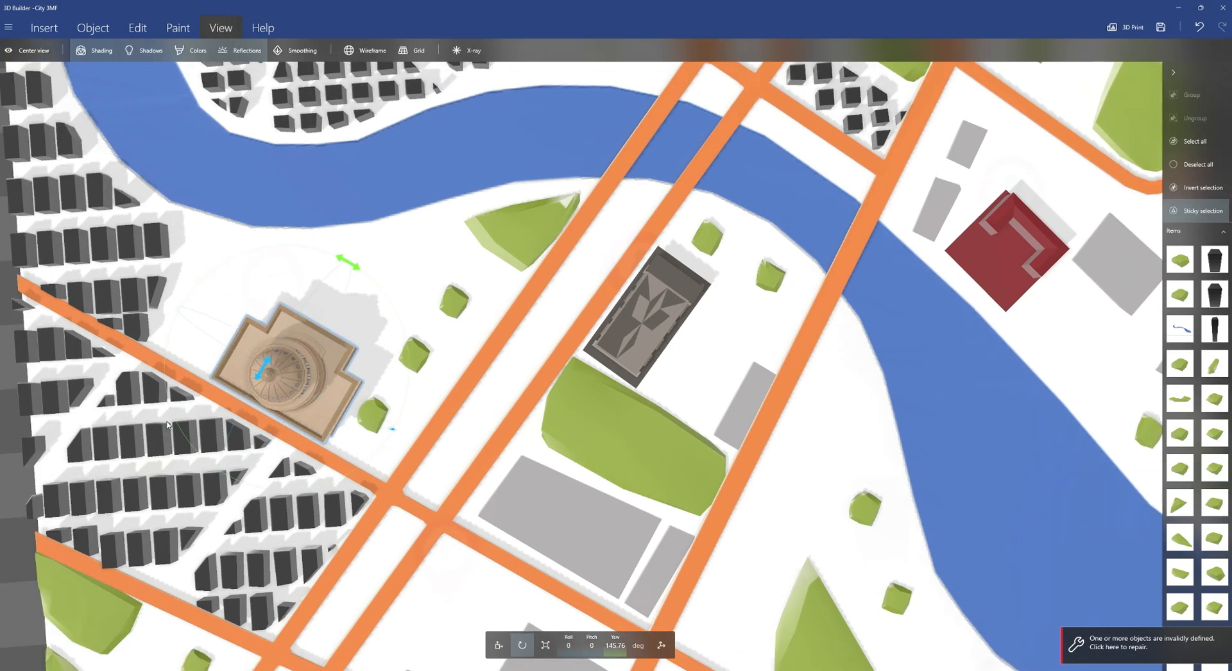
scroll(167, 425, down, 2)
drag(54, 523, 275, 413)
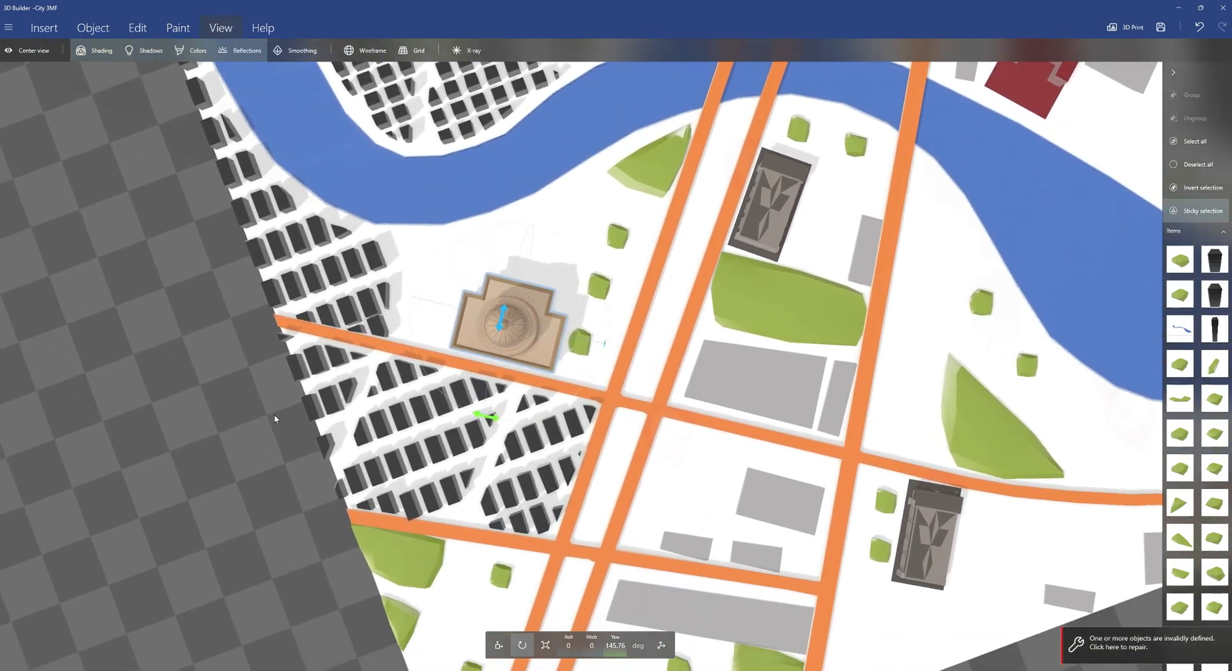
click(510, 645)
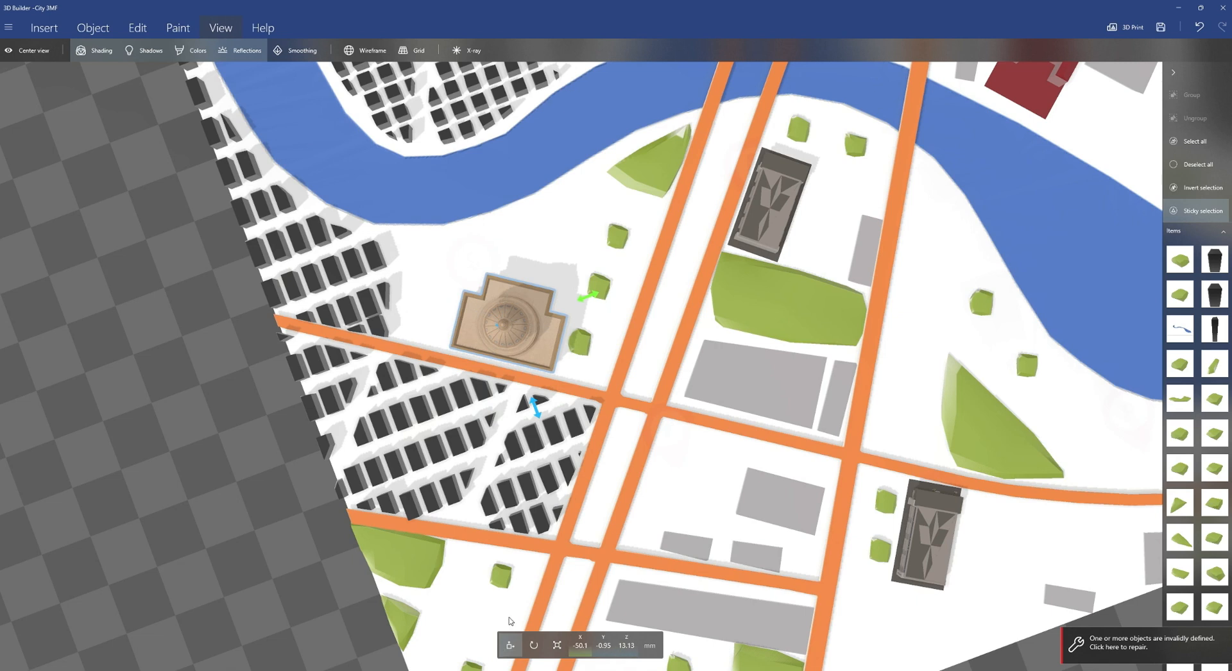
drag(505, 321, 484, 293)
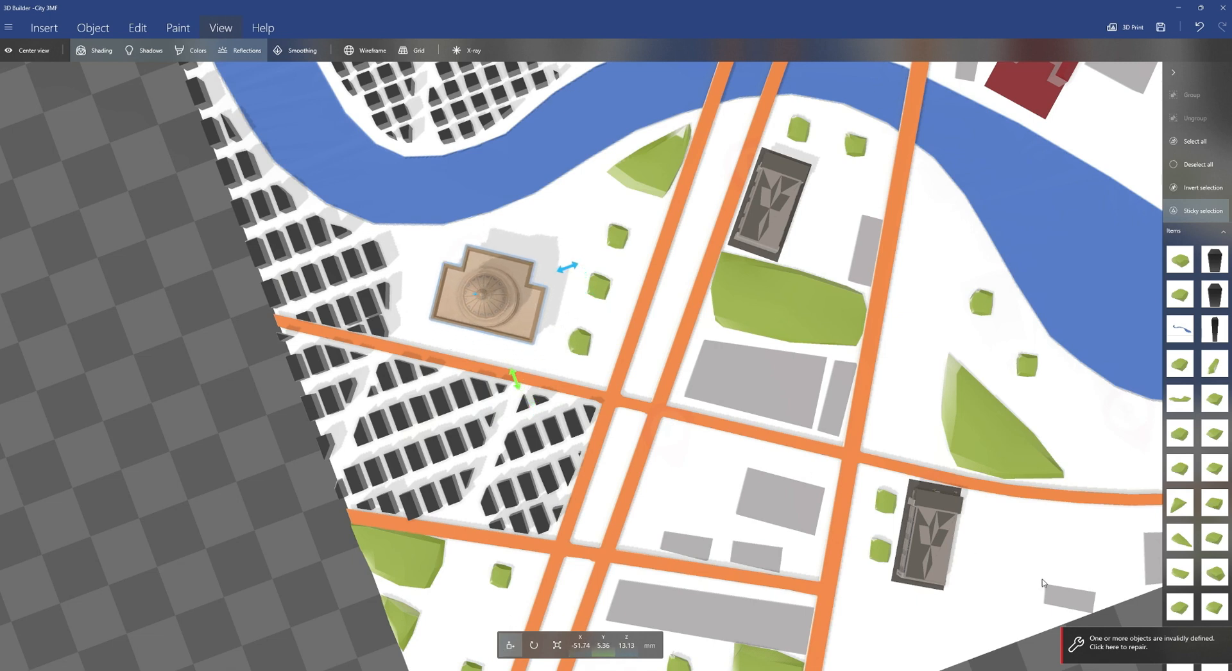
Step: Consult the reference map image and rotate the Capitol building to a yaw of about 56.04°
click(827, 670)
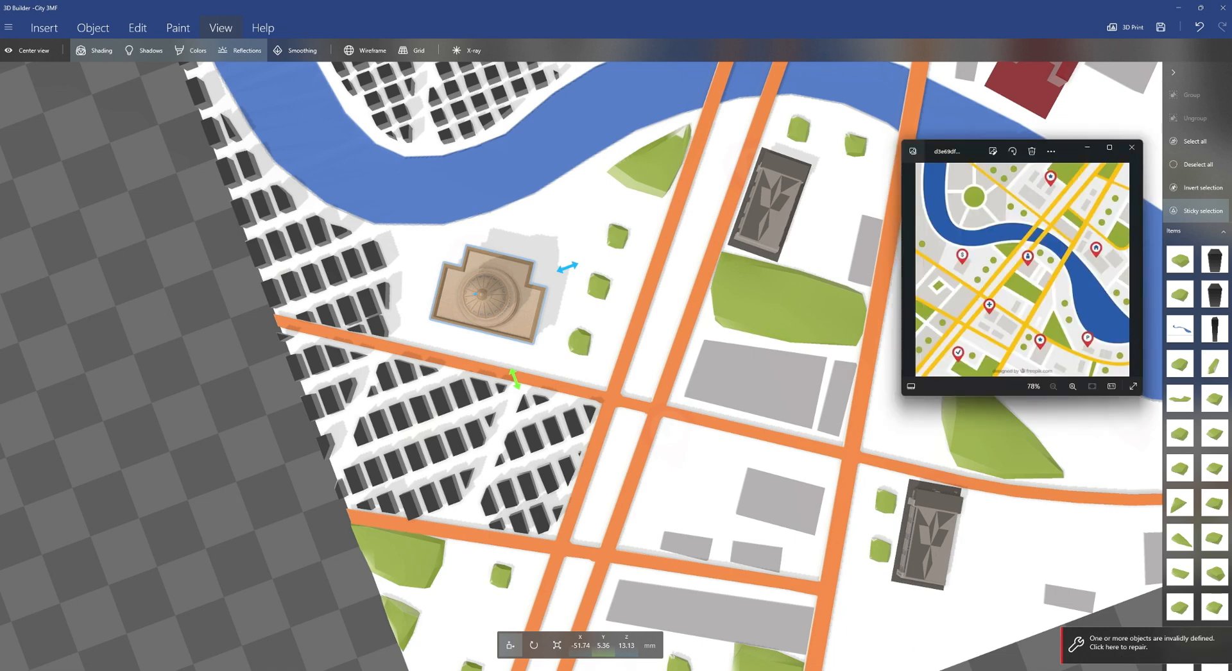
click(828, 670)
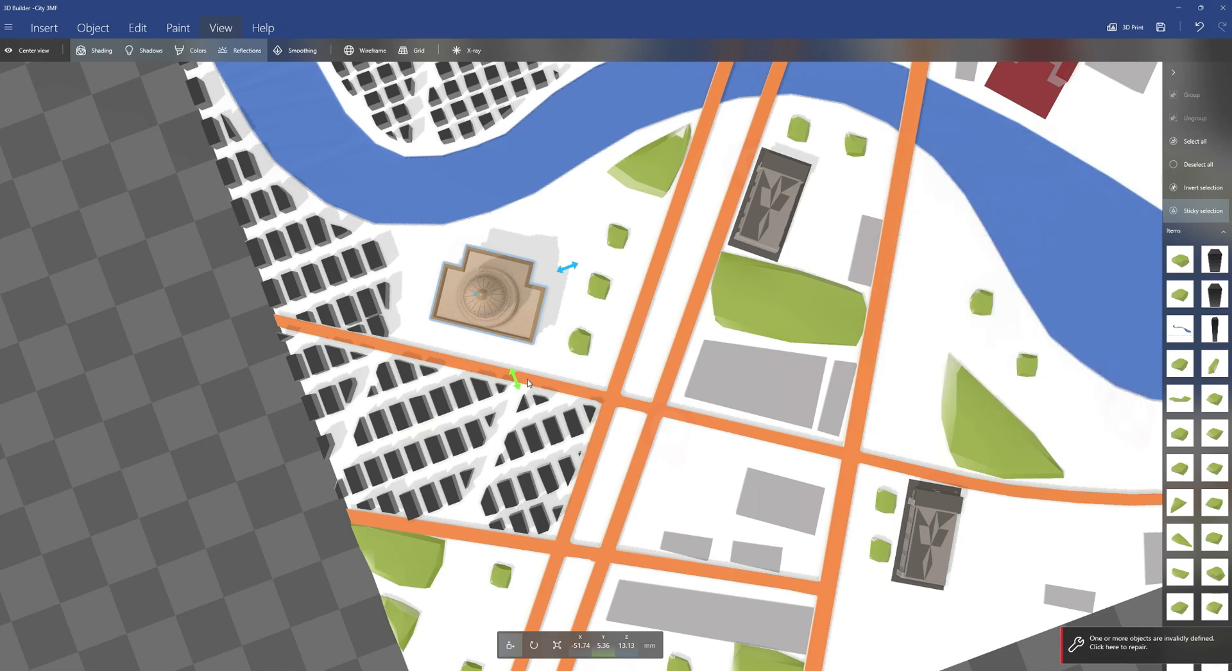
click(533, 645)
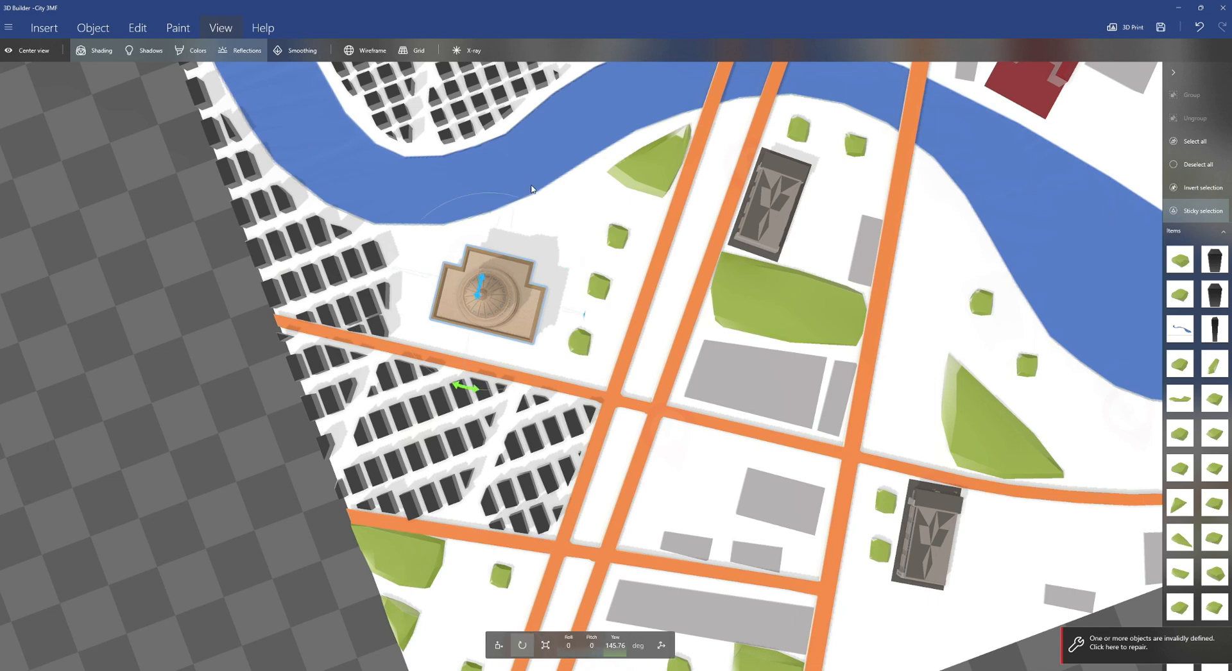
drag(474, 389, 168, 269)
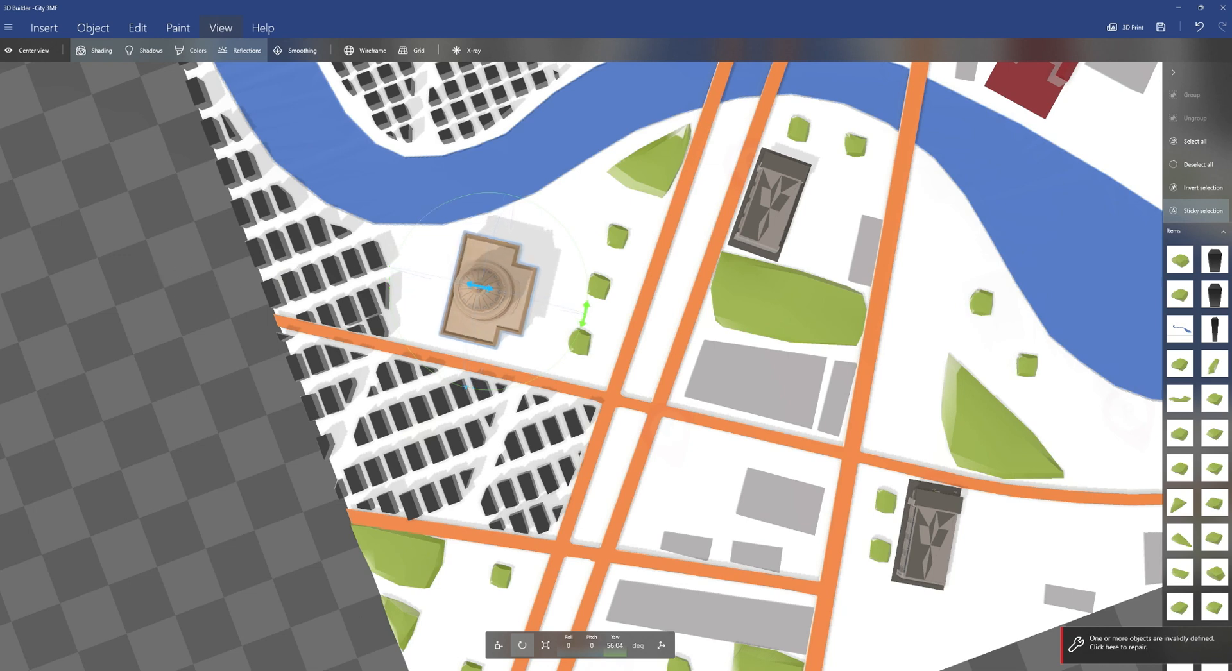
Step: Scale the Capitol building down proportionally to about 14.22 × 10.79 × 18.67 mm and reposition it at about X -53.17, Y 6.82, Z 9.58 mm
click(546, 645)
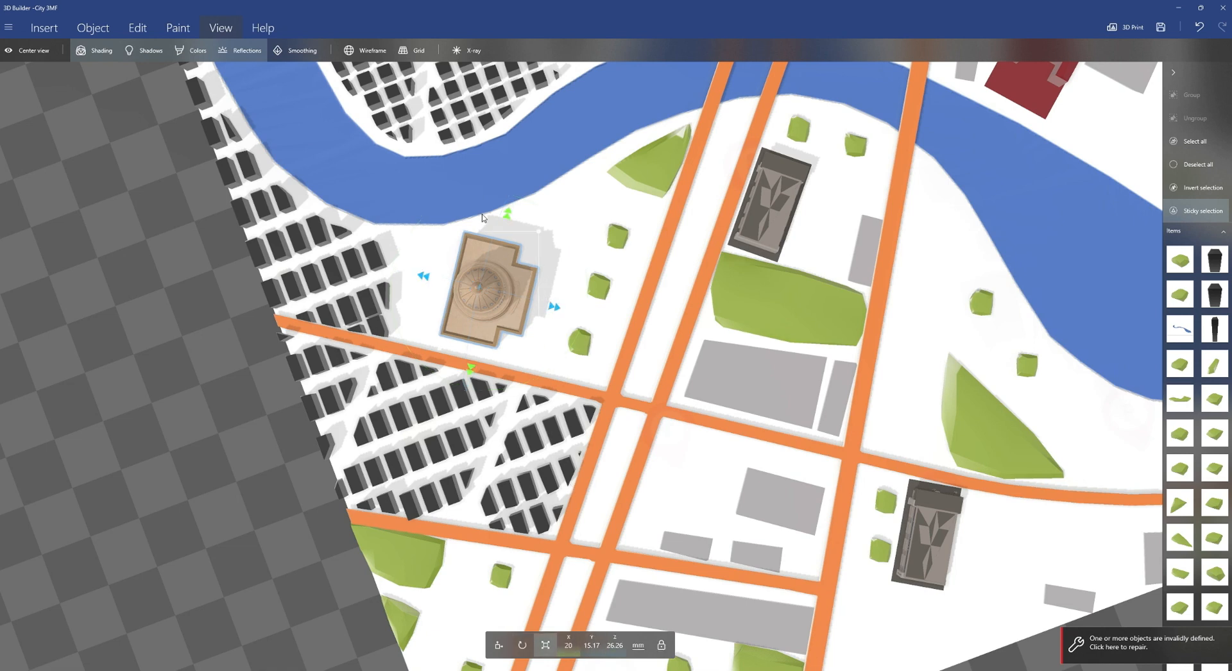
drag(507, 213, 498, 245)
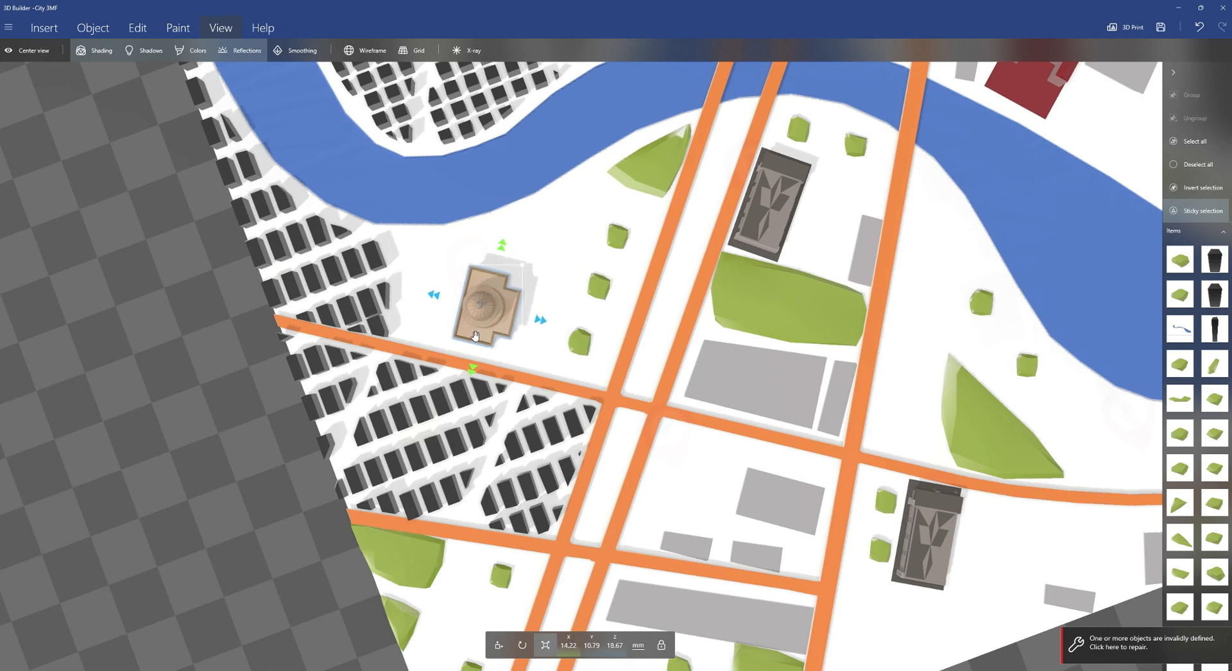
click(499, 645)
drag(489, 328, 480, 317)
drag(275, 561, 253, 403)
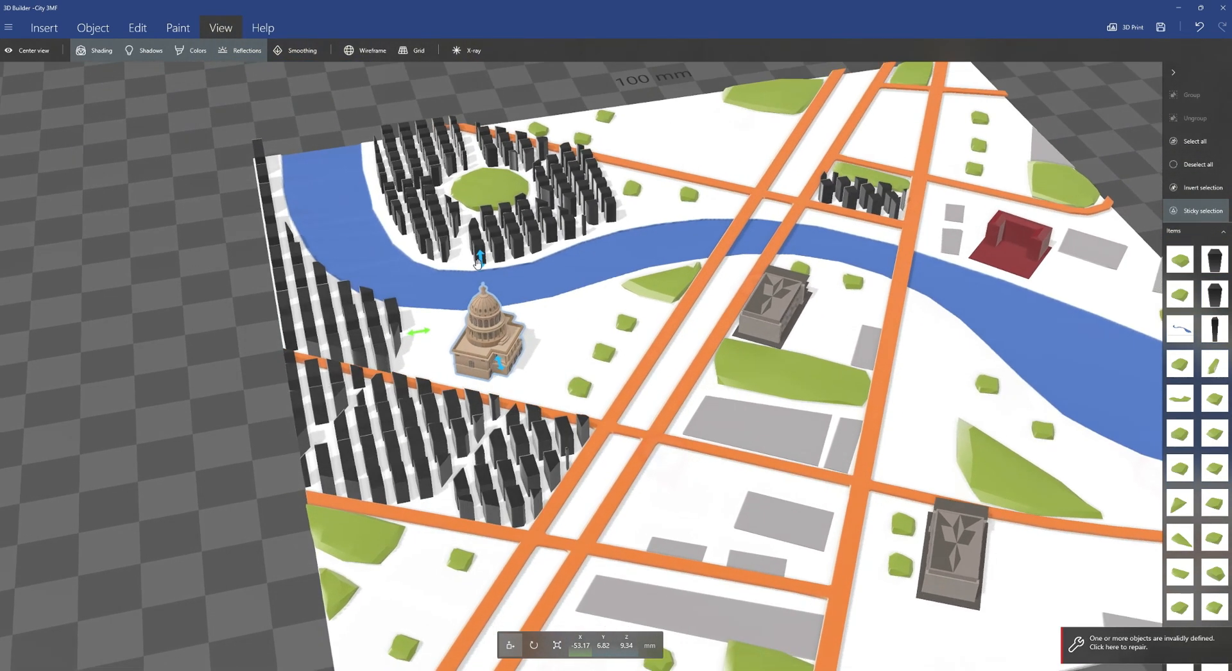
drag(477, 262, 477, 261)
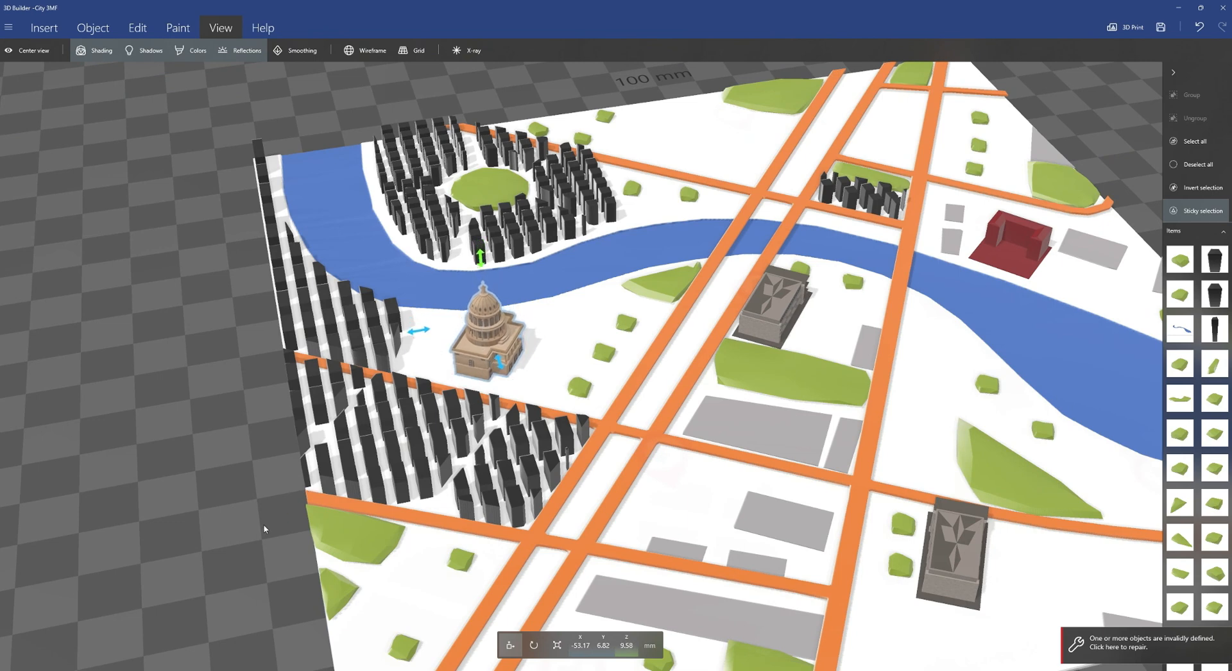
Step: Repair the invalidly defined Capitol building and inspect its placement on the city map from several angles
scroll(264, 529, down, 3)
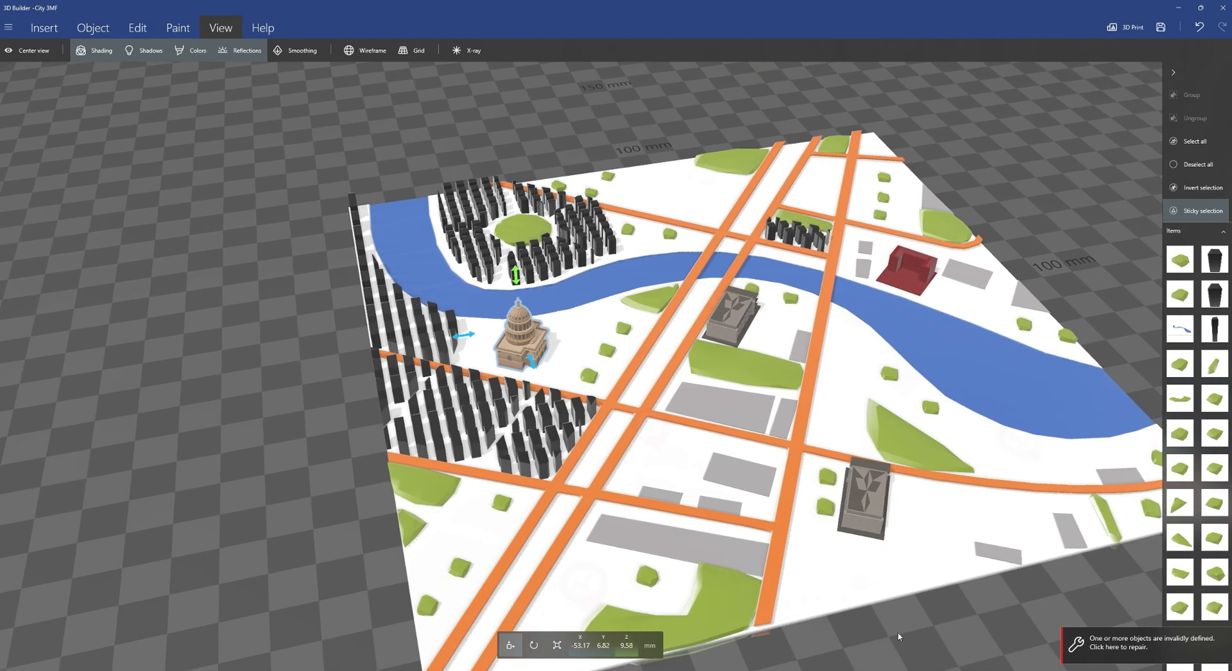
click(1139, 648)
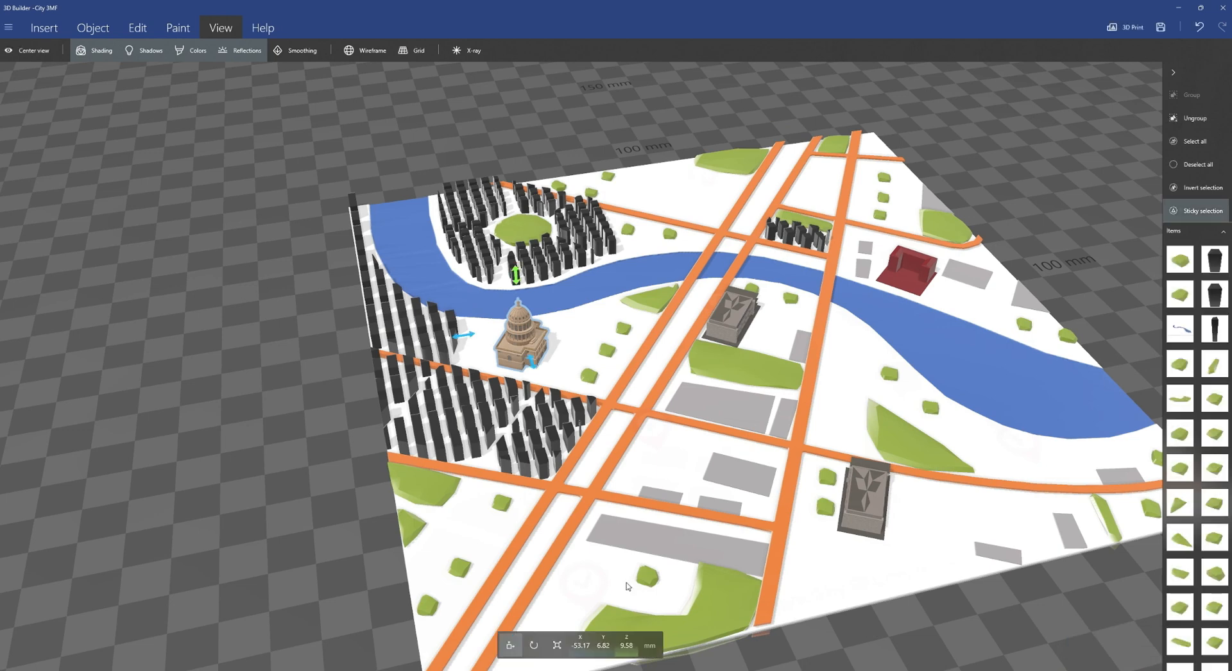
right_drag(998, 607, 674, 597)
drag(674, 597, 501, 582)
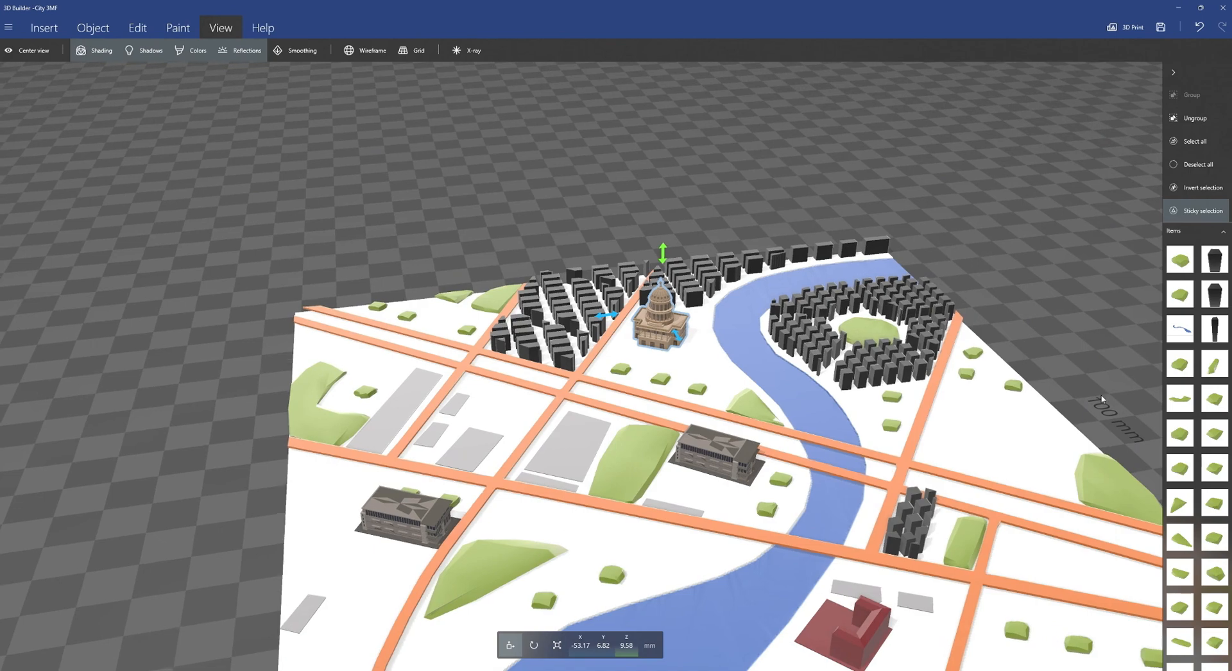
drag(961, 311, 877, 401)
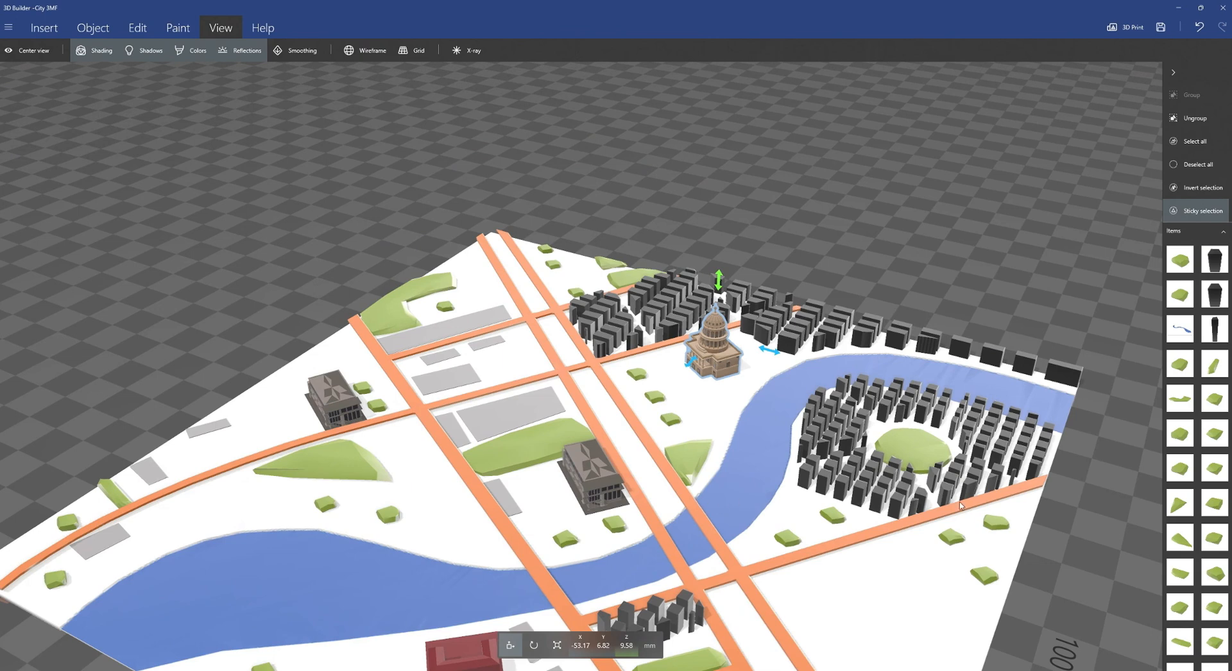
drag(1135, 612, 1166, 605)
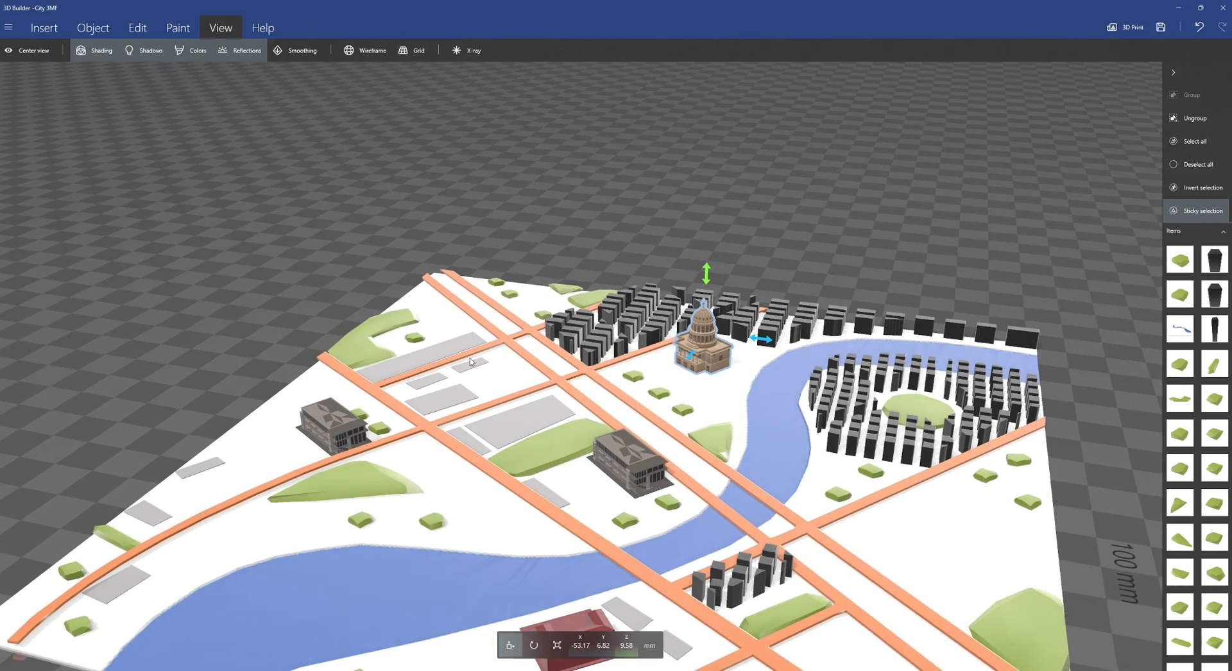
drag(194, 418, 828, 482)
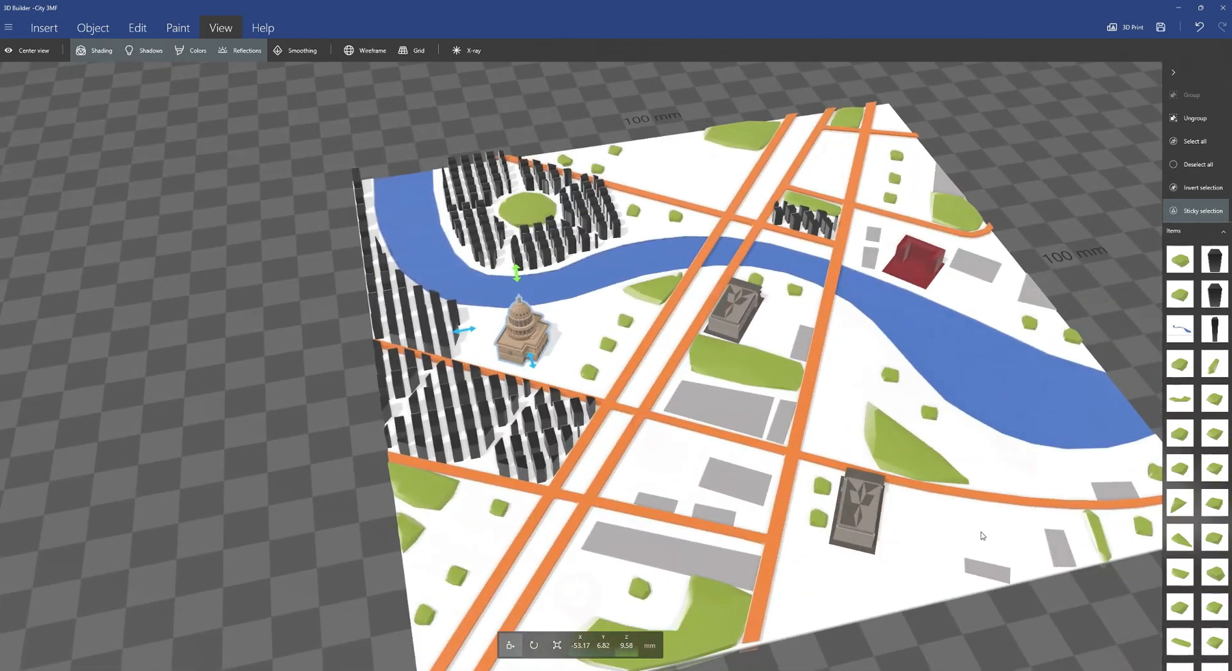
Step: Consult the reference map image and try to insert the Early Skyscraper model from the library's "building" search results
key(alt+Tab)
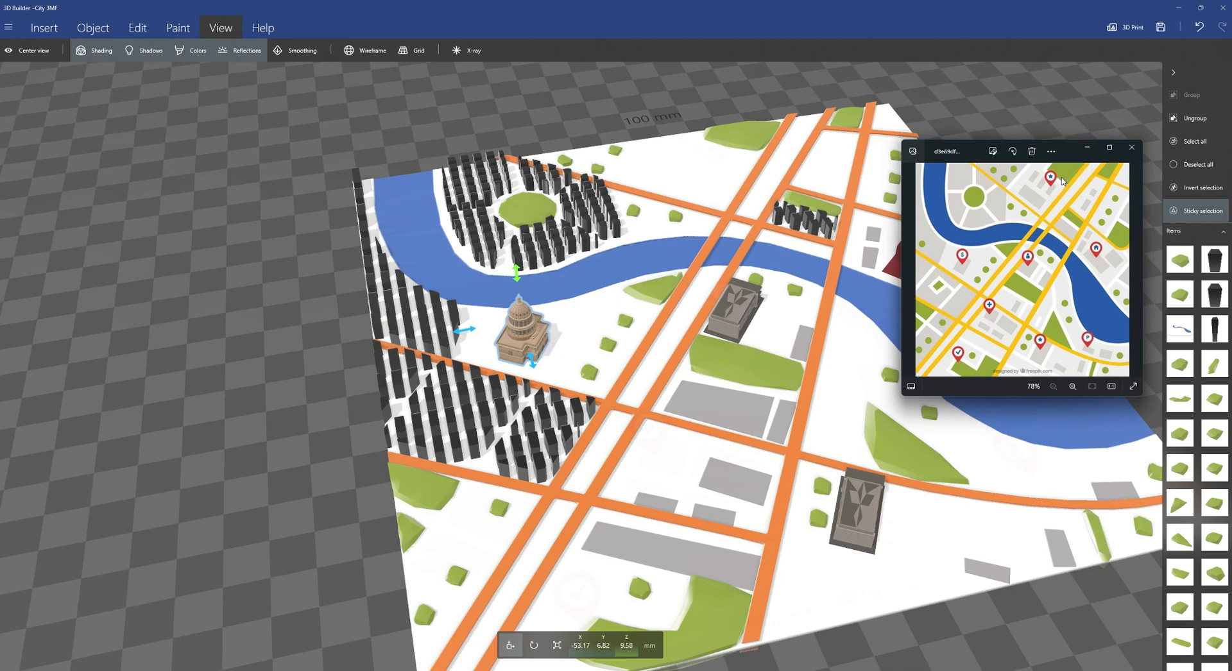
click(1087, 149)
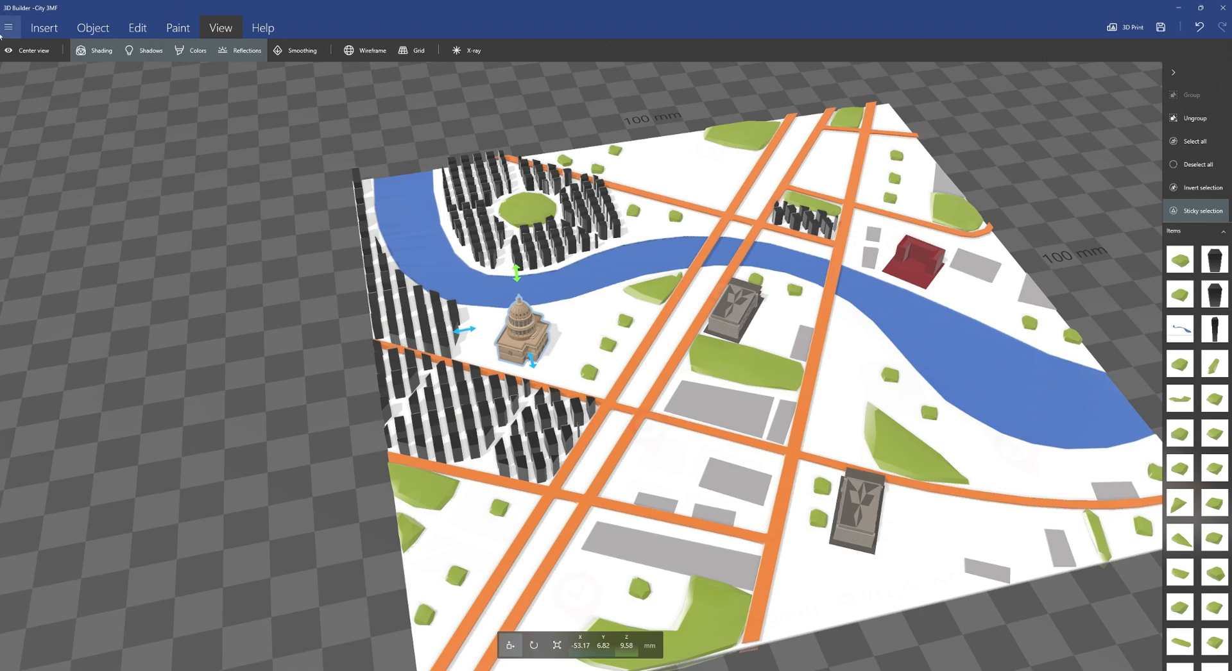
click(45, 28)
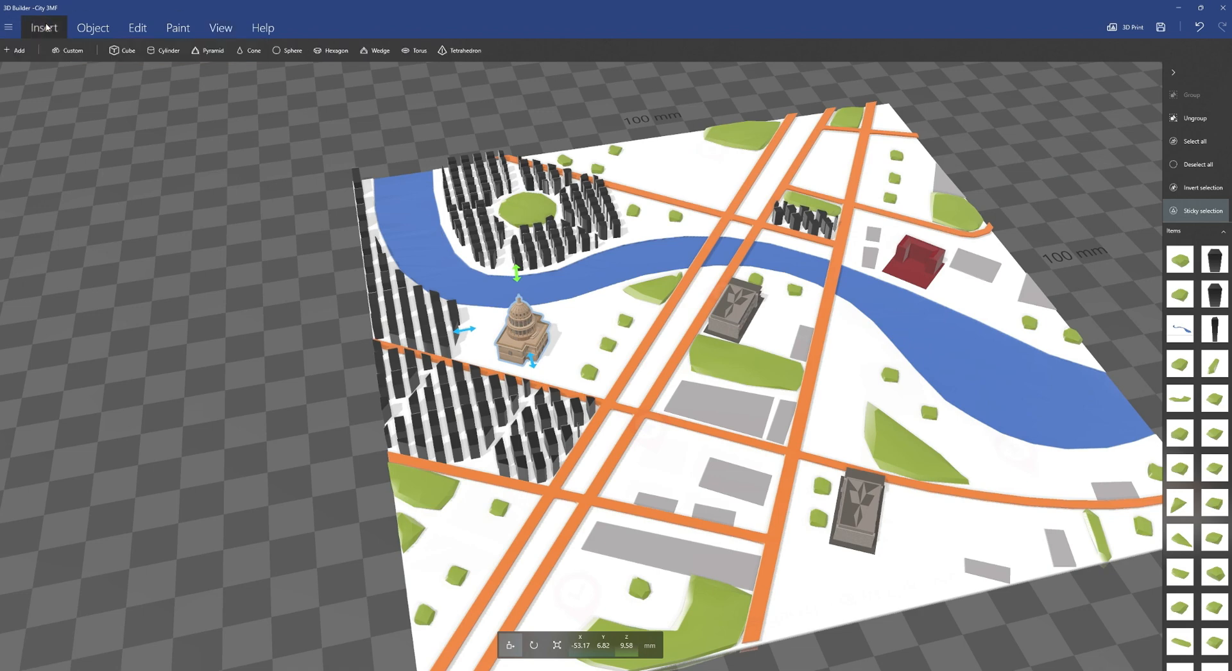
click(15, 50)
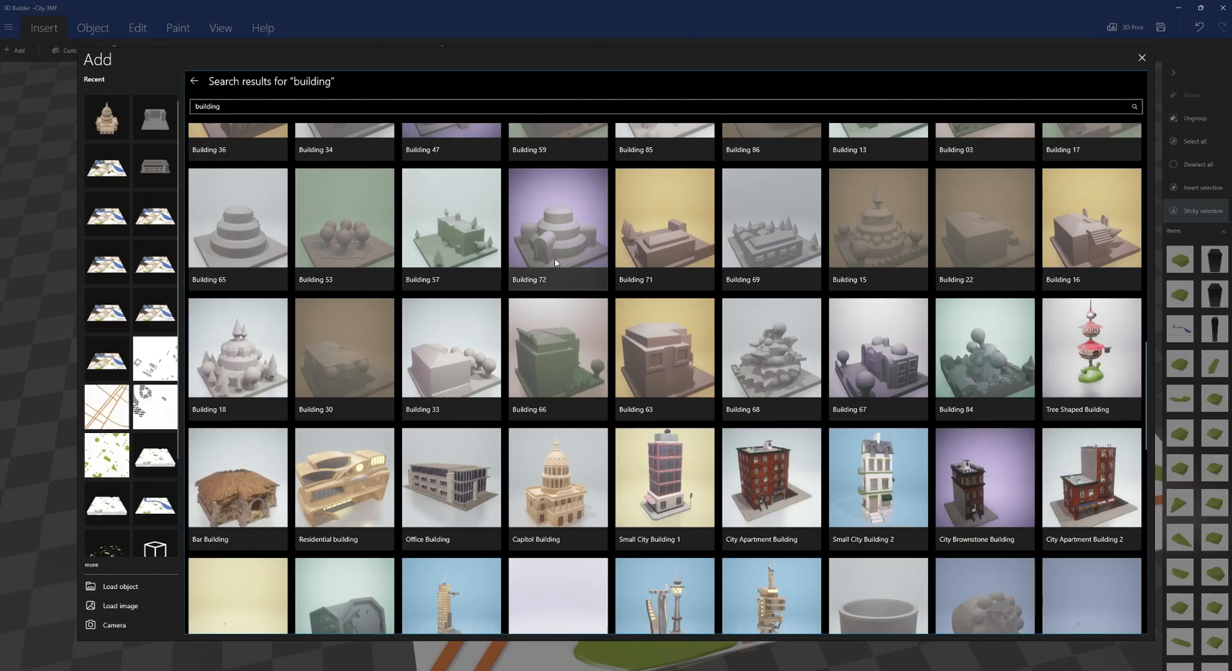
scroll(555, 262, down, 2)
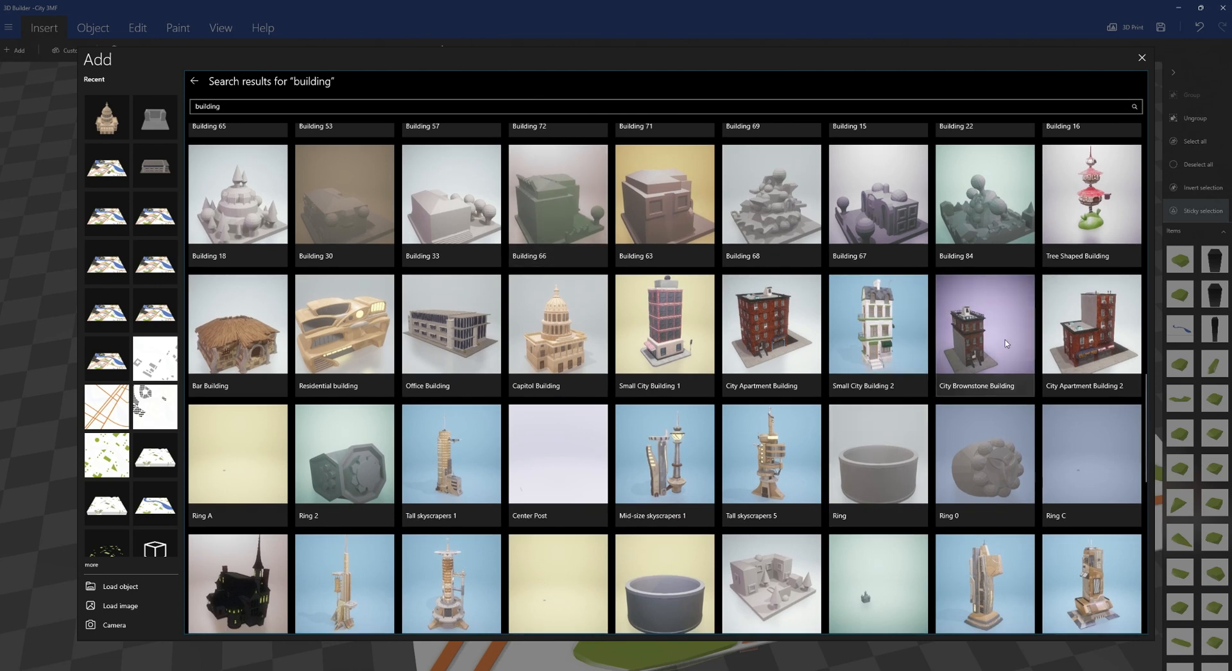
scroll(1006, 343, down, 3)
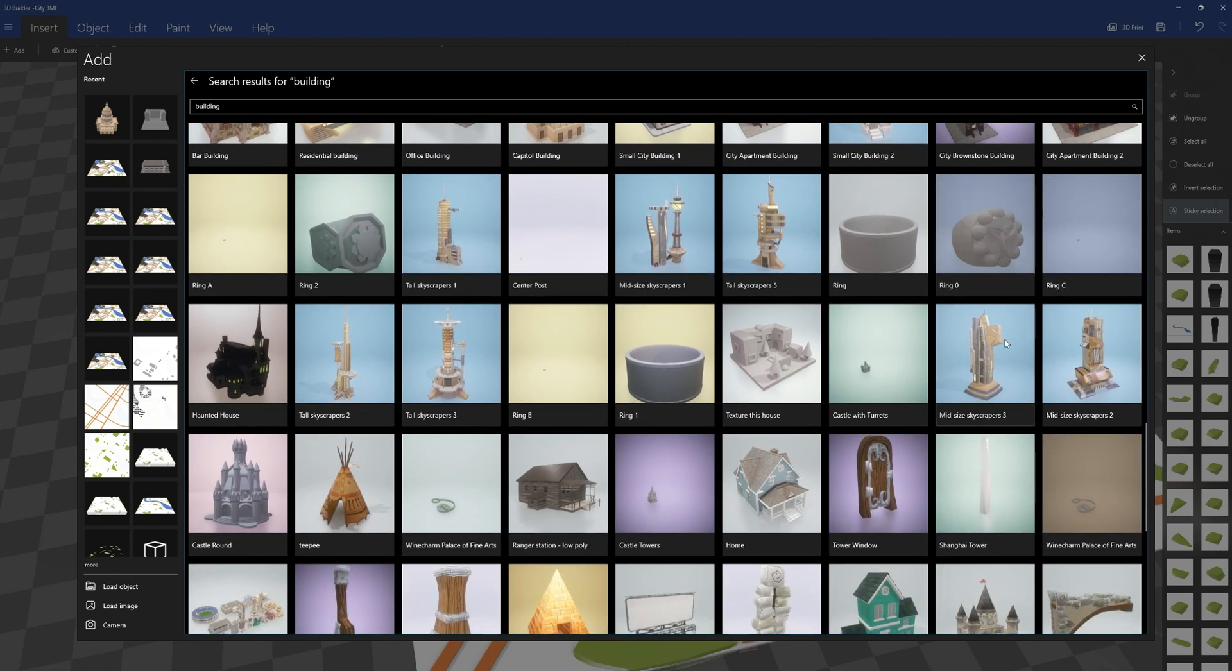
scroll(1006, 344, down, 1)
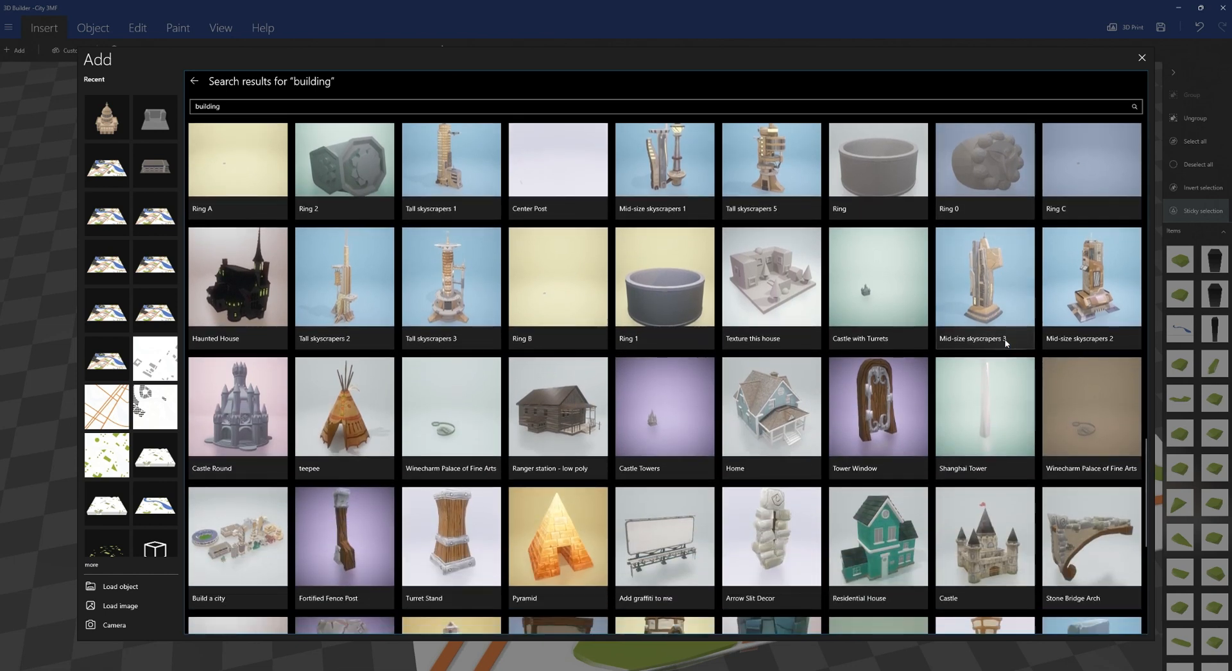
scroll(1005, 343, down, 1)
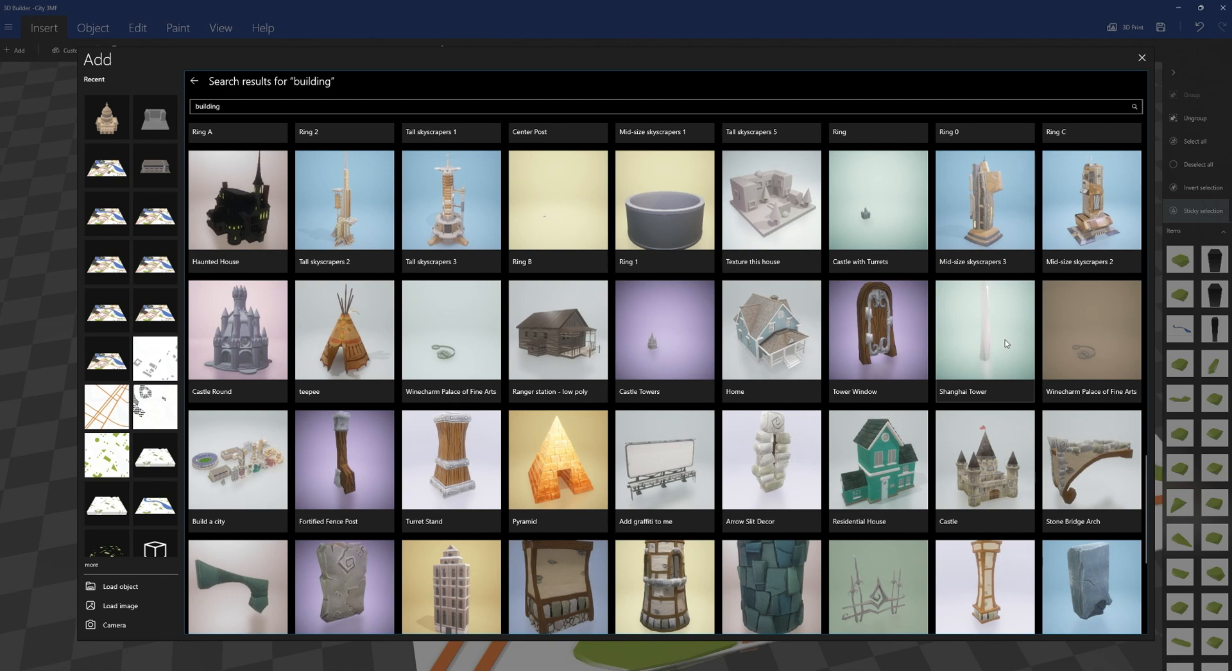
scroll(1006, 343, down, 2)
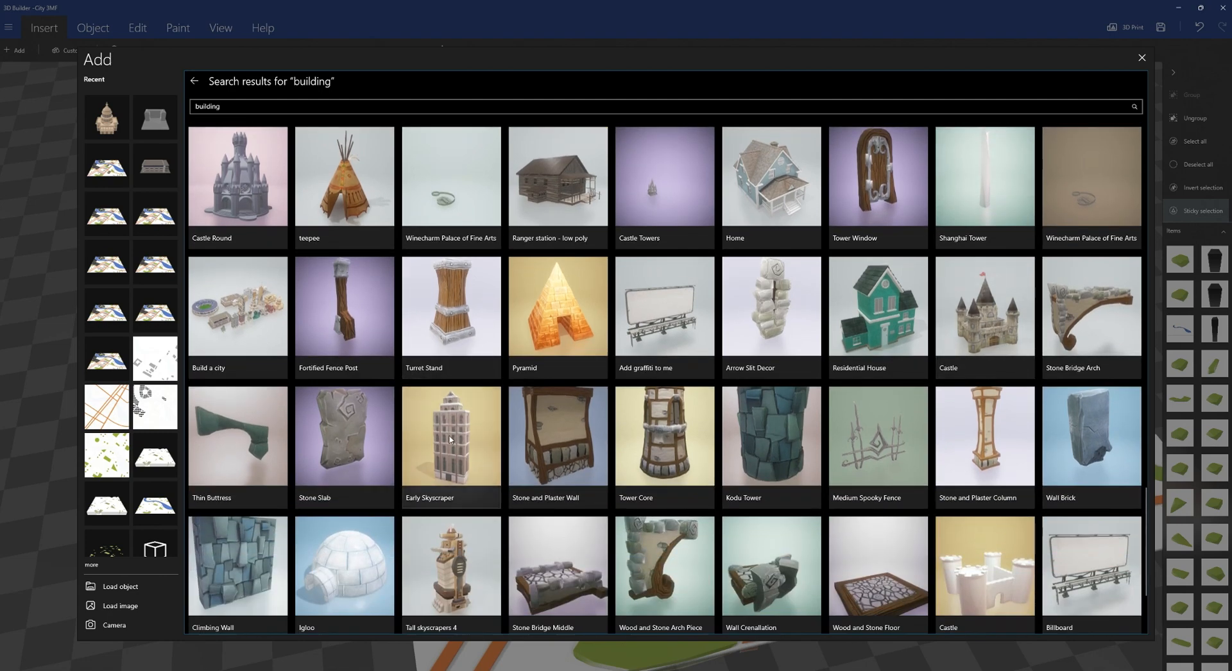
click(450, 440)
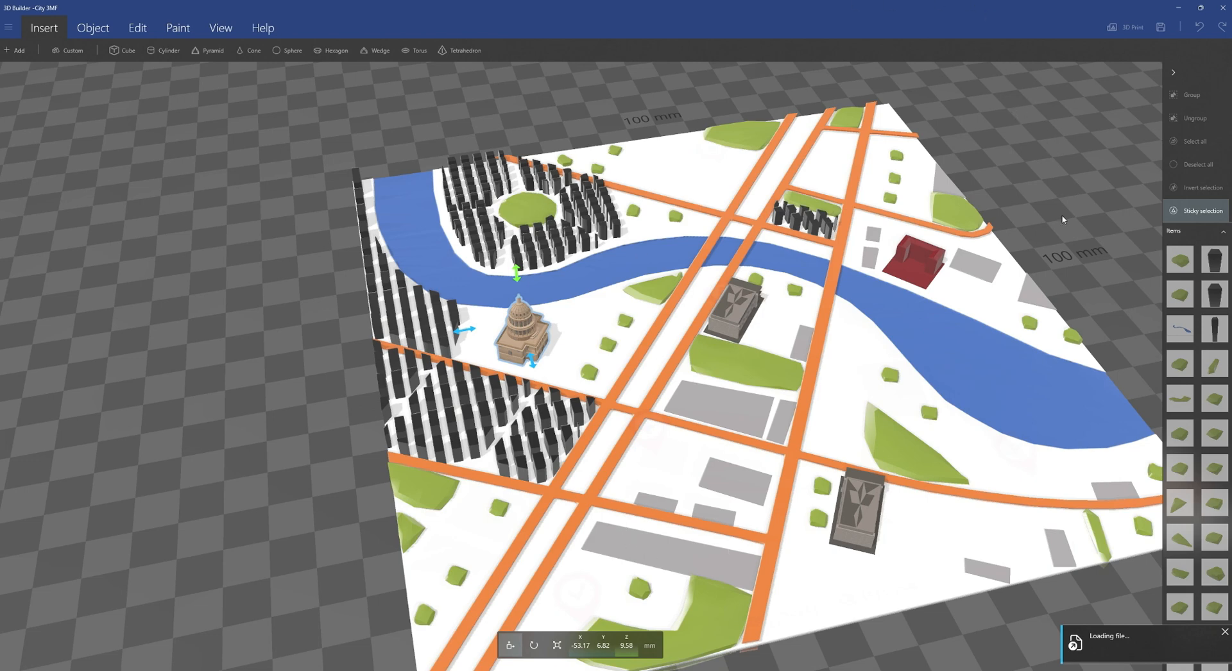
right_drag(1062, 220, 824, 190)
drag(929, 253, 950, 267)
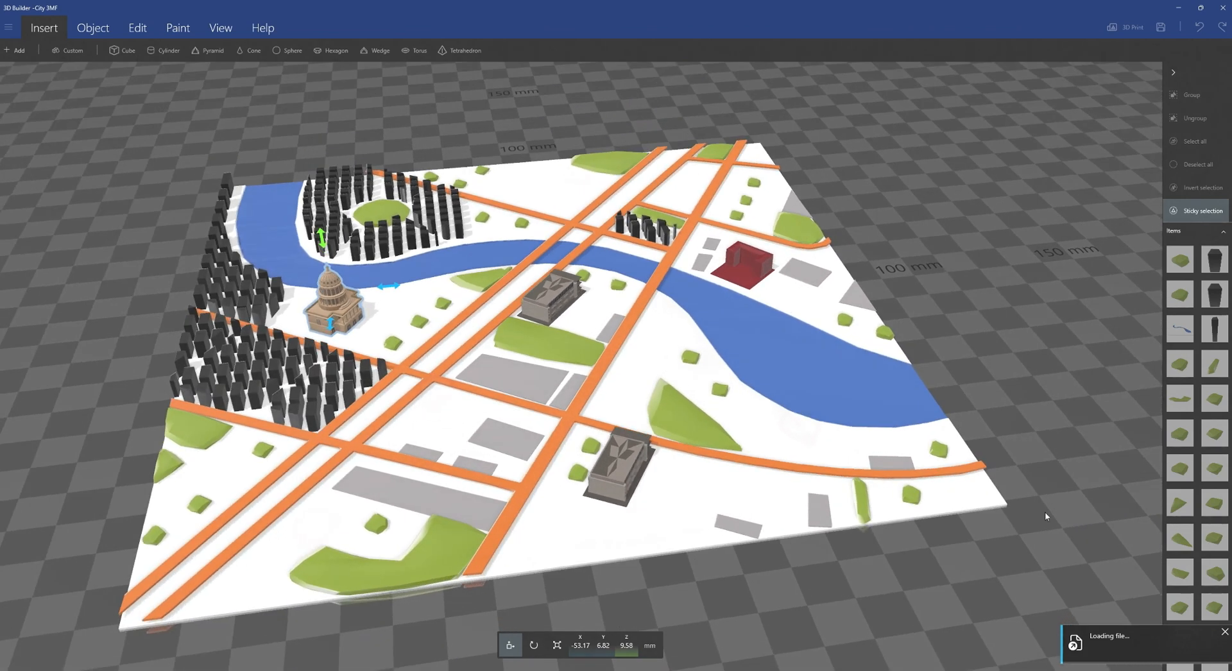
click(1224, 632)
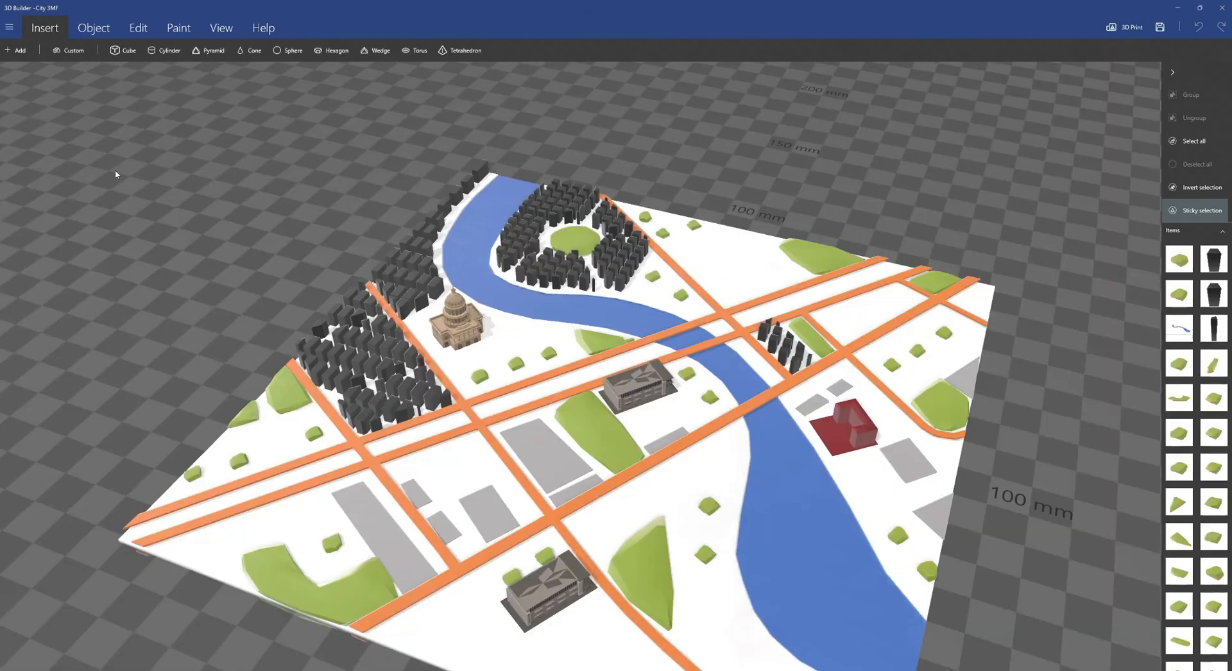
Step: Insert the Early Skyscraper model from the library's "building" search results into the city scene
click(16, 50)
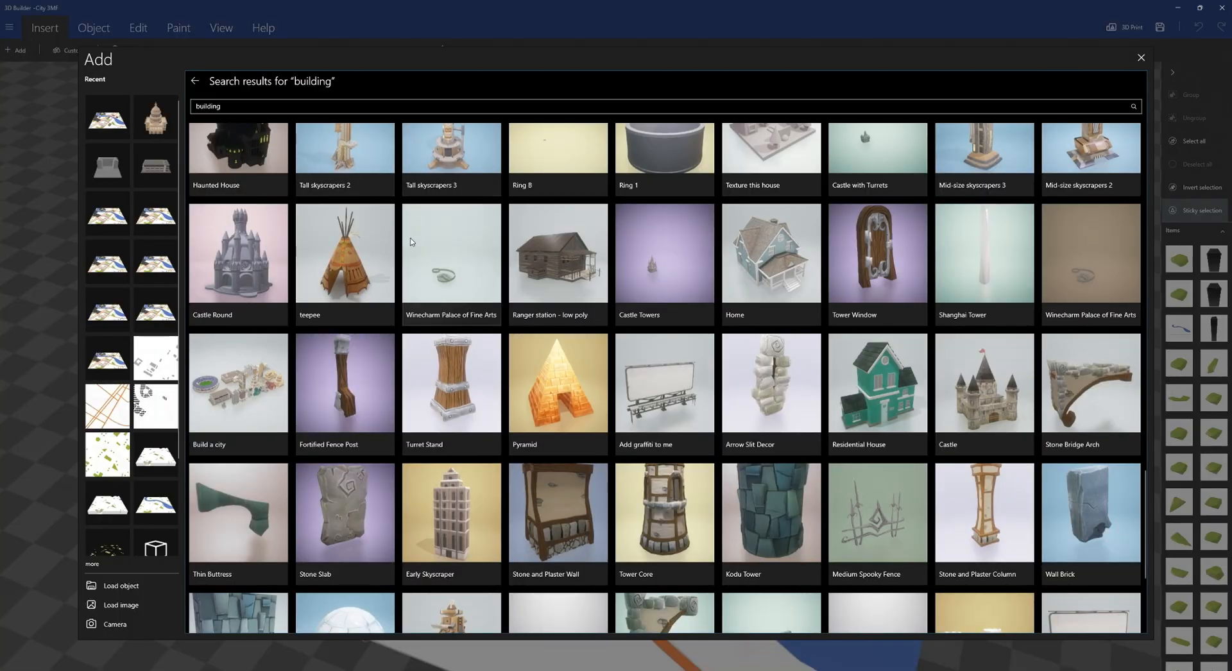
scroll(410, 236, up, 1)
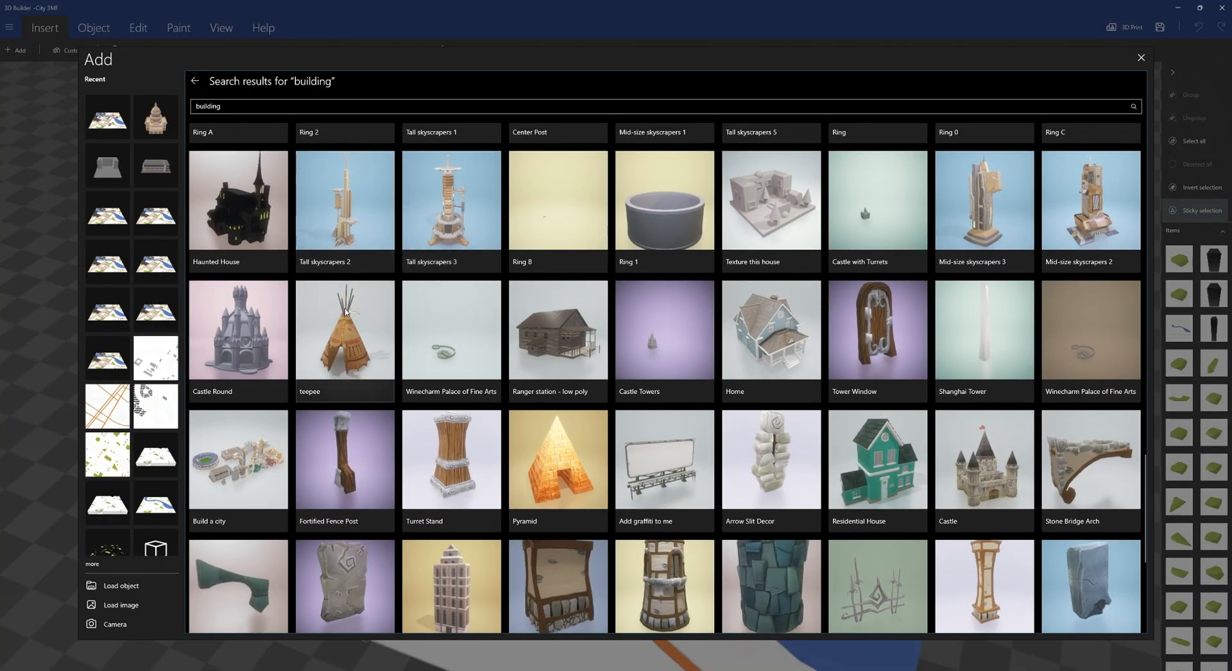
scroll(345, 312, down, 2)
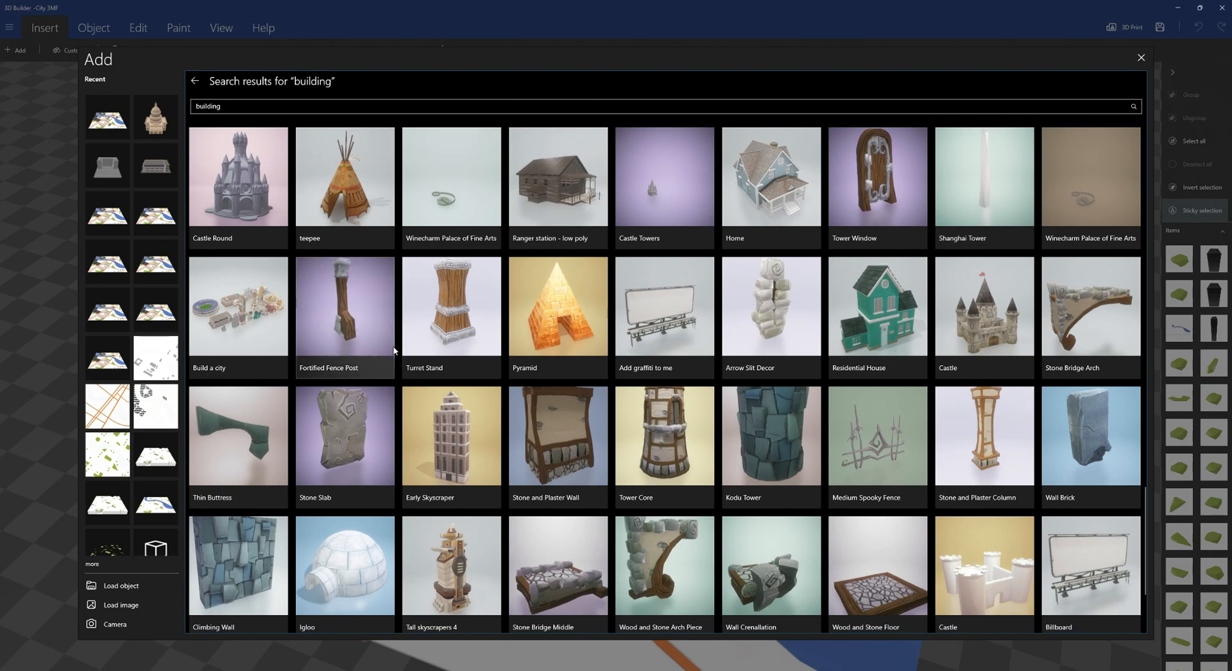
click(444, 459)
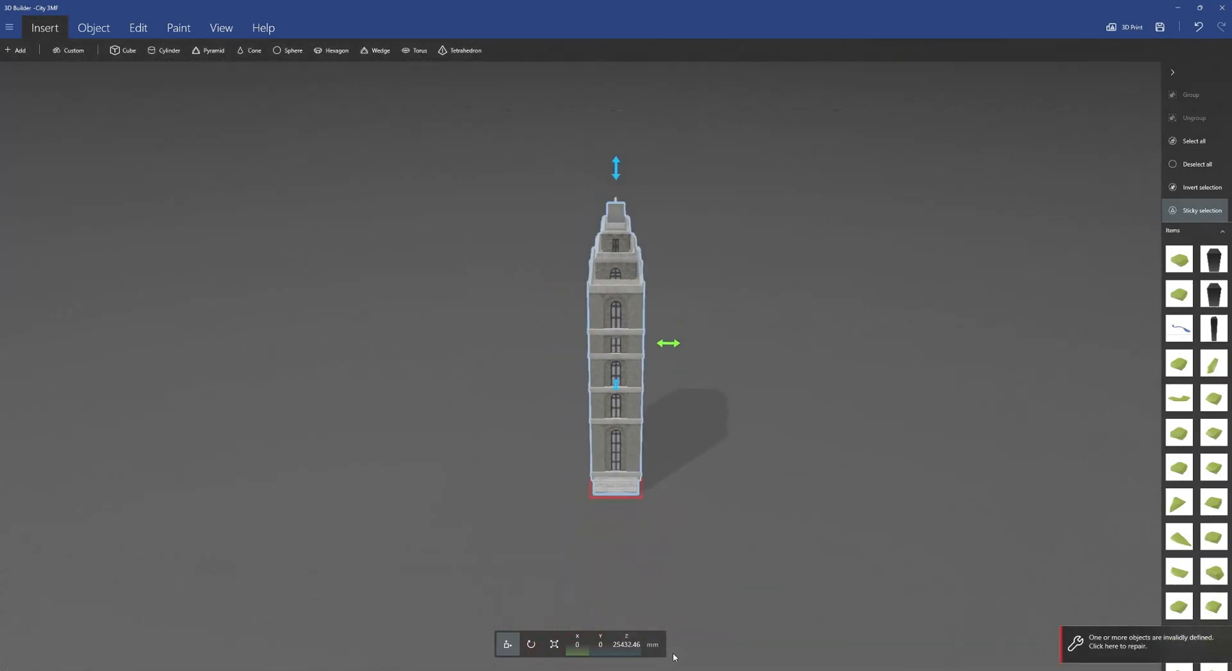
Step: Scale the Early Skyscraper proportionally to 20 mm along X and recentre the view on it
click(554, 646)
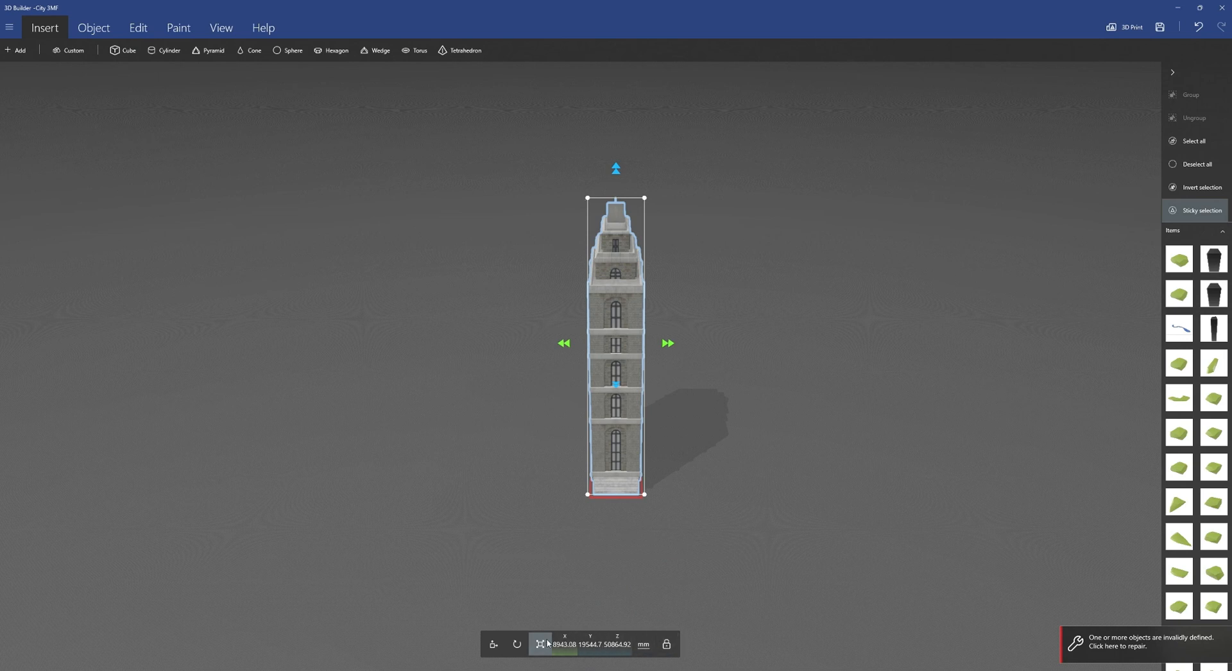
click(561, 645)
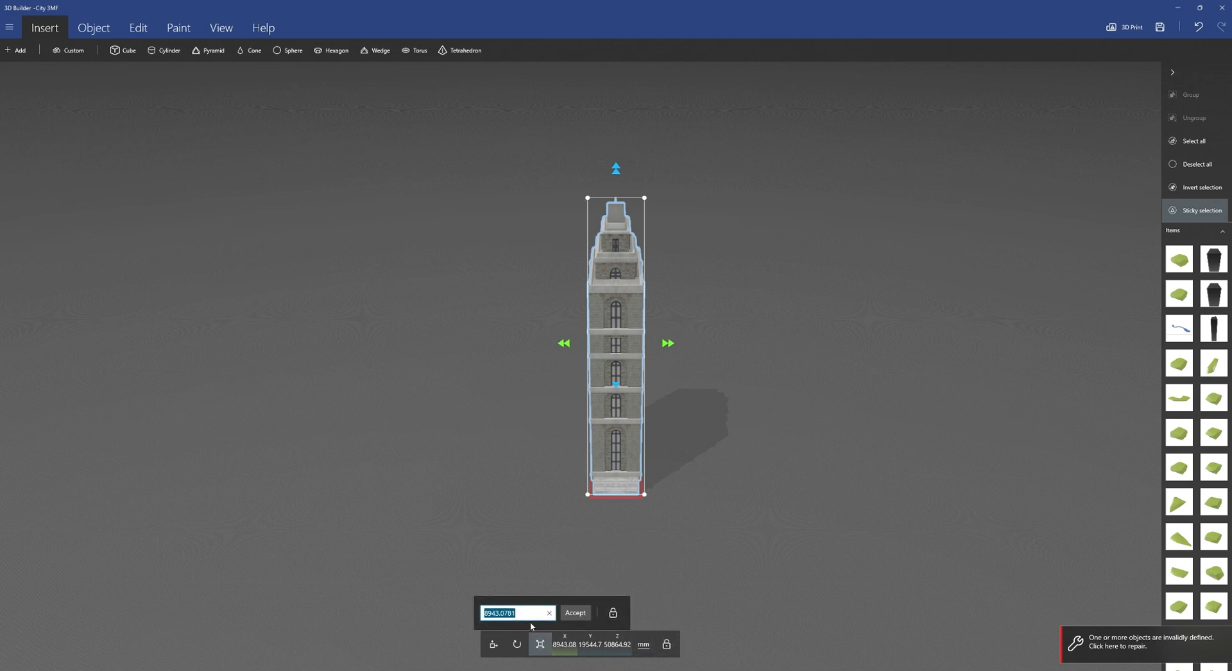
text(20)
key(Return)
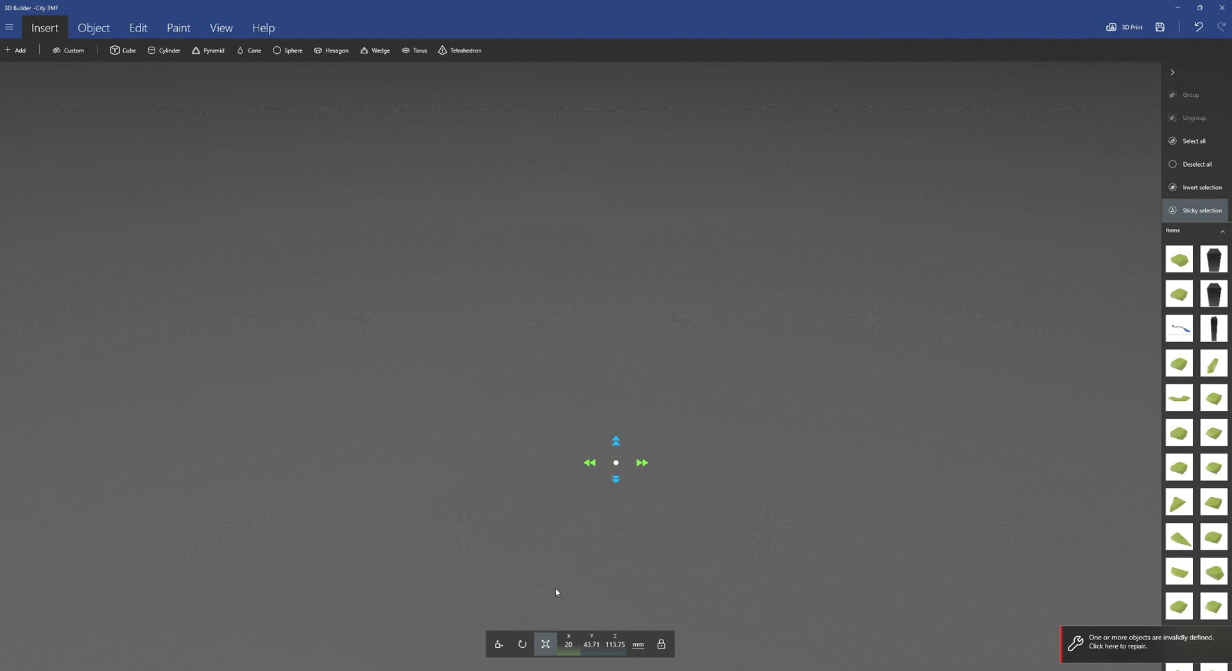
click(221, 28)
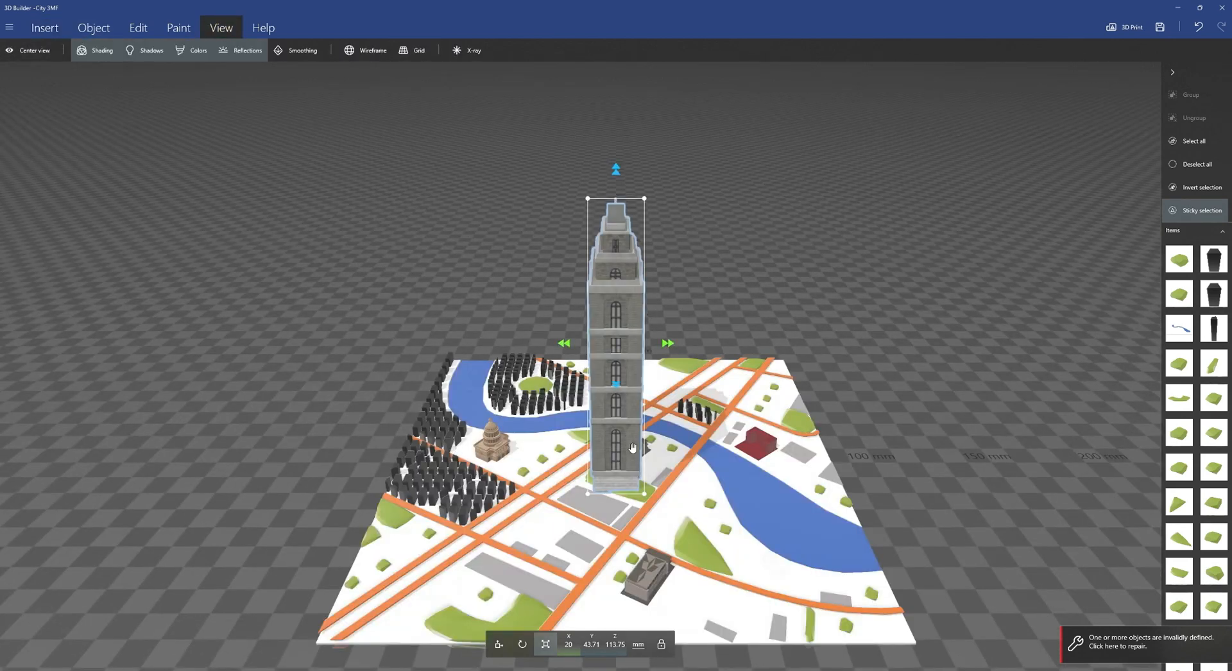
right_drag(852, 474, 669, 515)
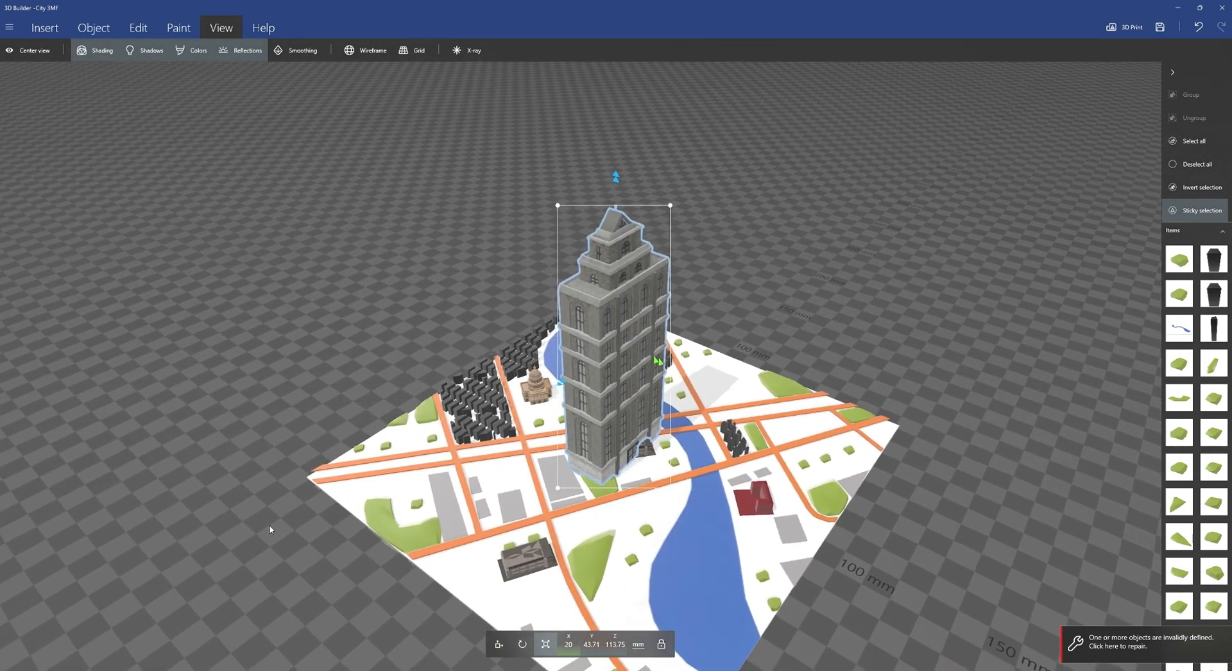
Step: Shrink the Early Skyscraper proportionally to 6.86 × 14.99 × 39.02 mm and bring up the reference map image
right_drag(379, 252, 623, 589)
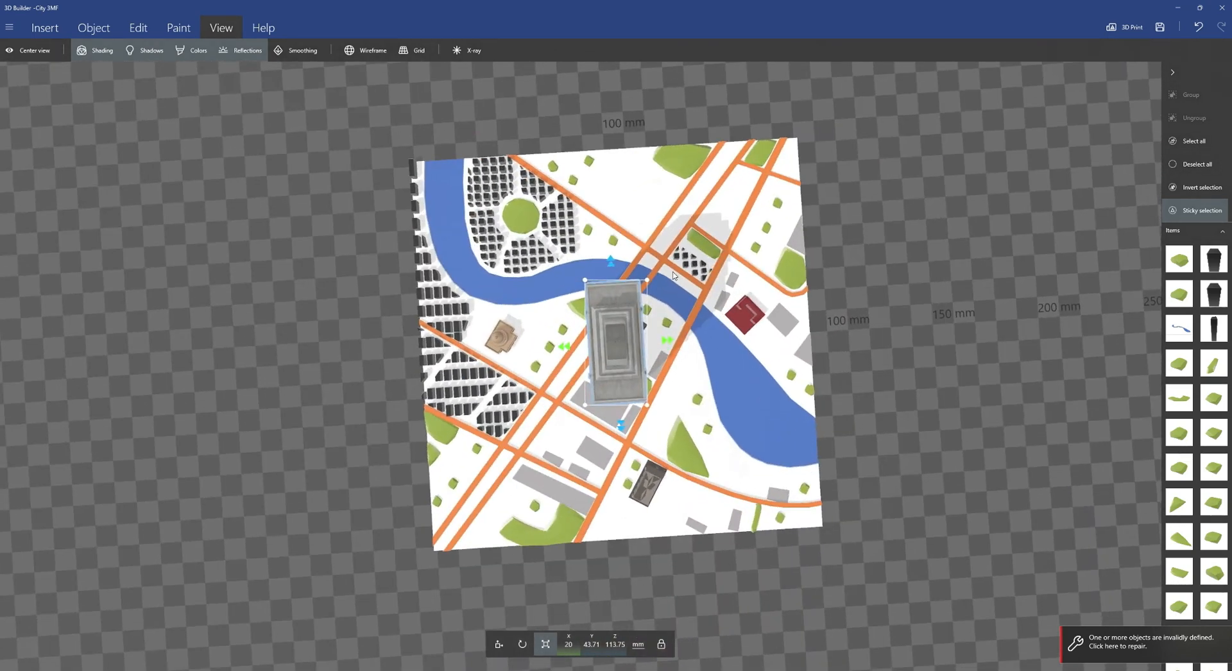
drag(610, 262, 616, 335)
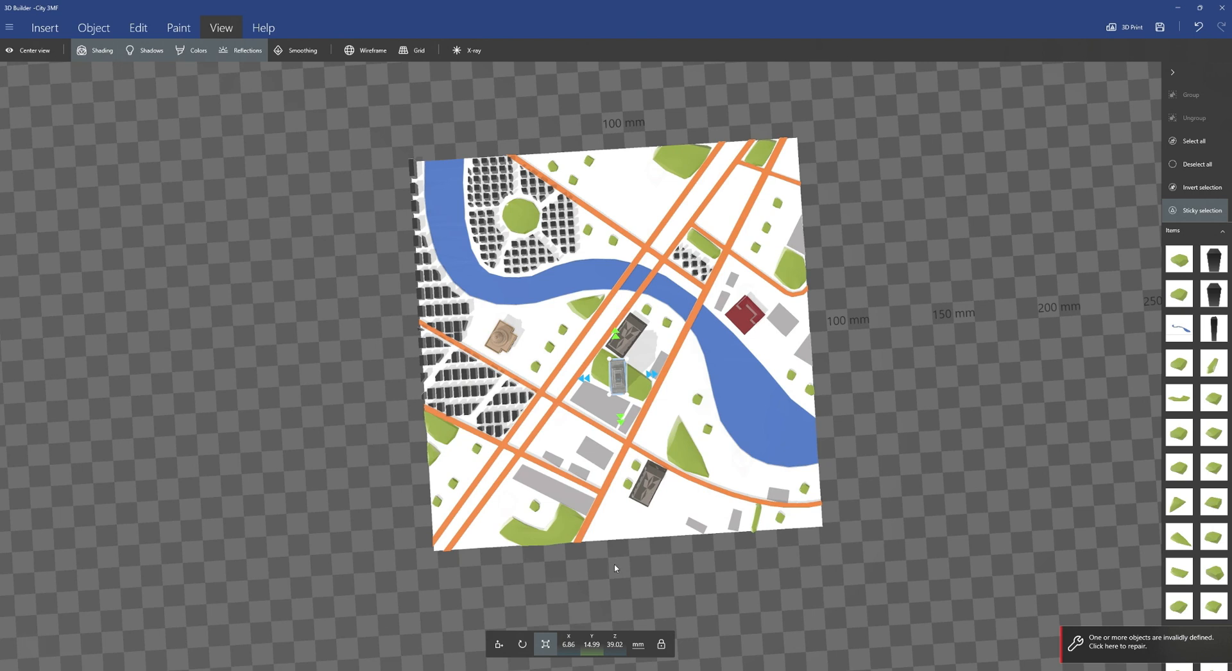
click(843, 670)
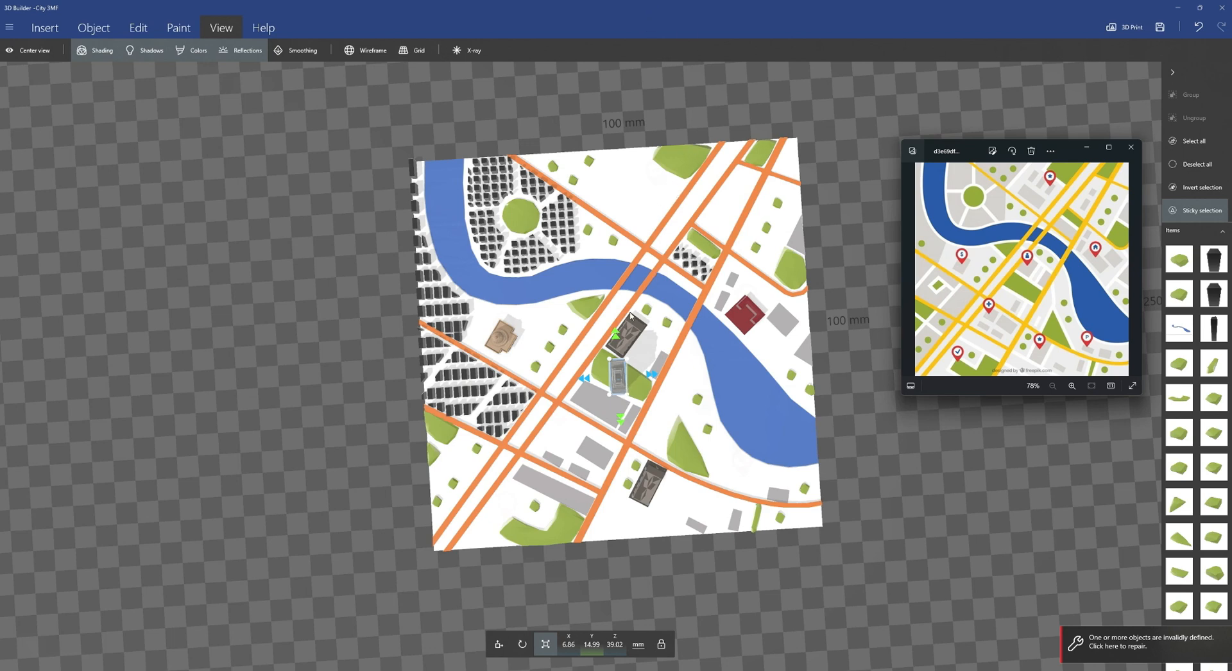
Step: Move the Early Skyscraper across the river to X 21.64, Y 66.05 mm, near the park by the map's far edge
click(499, 644)
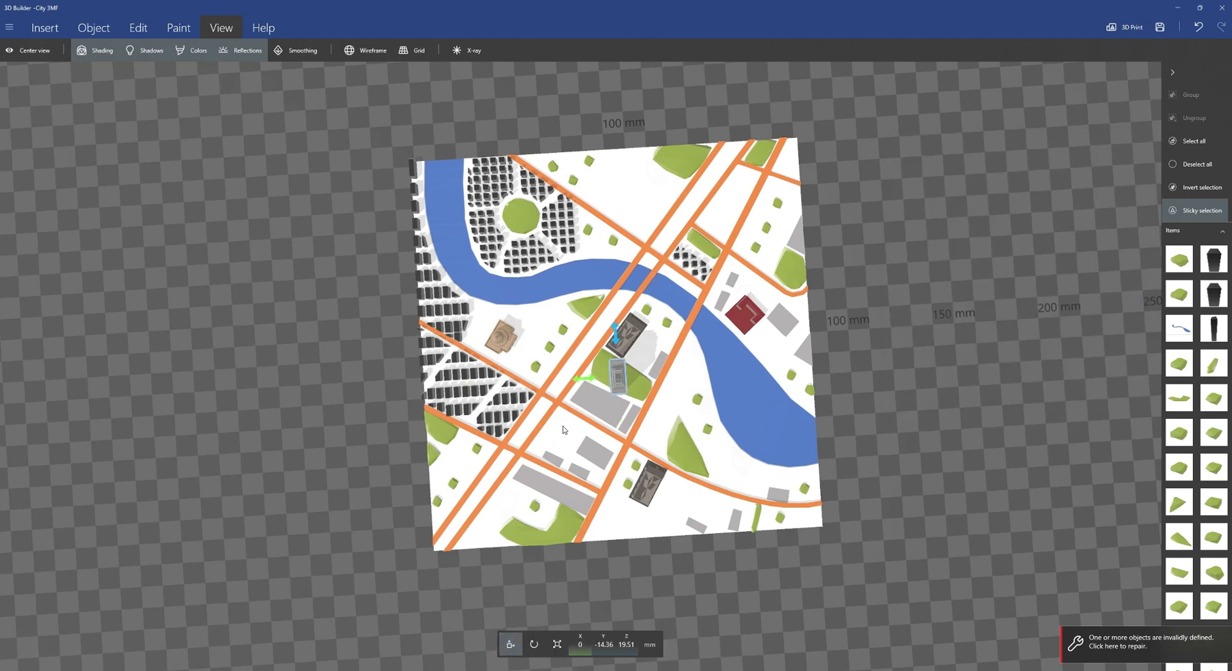
drag(614, 380, 650, 230)
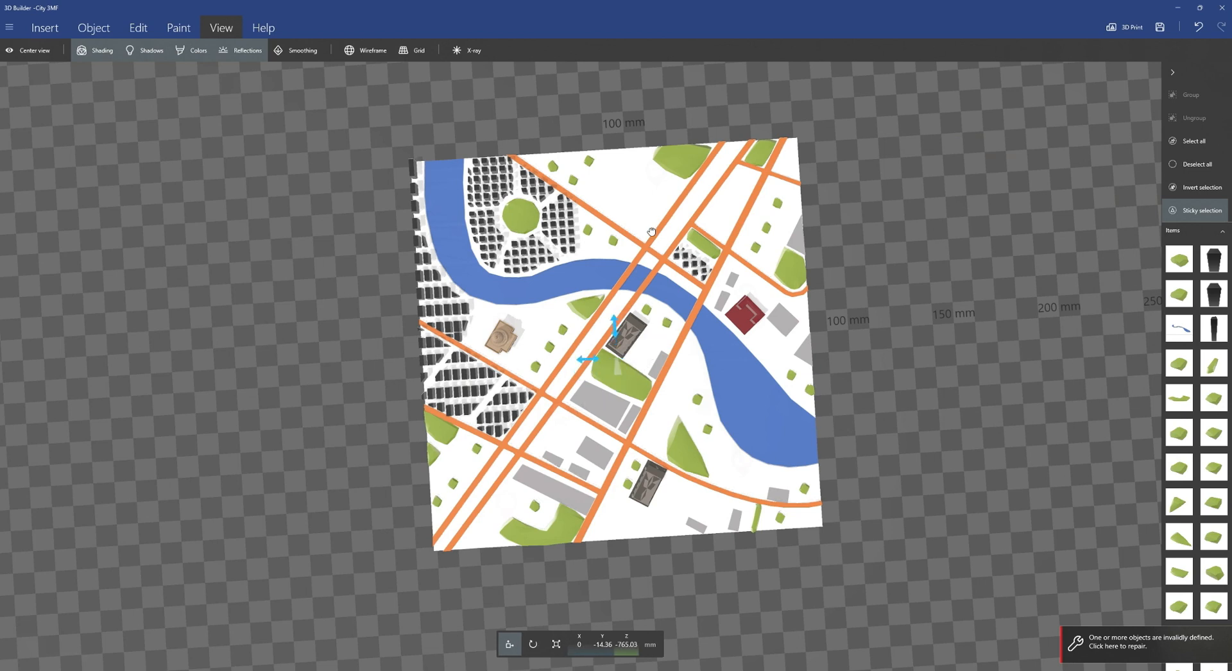
key(ctrl+z)
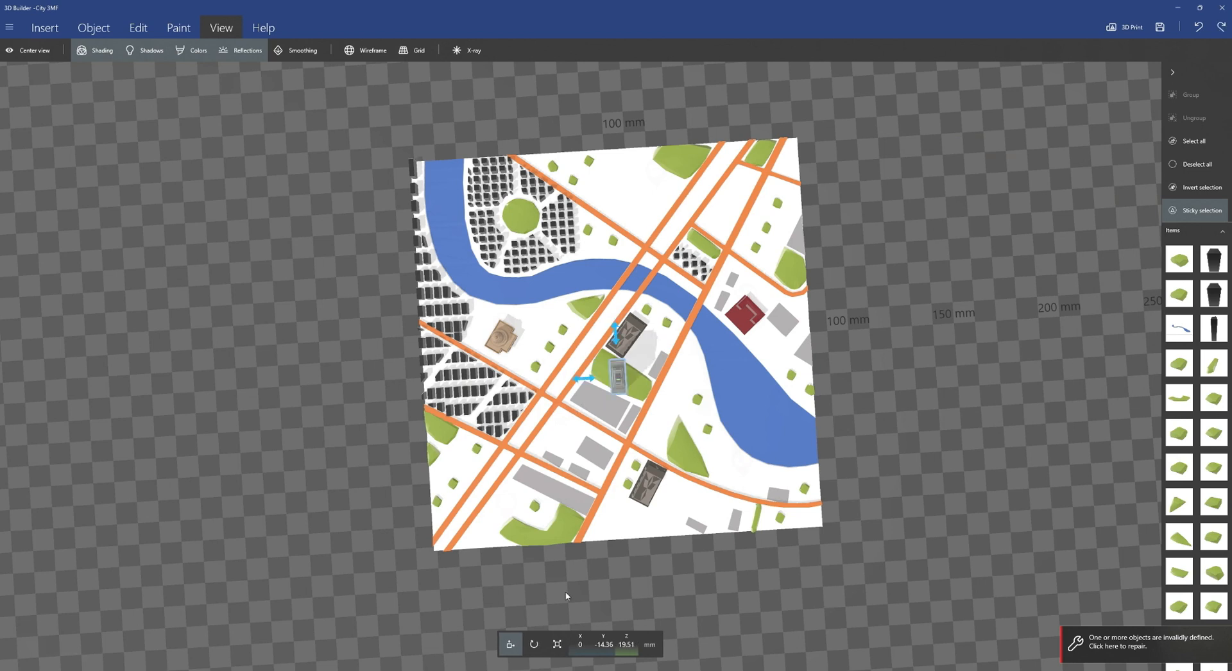
drag(950, 466, 941, 471)
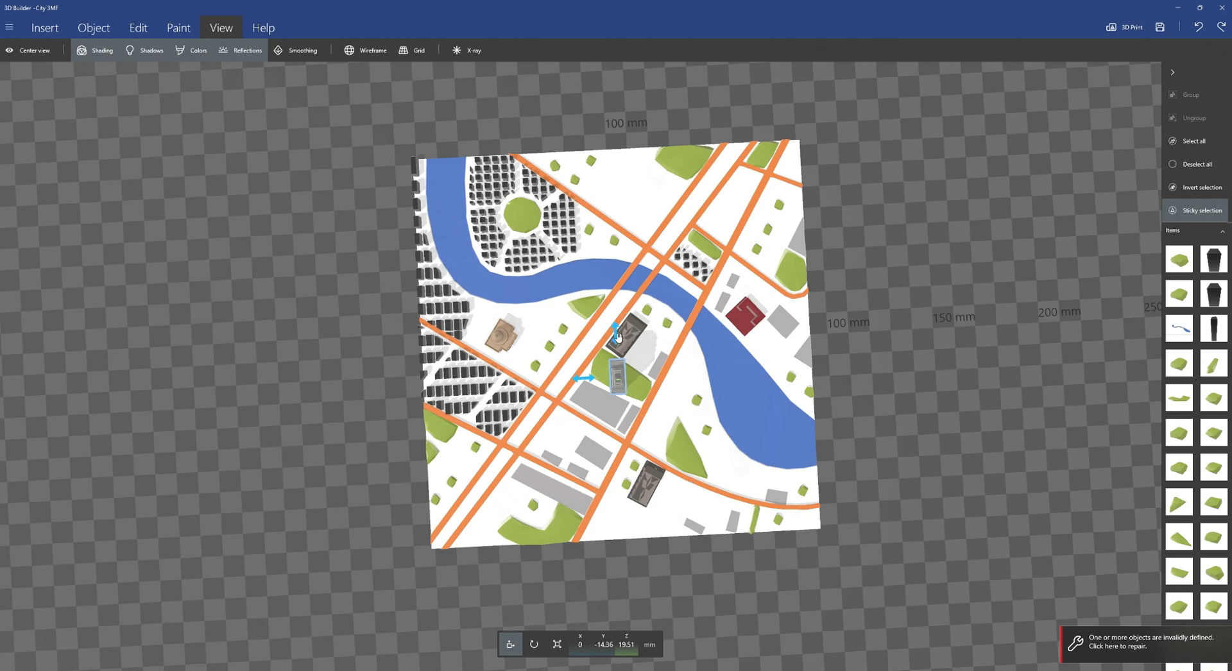
drag(616, 337, 624, 201)
drag(872, 393, 751, 347)
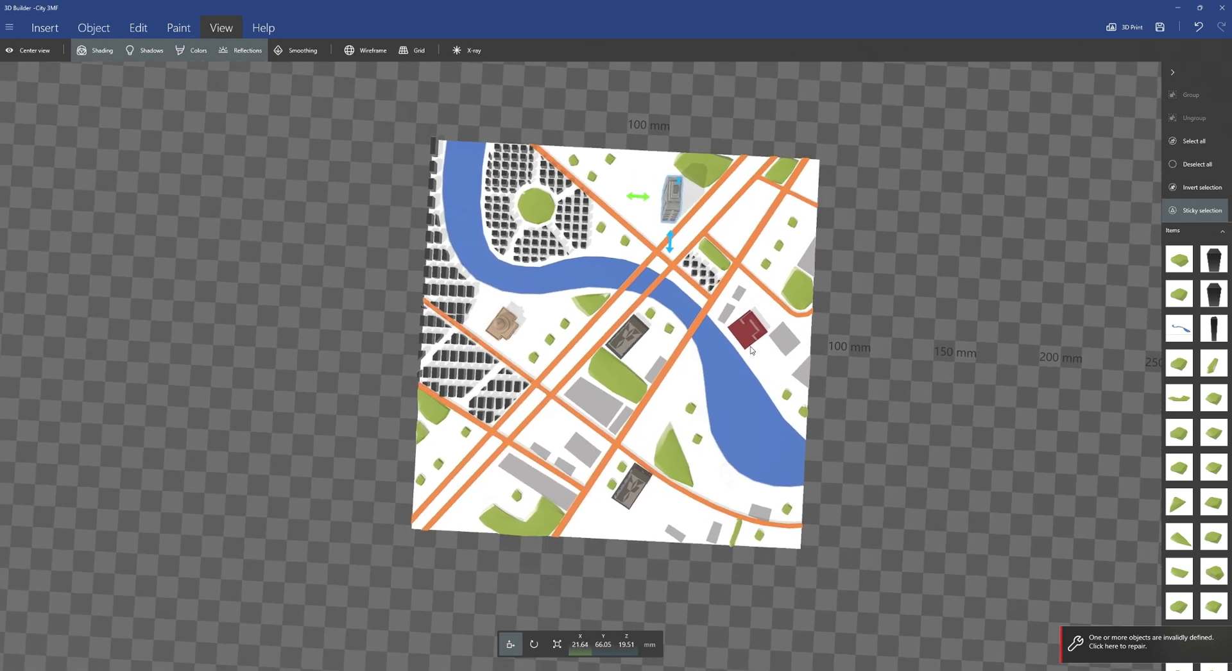
Step: Rotate the Early Skyscraper to a yaw of -40.43 degrees and shift it to X 27.75, Y 69.95 mm alongside the double road
click(533, 644)
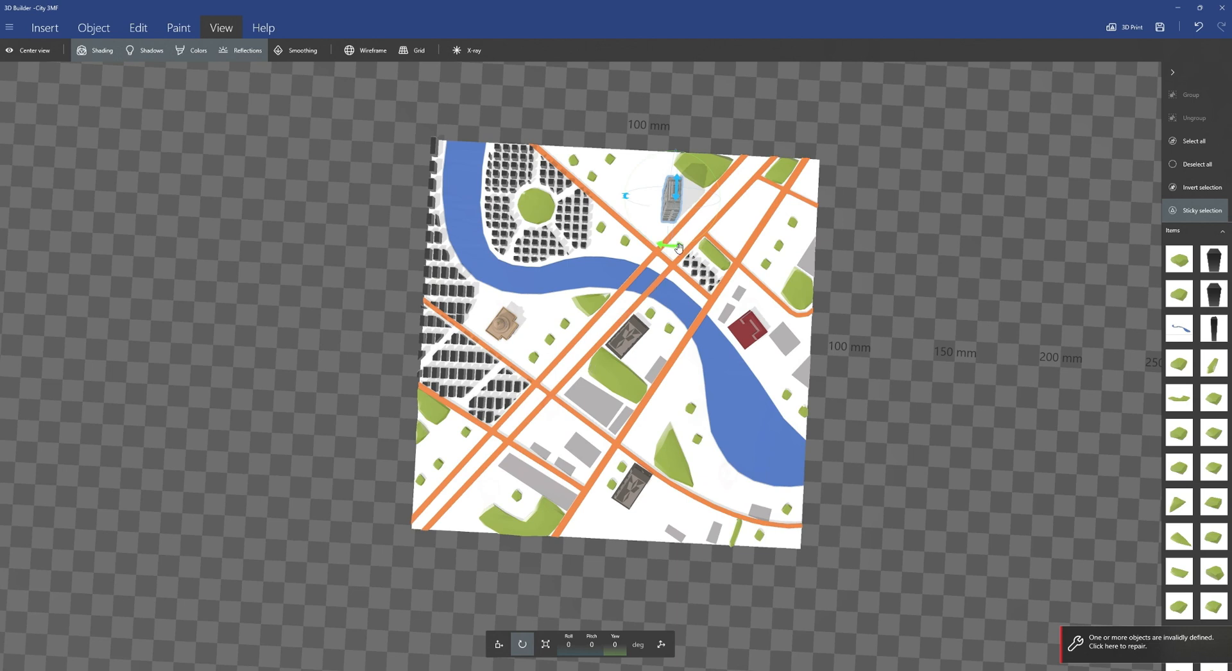
drag(671, 245, 639, 250)
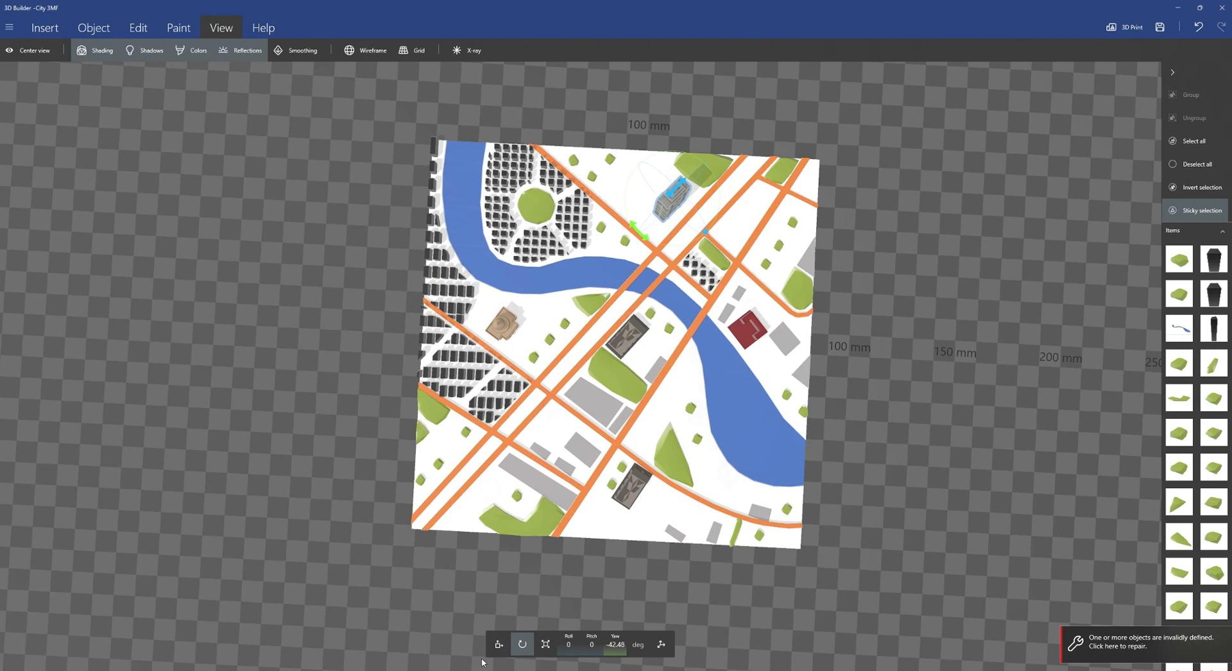
click(499, 644)
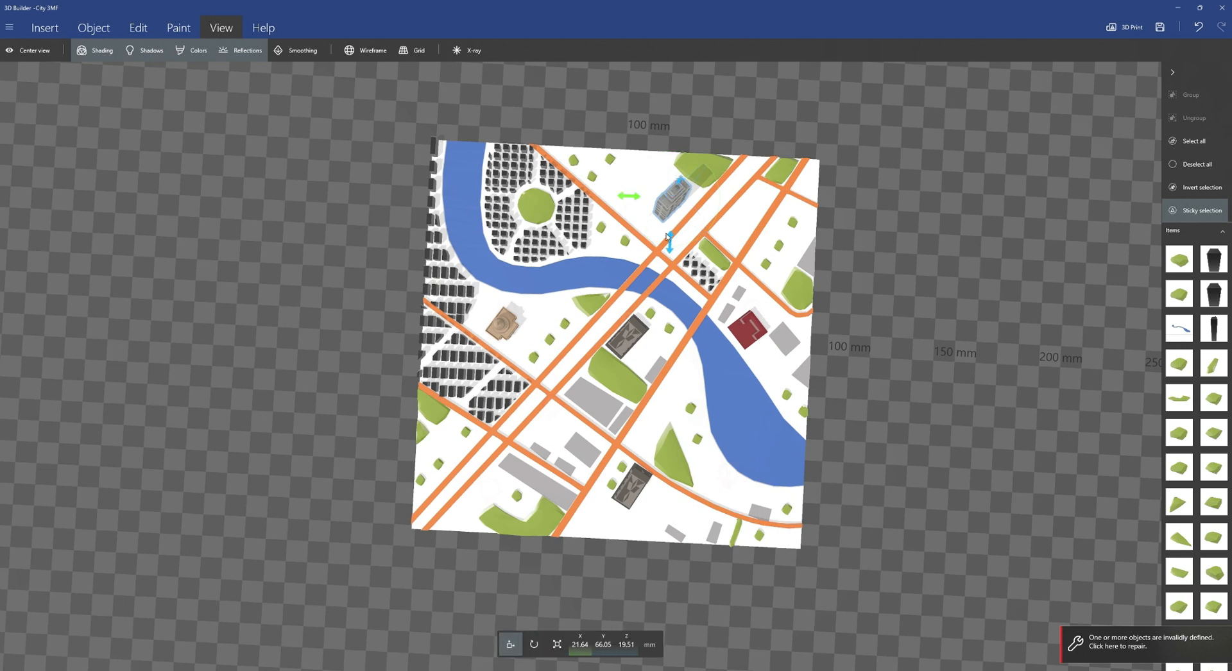
drag(658, 212, 677, 198)
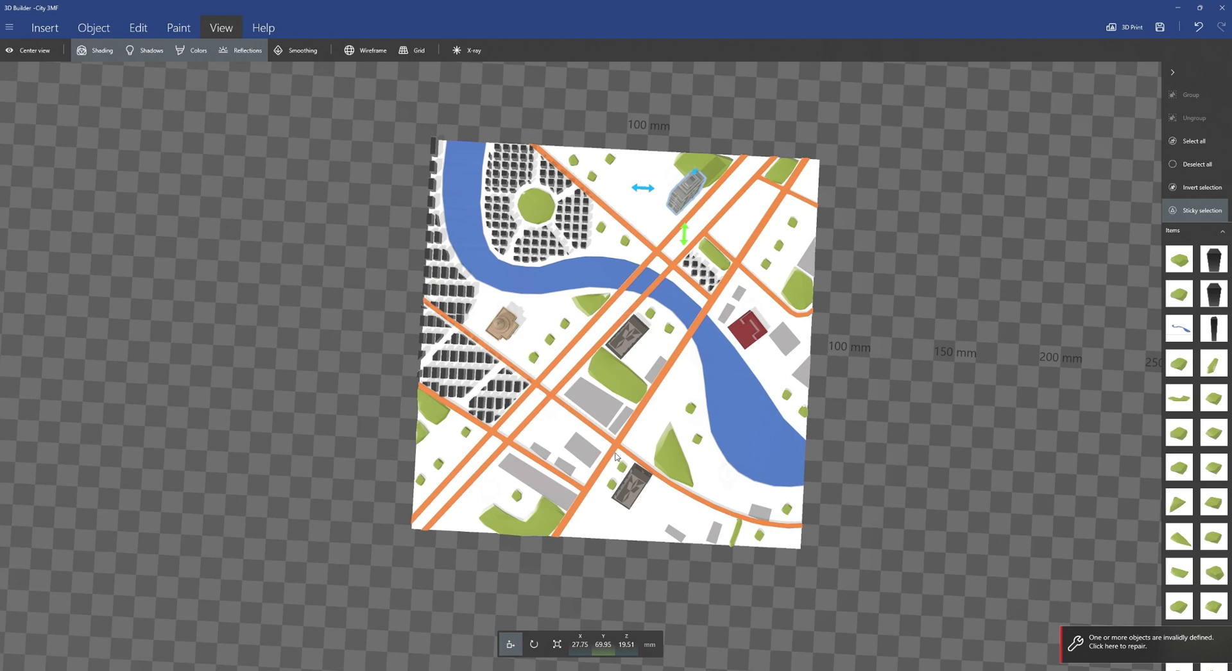
click(534, 644)
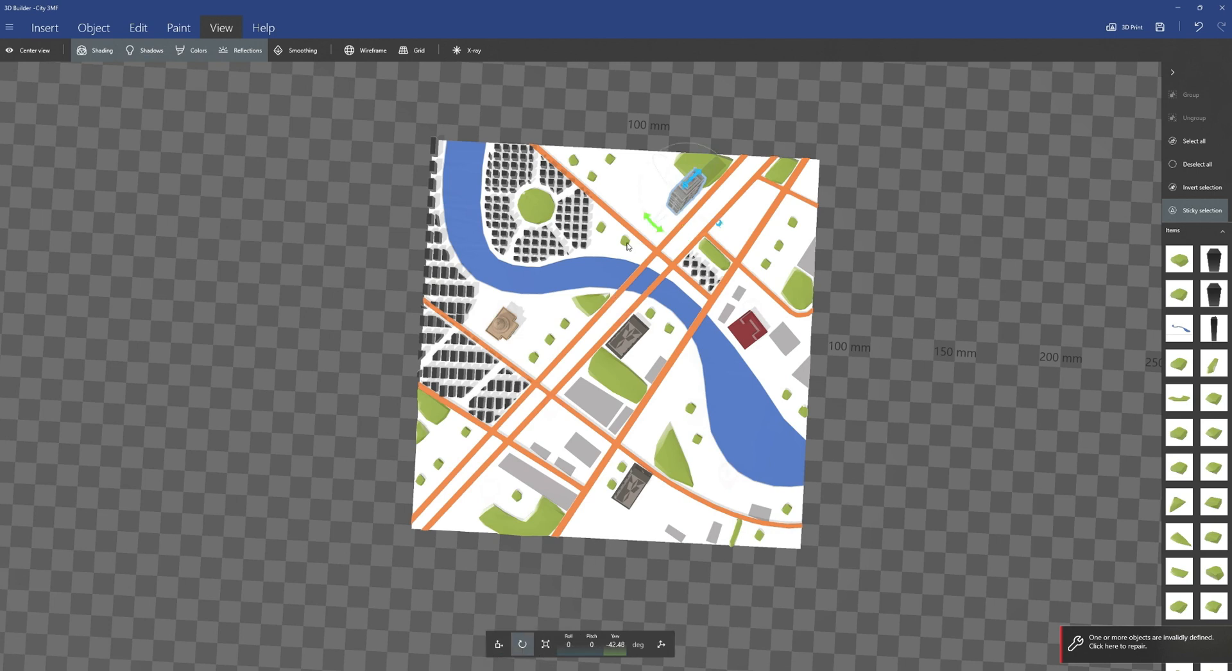
drag(649, 226, 657, 229)
Step: Raise the Early Skyscraper to Z 20.44 mm so it stands on the map surface, and deselect it
drag(899, 437, 688, 252)
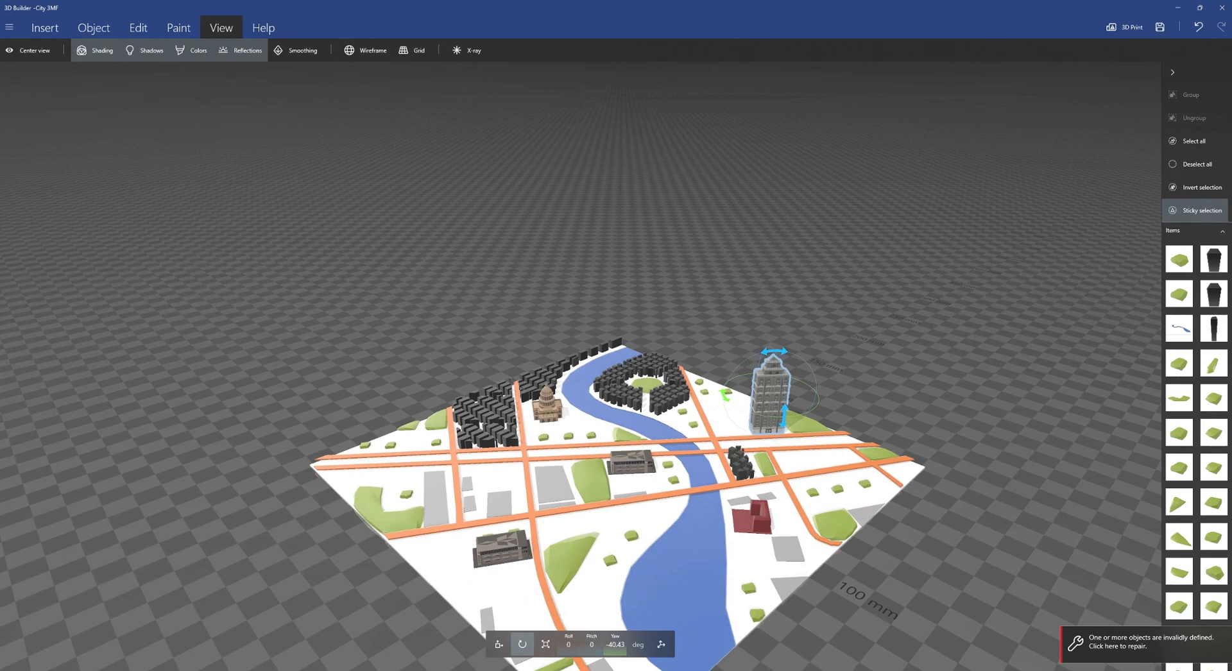
click(498, 644)
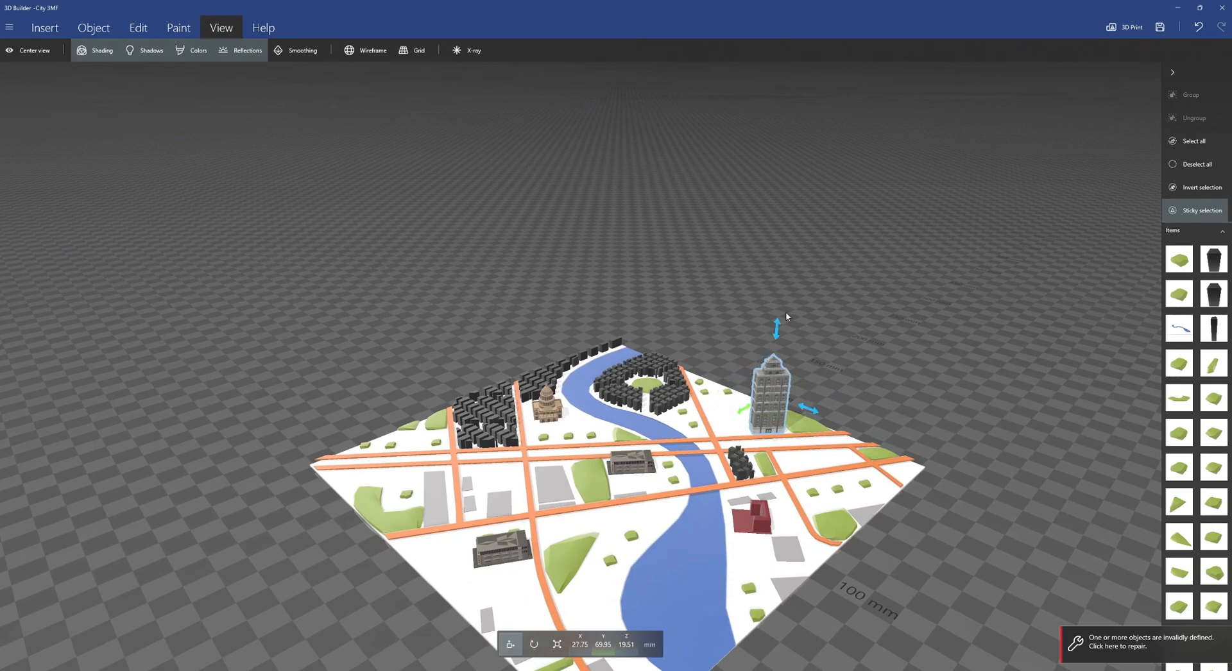
drag(778, 336, 775, 332)
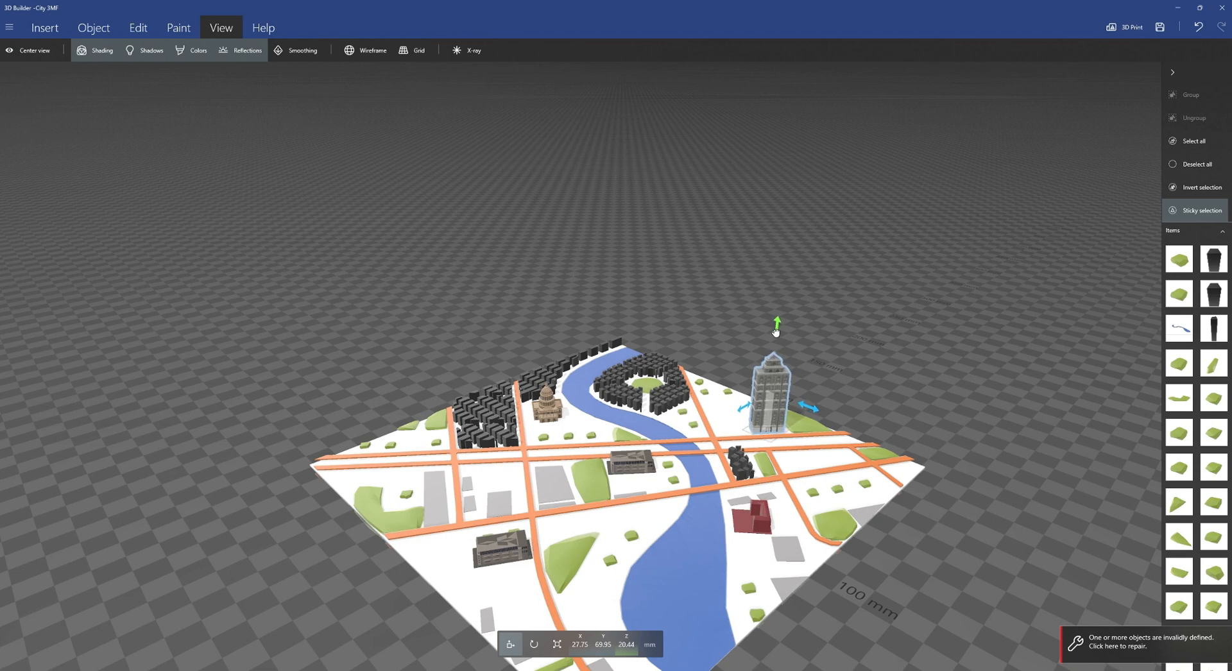
scroll(857, 515, up, 4)
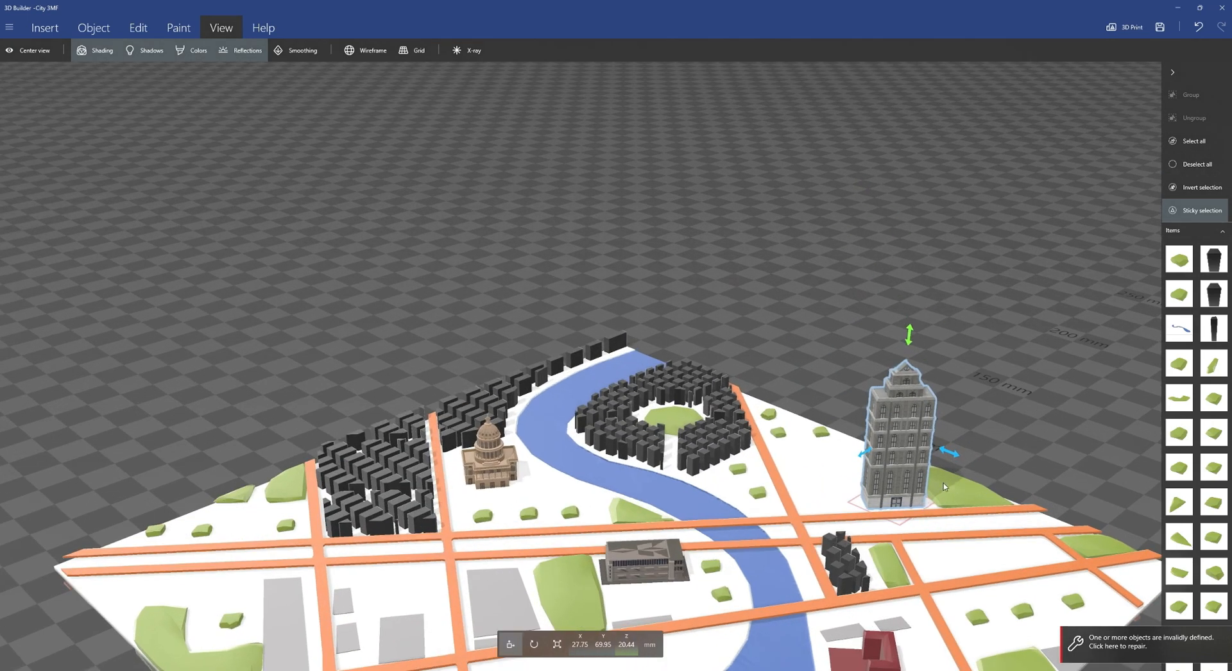
click(876, 483)
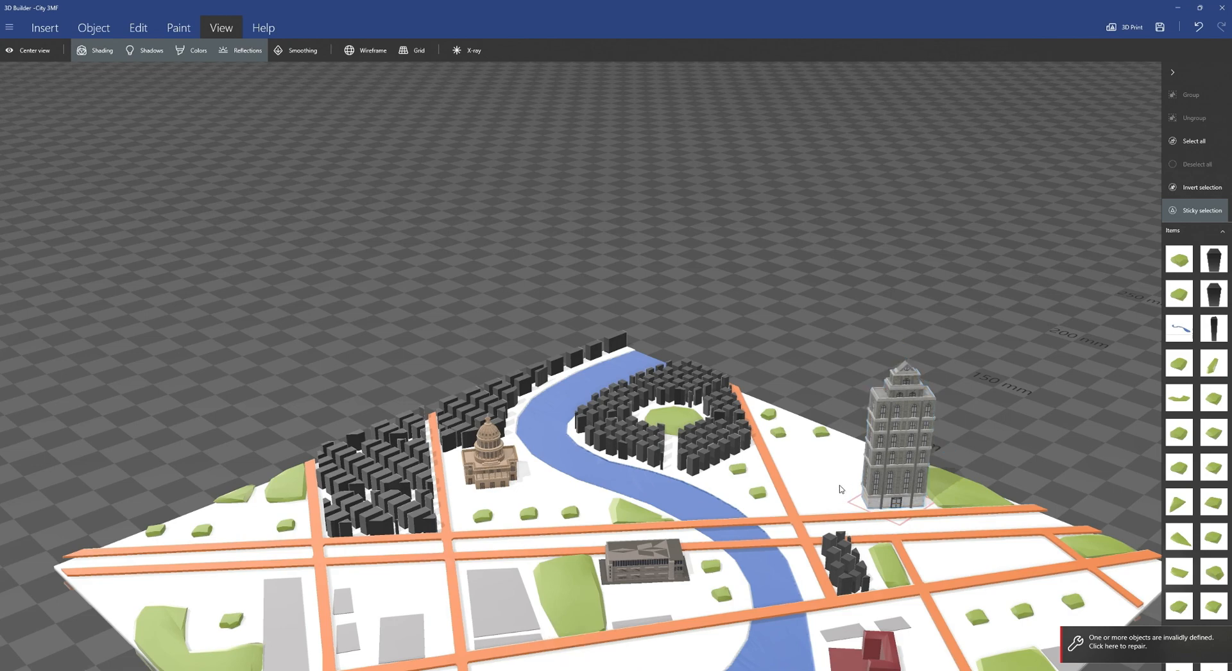
drag(1049, 357, 1014, 394)
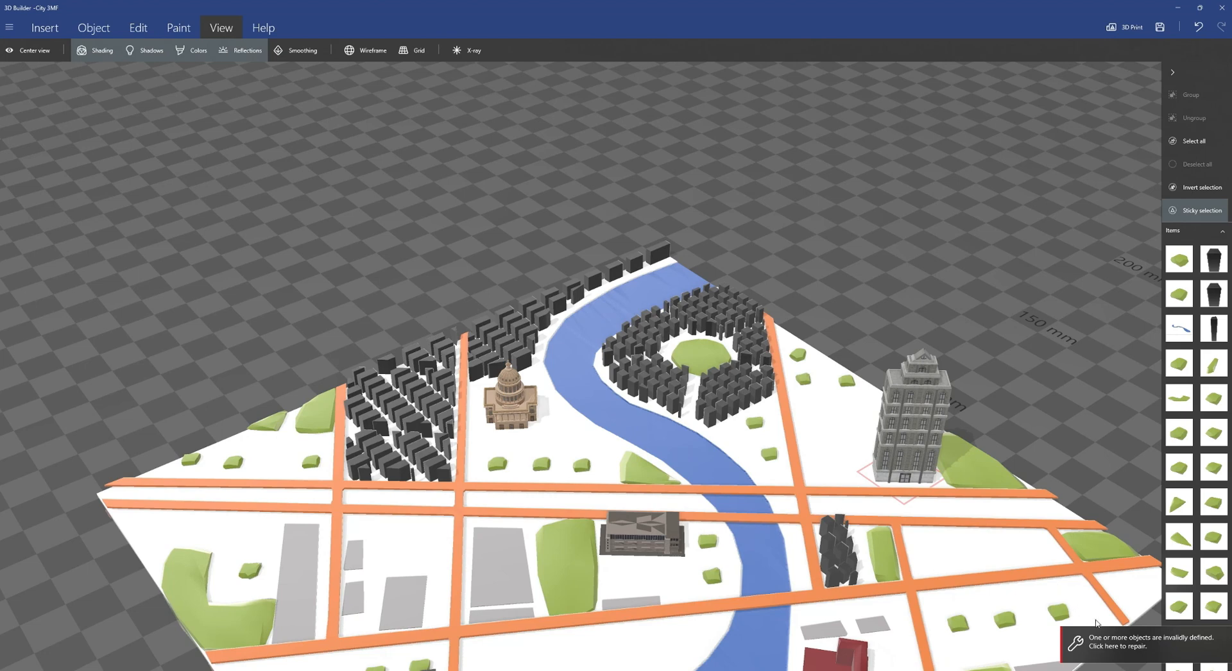
Step: Repair the invalidly defined Early Skyscraper and inspect the whole city scene
click(1109, 637)
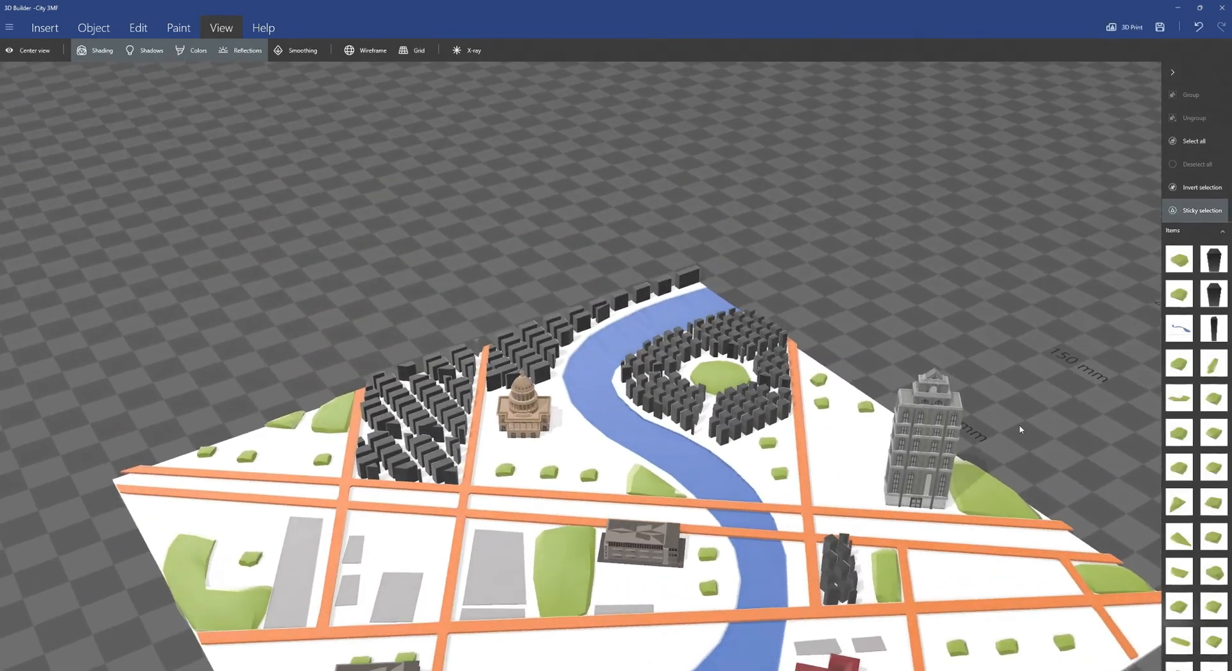
scroll(174, 348, down, 3)
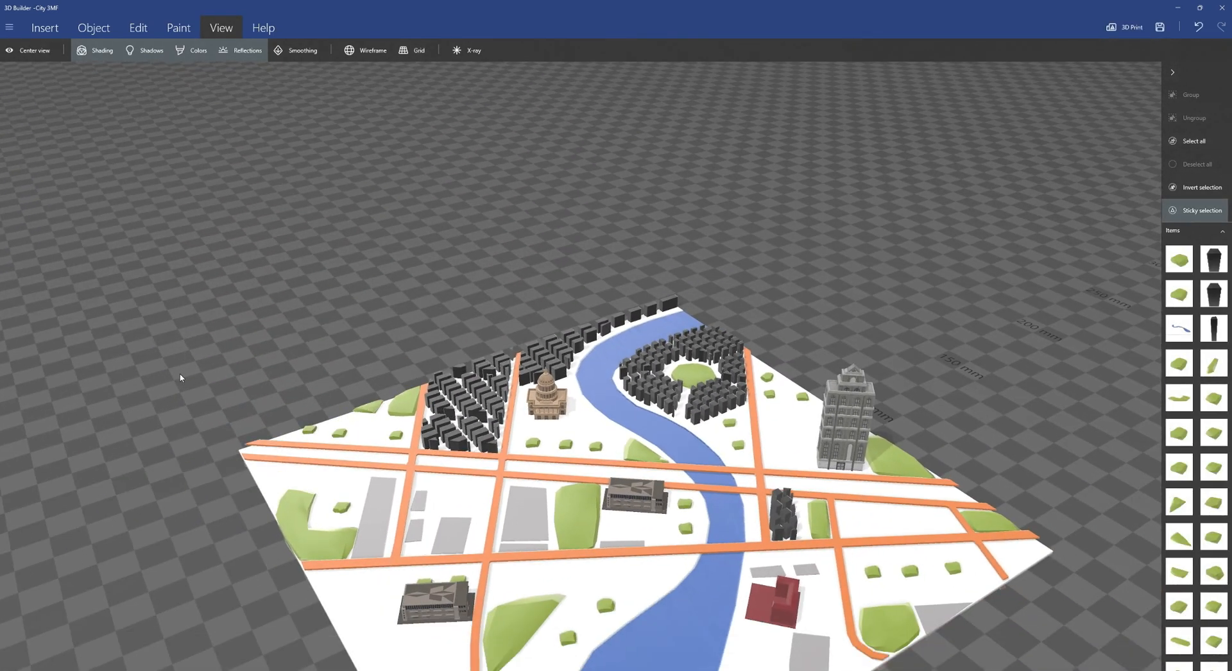
drag(251, 511, 262, 439)
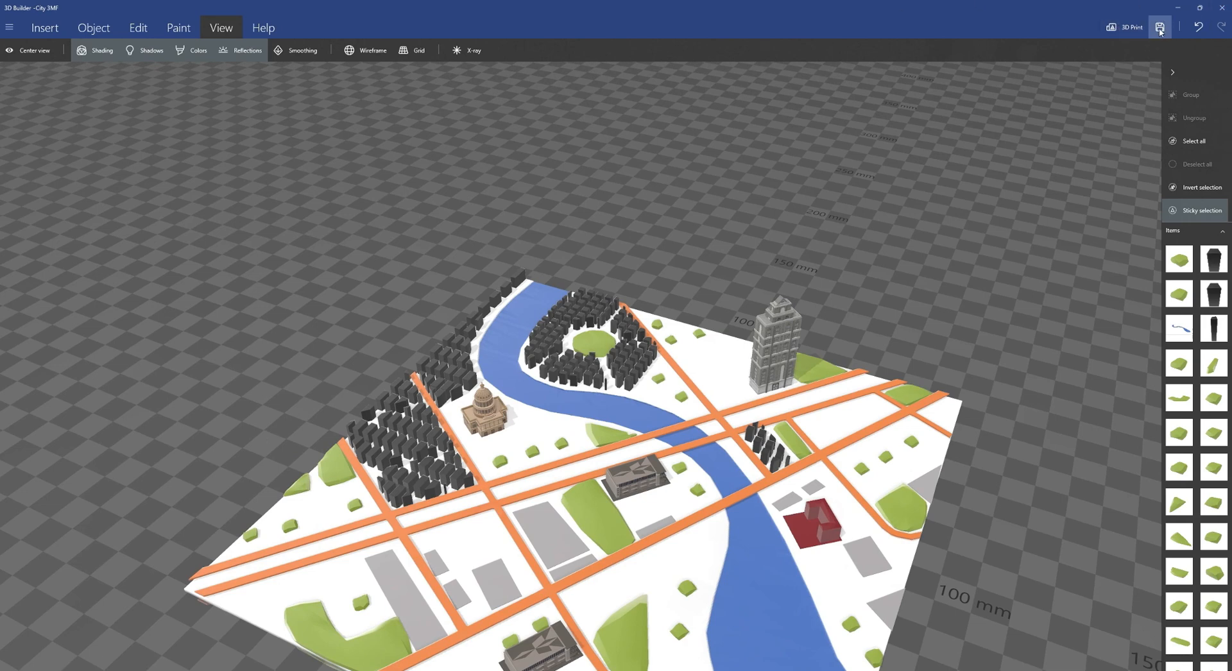
Step: Put away the open windows, switch to PowerPoint and duplicate the slide holding the 3D city map
click(1179, 8)
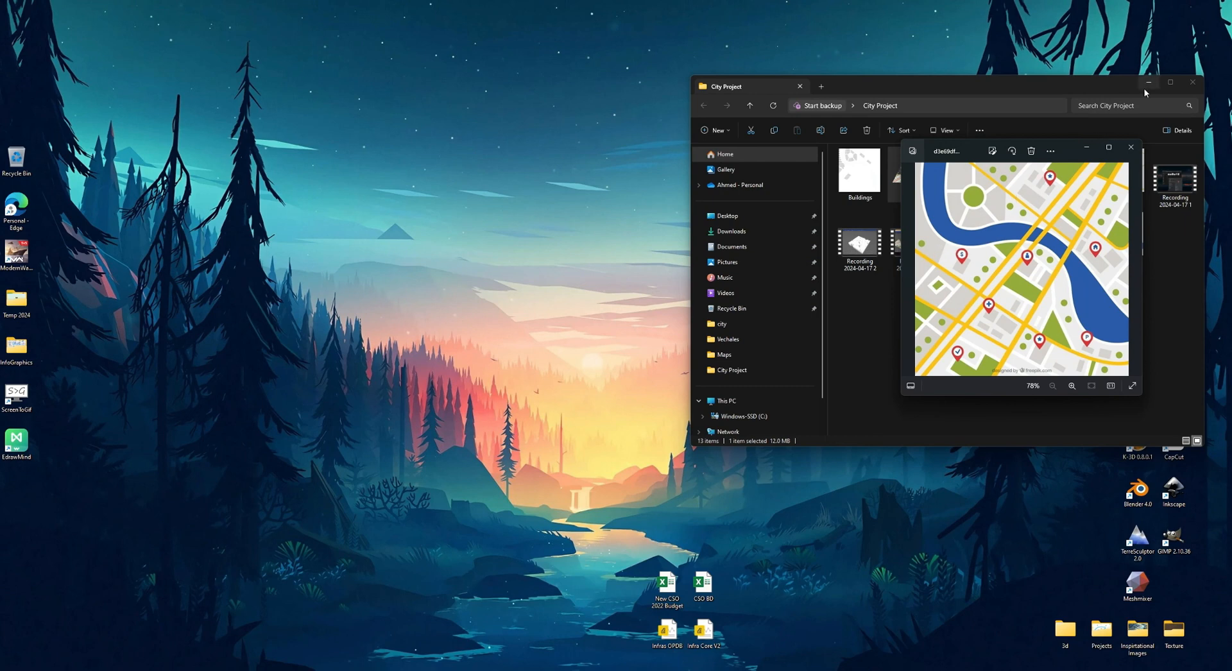
click(1087, 147)
click(1149, 82)
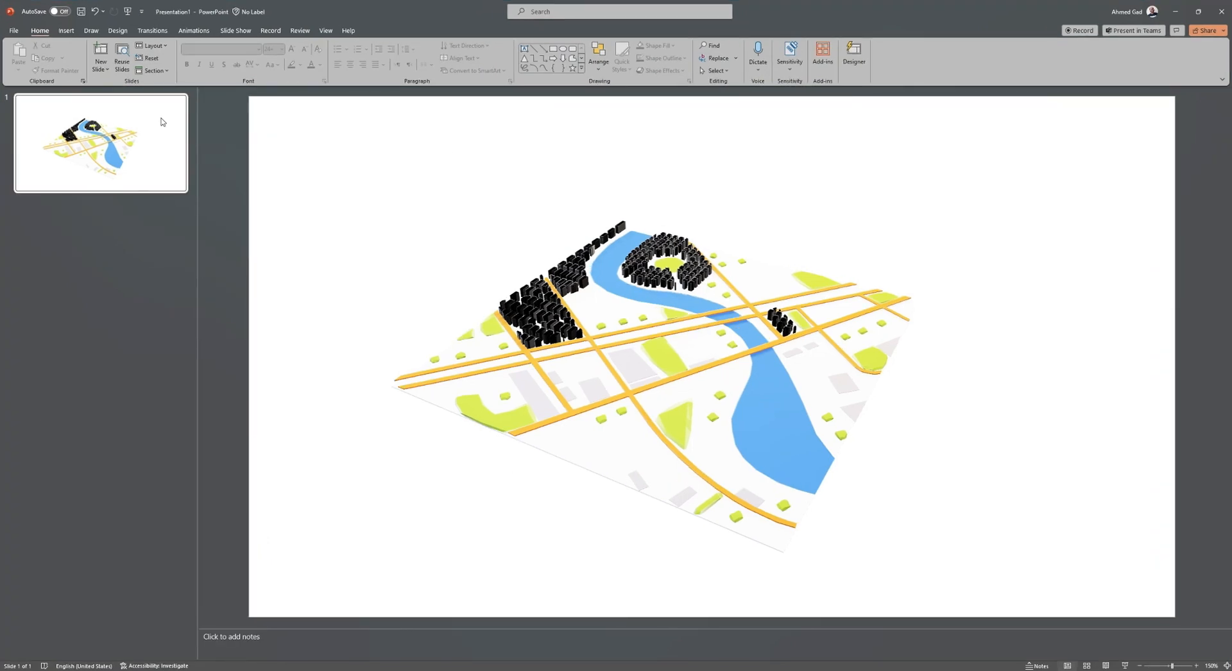
click(162, 122)
key(ctrl+d)
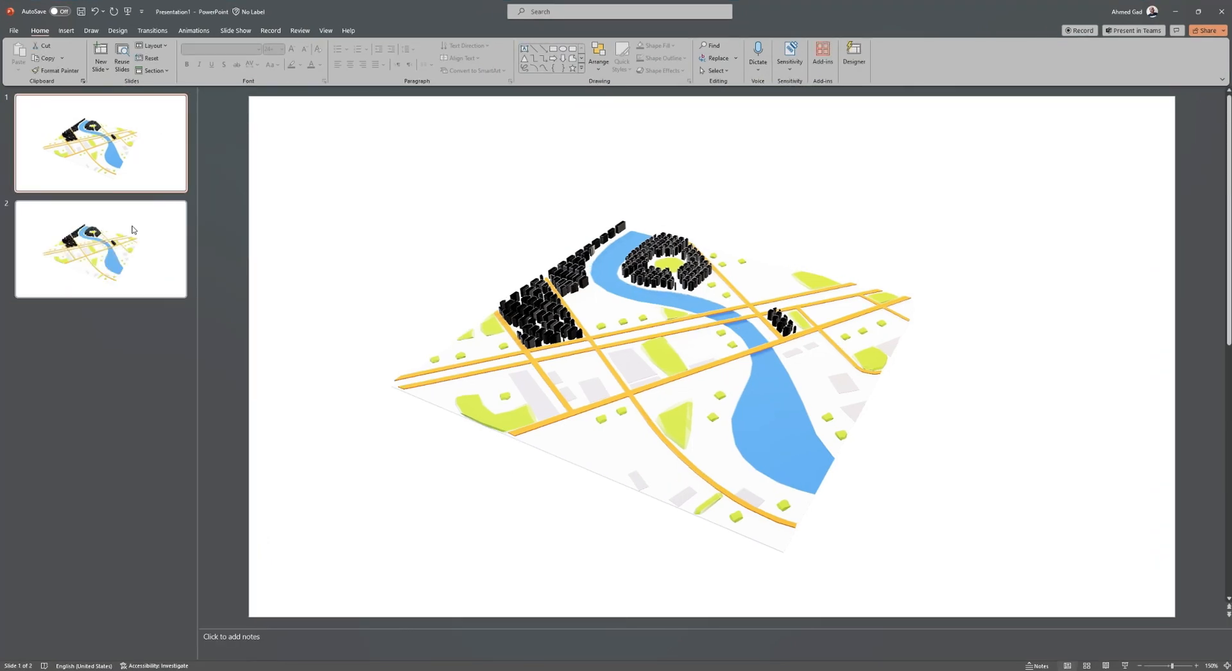
Step: Delete the old 3D city model from slide 2
click(133, 230)
click(837, 420)
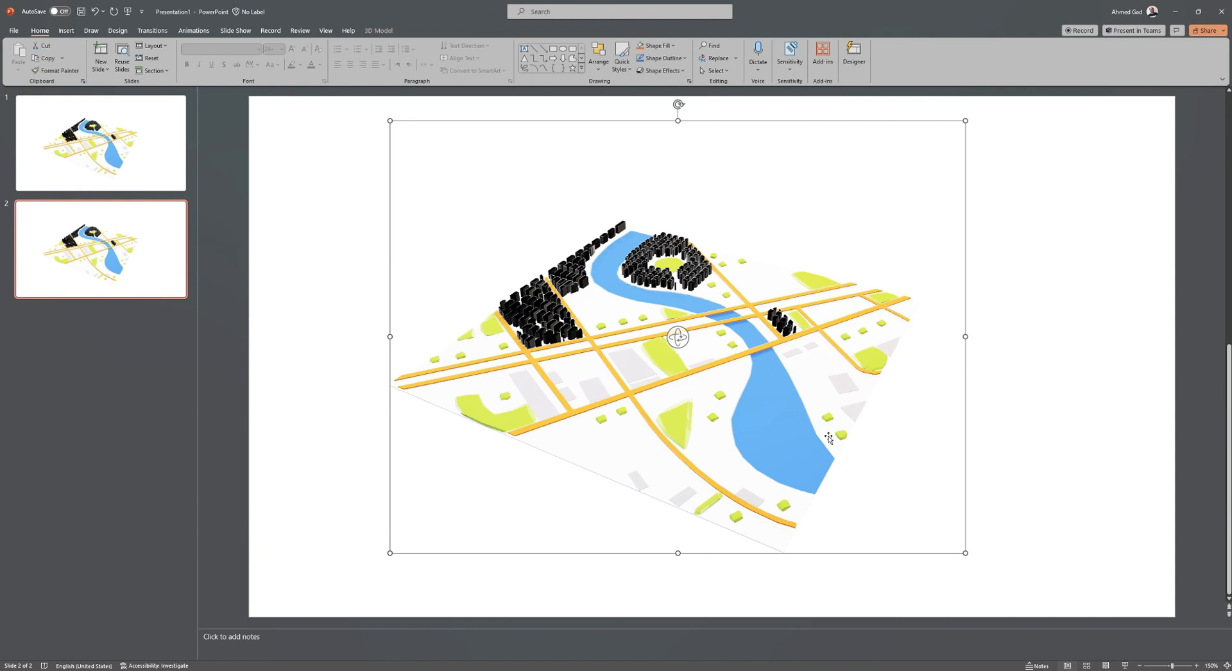
key(Delete)
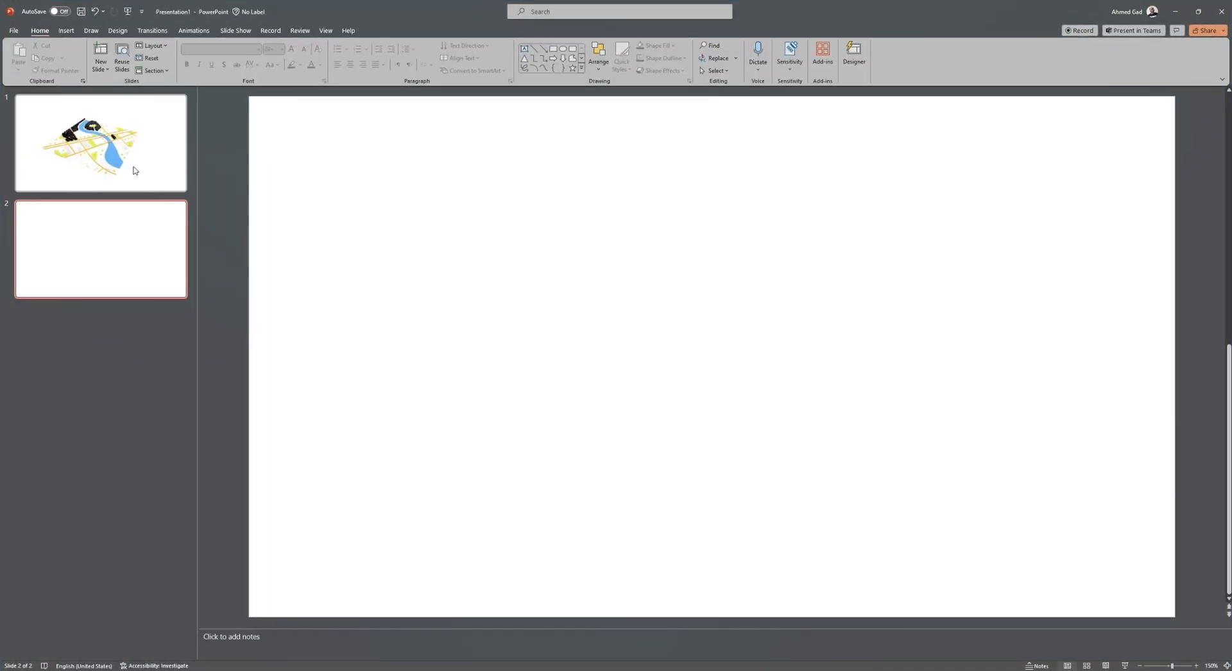
Step: Insert the City 3MF 3D model from this device's City Project folder onto the empty slide 2
click(66, 30)
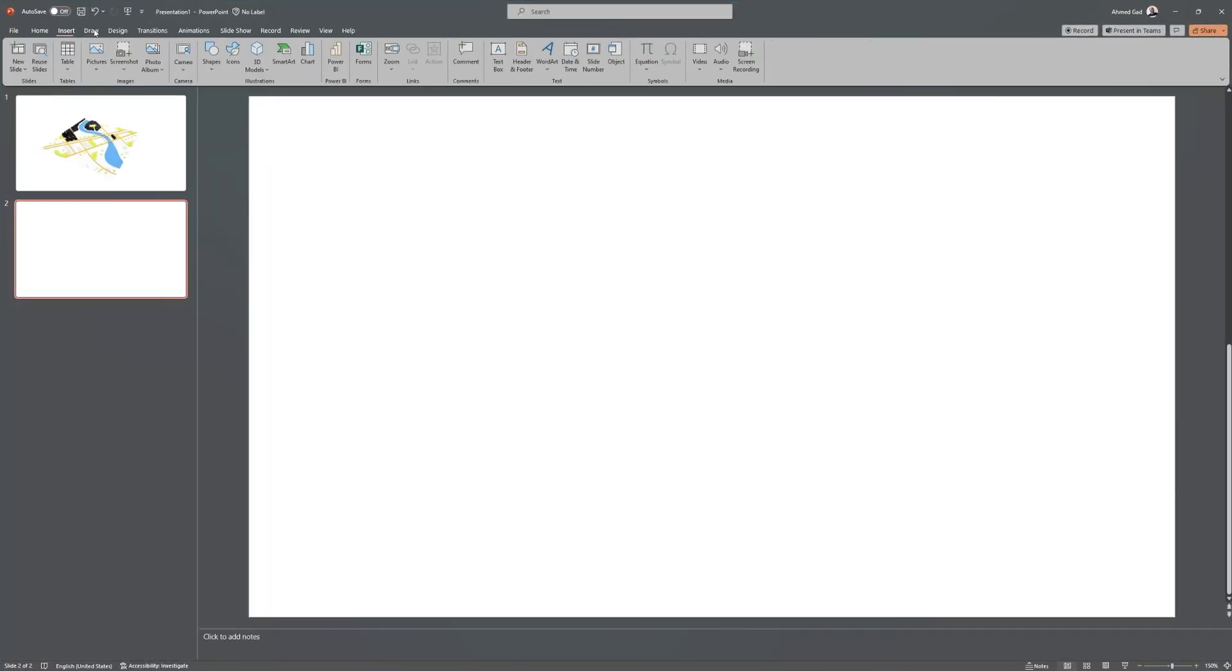
click(257, 57)
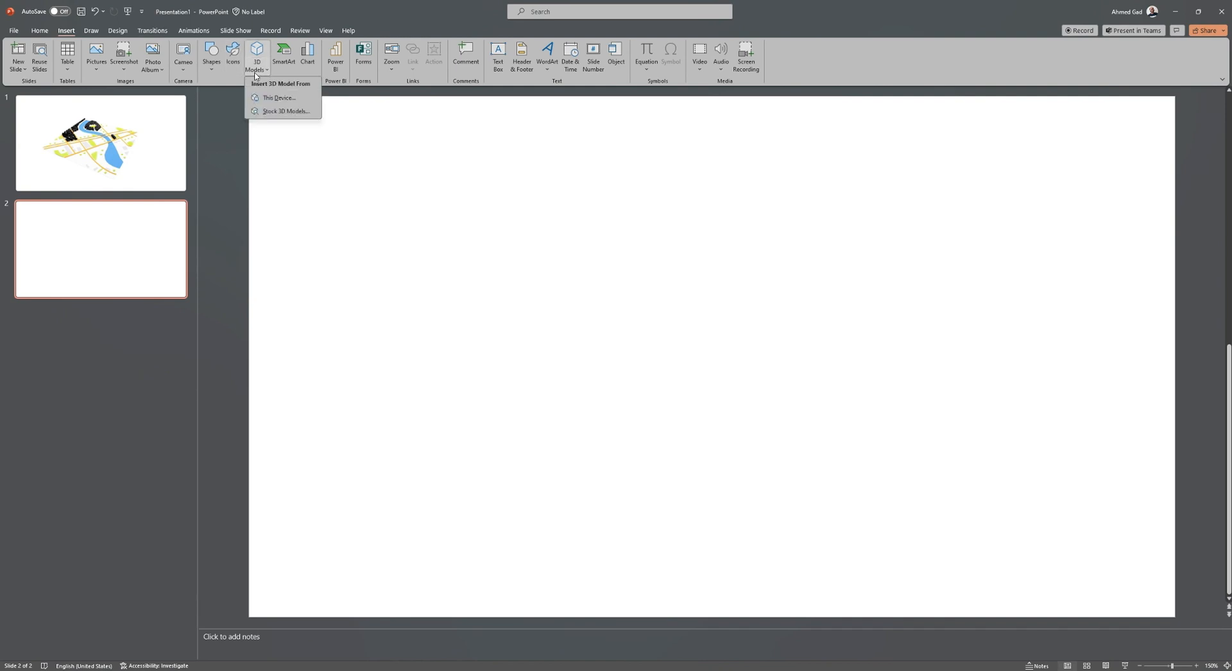
click(279, 97)
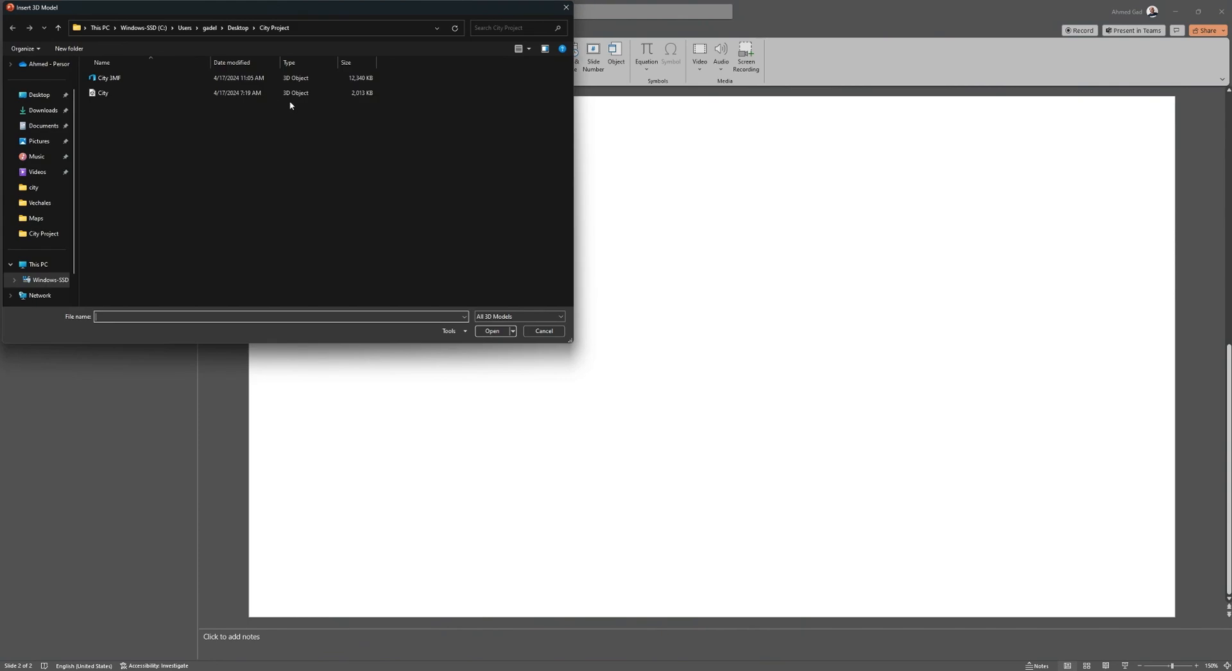
click(145, 82)
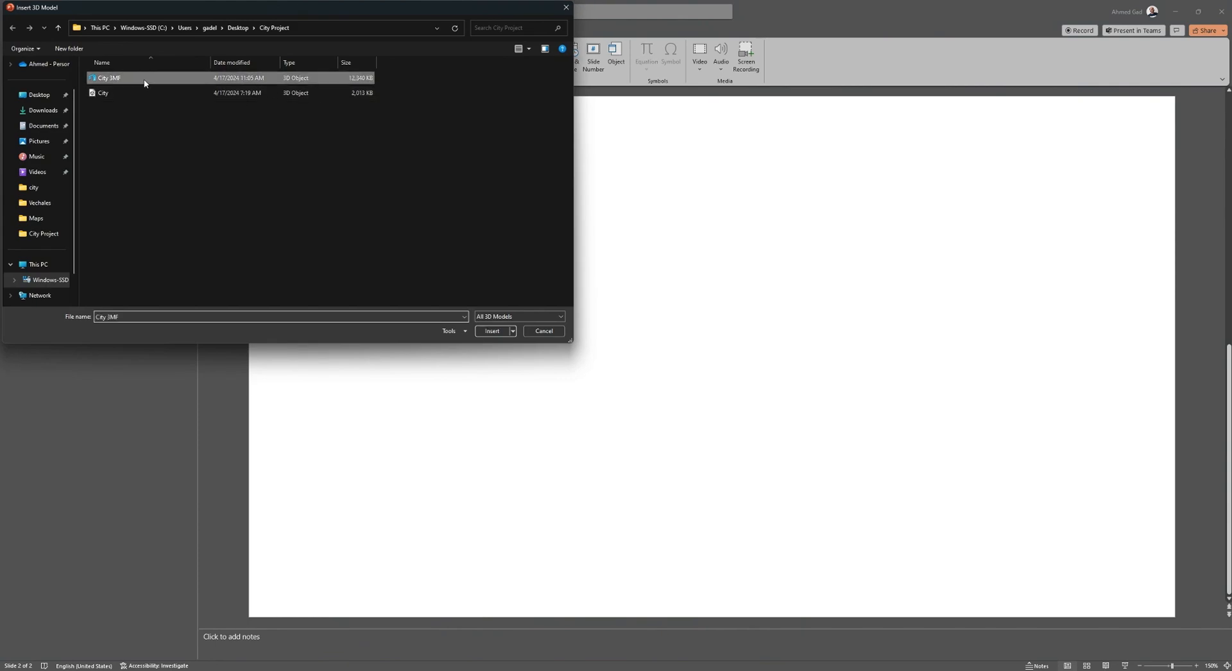
click(492, 331)
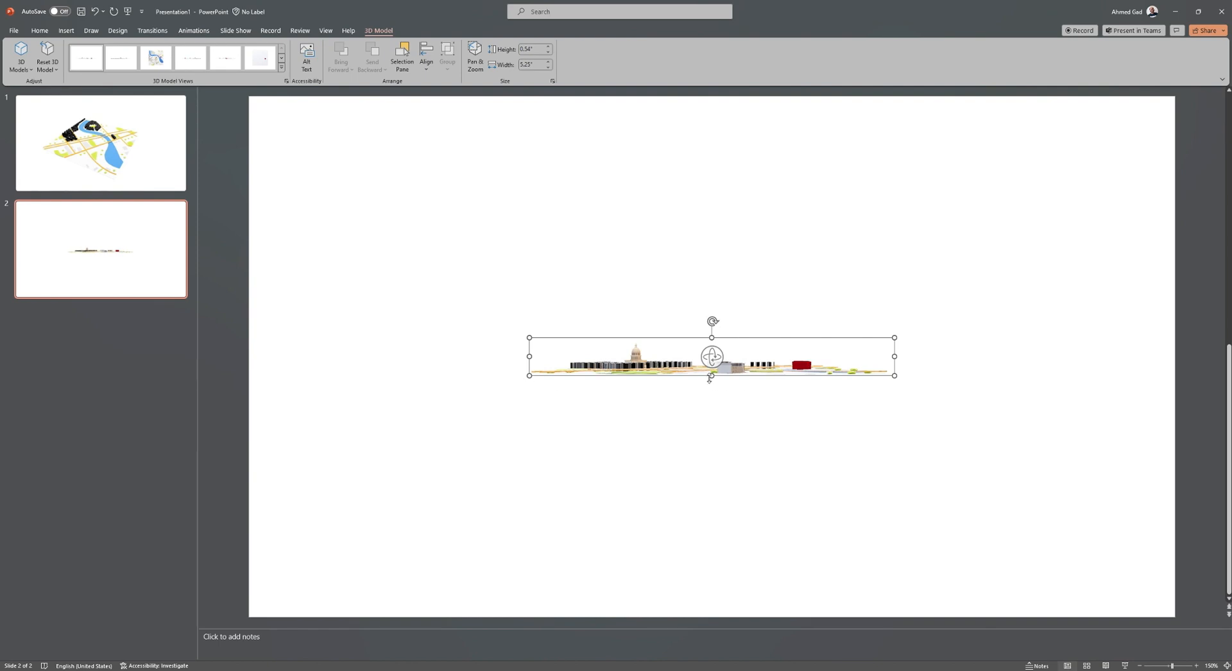
Step: Rotate the inserted 3D city model to an angled bird's-eye view and compare it with the model on slide 1
drag(711, 356, 693, 416)
scroll(706, 401, up, 1)
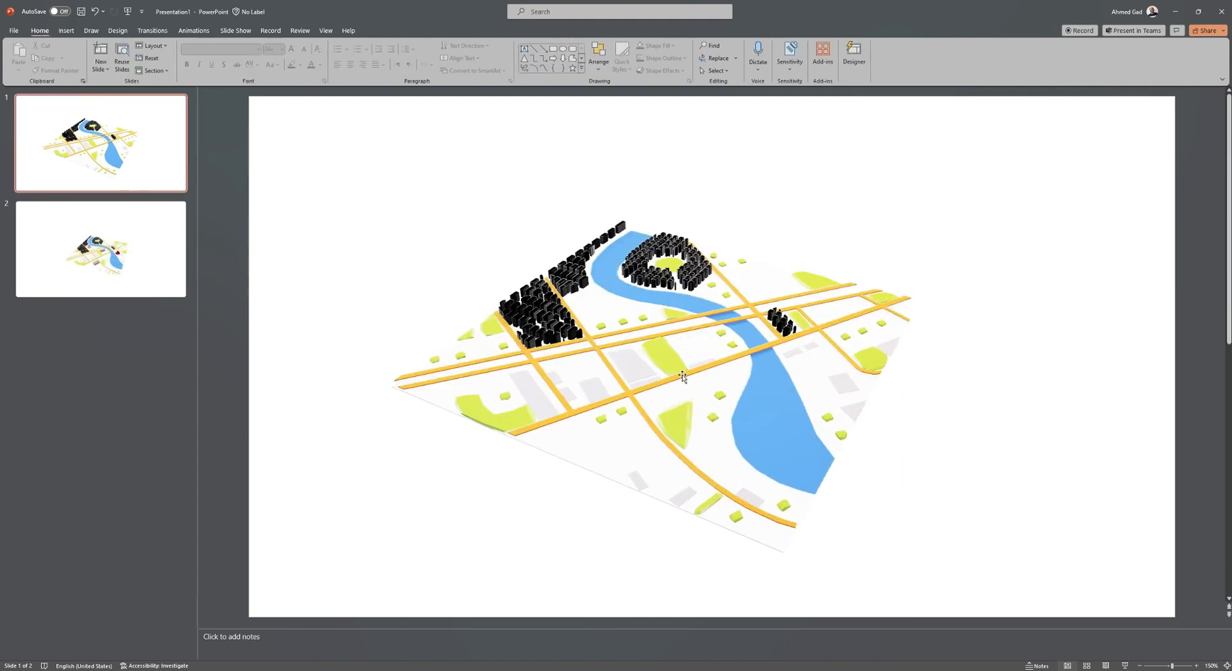
click(101, 280)
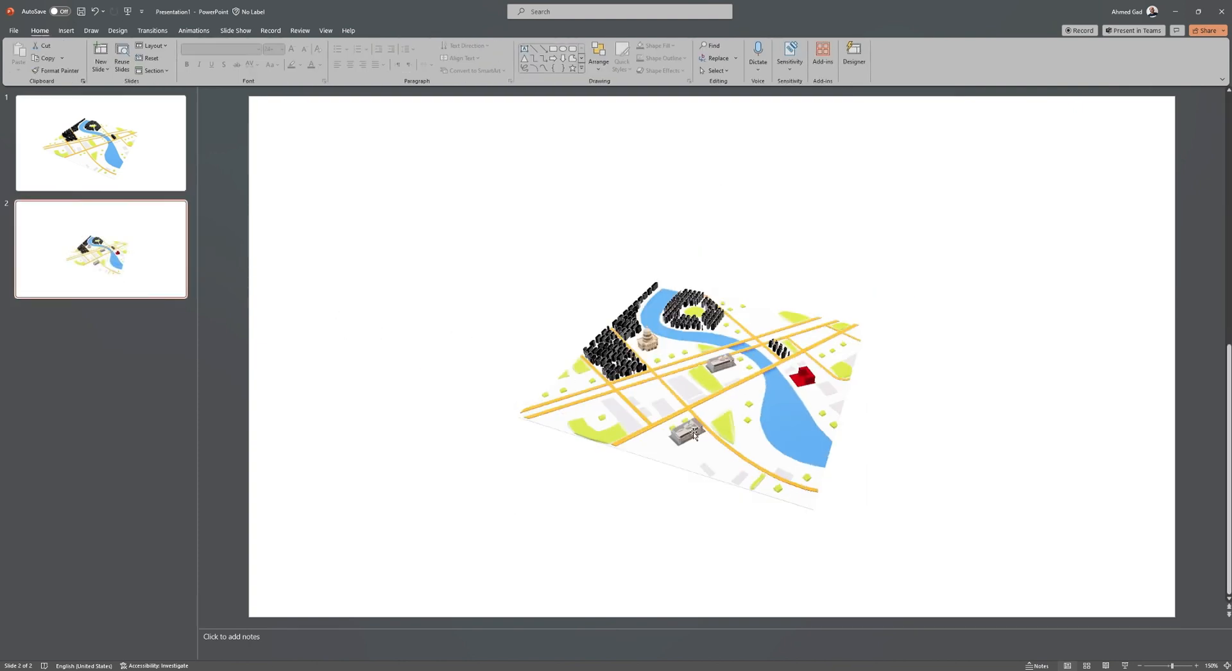
click(903, 388)
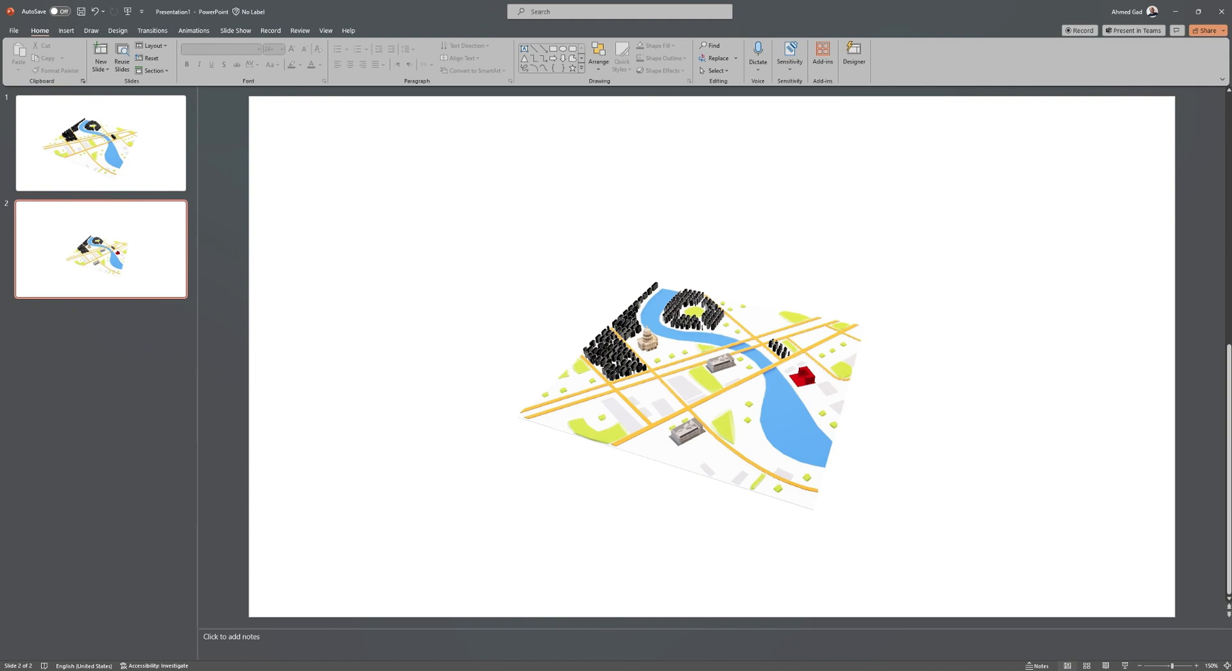
Step: Check the City 3MF model in 3D Builder, return to PowerPoint and delete the 3D city model from slide 2
click(723, 667)
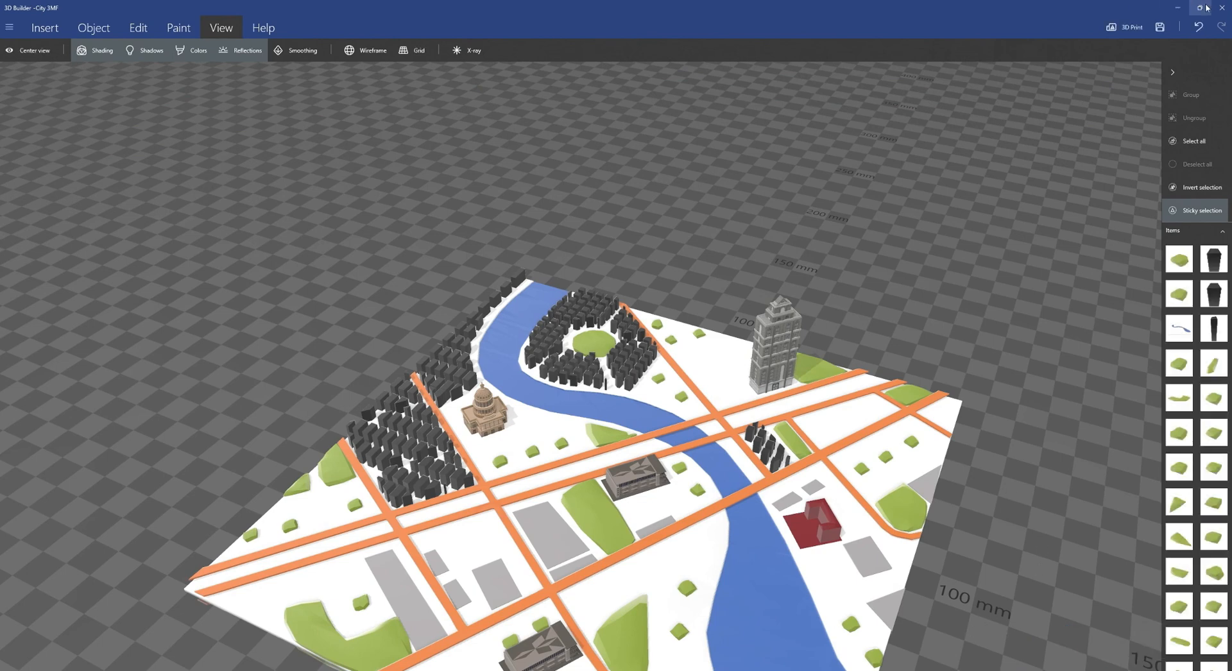
click(1178, 8)
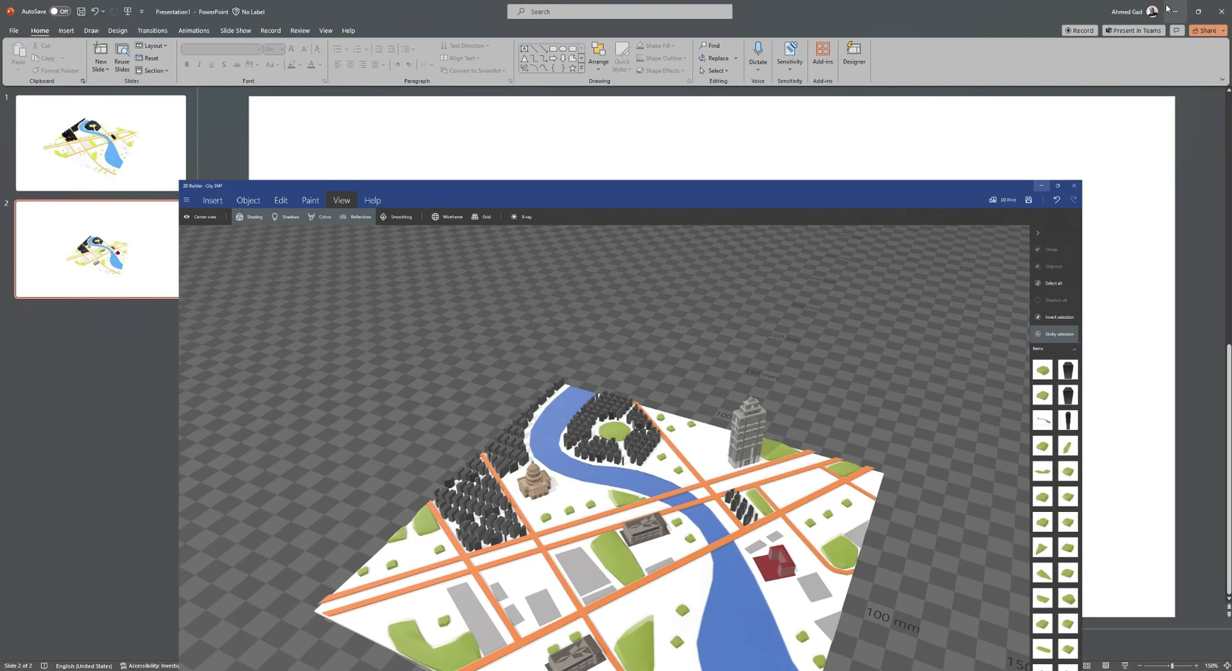
click(729, 408)
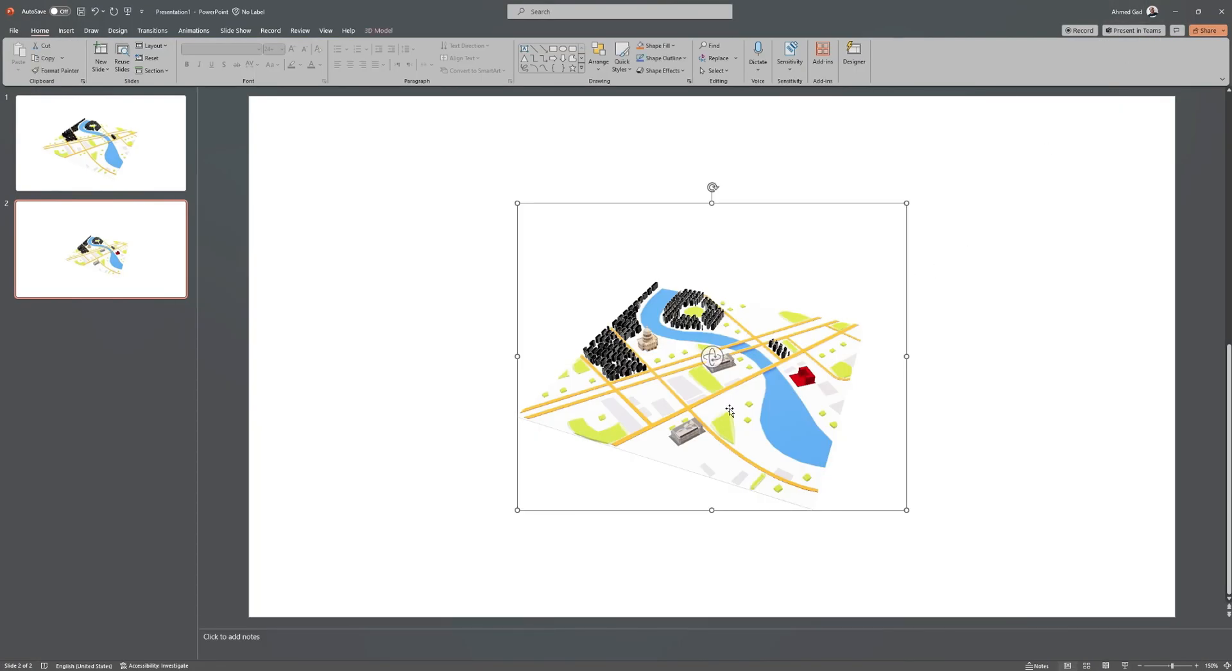
key(Delete)
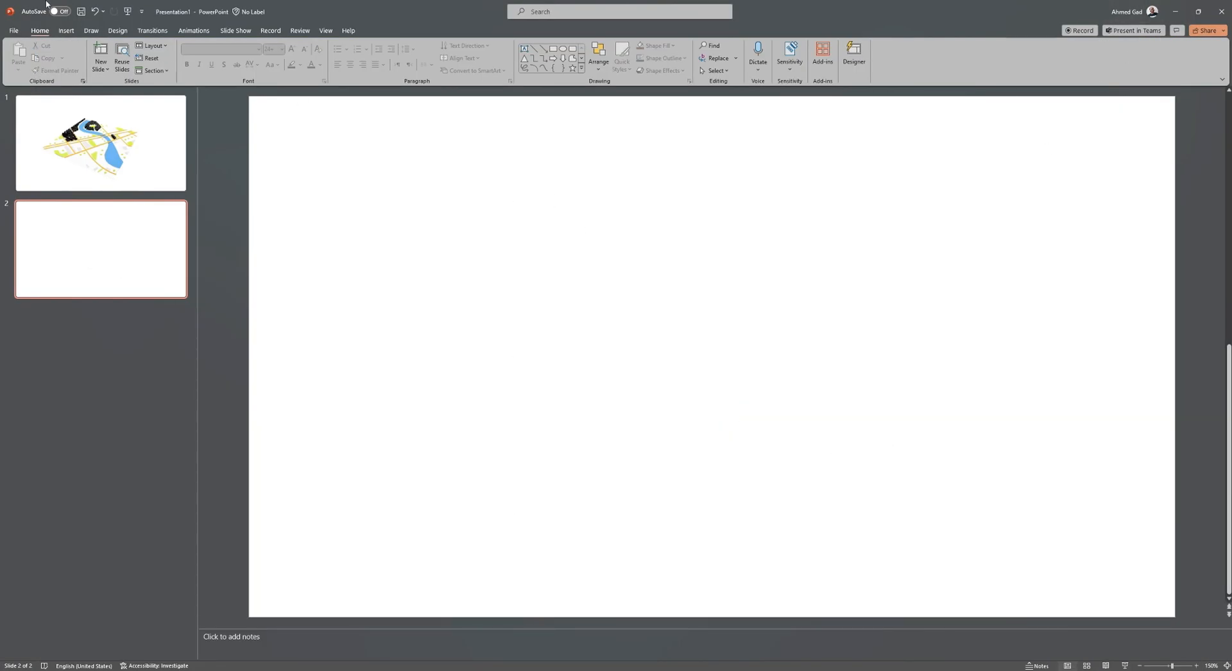
Step: Insert the updated City 3MF model from this device's City Project folder onto the emptied slide 2
click(68, 31)
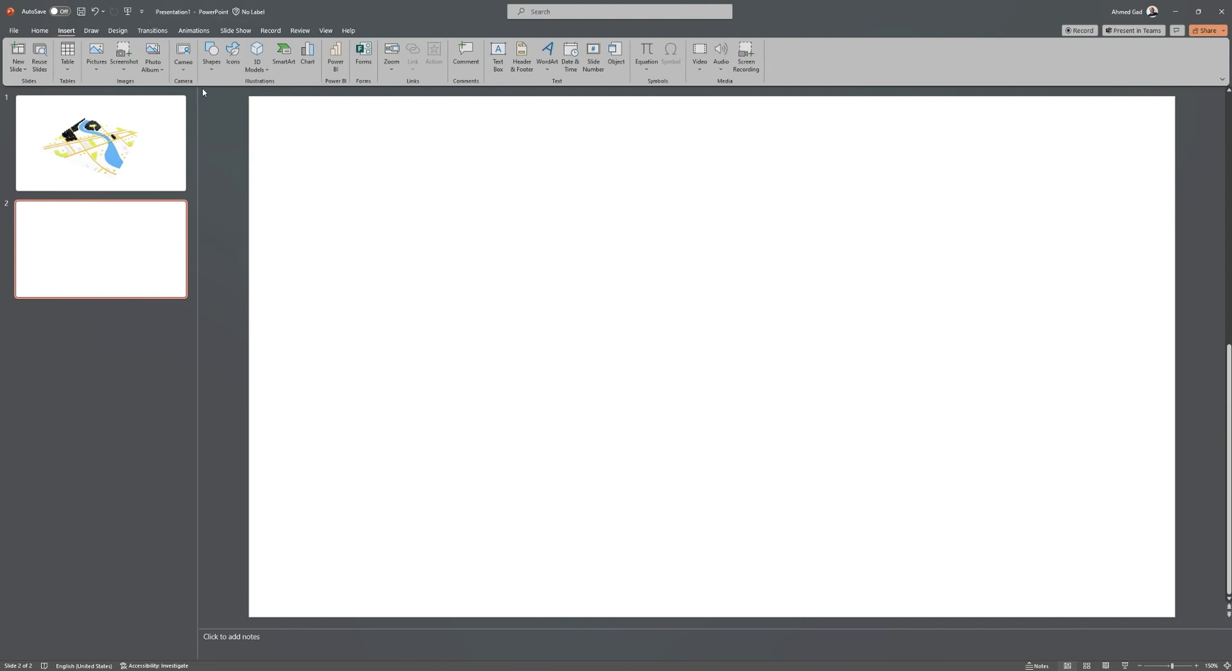
click(259, 71)
click(283, 111)
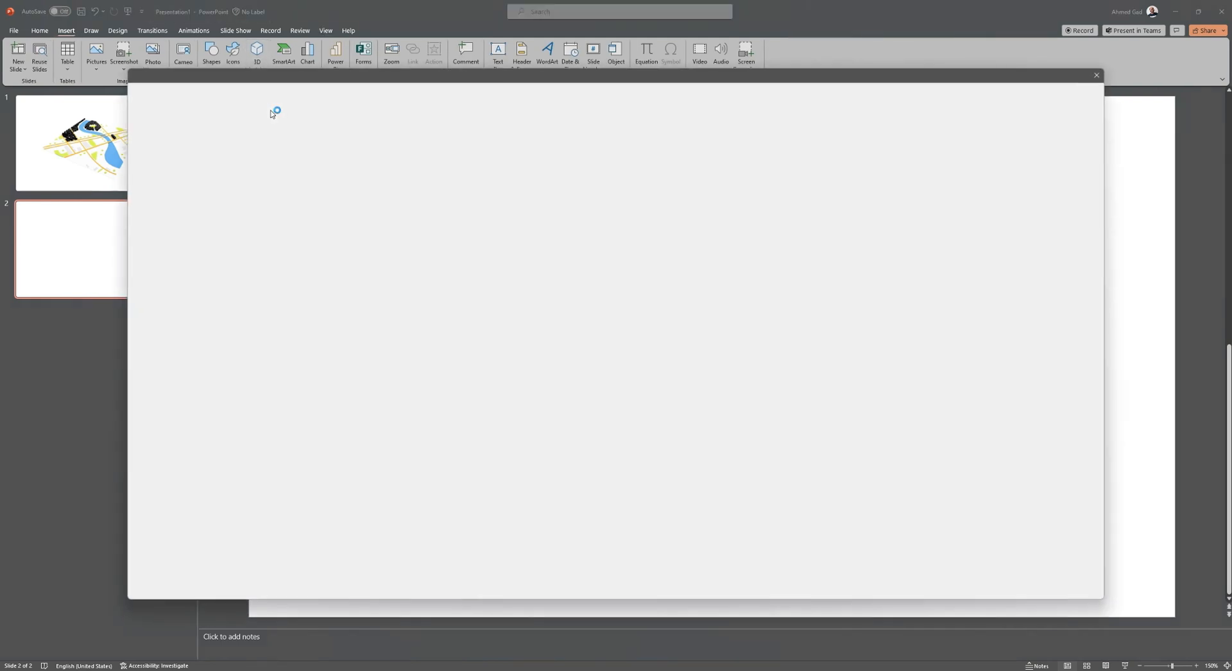
click(1099, 75)
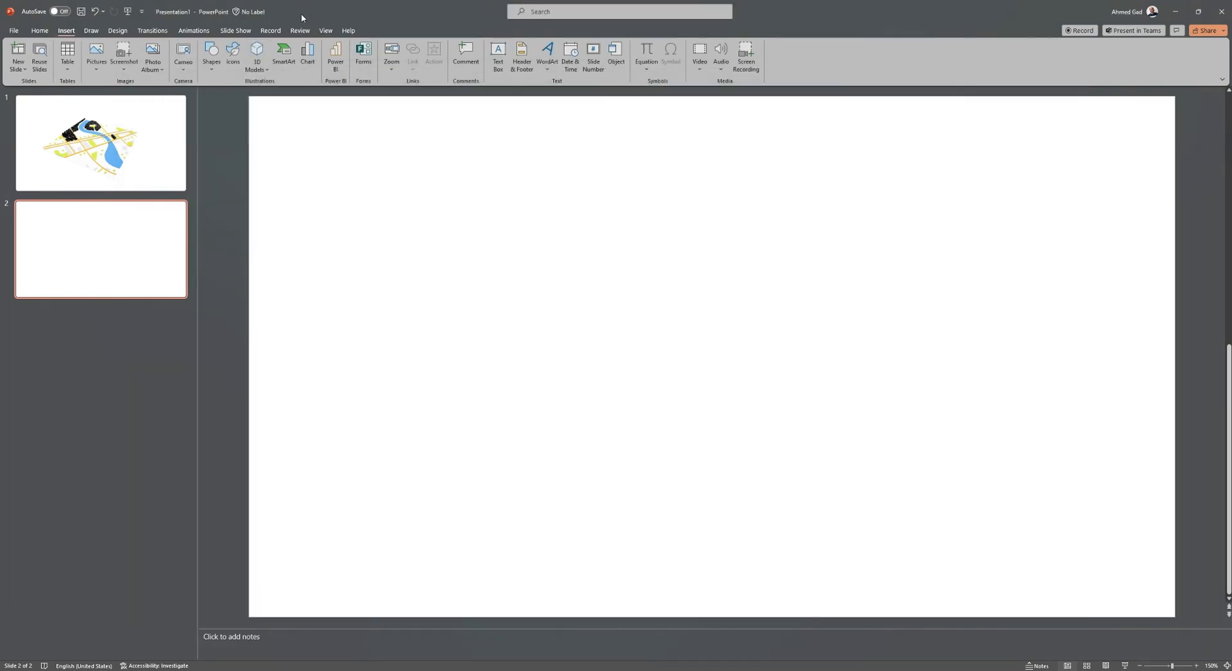
click(257, 64)
click(282, 95)
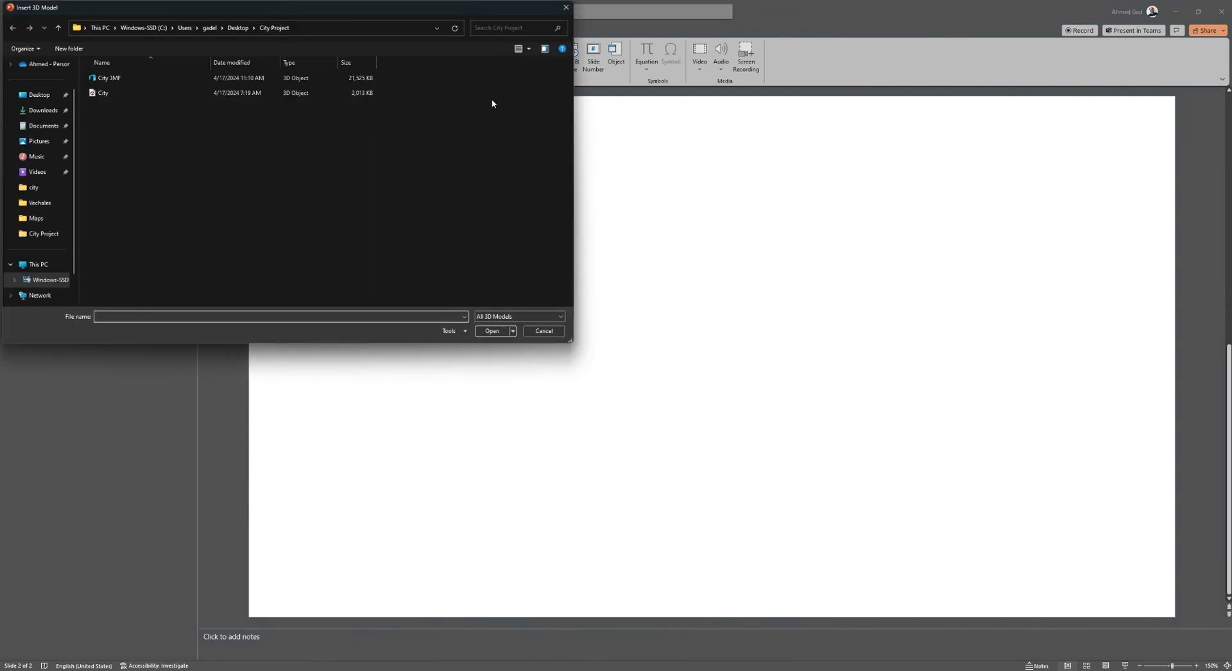
click(256, 81)
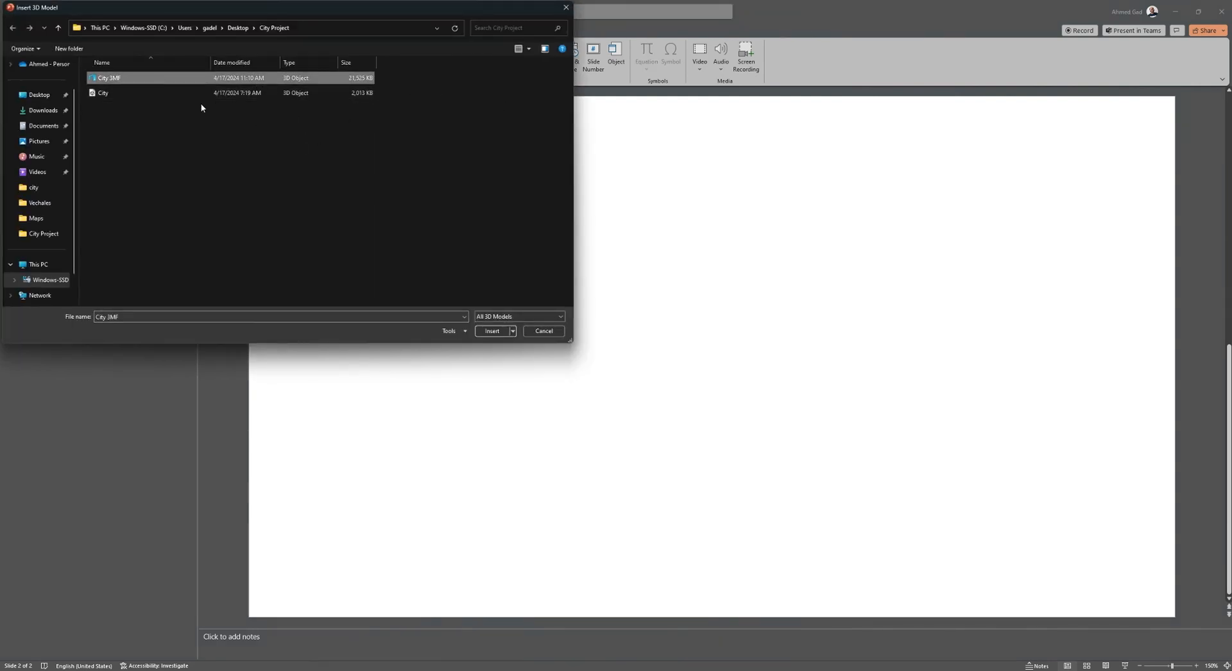
click(499, 329)
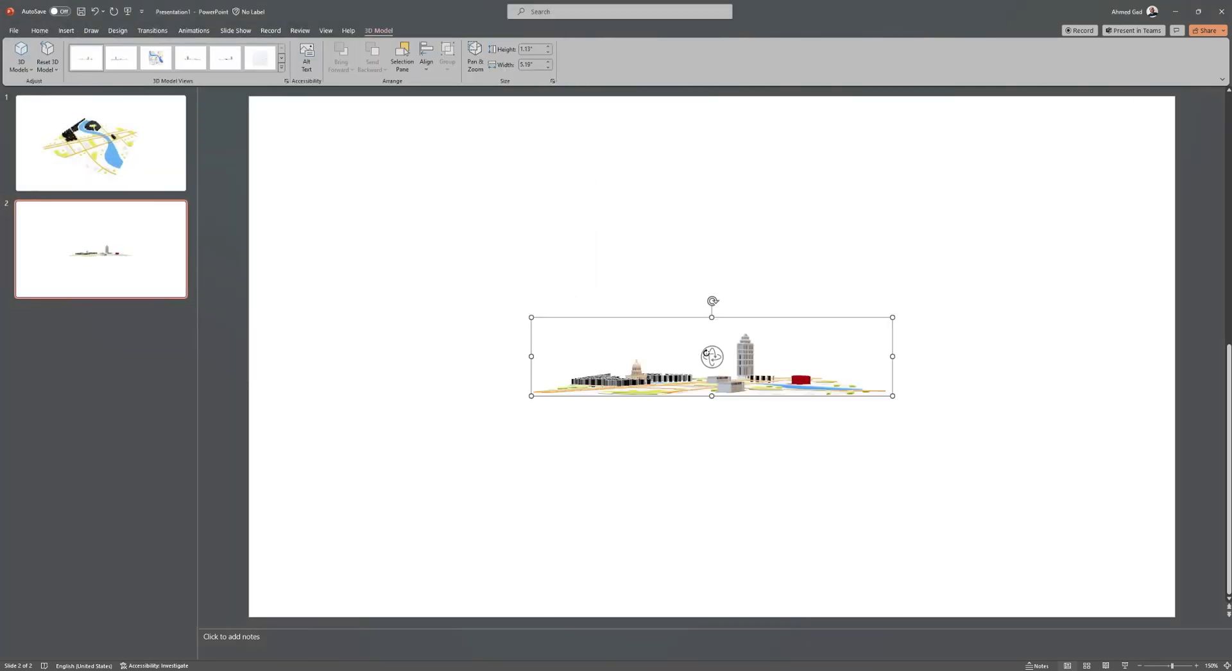
Step: Tilt the newly inserted city model to an angled bird's-eye view, then enlarge and reposition it on the slide
drag(706, 353, 683, 415)
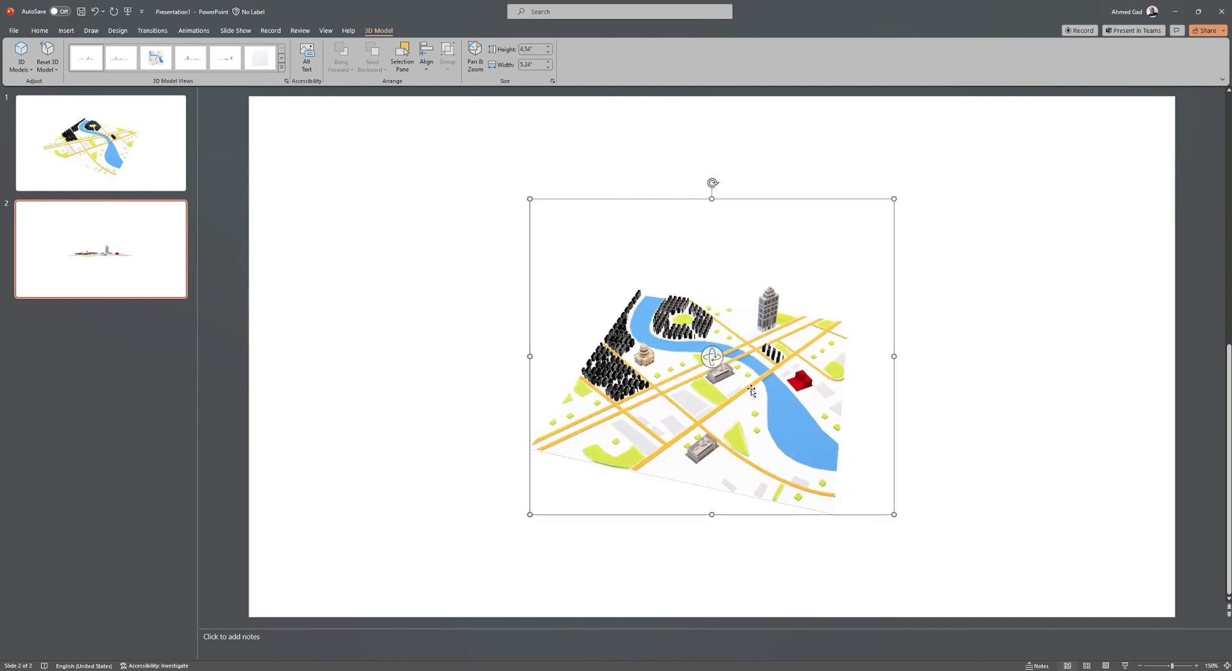
drag(896, 195, 980, 124)
drag(848, 301, 767, 301)
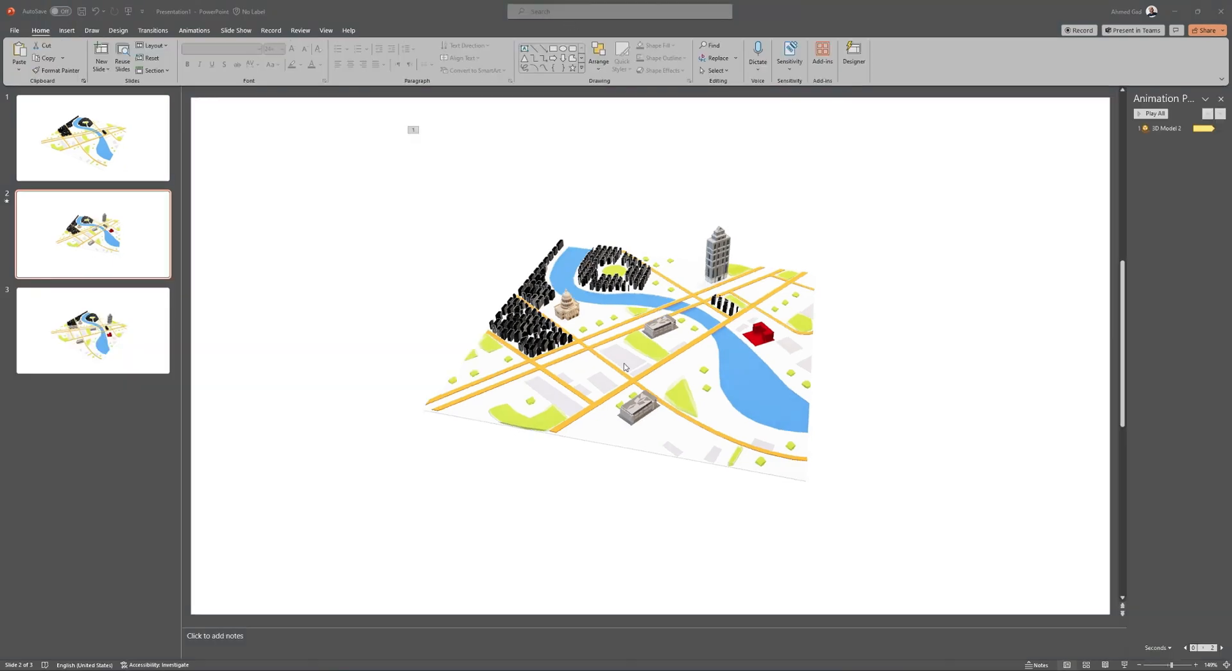
Step: Rotate the animated city model on slide 2 slightly and enlarge it
click(621, 364)
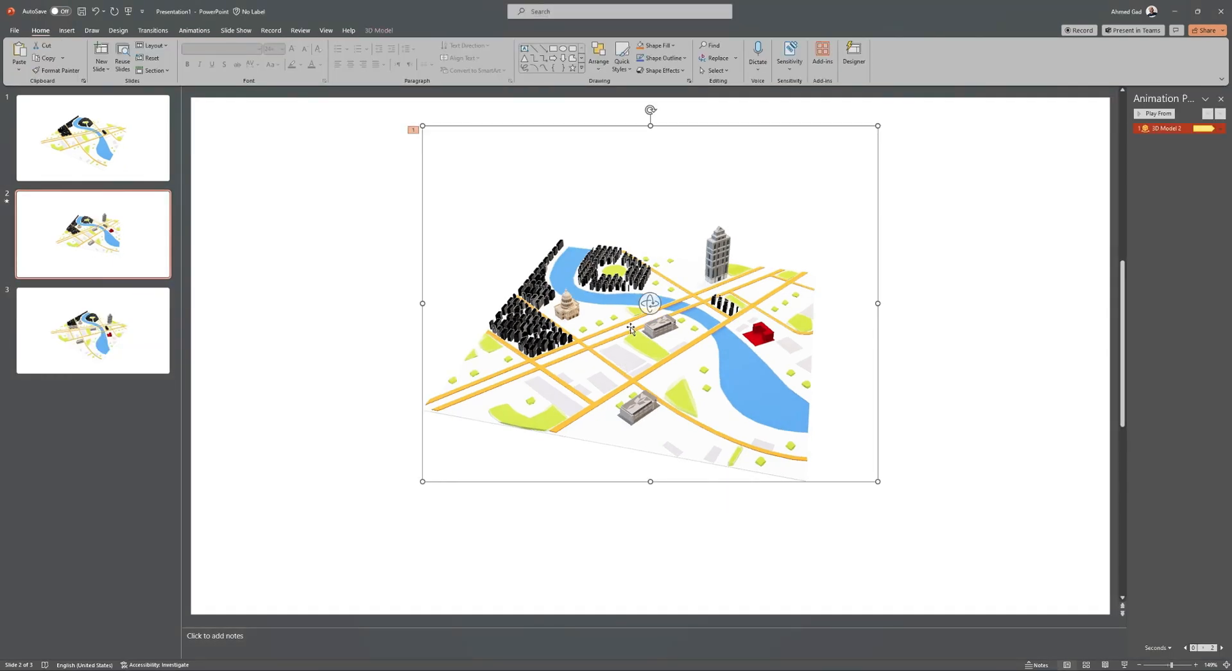
drag(649, 303, 631, 315)
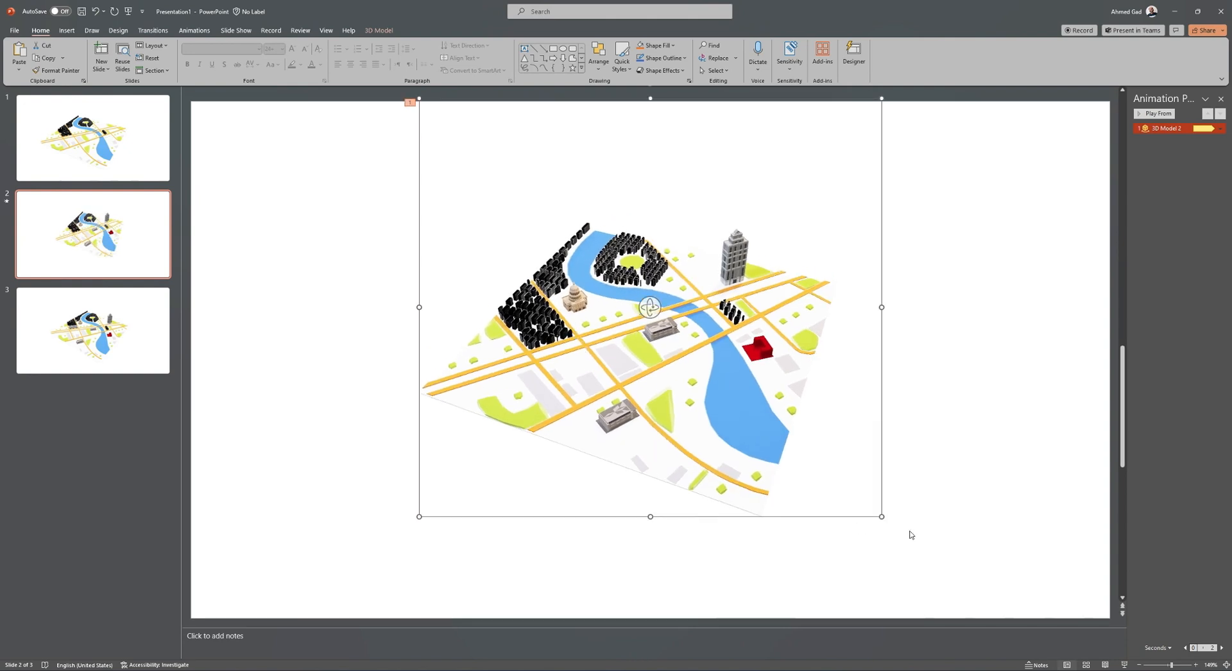
drag(881, 517, 929, 560)
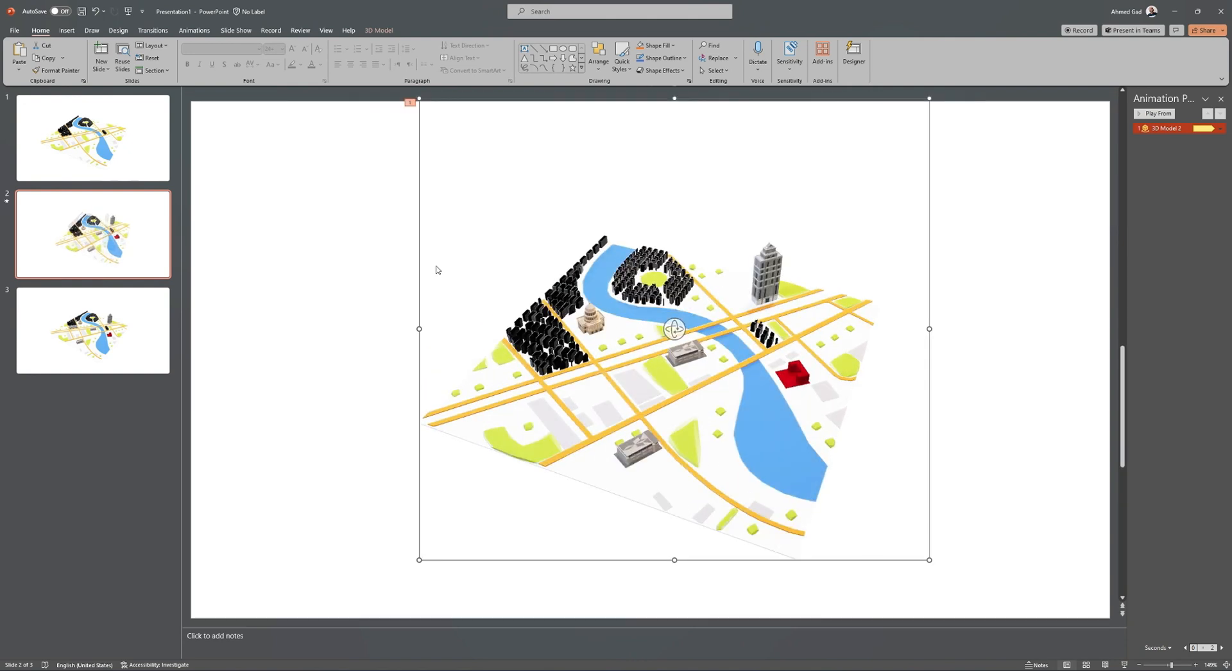
Step: Switch to 3D Builder and select all black buildings in the block directly behind the grey buildings, beside the domed building
click(1176, 13)
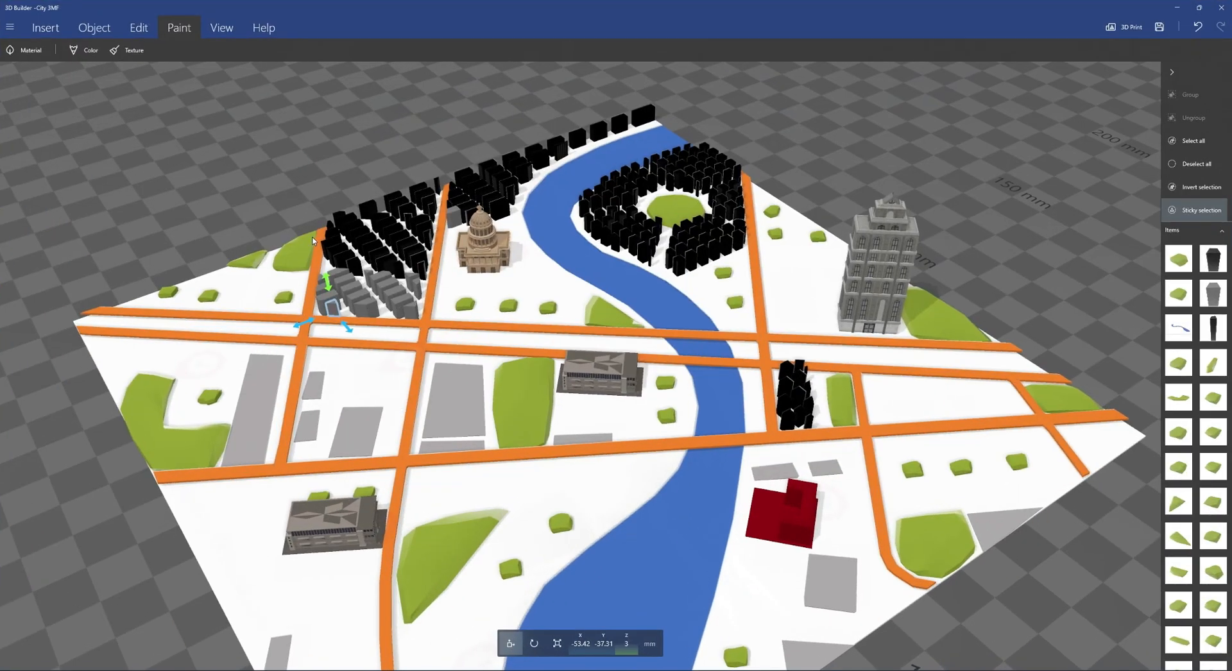
drag(282, 174, 417, 387)
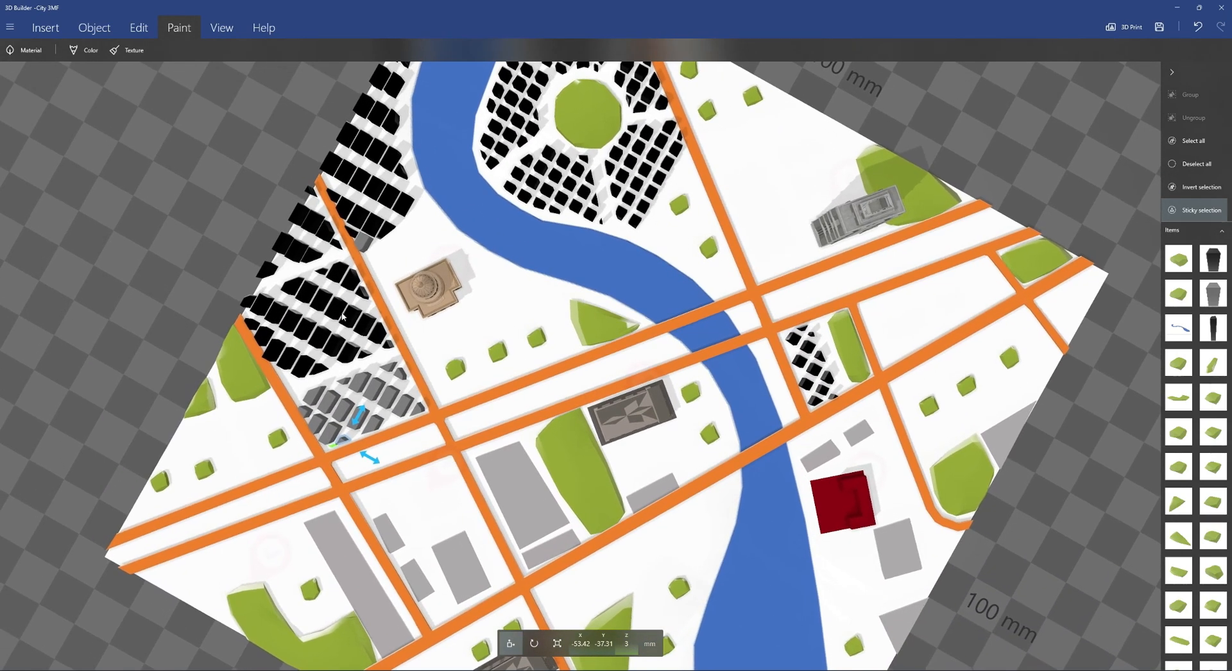
click(345, 444)
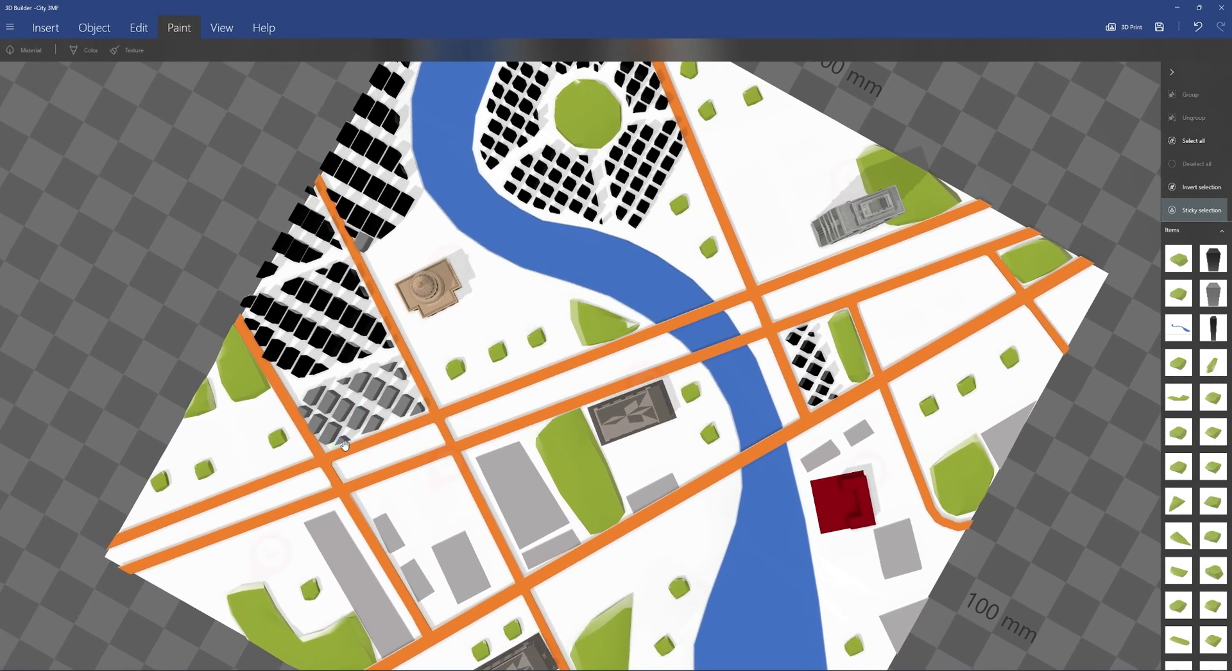
click(392, 347)
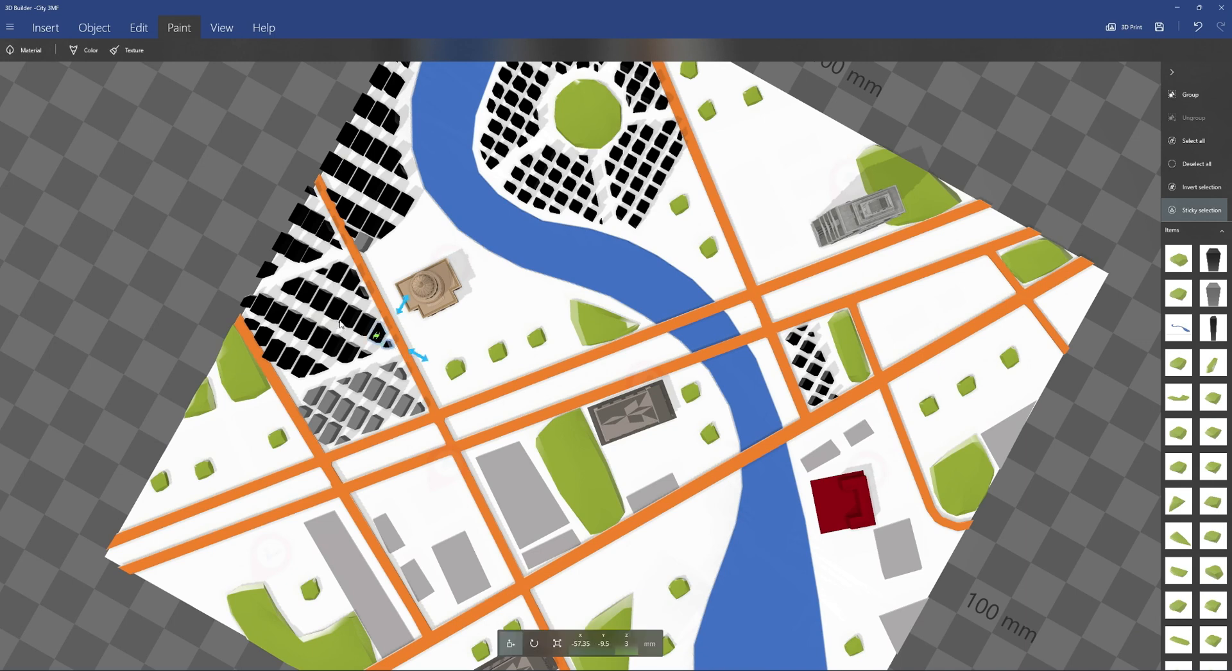
drag(360, 330, 362, 293)
key(ctrl+z)
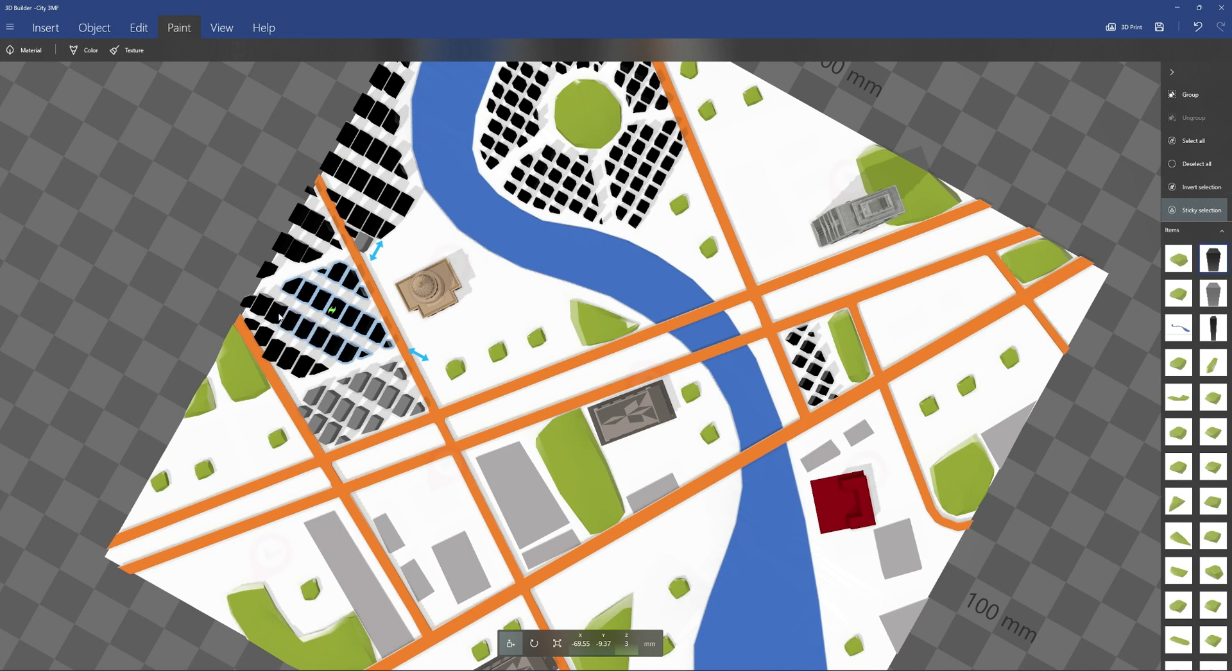
drag(280, 318, 312, 373)
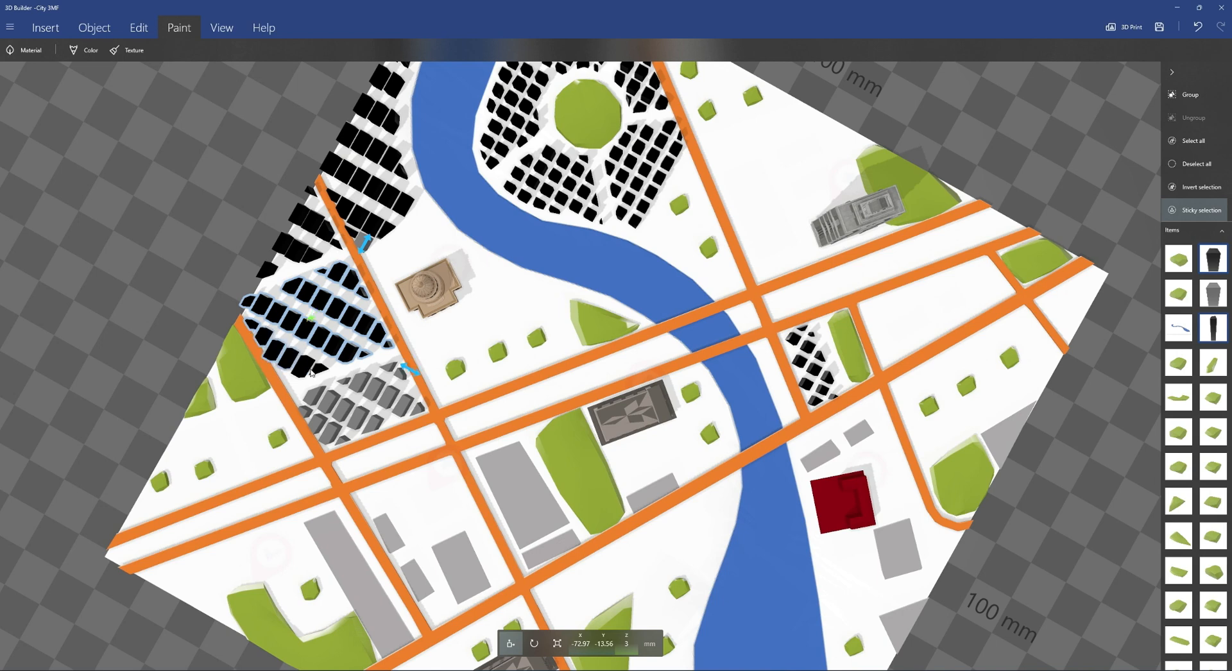
Step: Paint the selected block of black buildings grey, one building after another, and apply the colour
click(90, 50)
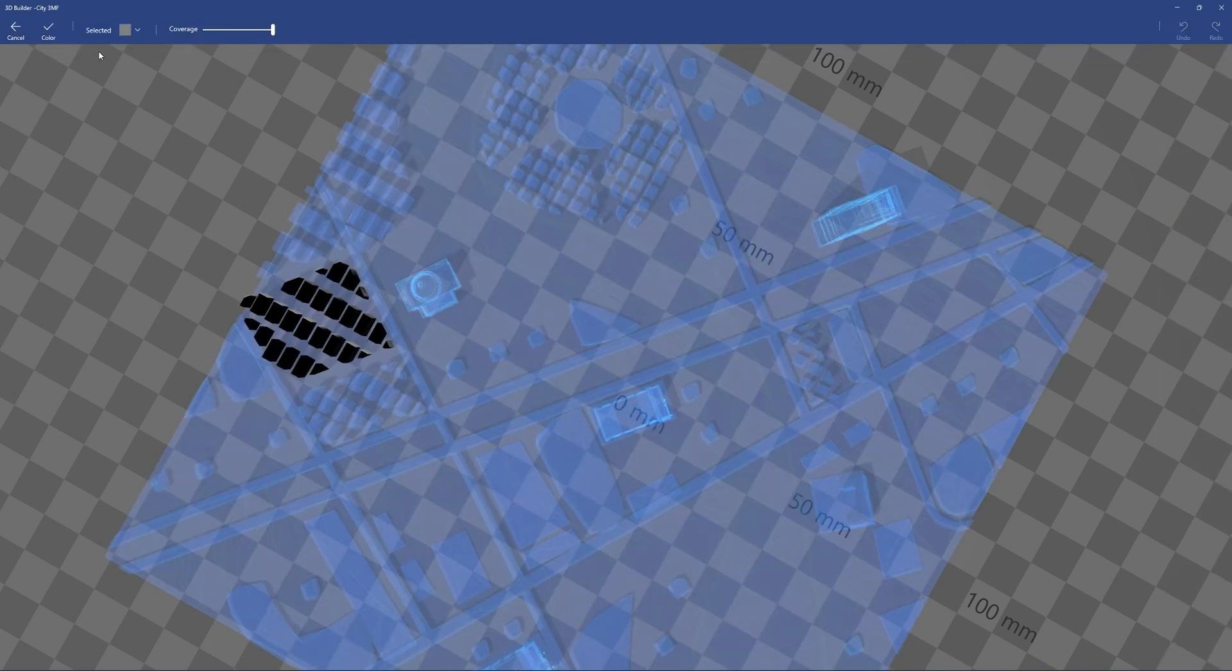
click(125, 31)
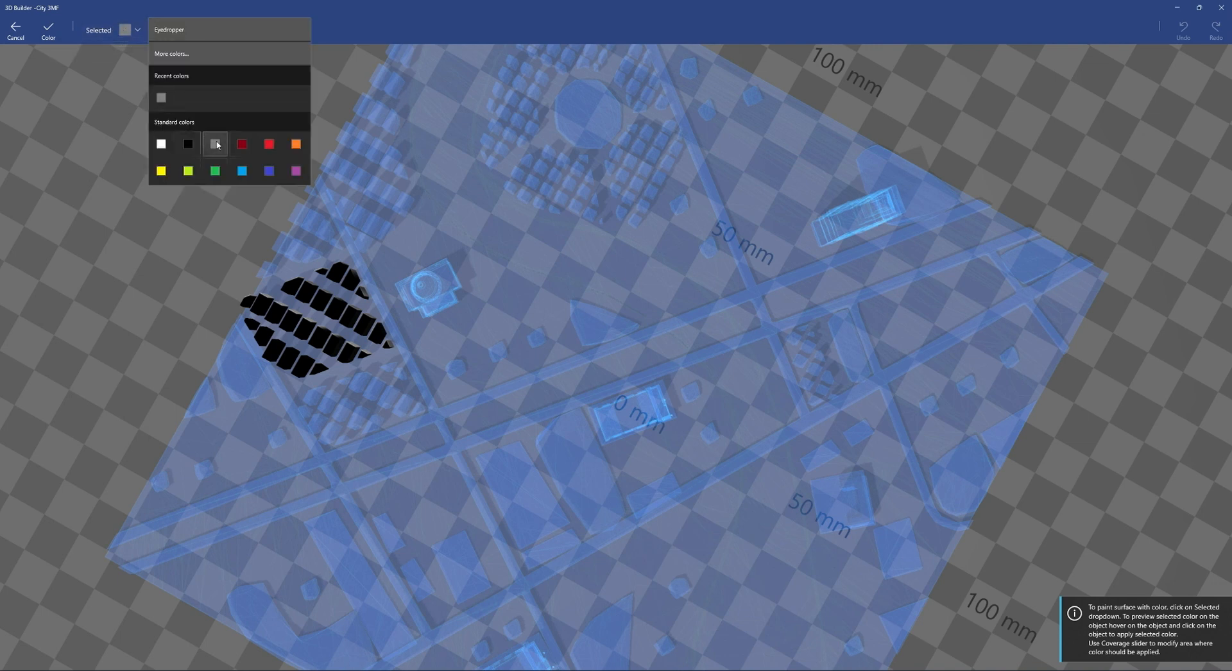
click(162, 97)
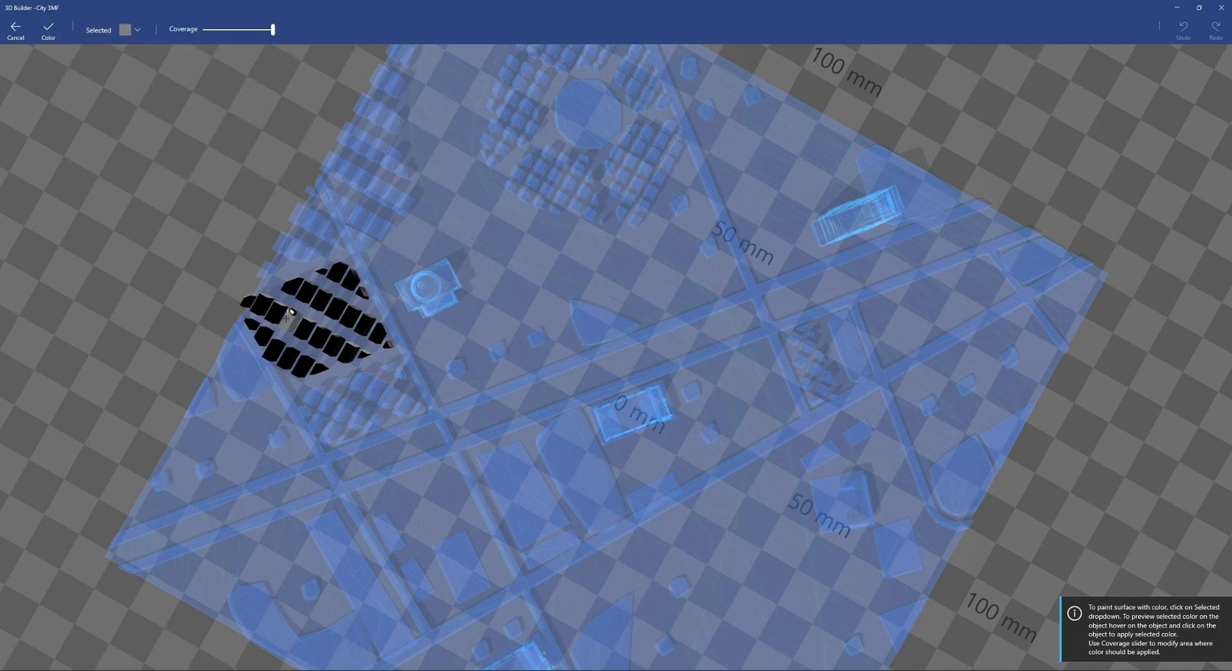
click(247, 305)
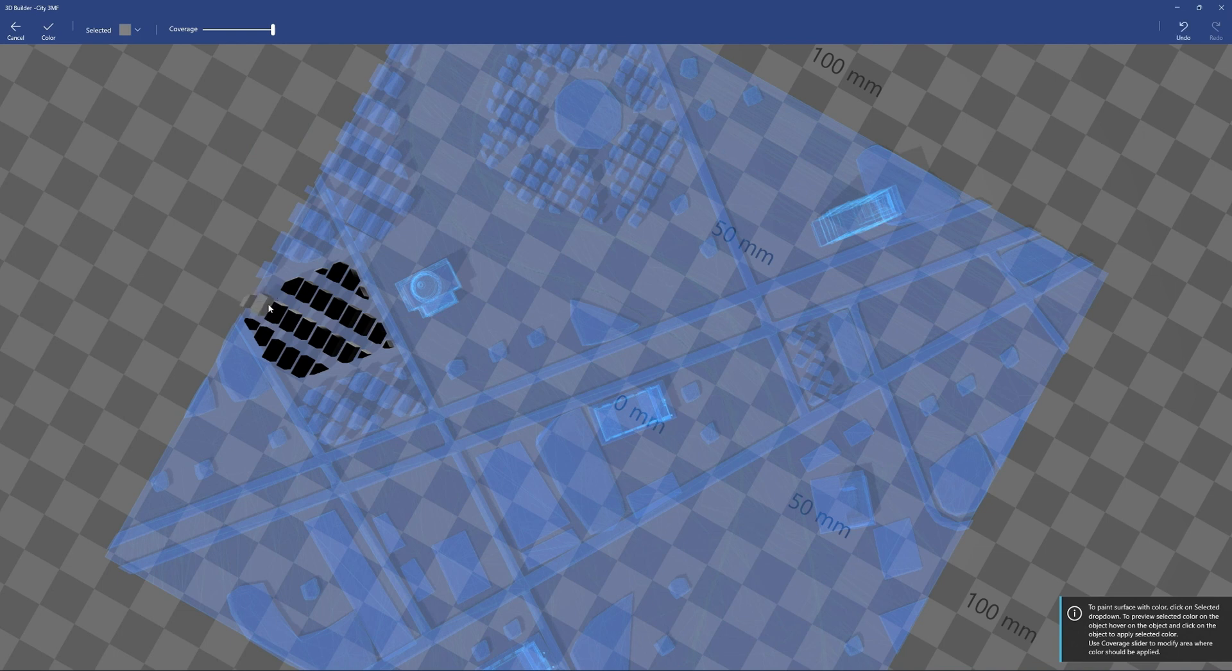
click(265, 308)
click(285, 311)
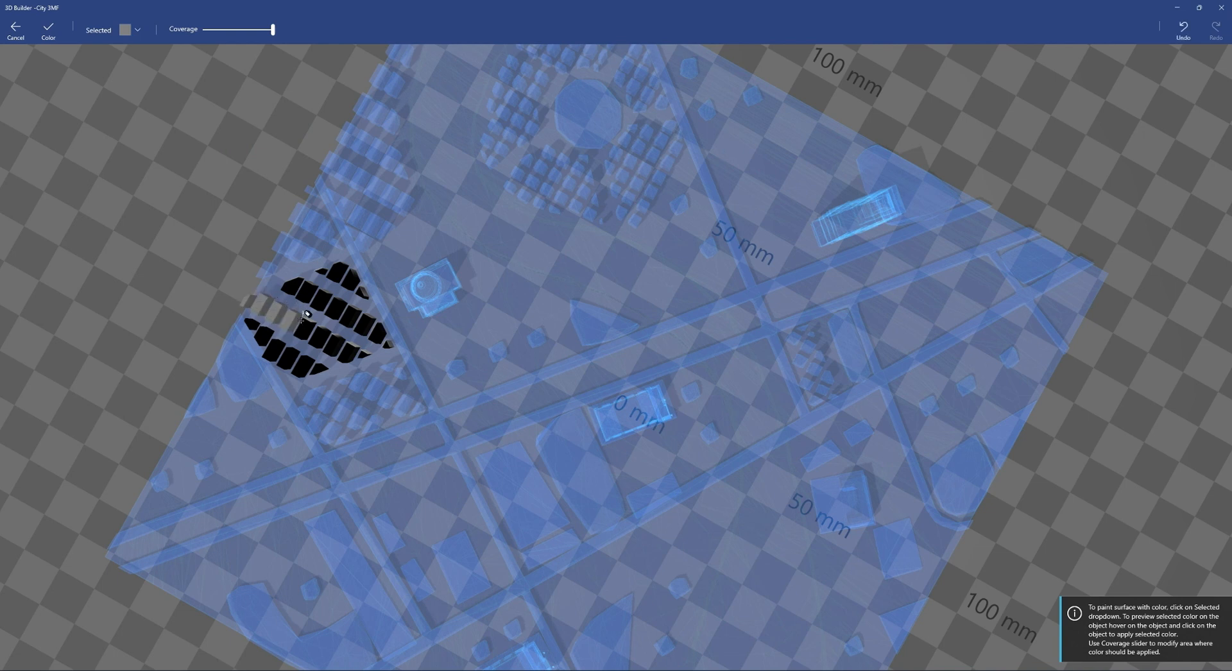
click(302, 322)
click(319, 331)
click(335, 339)
click(351, 340)
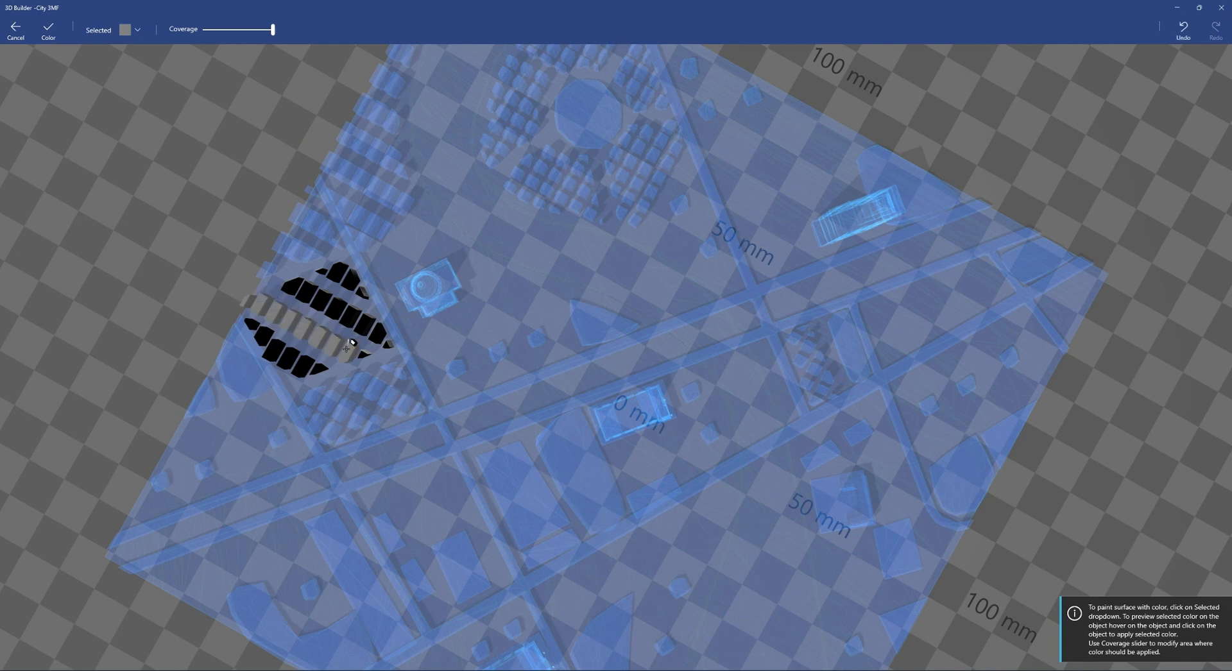
click(362, 354)
click(387, 343)
click(380, 335)
click(356, 318)
click(362, 323)
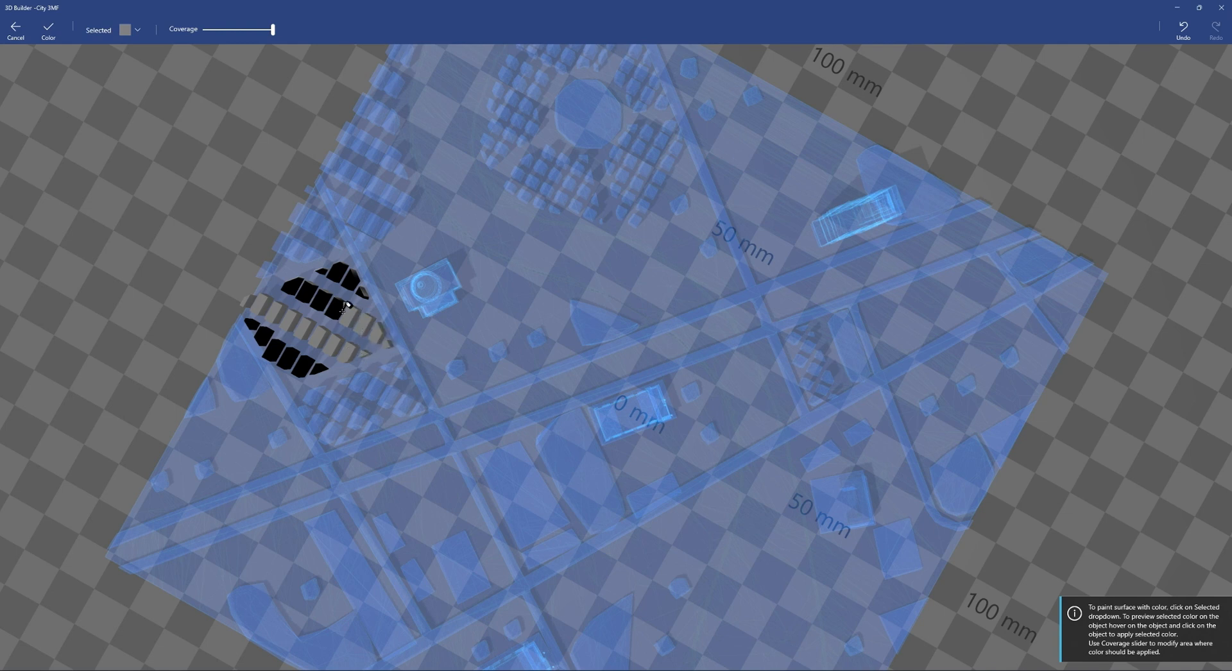
click(337, 308)
click(321, 304)
click(310, 297)
click(323, 272)
click(335, 272)
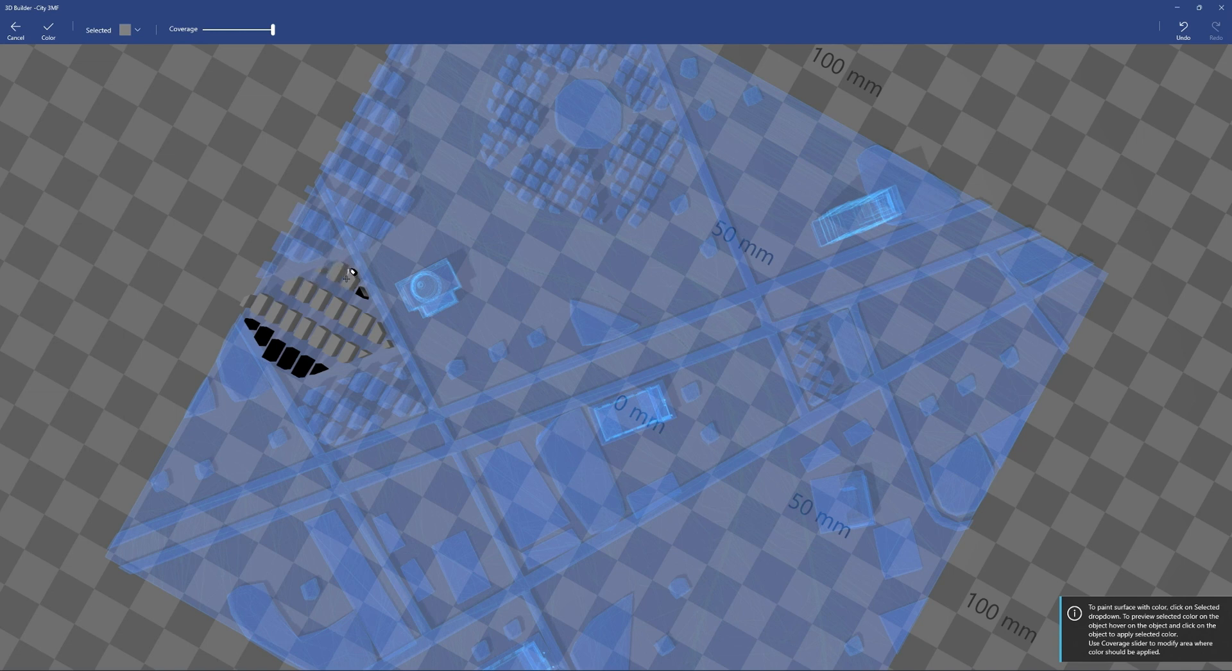
click(350, 280)
click(363, 288)
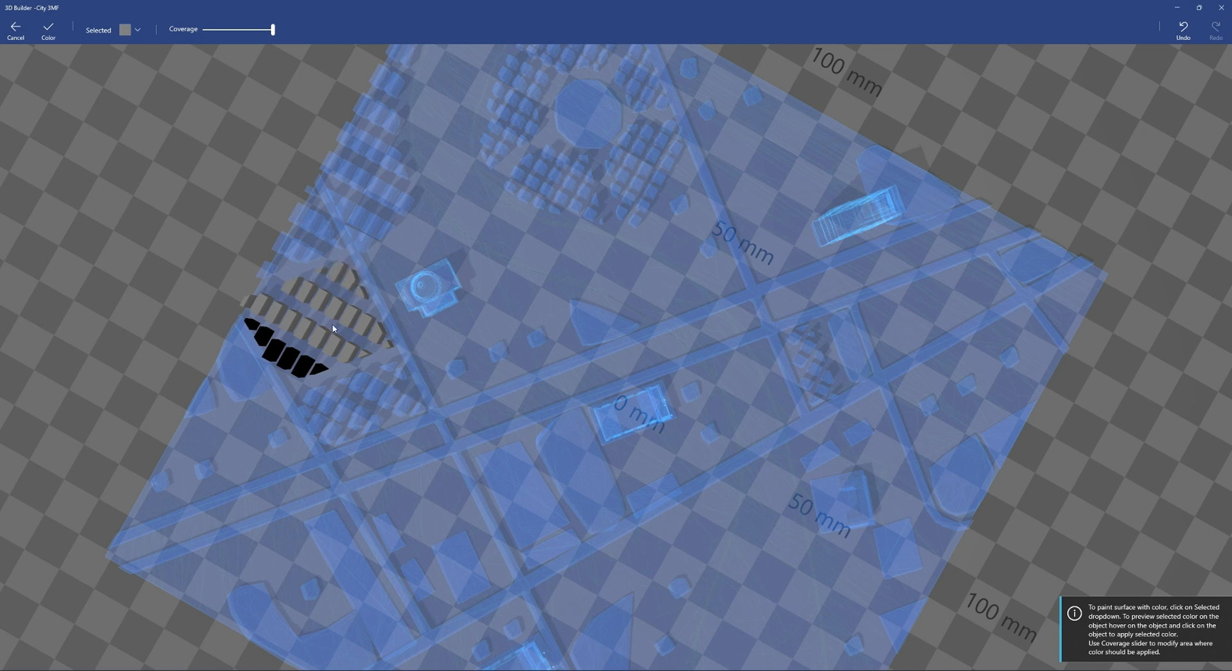
click(319, 368)
click(301, 364)
click(294, 360)
click(277, 354)
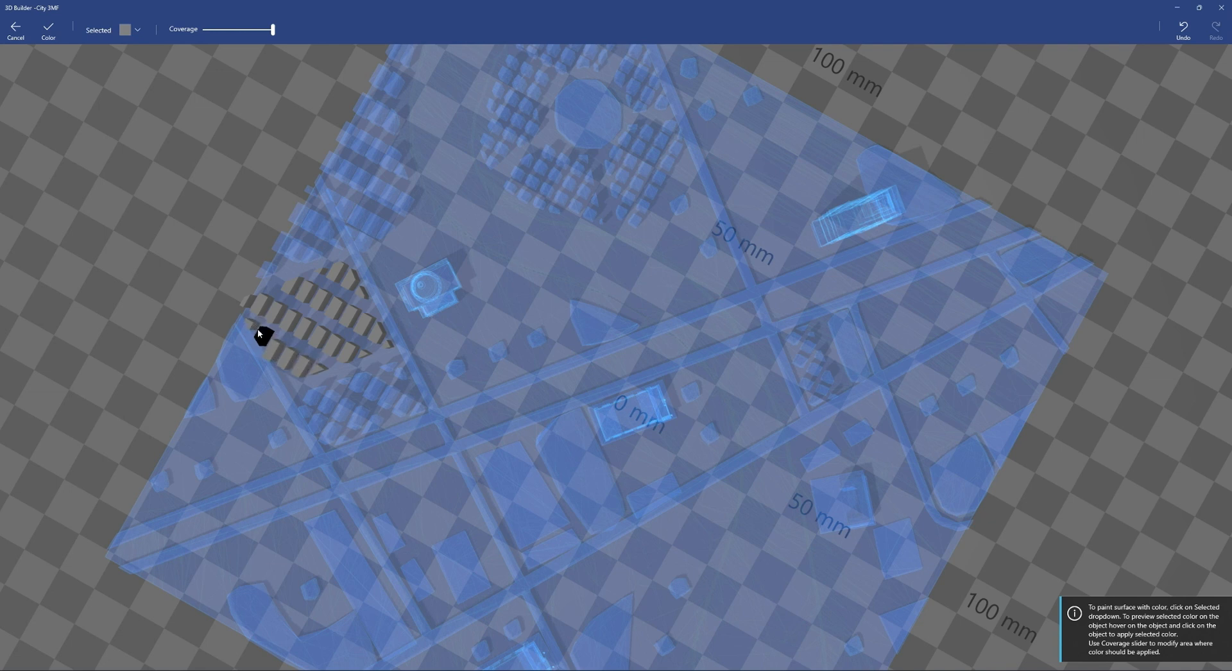
click(259, 332)
click(48, 30)
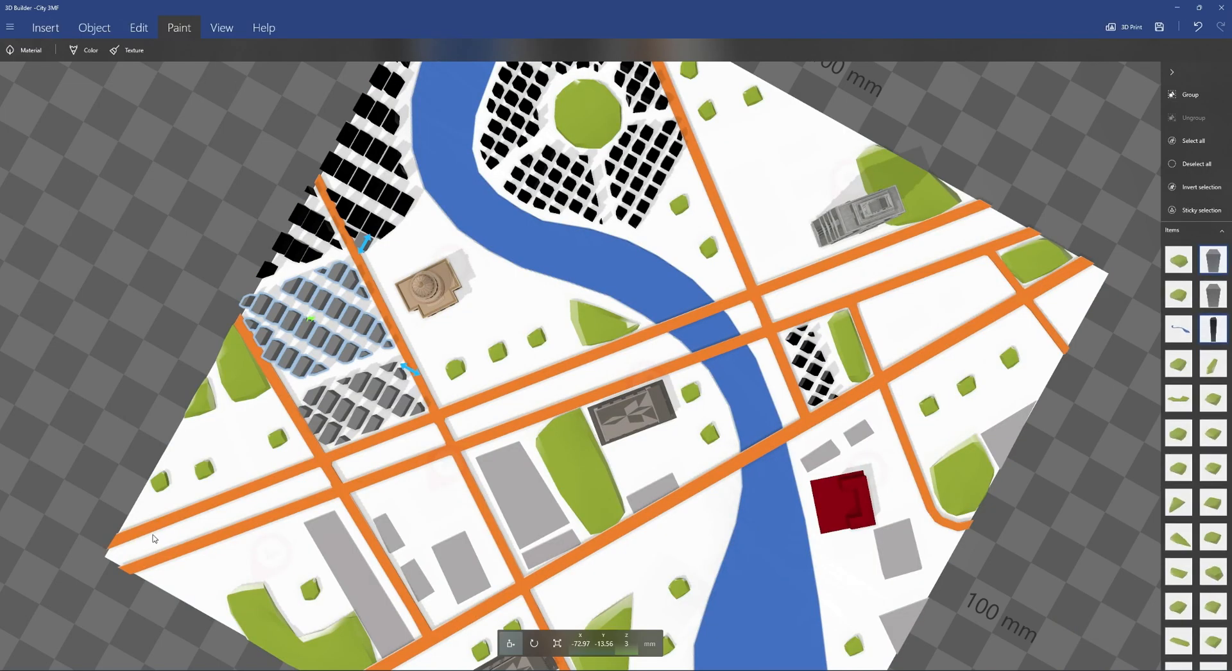
Step: Save the recoloured City 3MF model, then switch to PowerPoint and open slide 3
mouse_move(935, 540)
mouse_down()
mouse_move(809, 519)
mouse_move(831, 449)
mouse_move(854, 442)
mouse_move(938, 529)
mouse_up()
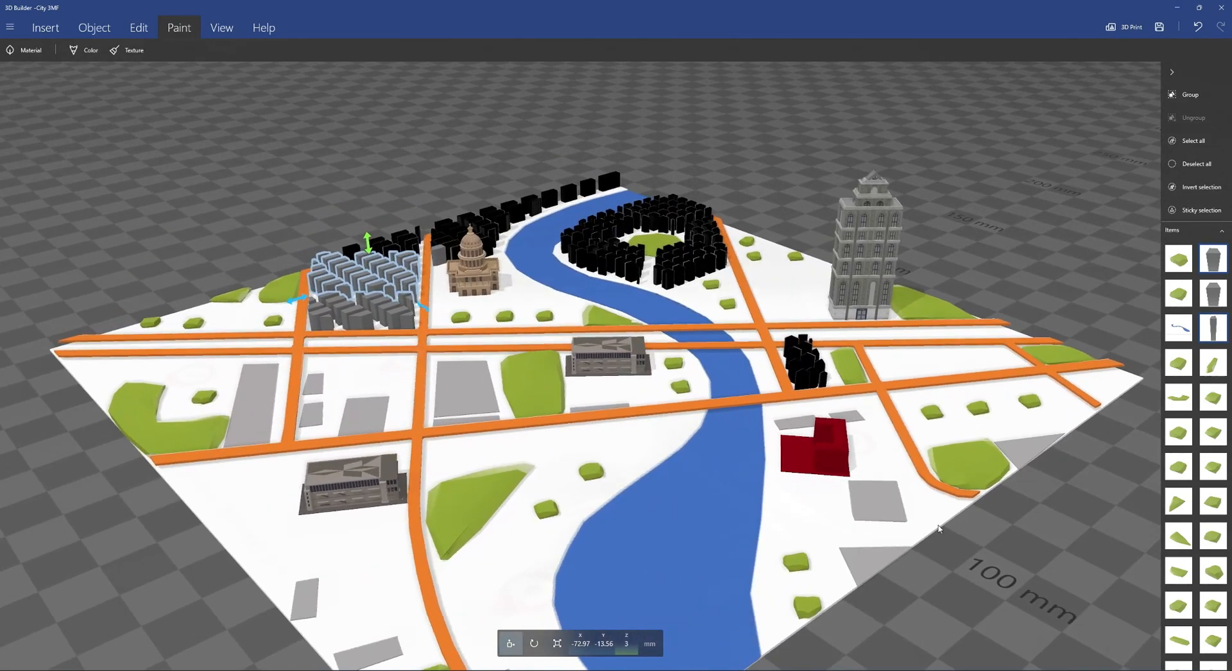
click(1158, 29)
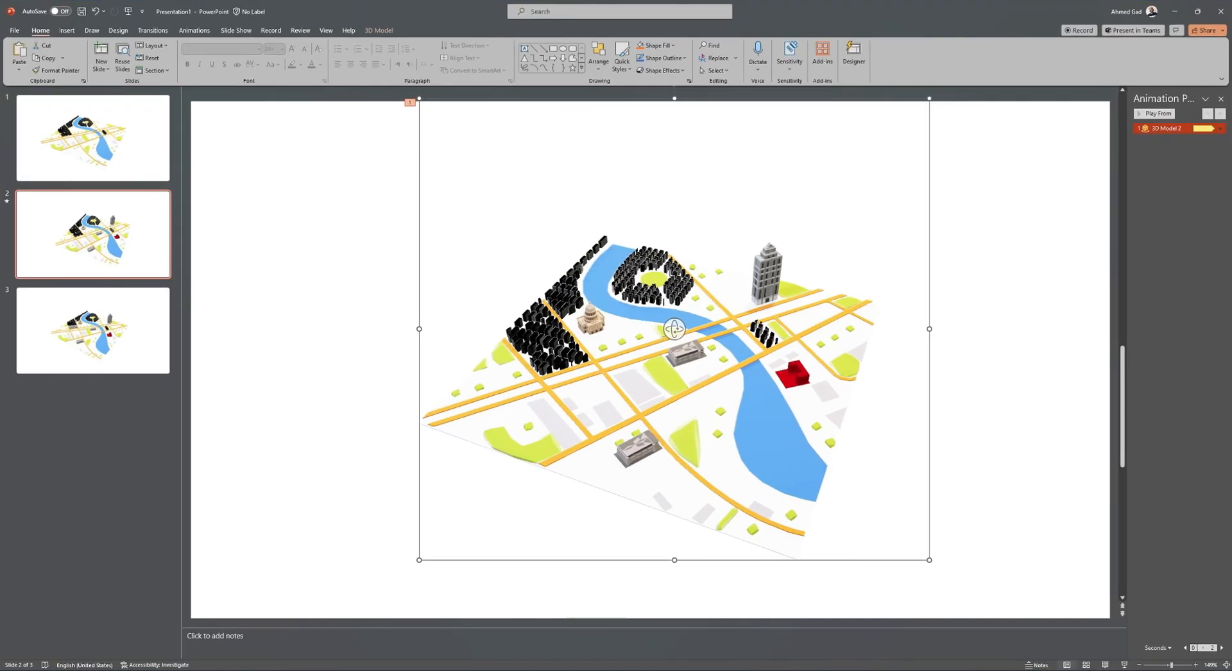
click(153, 329)
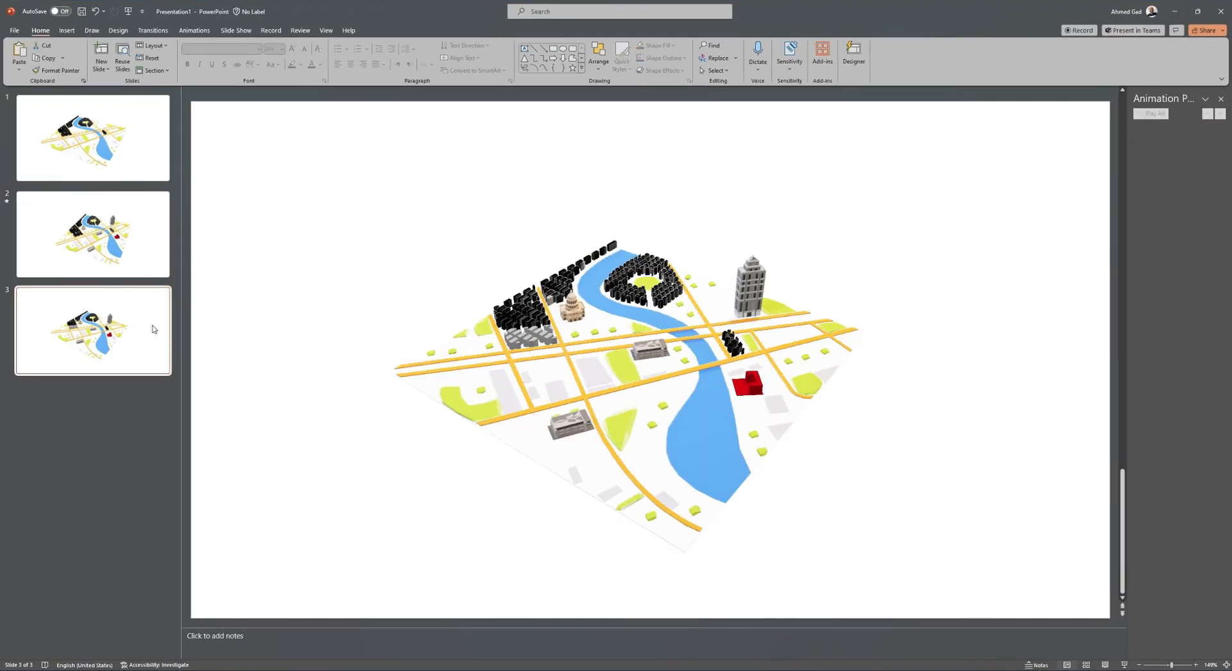
Step: Duplicate slide 3 and delete the city model from the duplicate slide
key(ctrl+d)
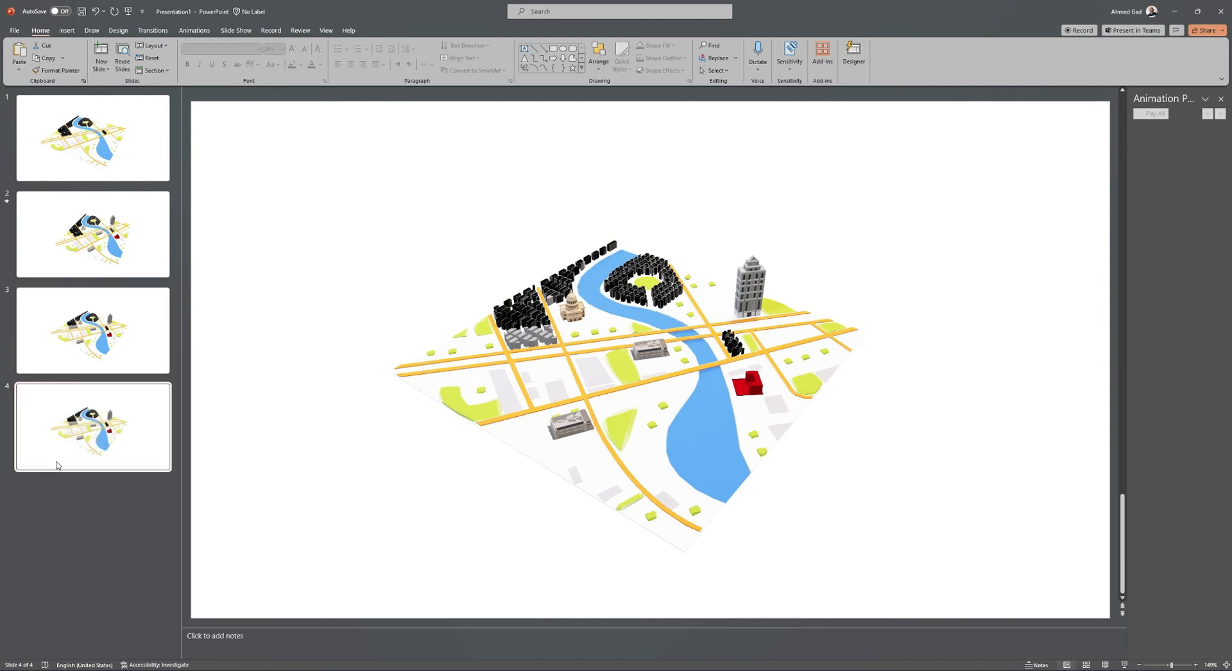
click(513, 352)
key(Delete)
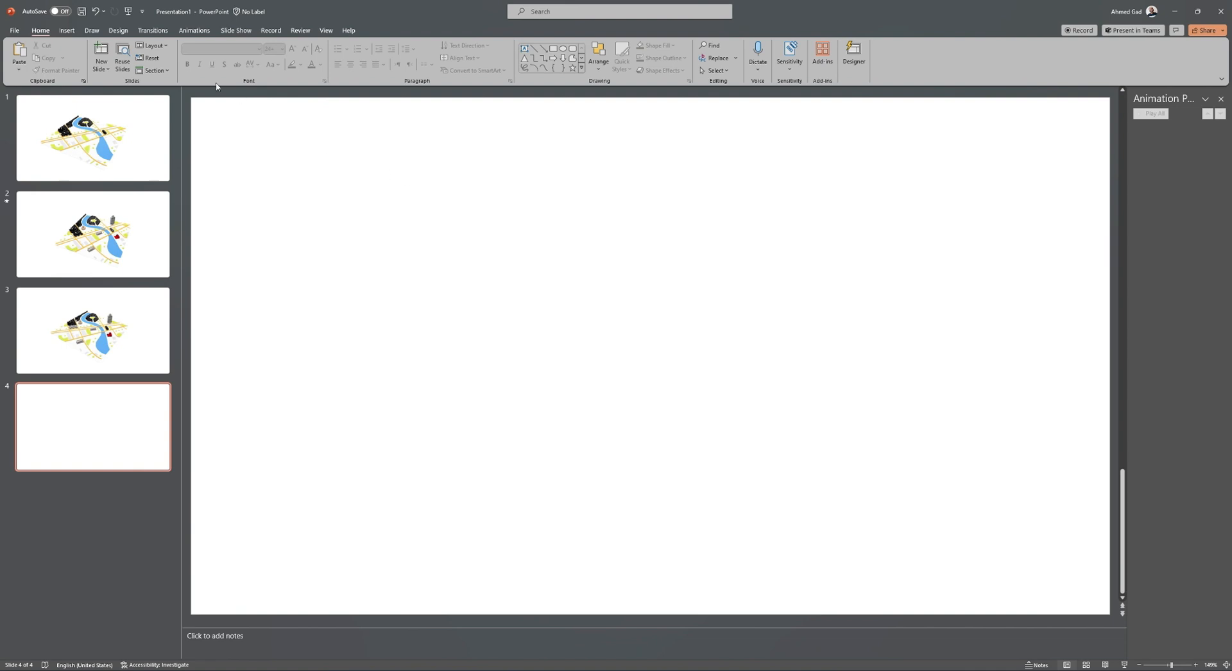
Step: Insert the updated City 3MF model from this device onto slide 4 and rotate it in 3D towards slide 3's viewing angle
click(67, 30)
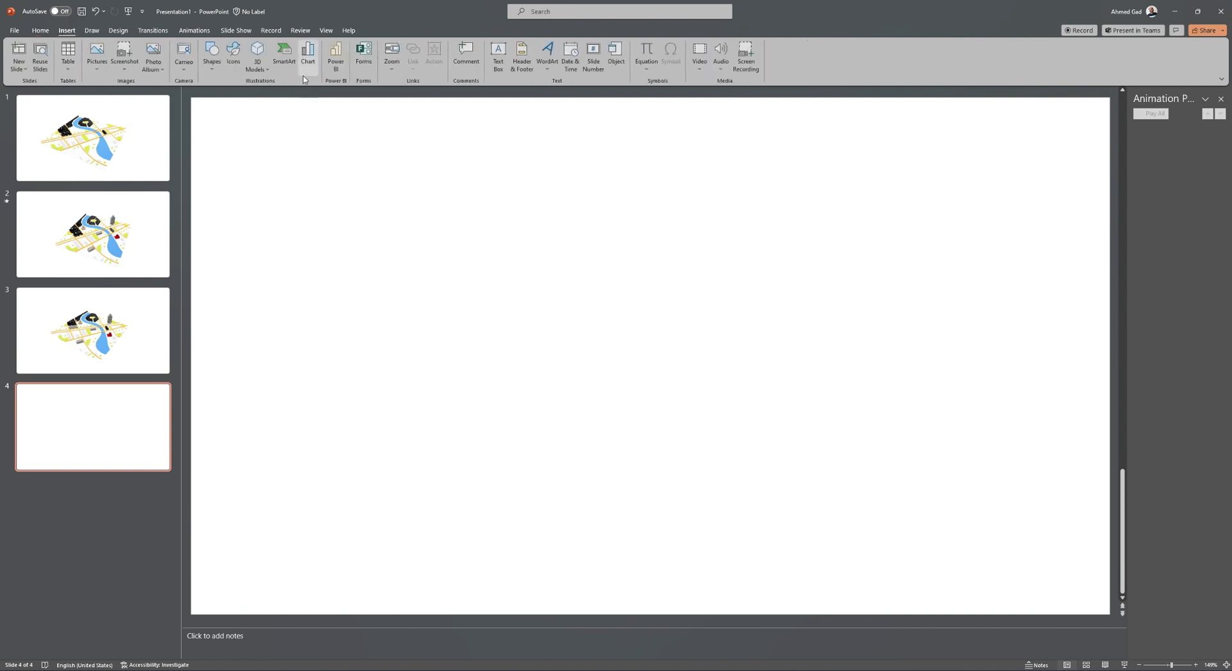
click(259, 64)
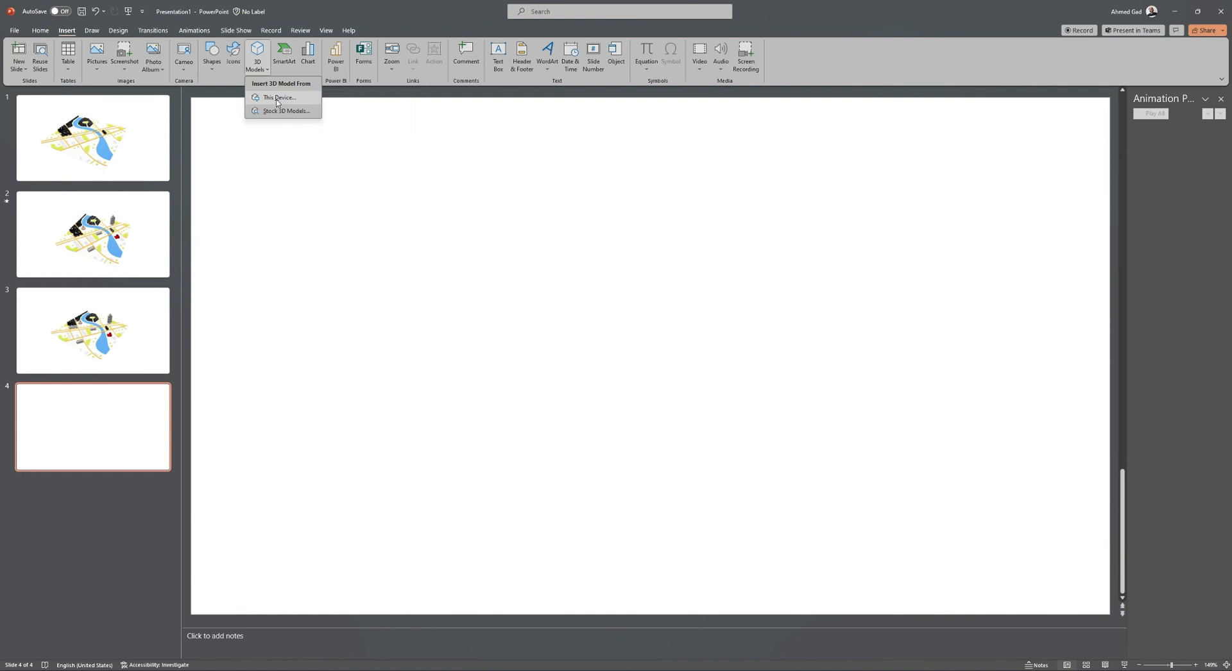
click(277, 99)
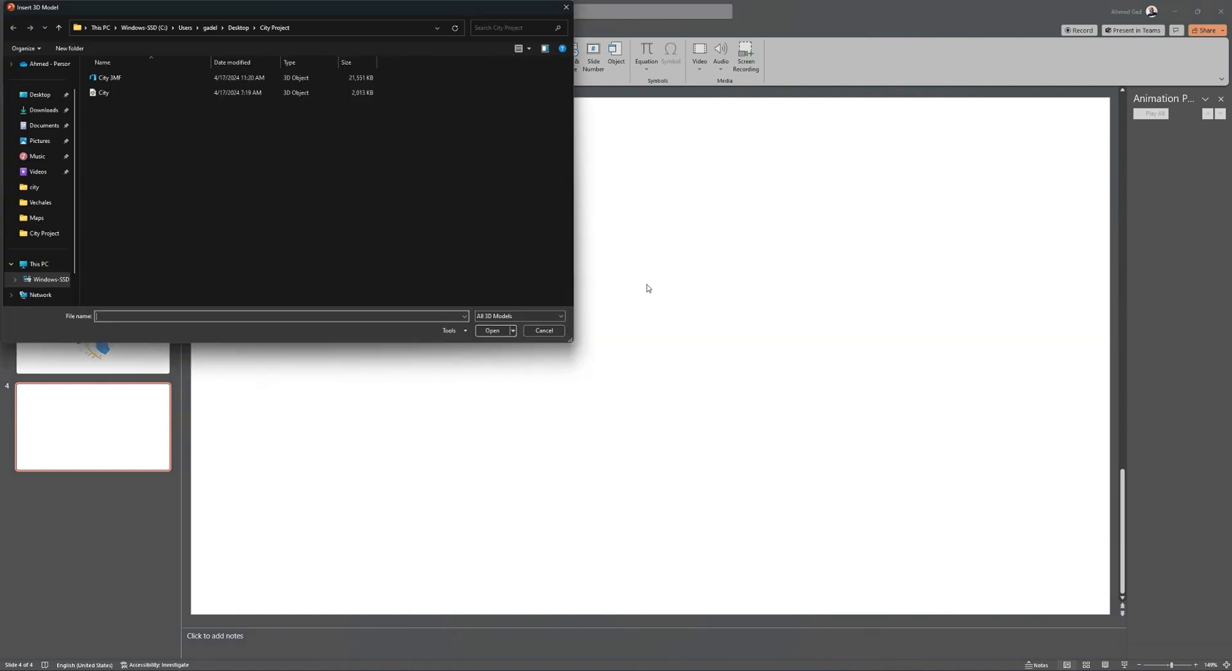
click(220, 77)
click(492, 330)
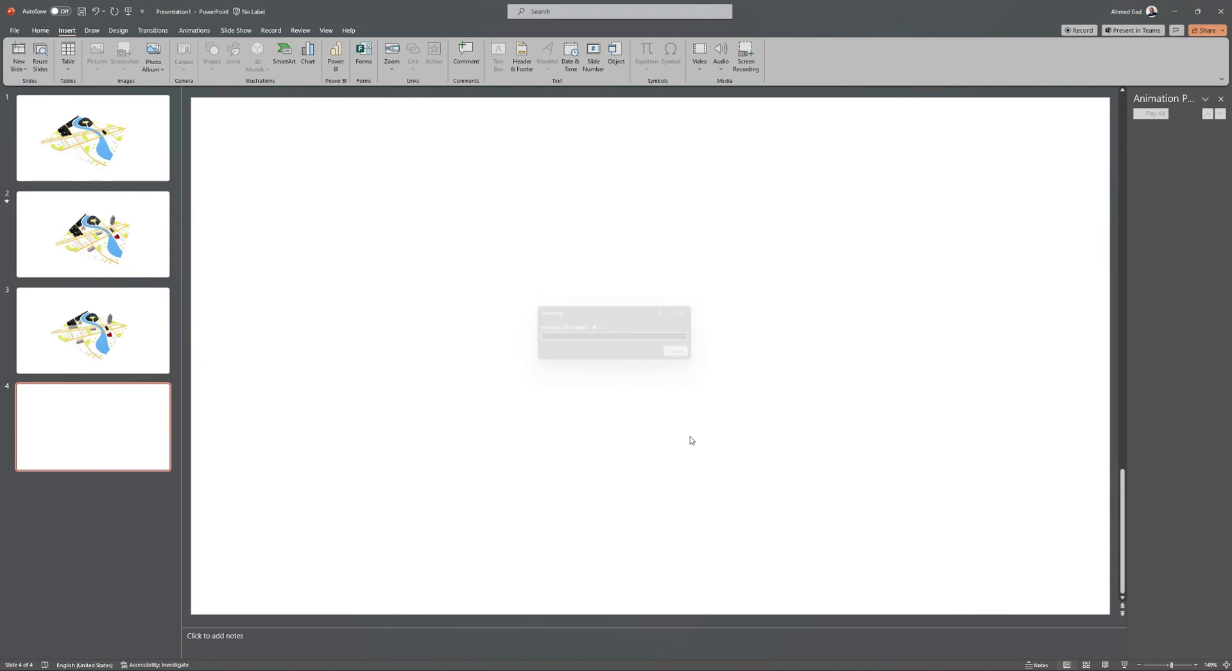
drag(650, 357, 610, 411)
scroll(609, 411, up, 1)
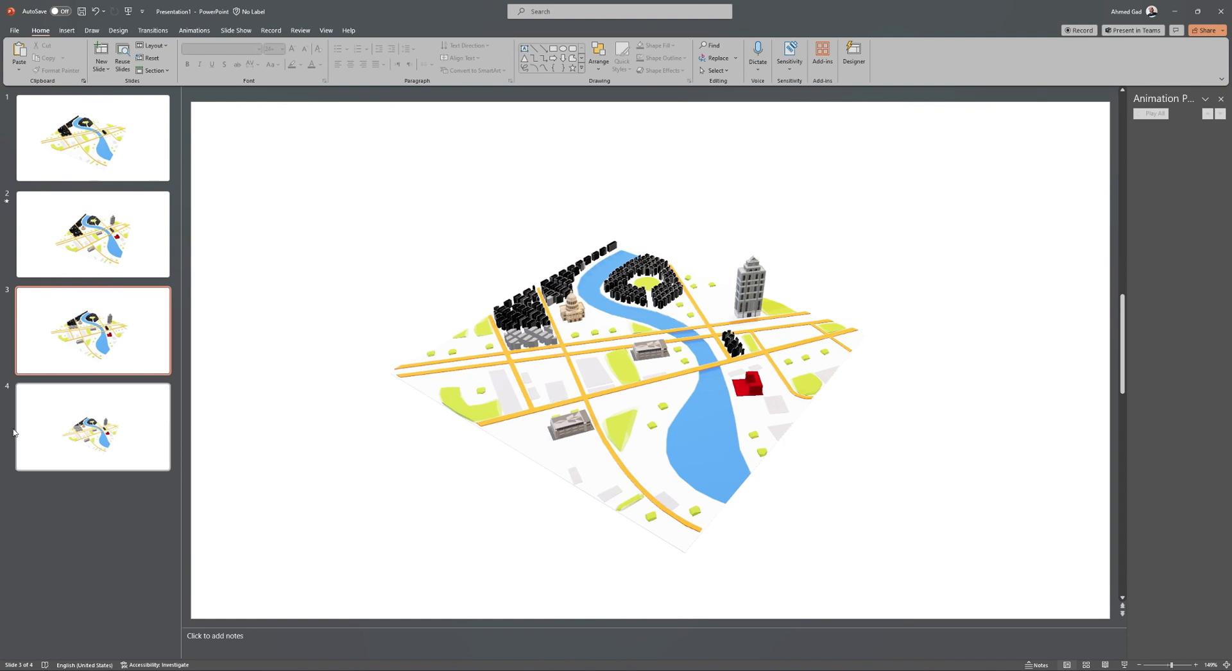
Step: Enlarge the city model on slide 4 and reposition it to match the map's size and placement on slide 3
click(18, 429)
click(735, 443)
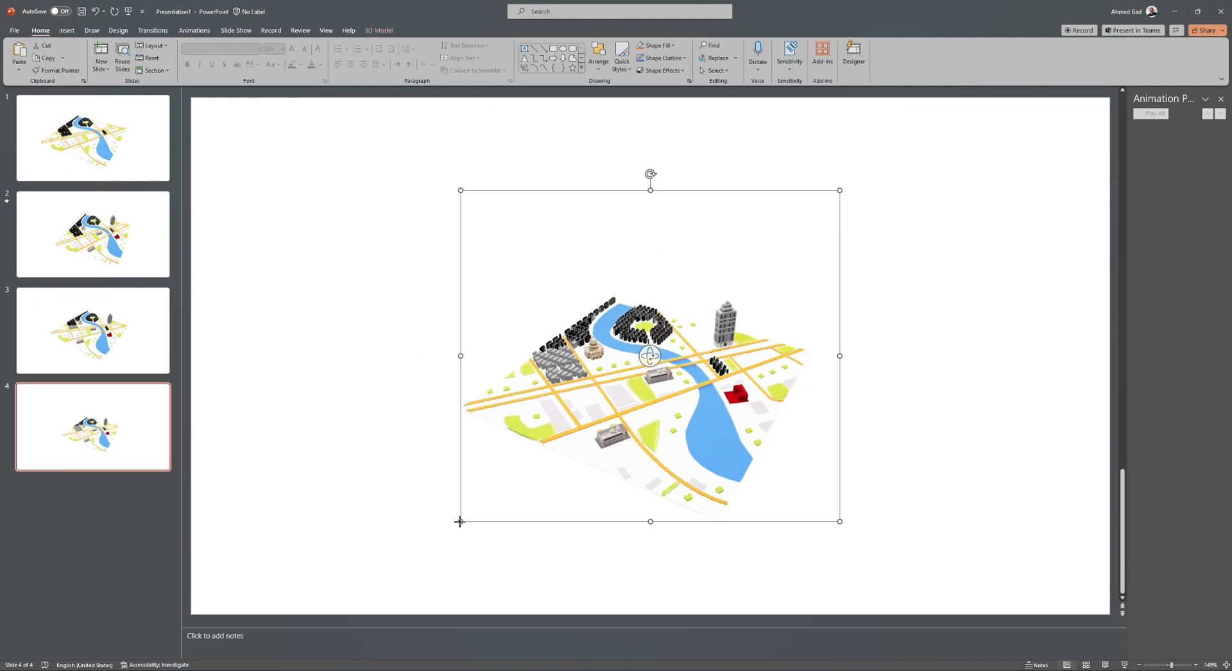
drag(460, 521, 380, 591)
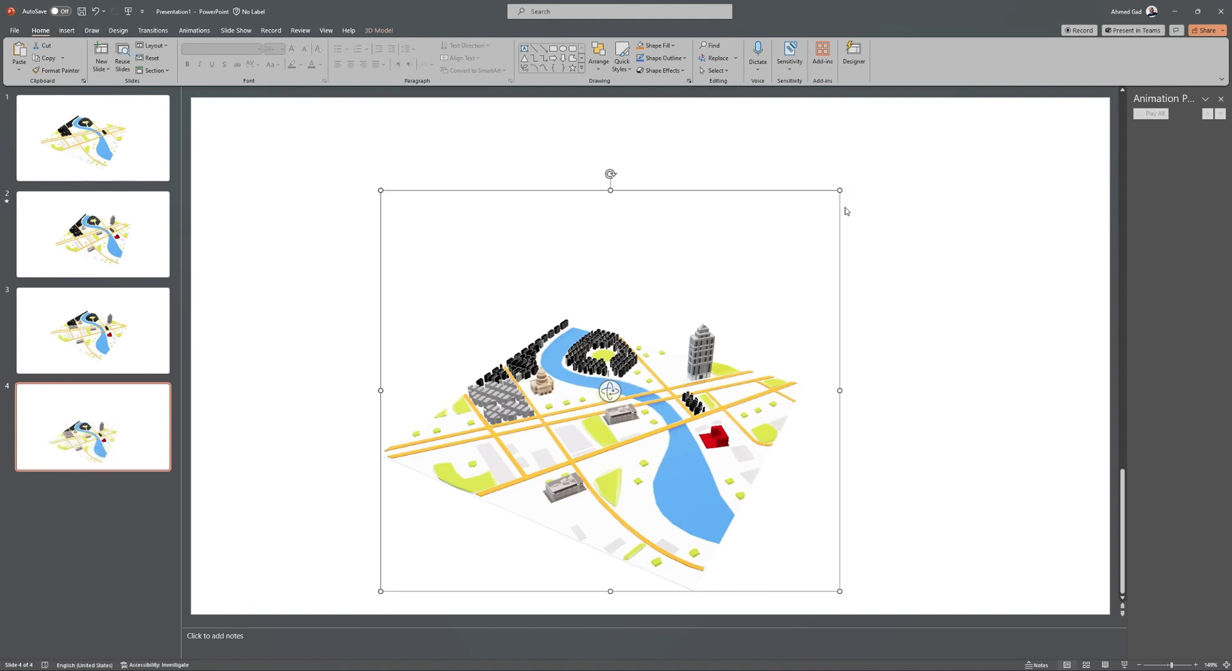
drag(840, 190, 961, 89)
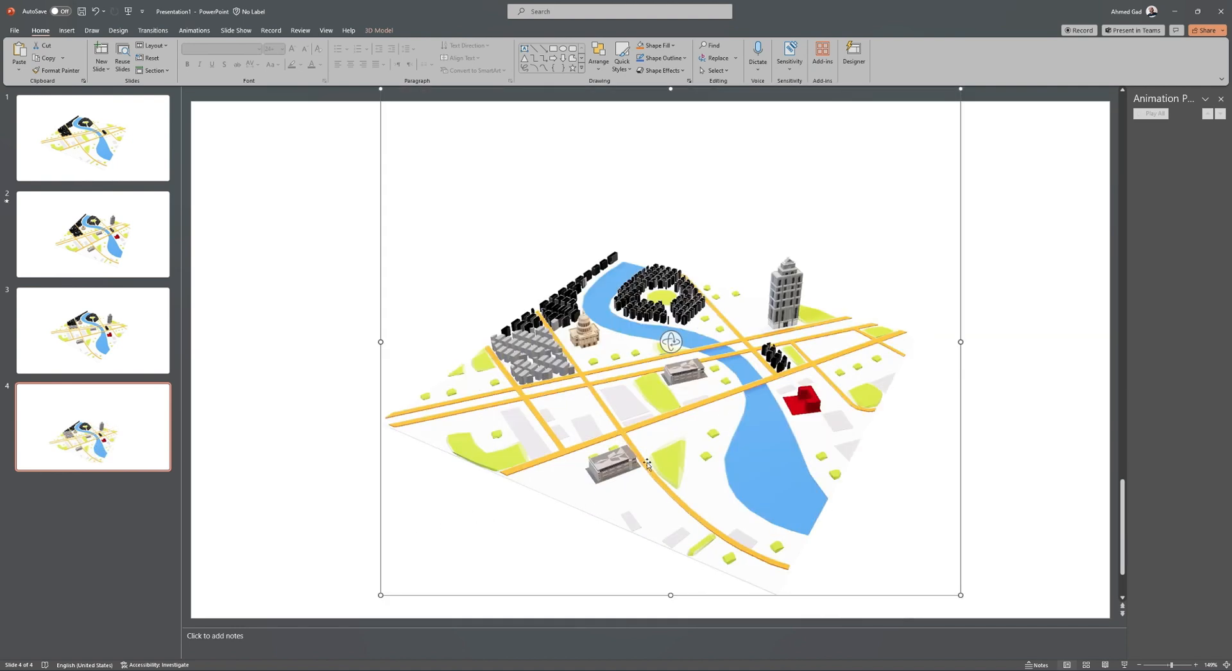
drag(679, 458, 642, 448)
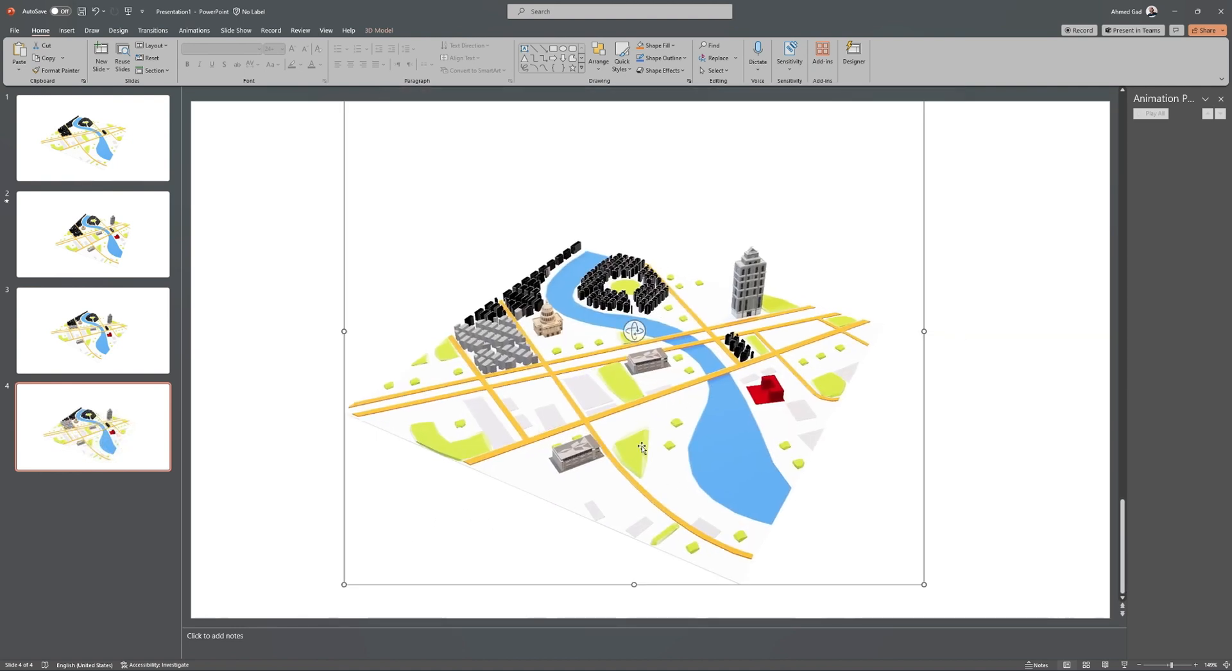
Step: Fine-tune the 3D rotation of the city model on slide 4 and preview the slide in full screen
drag(634, 331, 624, 329)
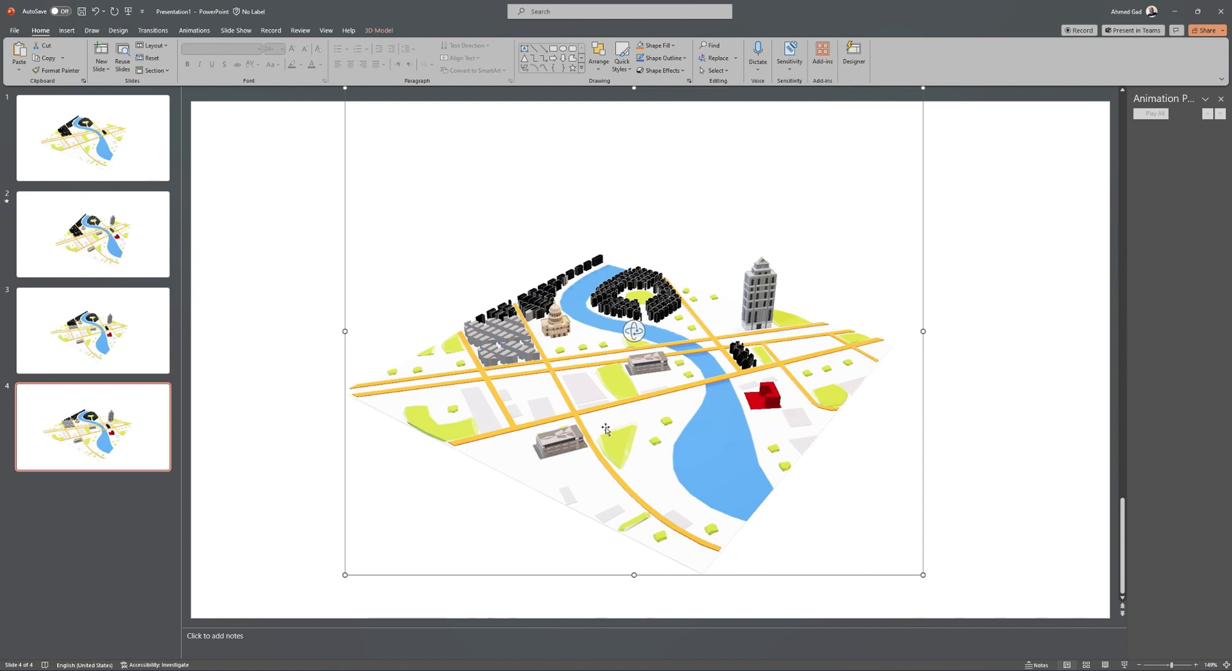
click(991, 476)
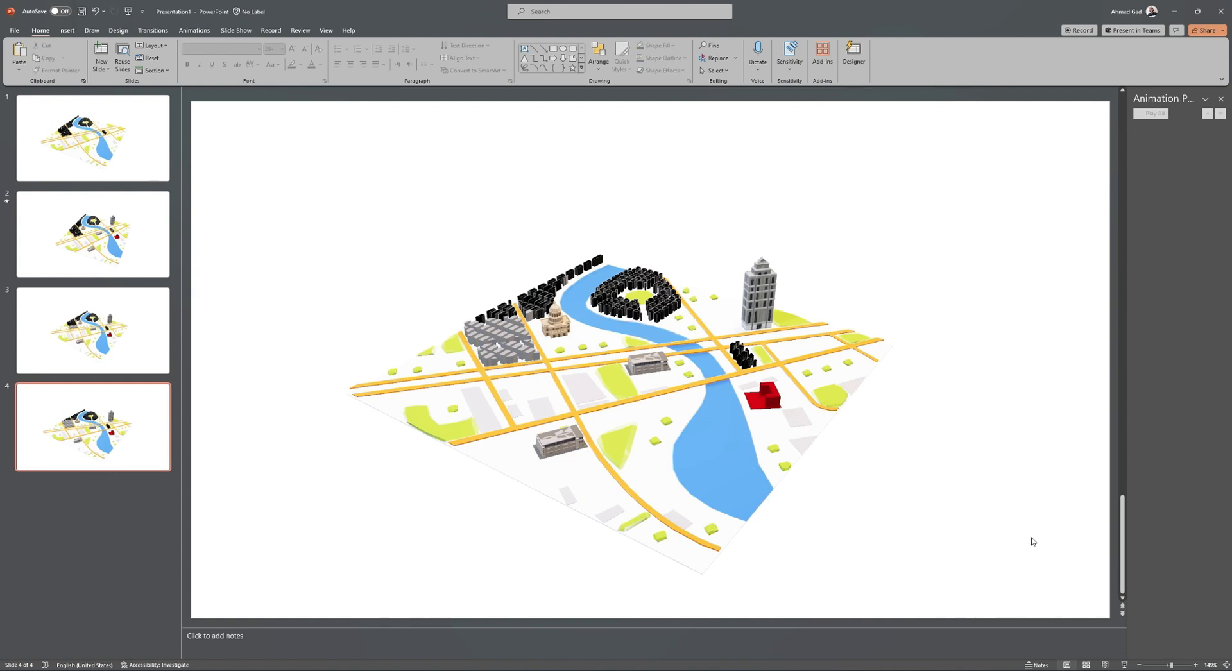
click(1124, 666)
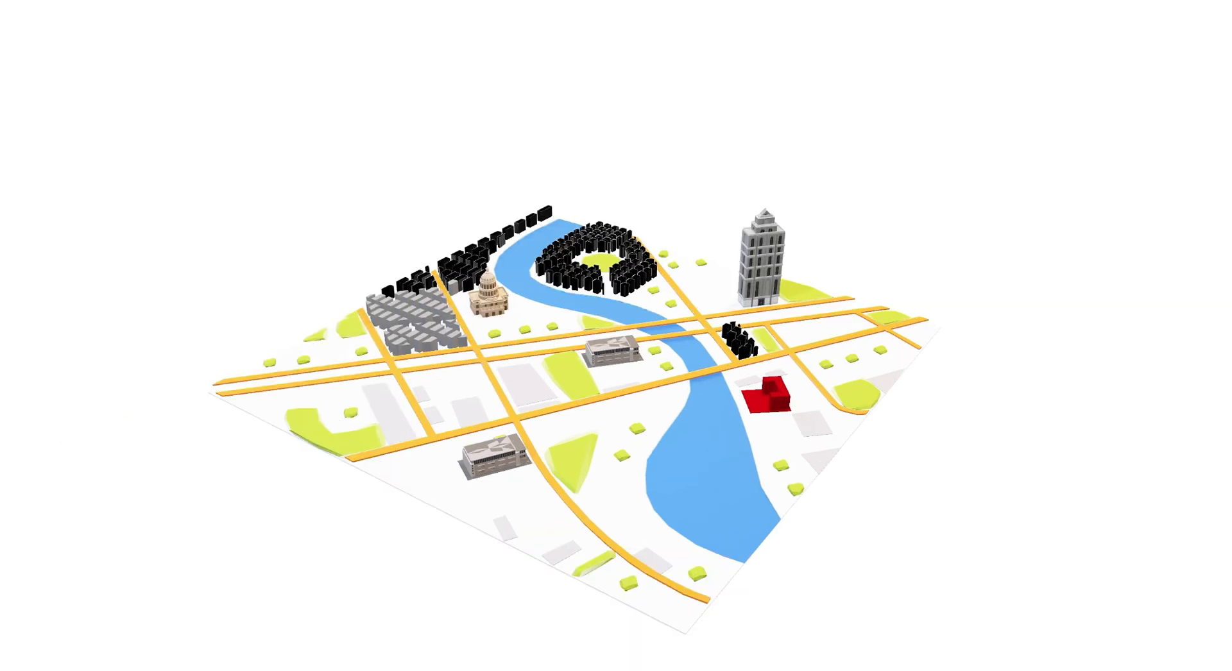
key(Escape)
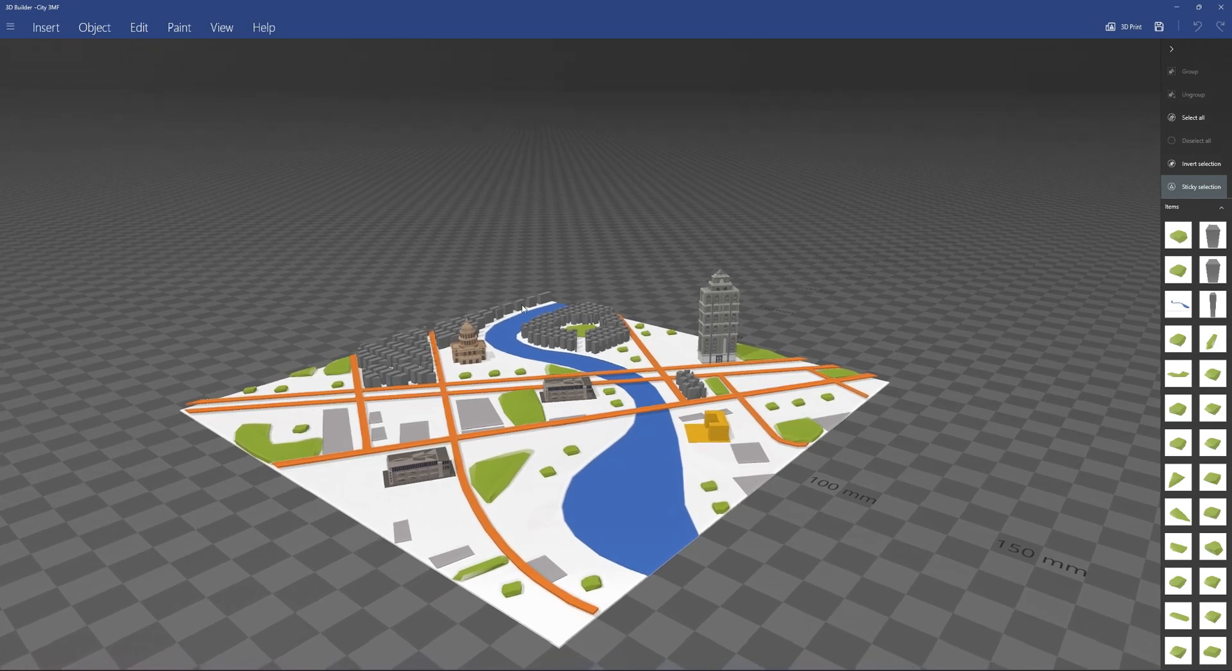
Step: Switch to 3D Builder, search the 3D library for "cloud" and insert the first white Cloud model
mouse_move(707, 505)
mouse_down()
mouse_move(728, 494)
mouse_move(726, 506)
mouse_up()
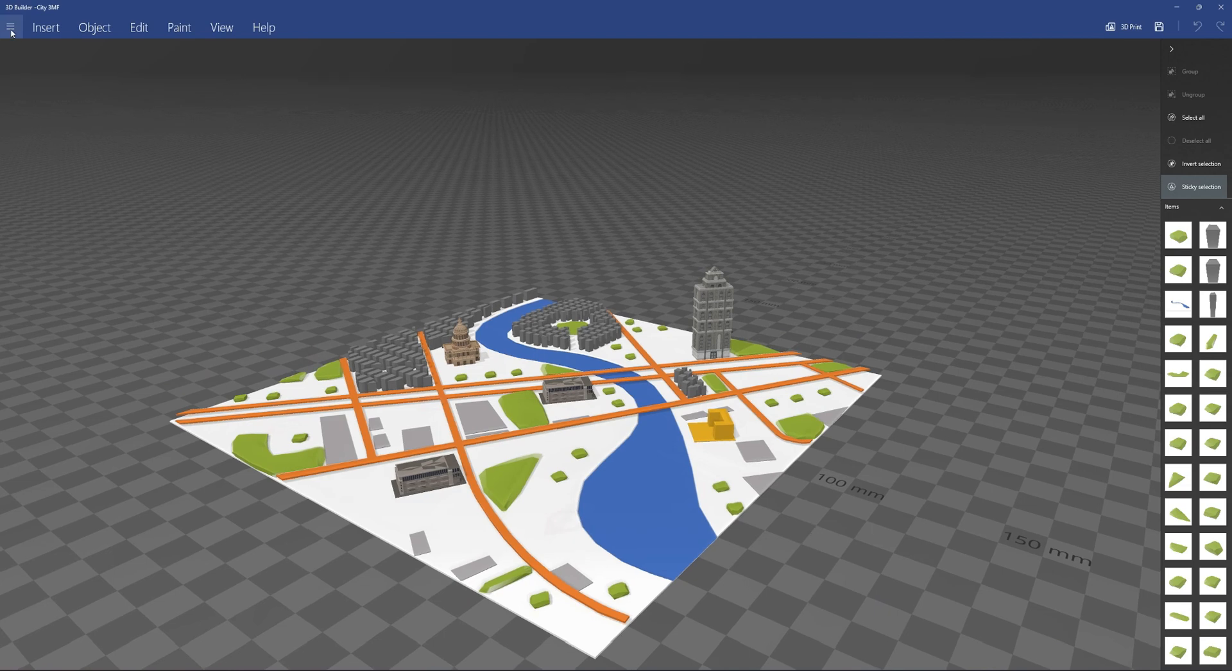
click(48, 37)
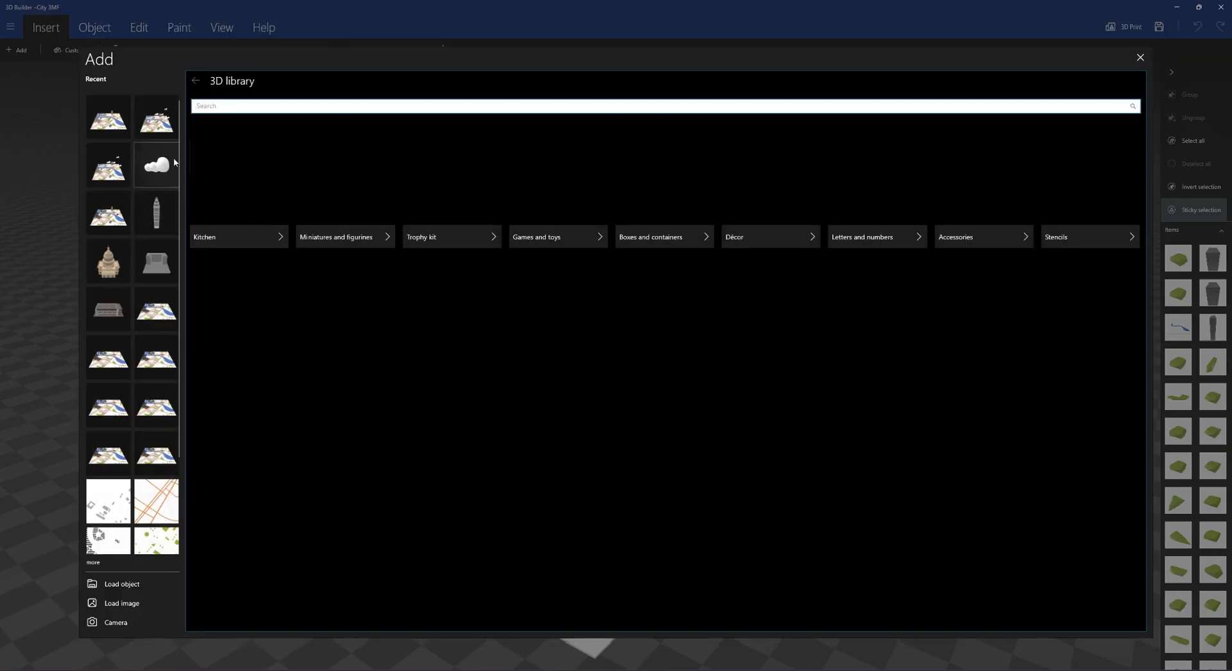
click(224, 107)
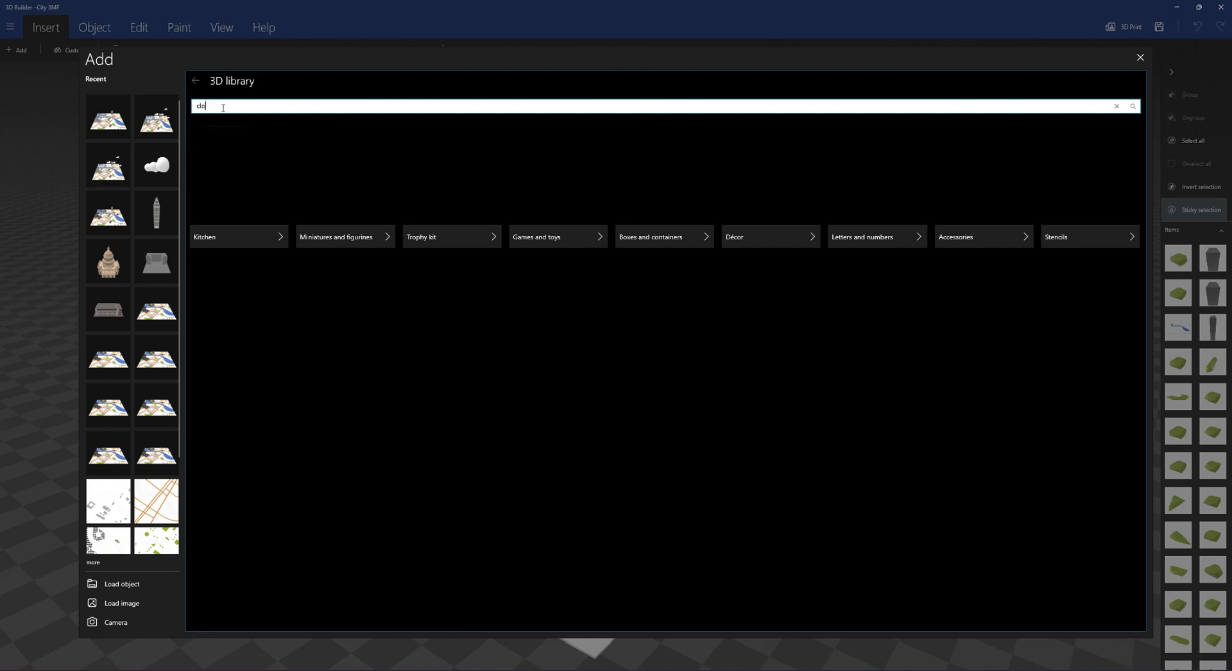
key(Return)
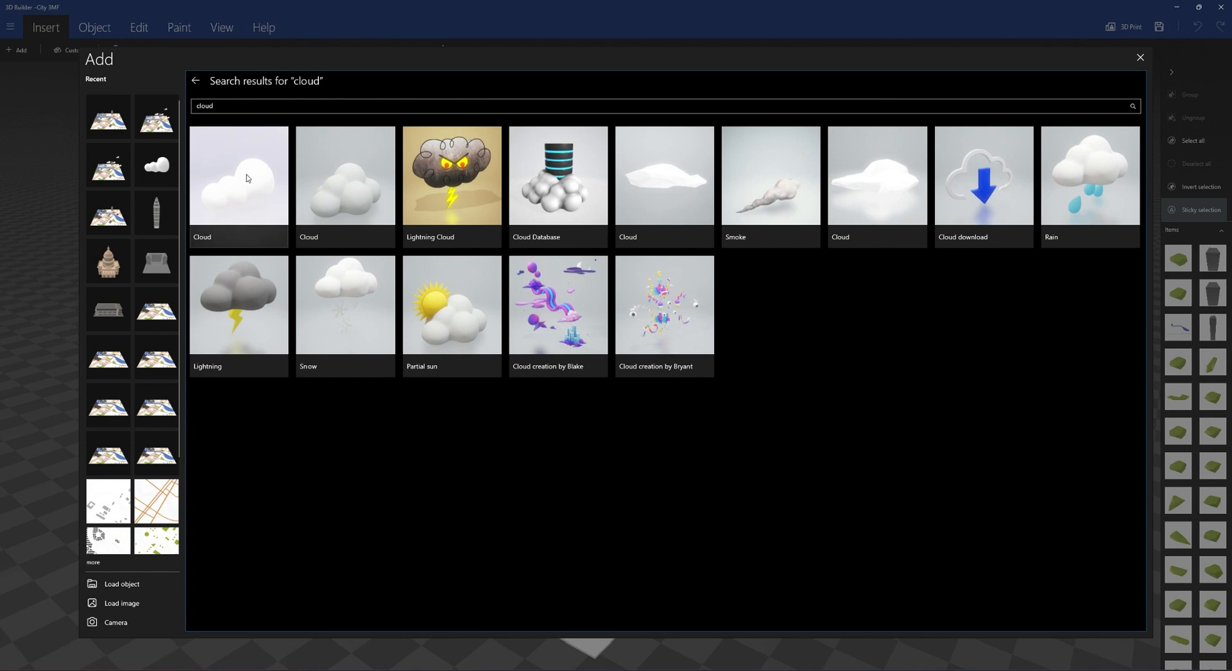
click(246, 174)
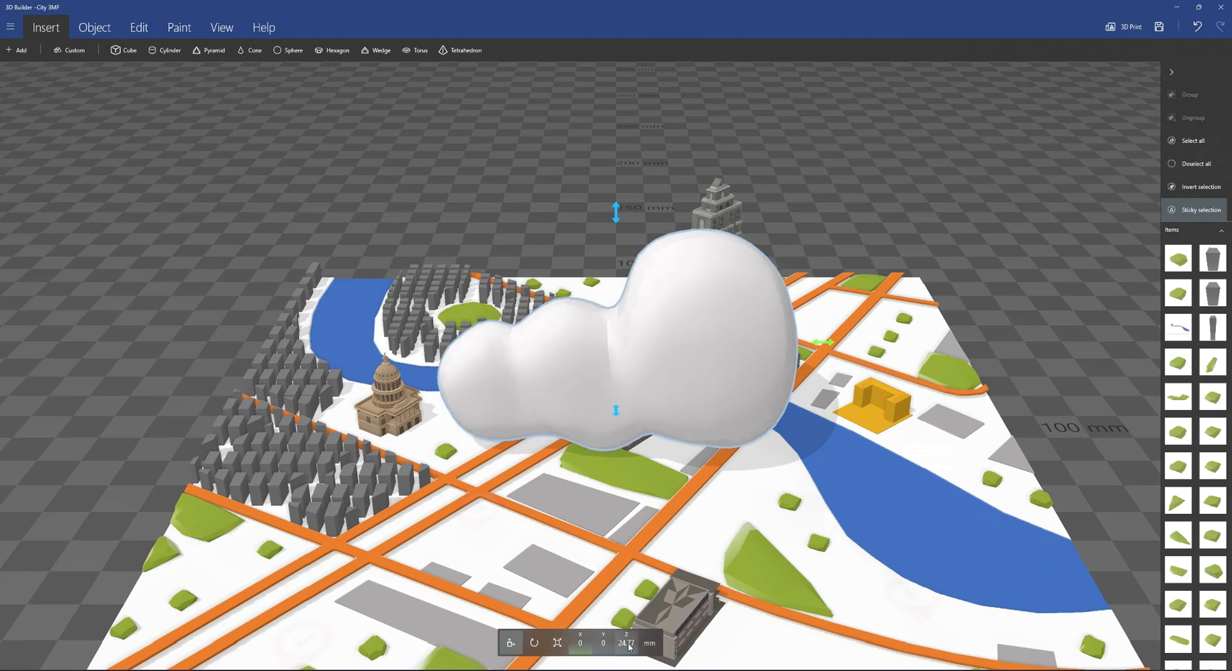
Step: Scale the cloud proportionally to 20 mm along X
click(556, 643)
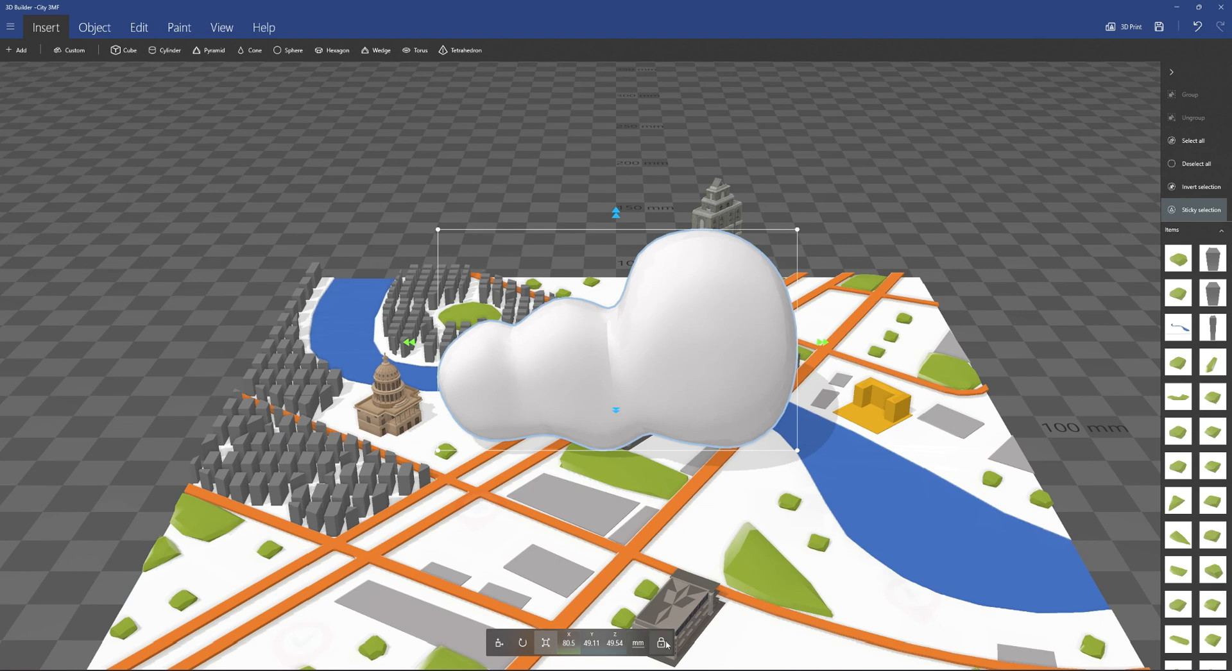
click(576, 647)
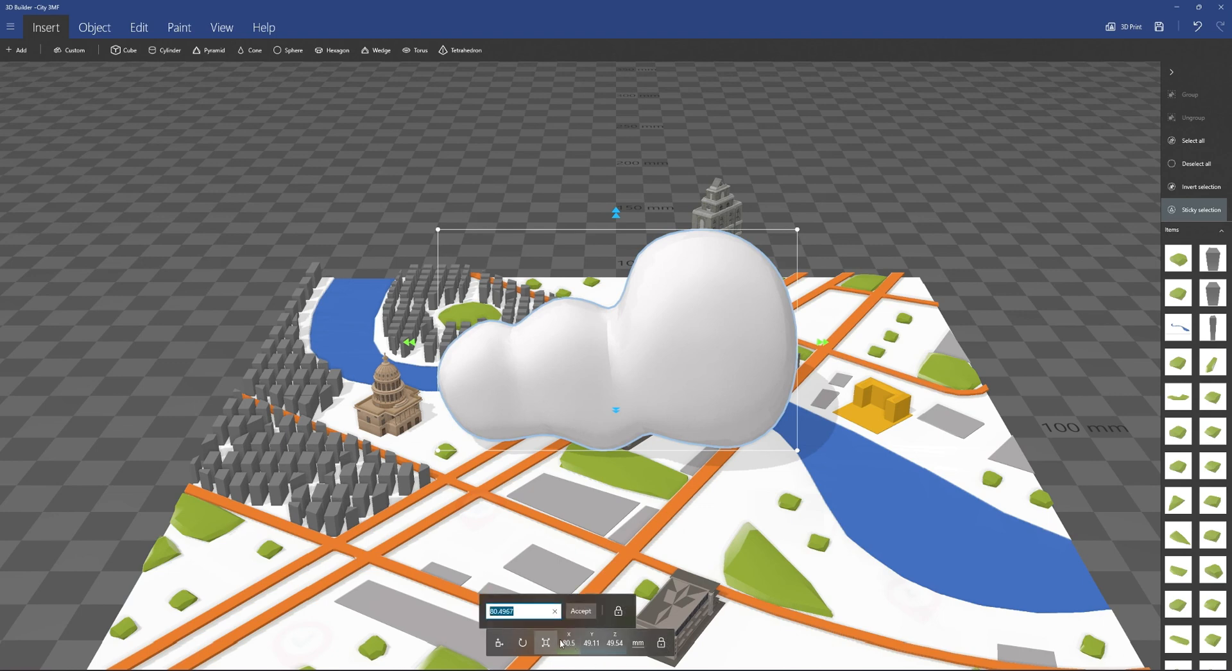
key(Return)
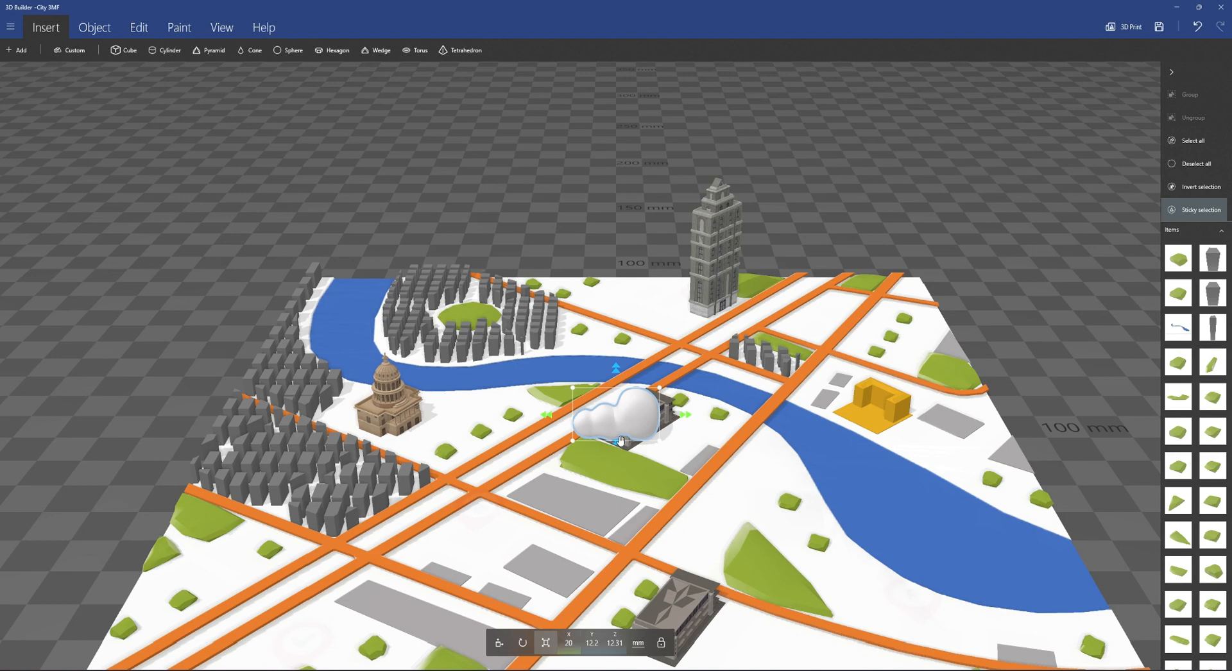
Step: Raise the cloud high above the city centre to a Z position of about 69 mm
right_drag(1029, 482, 516, 588)
click(498, 642)
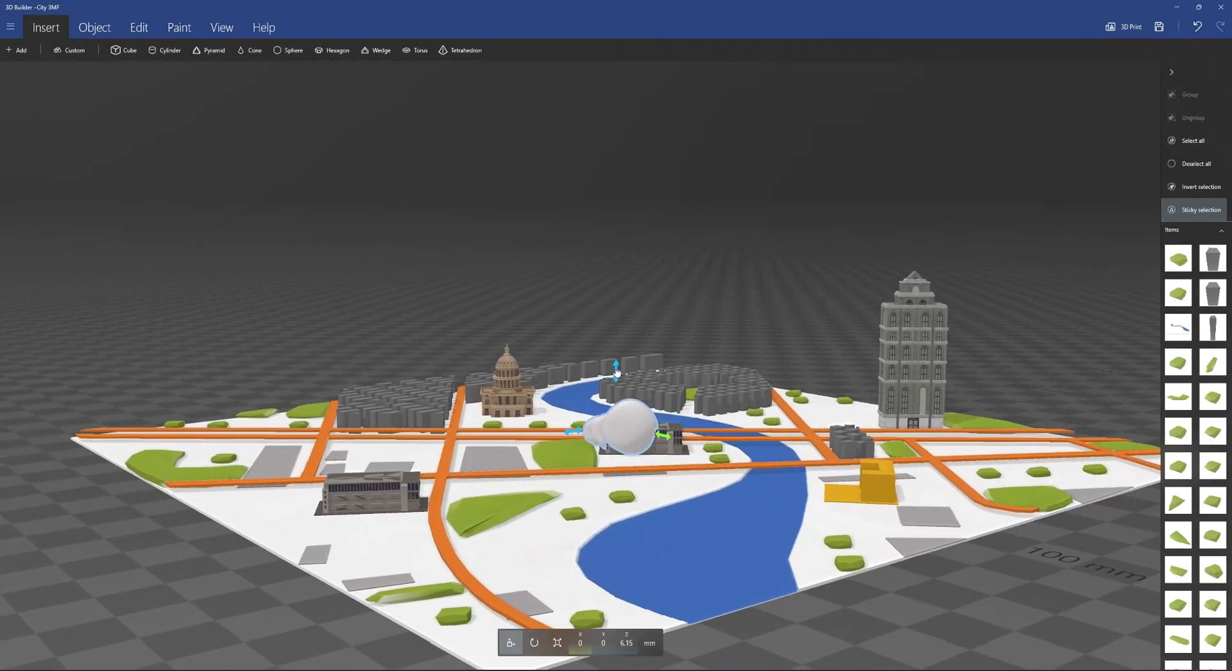
drag(617, 373, 617, 116)
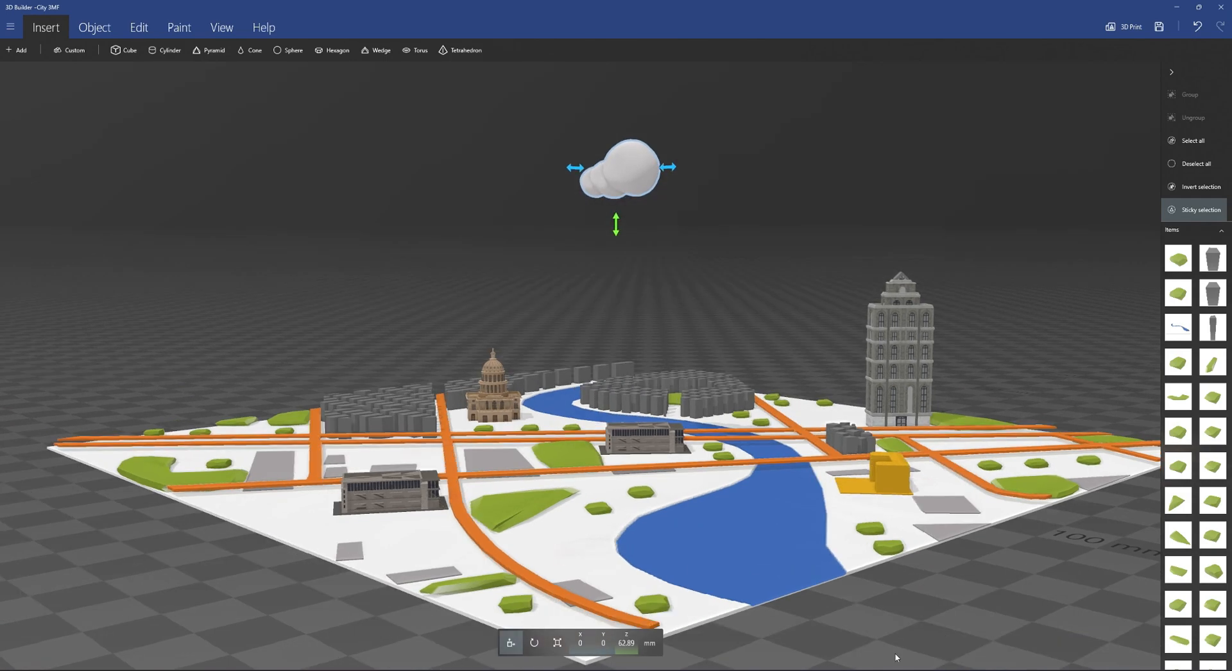
right_drag(896, 658, 872, 507)
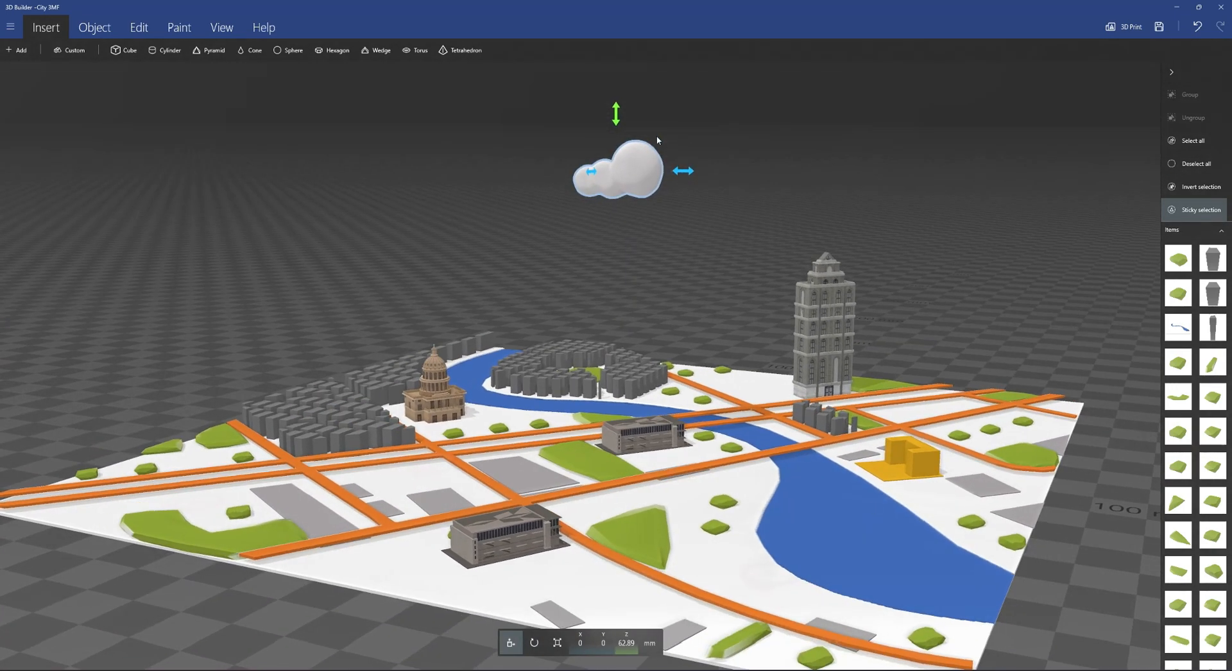
mouse_move(616, 116)
mouse_down()
mouse_move(616, 86)
mouse_move(618, 96)
mouse_up()
right_drag(916, 184, 861, 239)
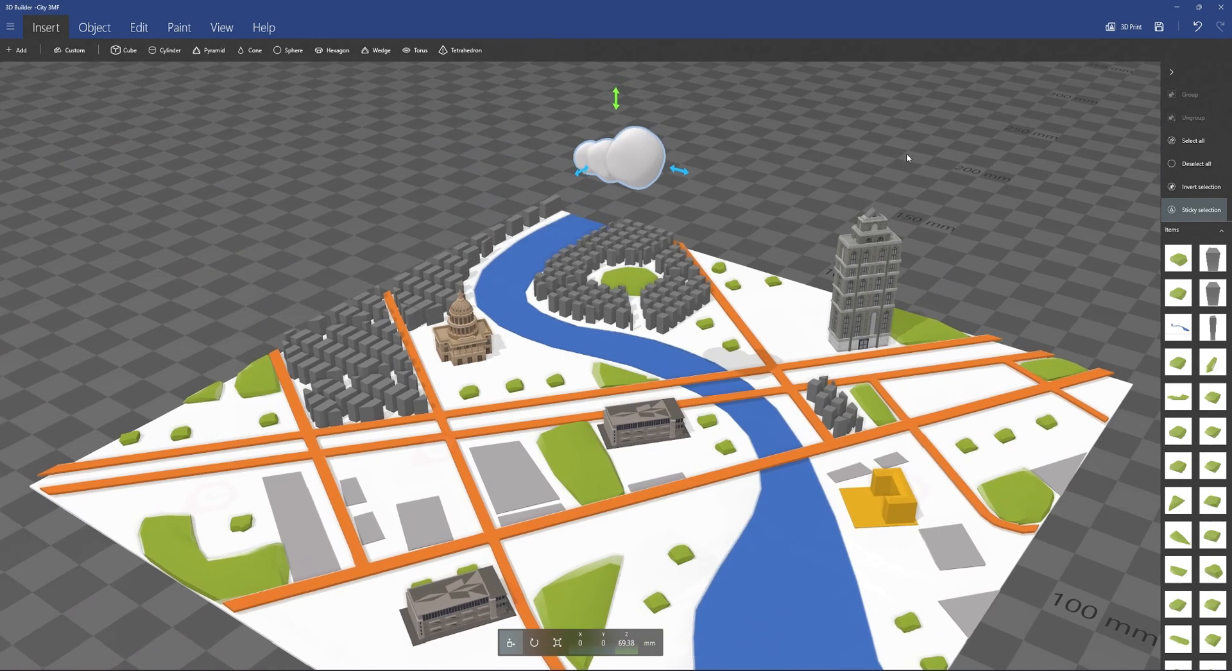
Step: Duplicate the cloud repeatedly to form a row of five clouds spaced 25 mm apart along X
click(629, 167)
click(632, 163)
key(ctrl+d)
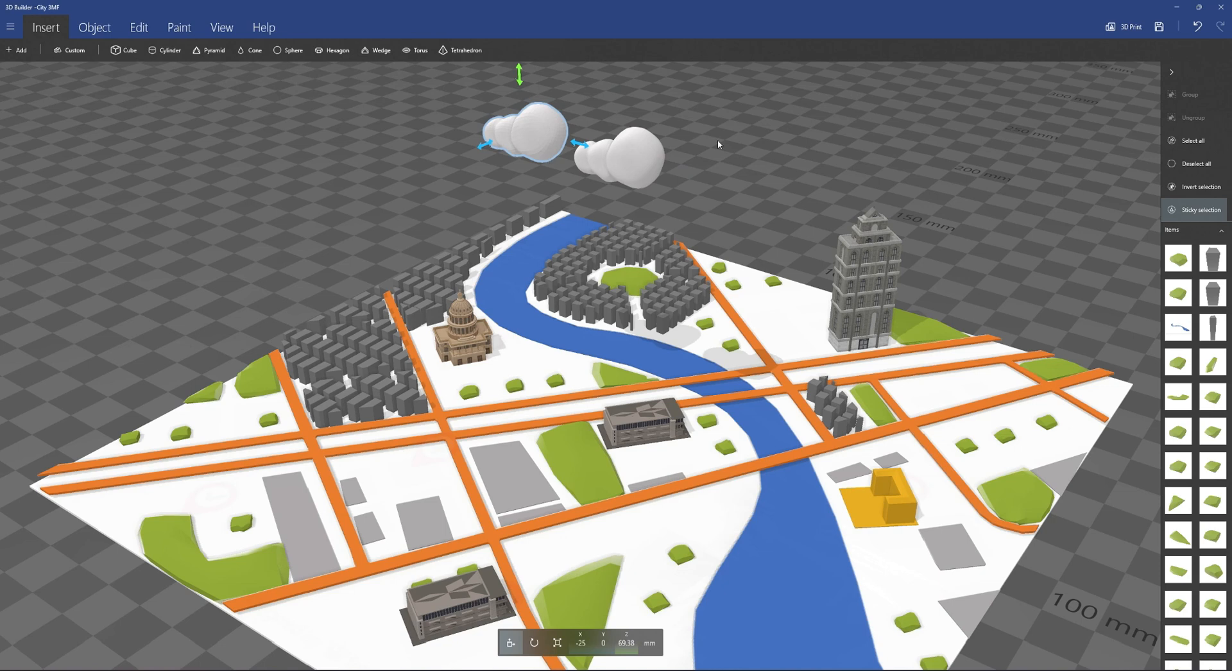
click(542, 136)
key(ctrl+d)
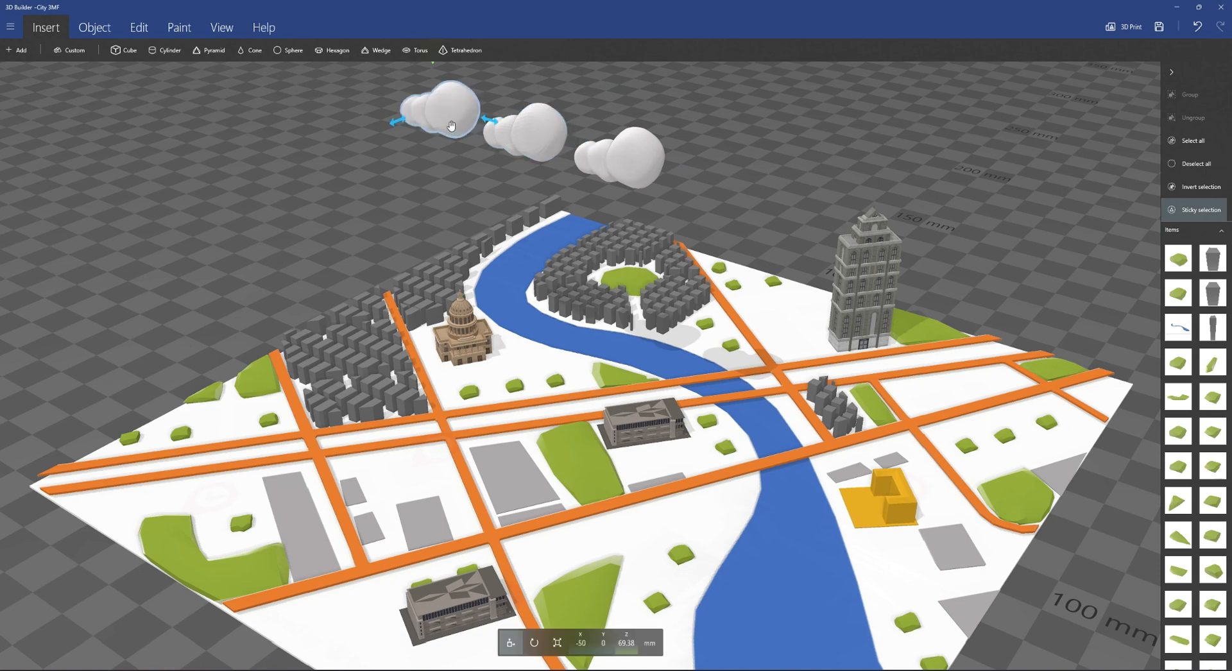
click(644, 161)
key(ctrl+d)
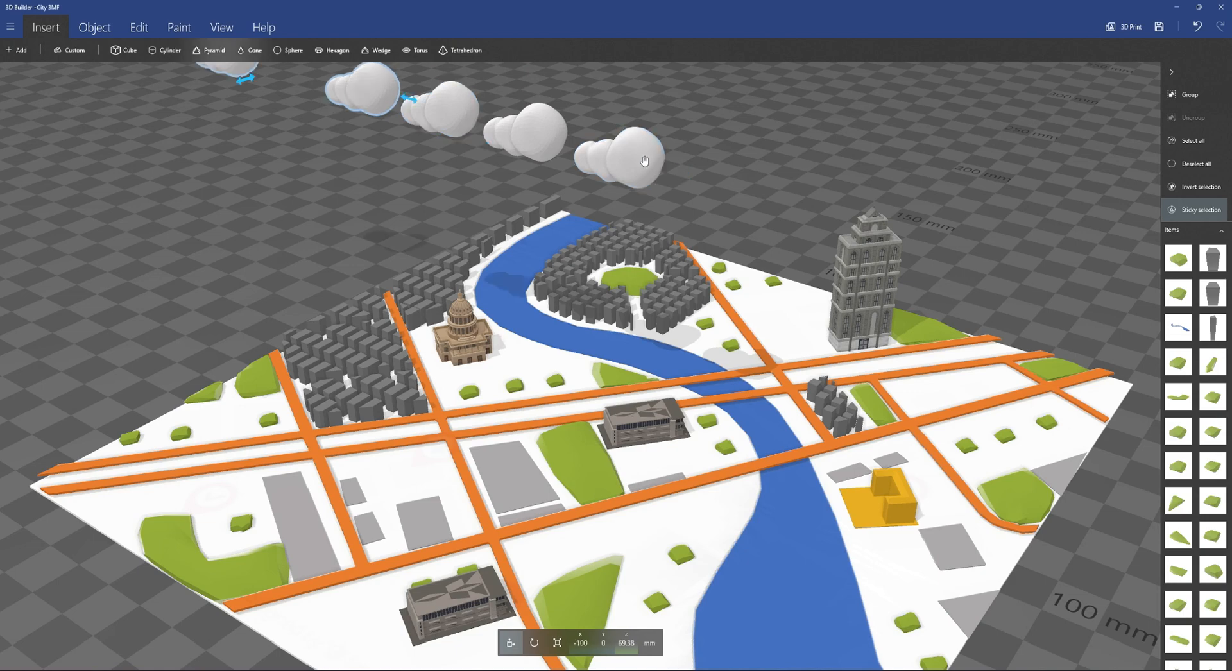
Step: Clear the multiple selection, select the front cloud of the row and adjust its height above the city
right_drag(417, 147, 494, 151)
drag(864, 235, 716, 233)
click(638, 164)
drag(810, 182, 828, 168)
click(347, 117)
click(231, 96)
drag(449, 244, 308, 308)
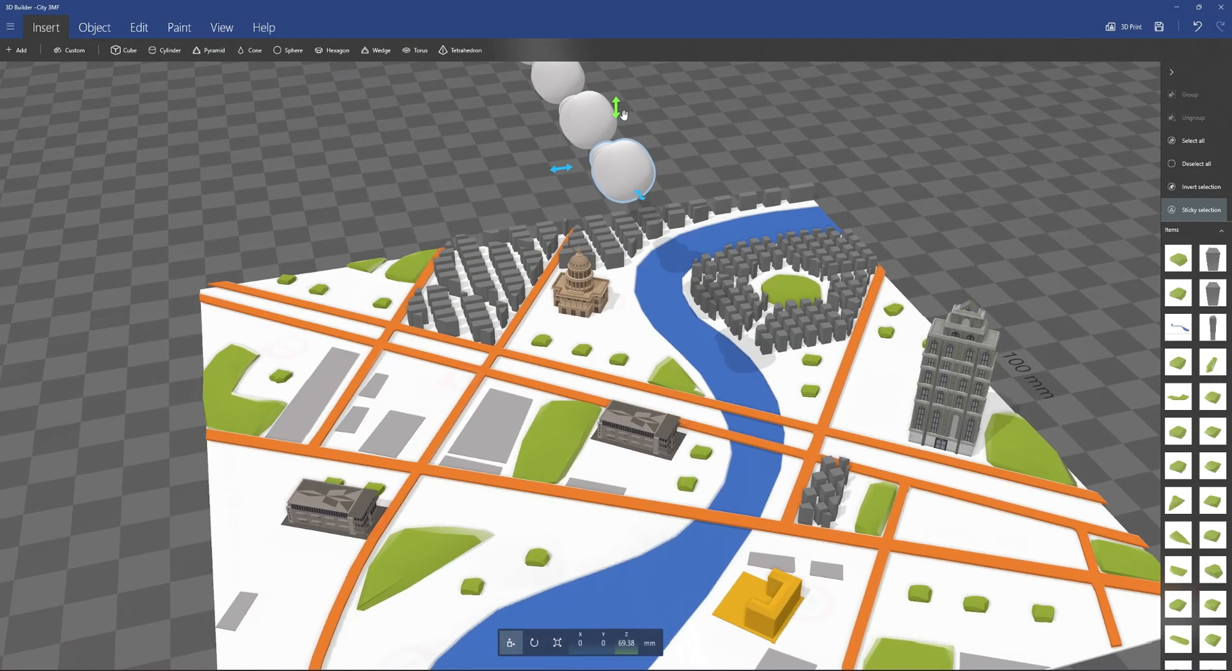
drag(622, 117, 622, 98)
drag(269, 411, 368, 349)
click(521, 174)
click(617, 154)
Step: Move one cloud copy out of the row to the sky above the tall tower
click(557, 643)
drag(585, 174, 811, 41)
click(502, 643)
click(442, 177)
click(822, 91)
Step: Rotate and shift the remaining cloud copies so that some overlap in a cluster above the domed building
click(534, 644)
drag(468, 175, 440, 177)
click(355, 180)
click(503, 645)
click(429, 176)
click(341, 183)
click(341, 182)
drag(514, 154, 415, 196)
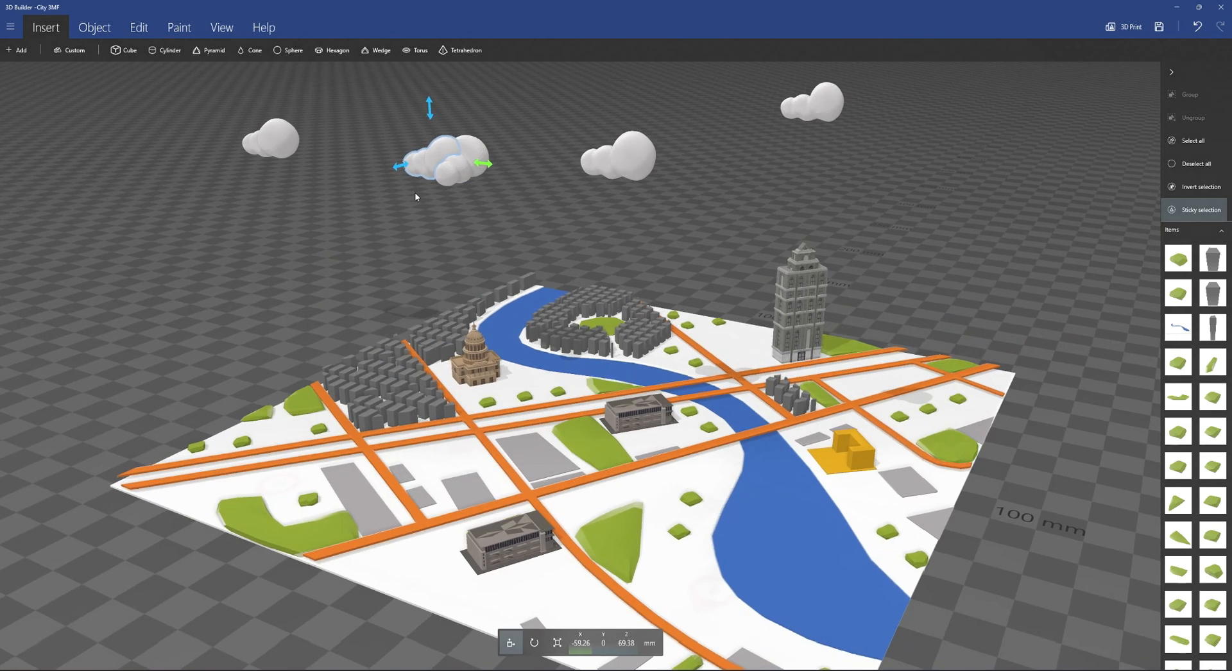
Step: Paste another cloud, scale it down and place it beyond the tall tower at about X 61, Y 46 mm
click(427, 164)
click(272, 141)
drag(308, 149, 895, 215)
drag(911, 269, 700, 268)
drag(560, 257, 321, 291)
key(ctrl+v)
drag(460, 256, 879, 250)
click(557, 643)
drag(947, 296, 1027, 321)
click(500, 642)
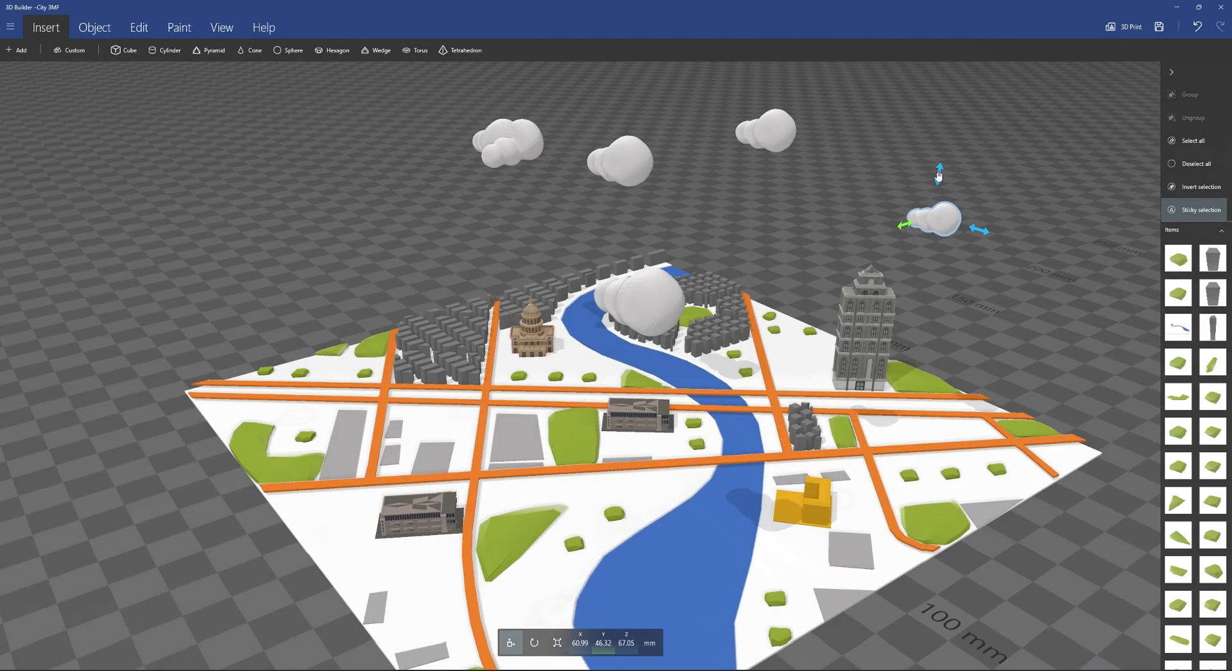
drag(940, 175, 940, 165)
Step: Paste one more cloud and place it at about X 61, Y -67 mm, at a height of about 69 mm
drag(898, 513, 866, 595)
click(761, 242)
click(951, 231)
key(ctrl+v)
drag(802, 360, 1018, 349)
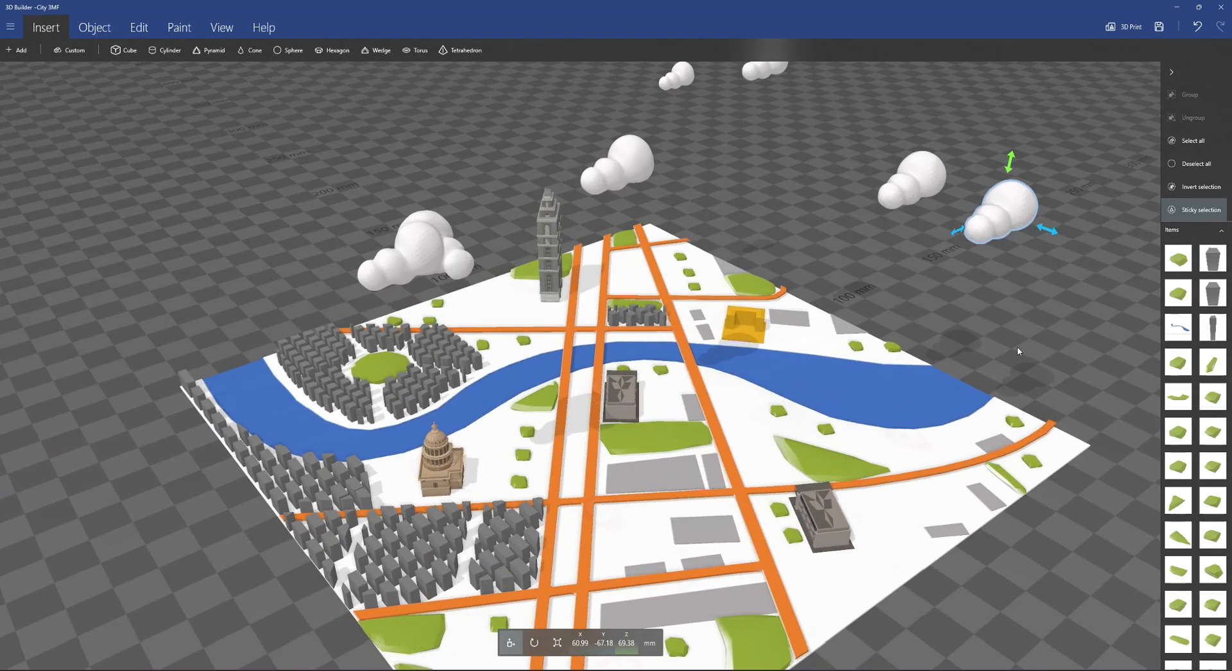
Step: Move the selected cloud across the map to the near side and raise it higher in the sky
drag(962, 232, 603, 385)
drag(950, 449, 796, 488)
drag(418, 175, 418, 73)
drag(887, 263, 827, 302)
Step: Rotate the distant small cloud and the cloud beside the tall tower so that they face different directions
click(809, 125)
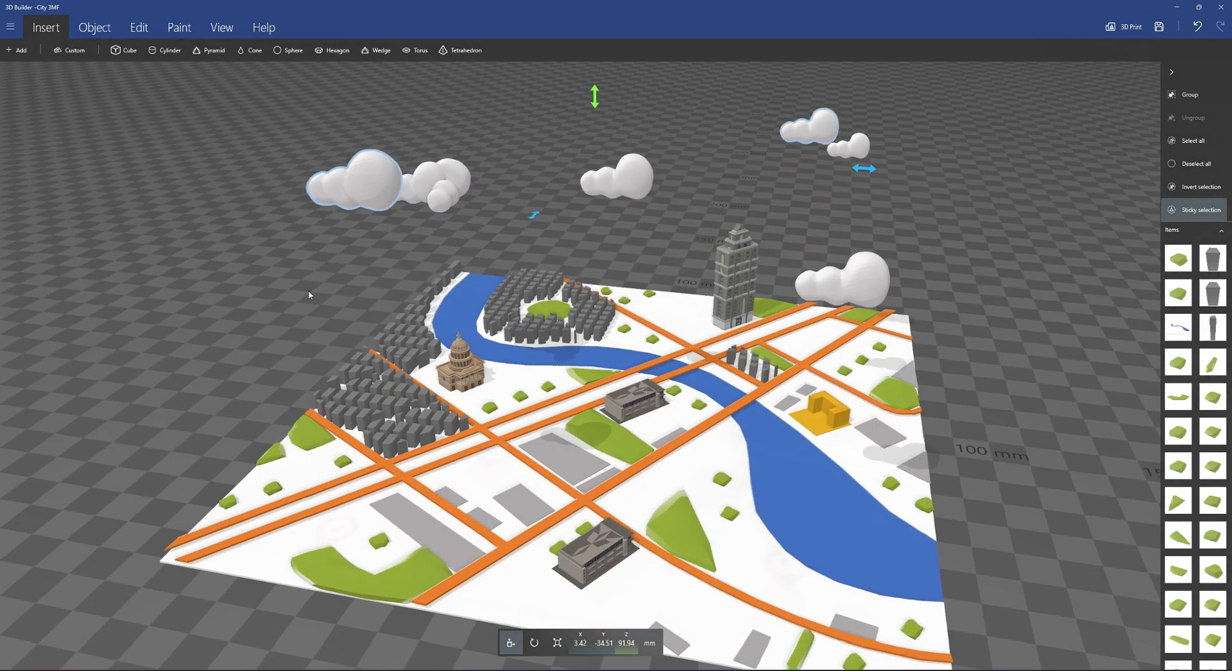
click(358, 180)
click(534, 643)
drag(798, 132, 829, 142)
click(867, 284)
drag(916, 258, 810, 259)
click(987, 267)
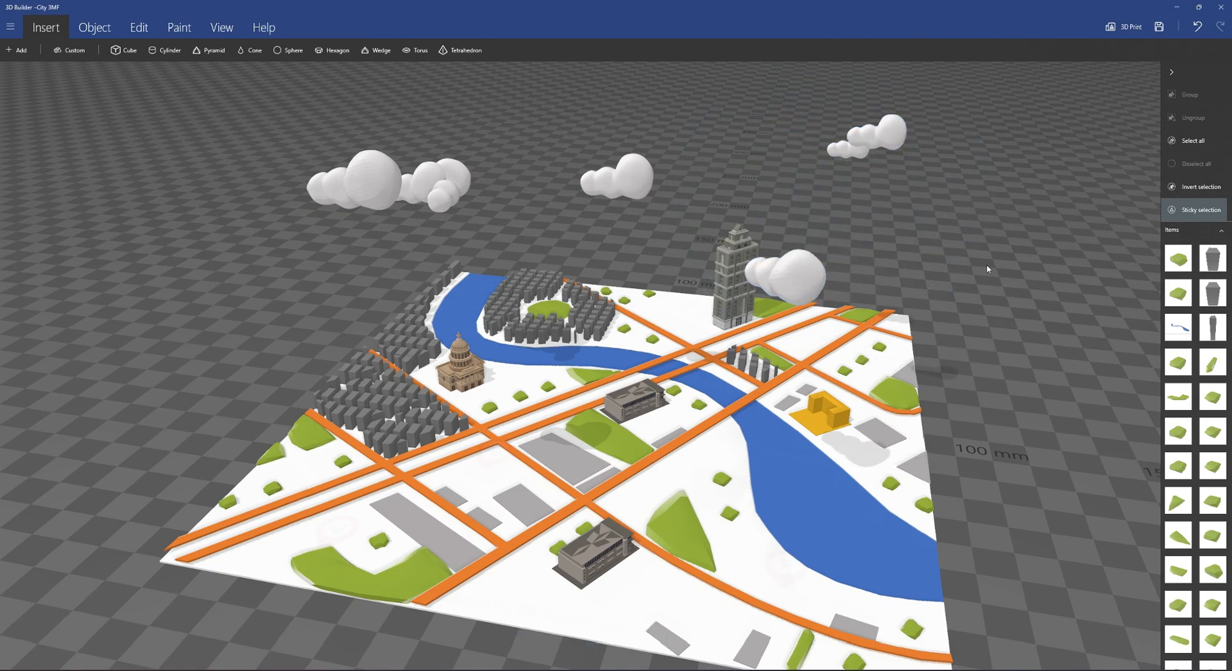
Step: Rotate the large cloud in the foreground sky to a different angle and deselect it
click(372, 204)
drag(341, 116, 408, 143)
click(501, 642)
click(556, 643)
click(853, 282)
drag(854, 282, 256, 316)
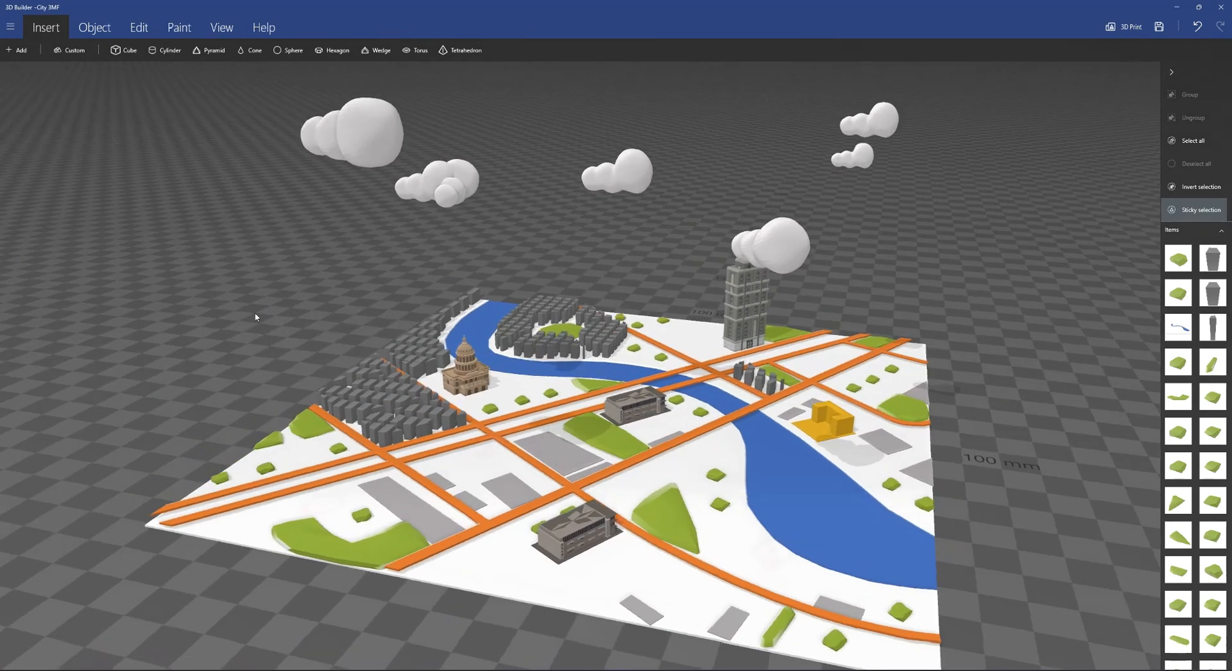
Step: Save the City 3MF model and switch to the PowerPoint presentation
click(1163, 27)
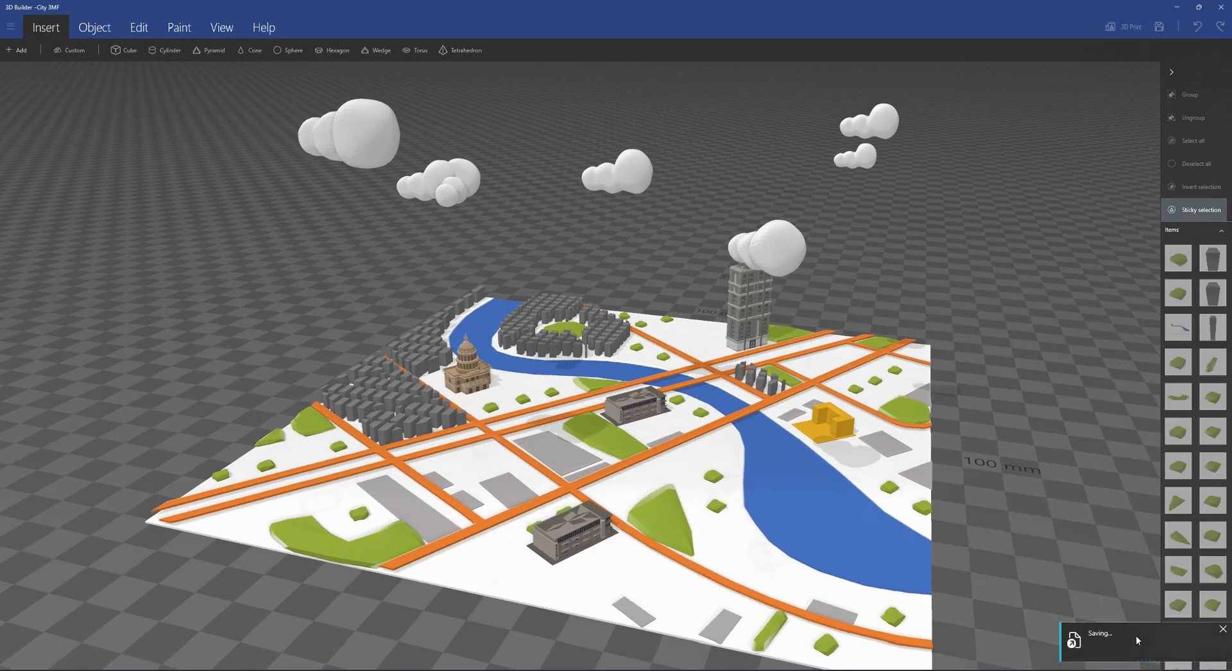
click(1169, 9)
key(alt+Tab)
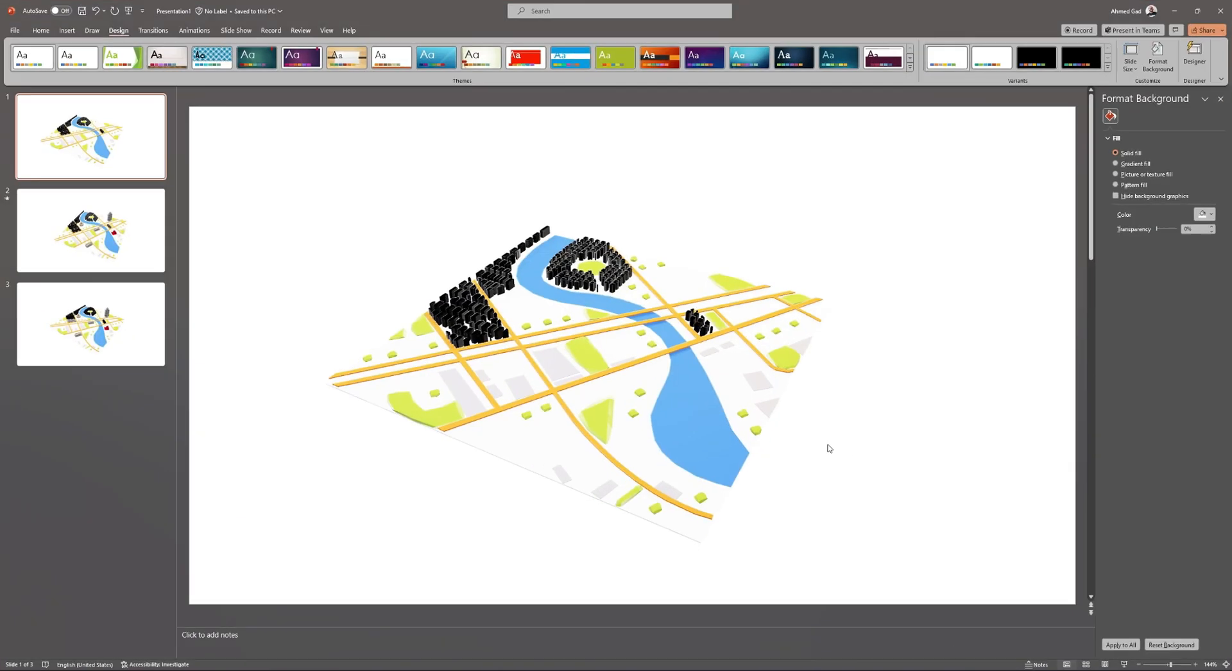
Step: Duplicate slide 3 and delete the old city model from the duplicate
click(109, 321)
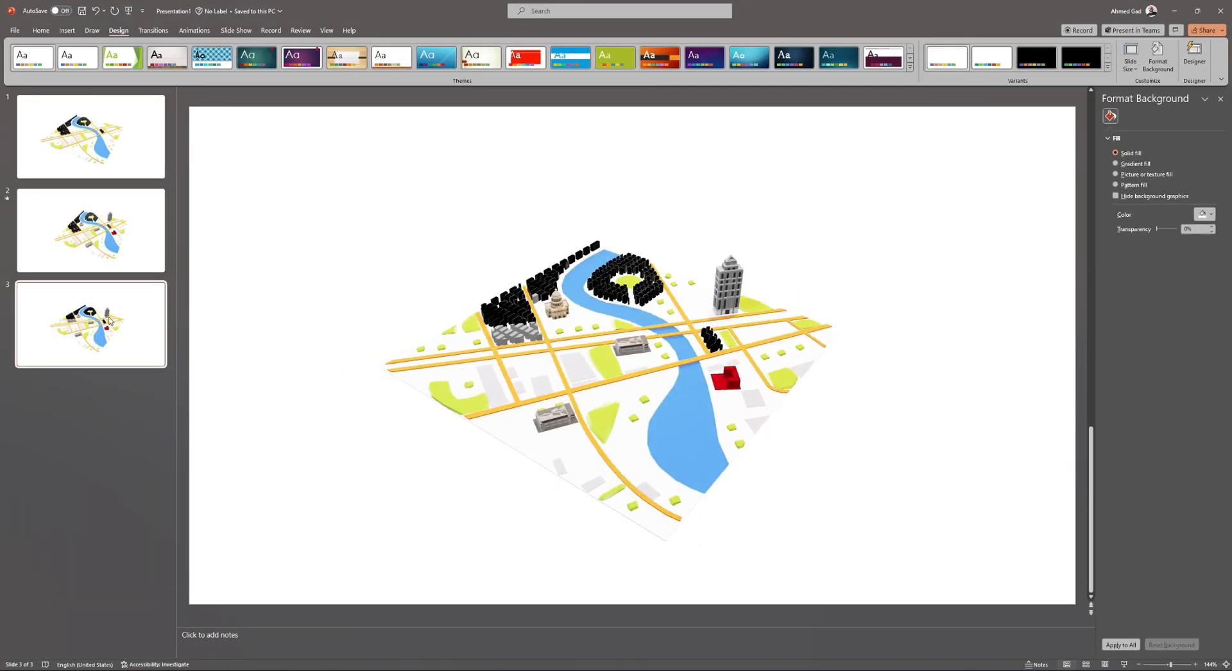
key(ctrl+d)
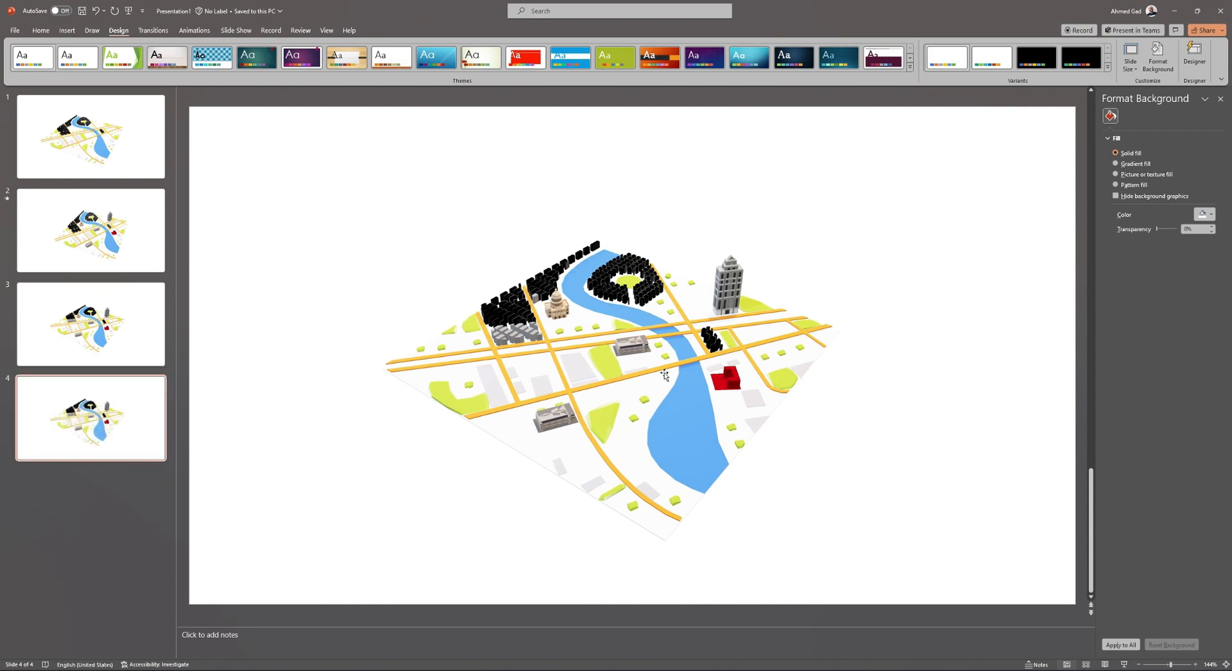
click(664, 376)
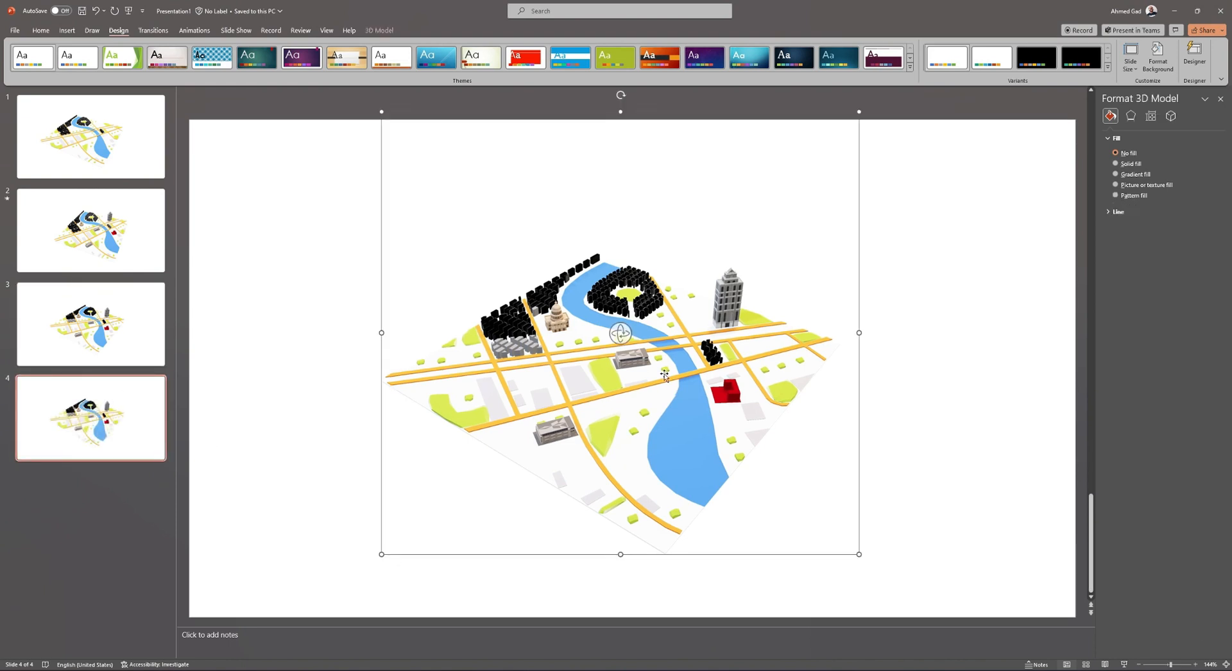
key(Delete)
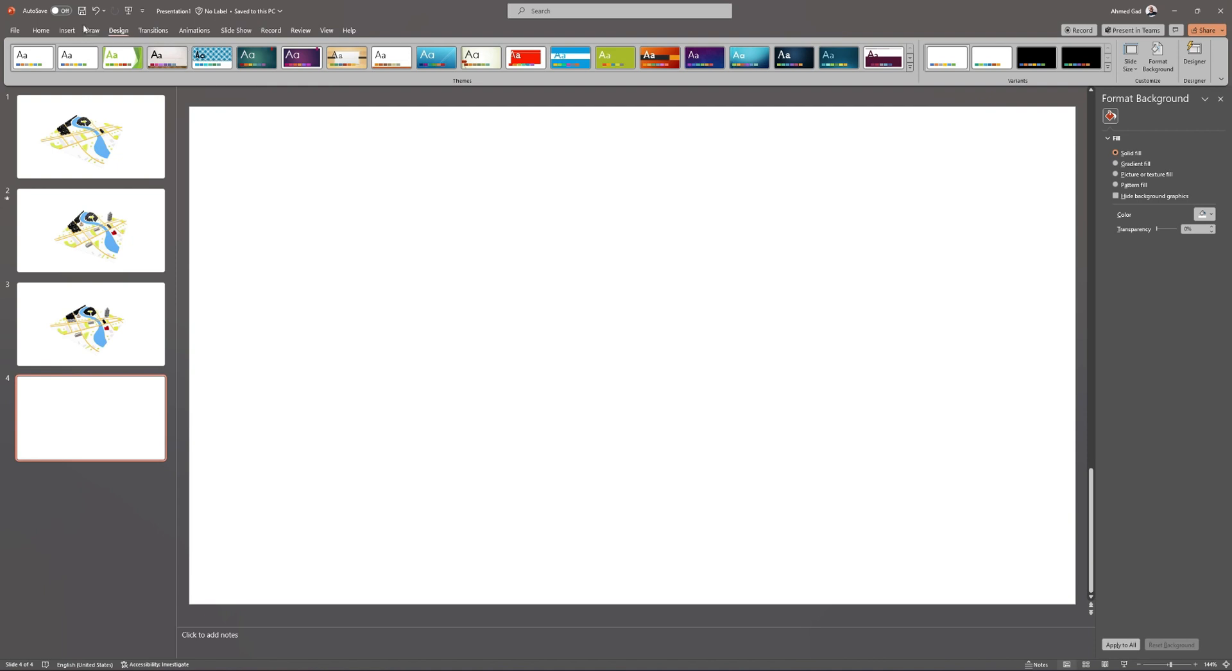
Step: Insert the City 3MF 3D model from the City Project folder on the Desktop onto the empty slide 4
click(69, 30)
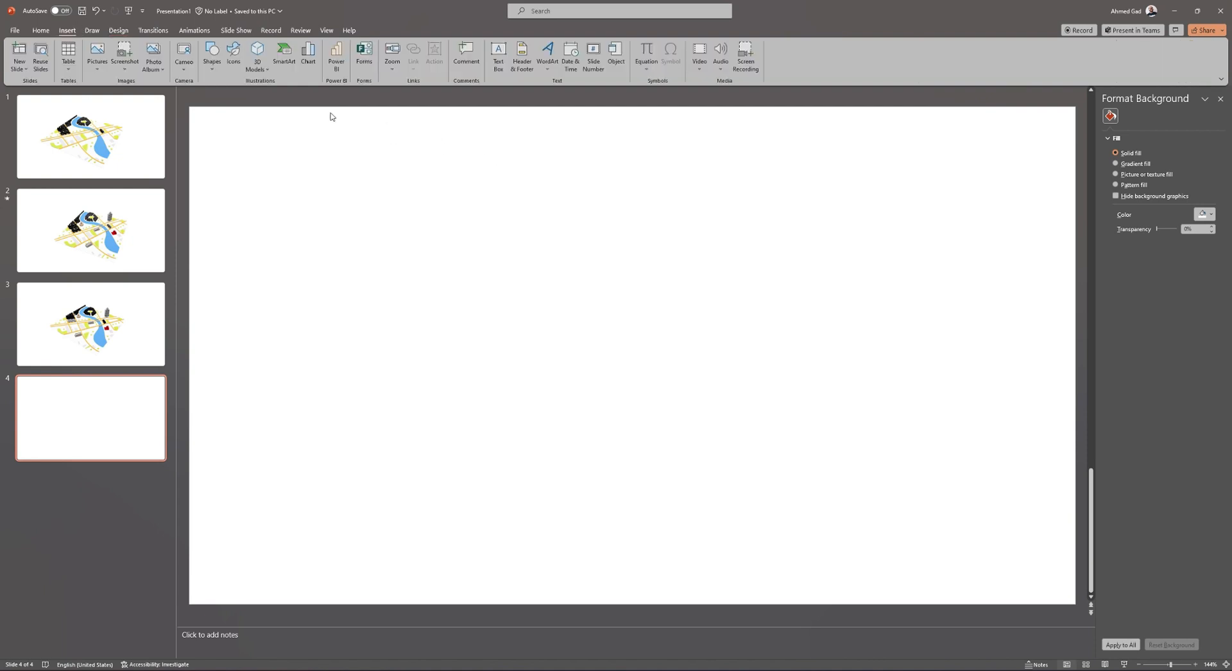
click(257, 64)
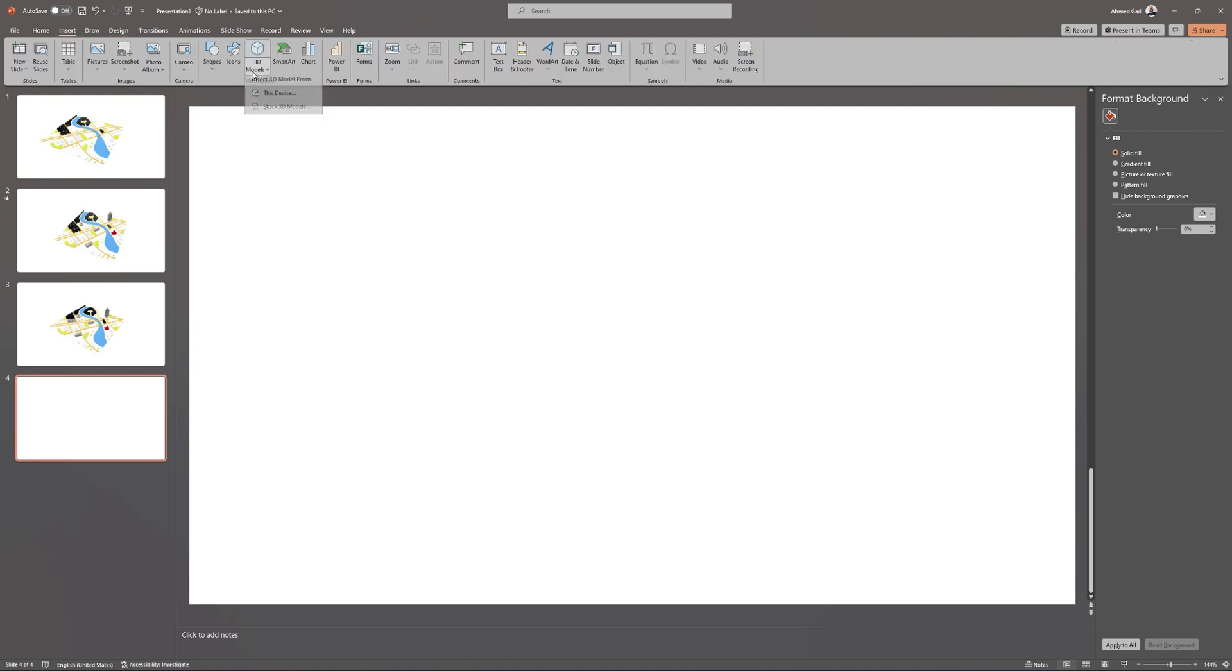
click(280, 98)
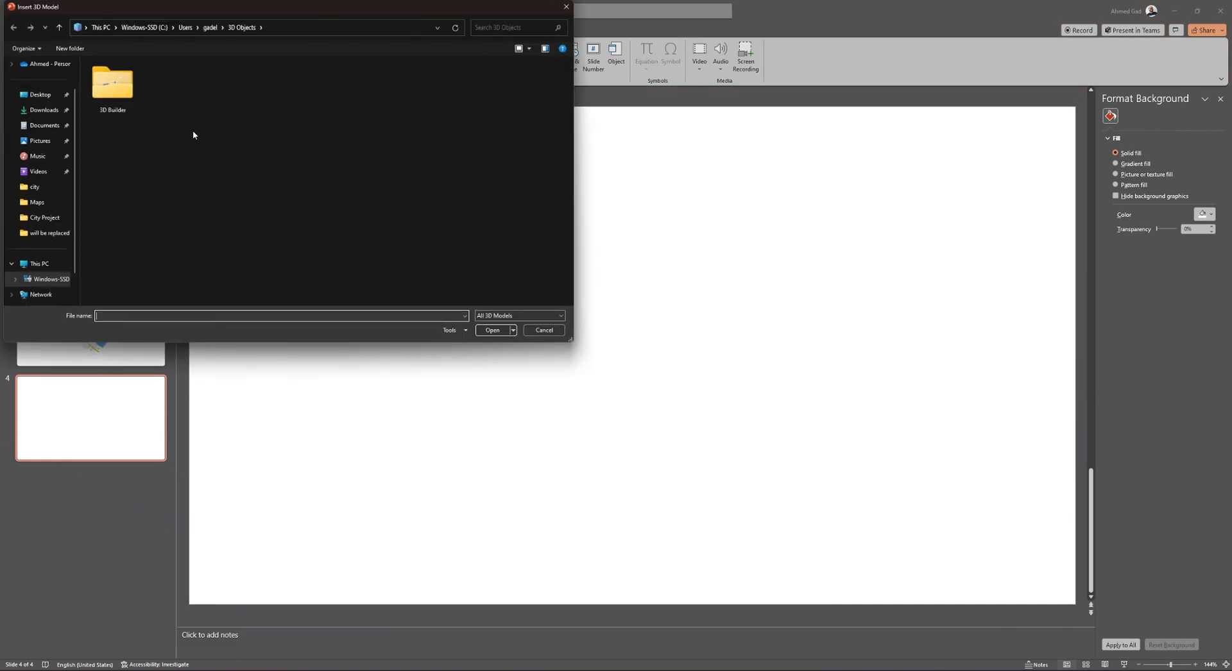
click(46, 99)
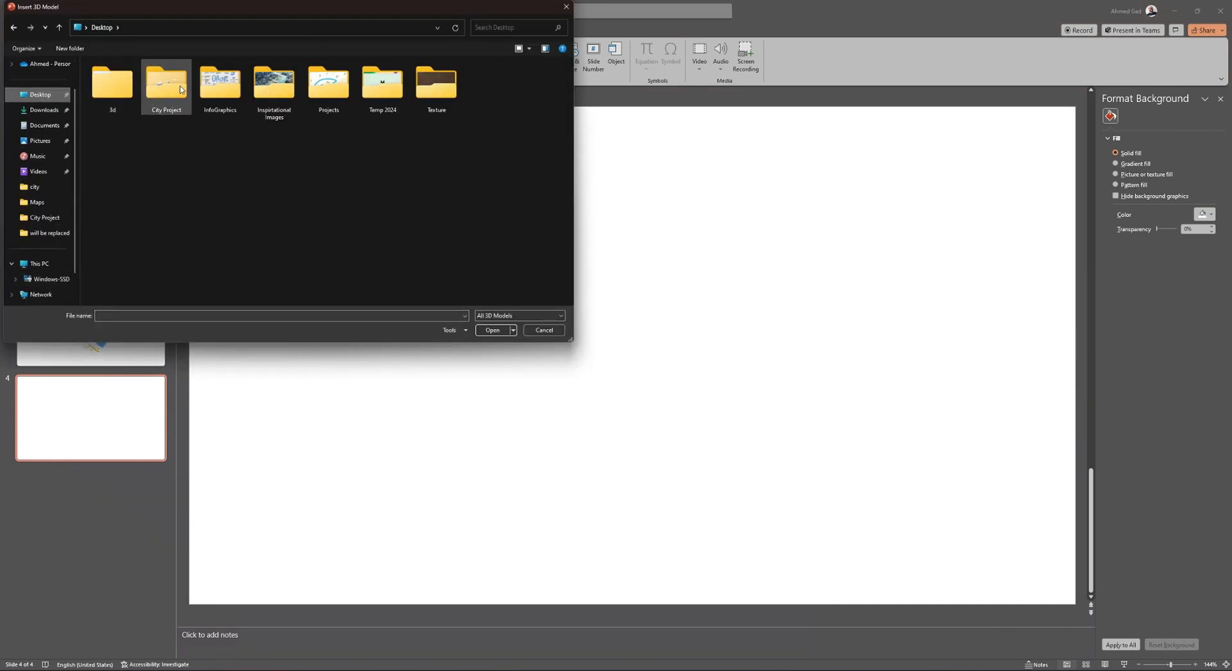
double_click(166, 85)
click(279, 90)
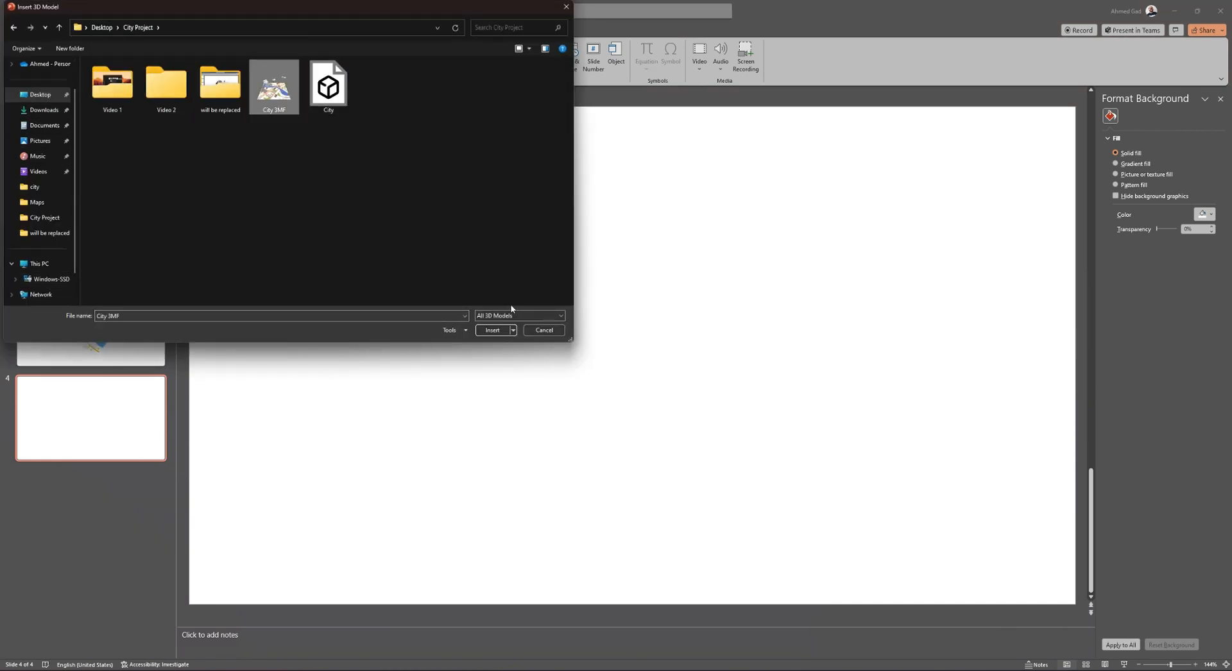
click(493, 330)
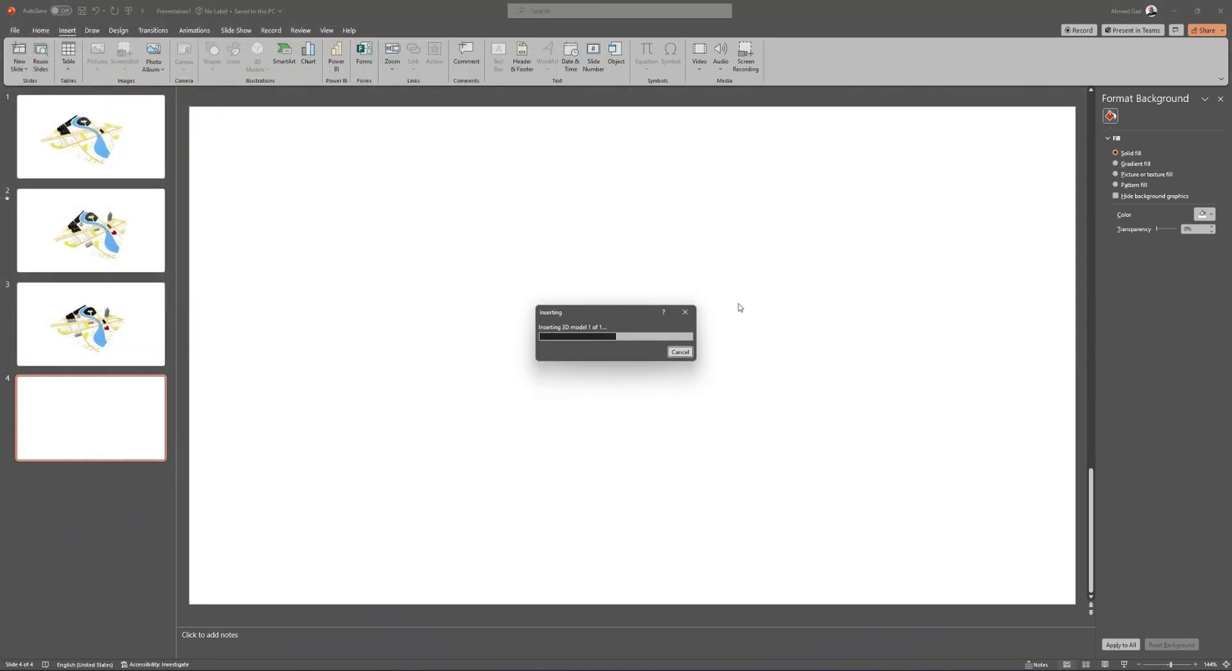